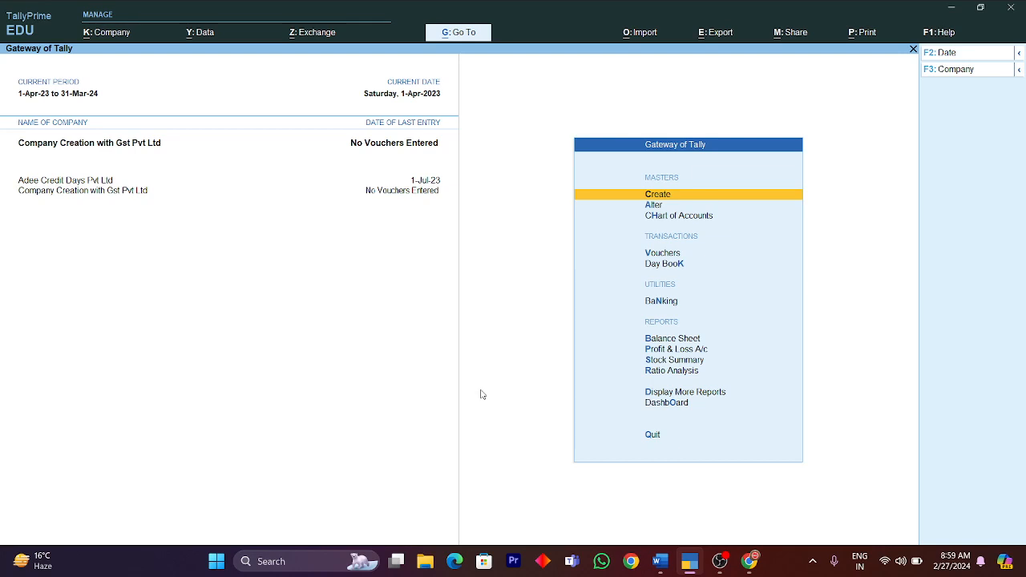
Switch to the Word document and add "from" plus the supplier's name after Rajasthan in the first purchase question
{"action": "key", "text": "alt+Tab"}
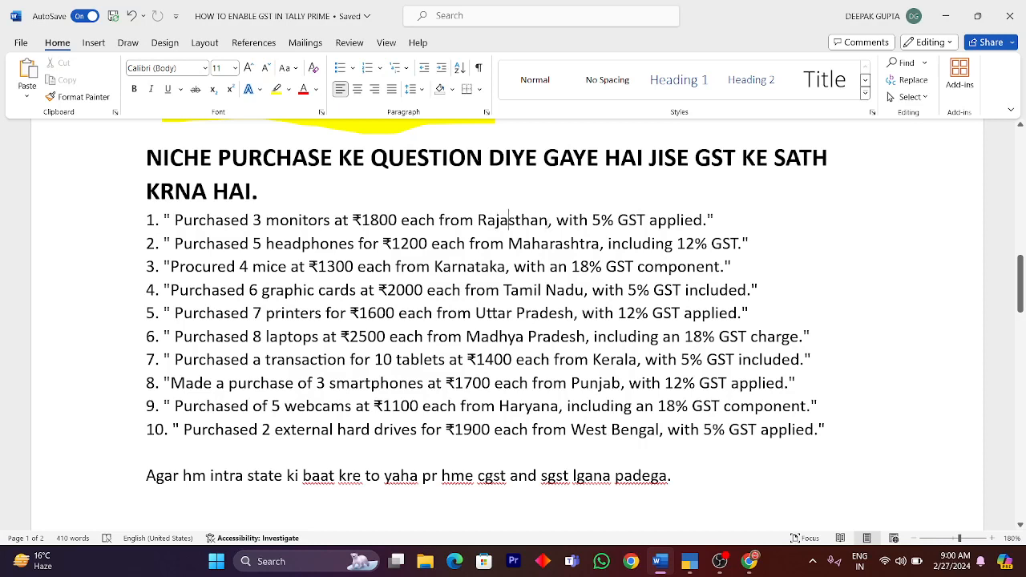
{"action": "type", "text": "from"}
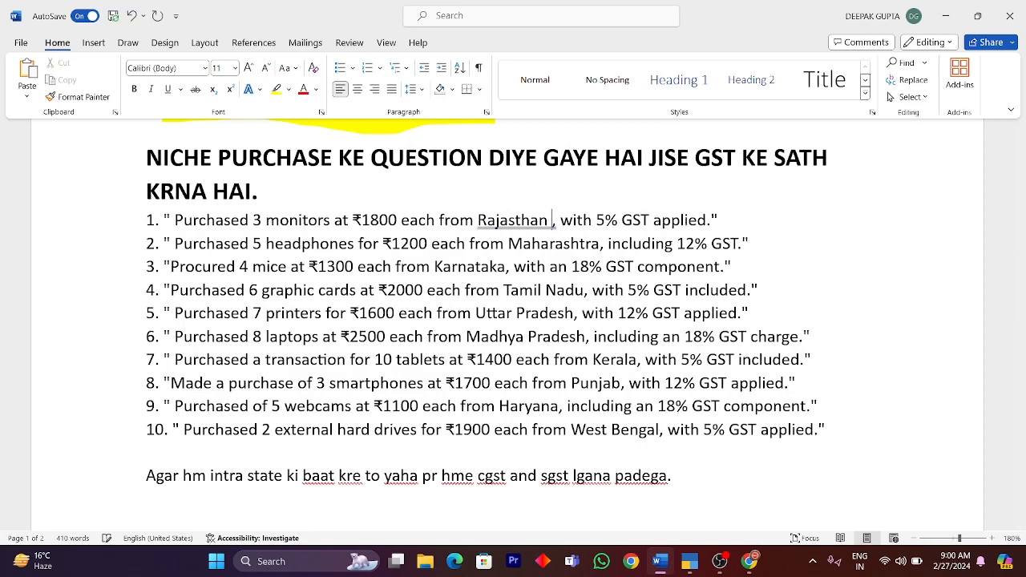
{"action": "type", "text": " lakhan"}
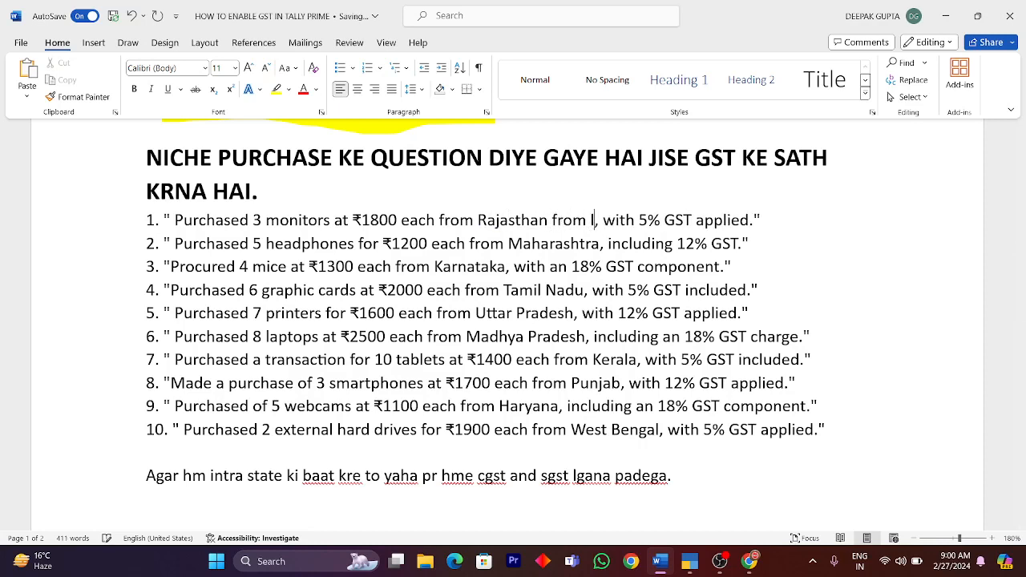
{"action": "type", "text": " sup"}
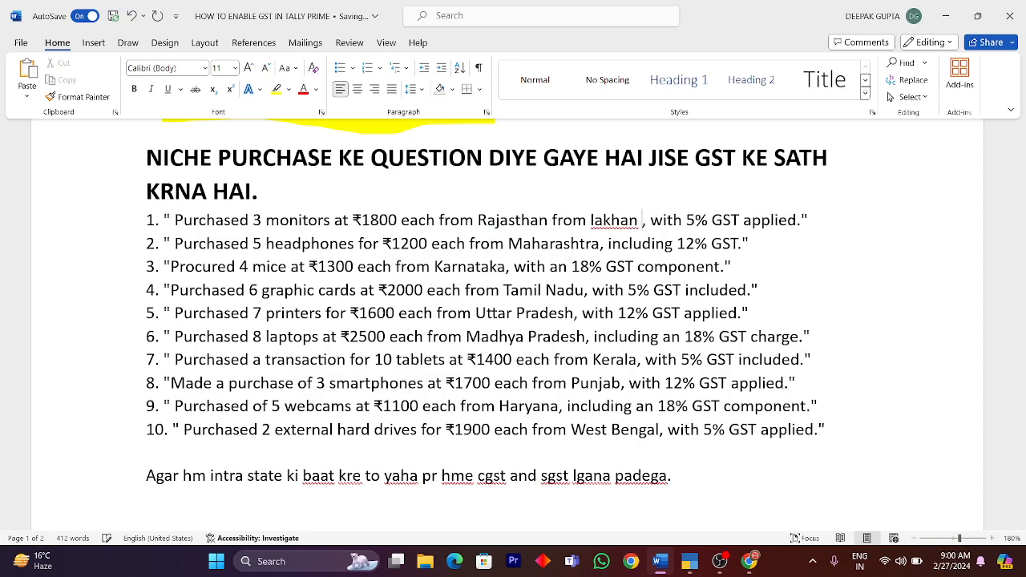
{"action": "type", "text": "plier"}
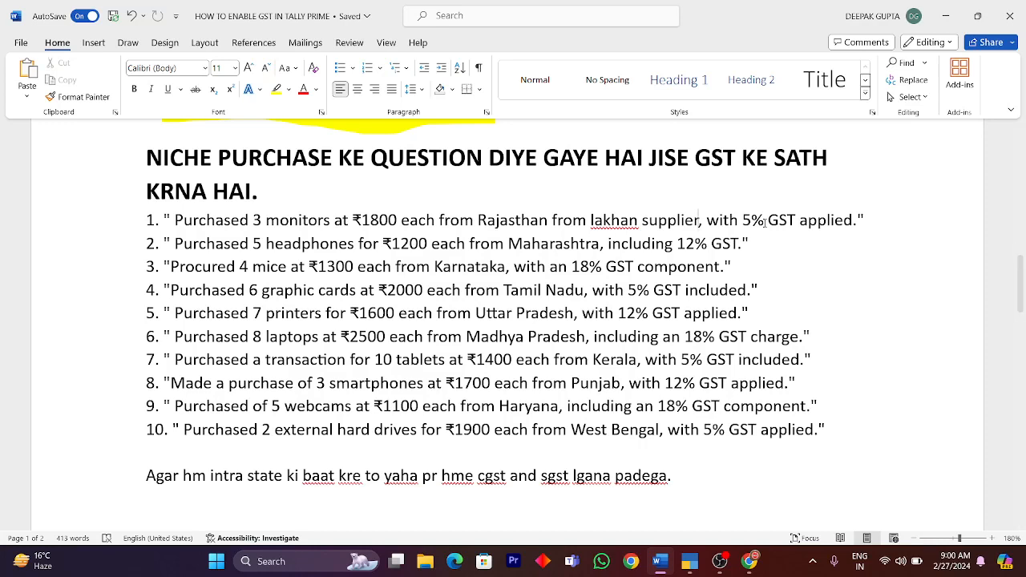
Switch to Chrome and check the GST rate for monitors in the Google search results
{"action": "left_click", "coordinate": [749, 561]}
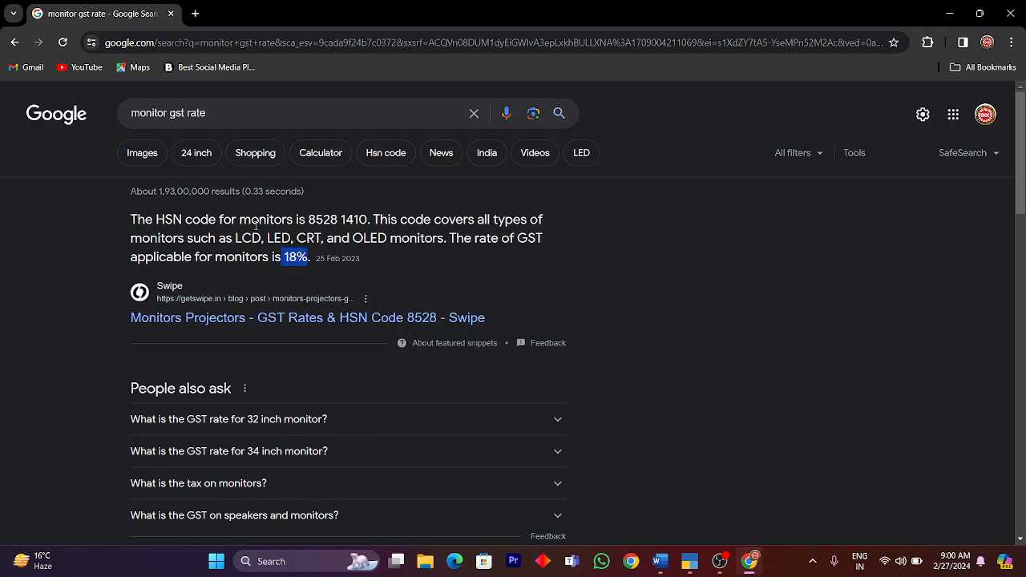
{"action": "left_click", "coordinate": [213, 114]}
{"action": "left_click_drag", "start_coordinate": [213, 114], "coordinate": [129, 114]}
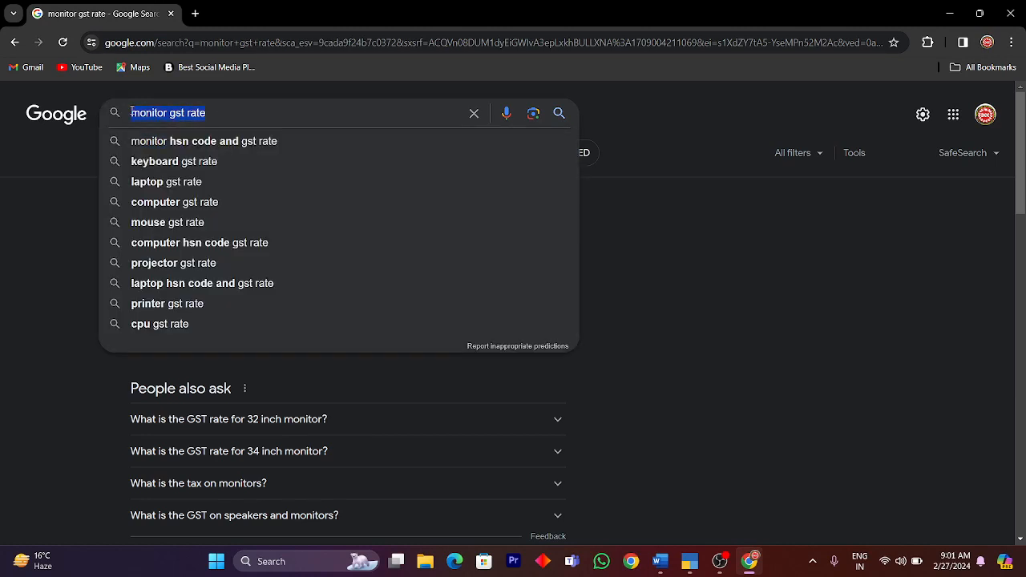
{"action": "left_click", "coordinate": [657, 313]}
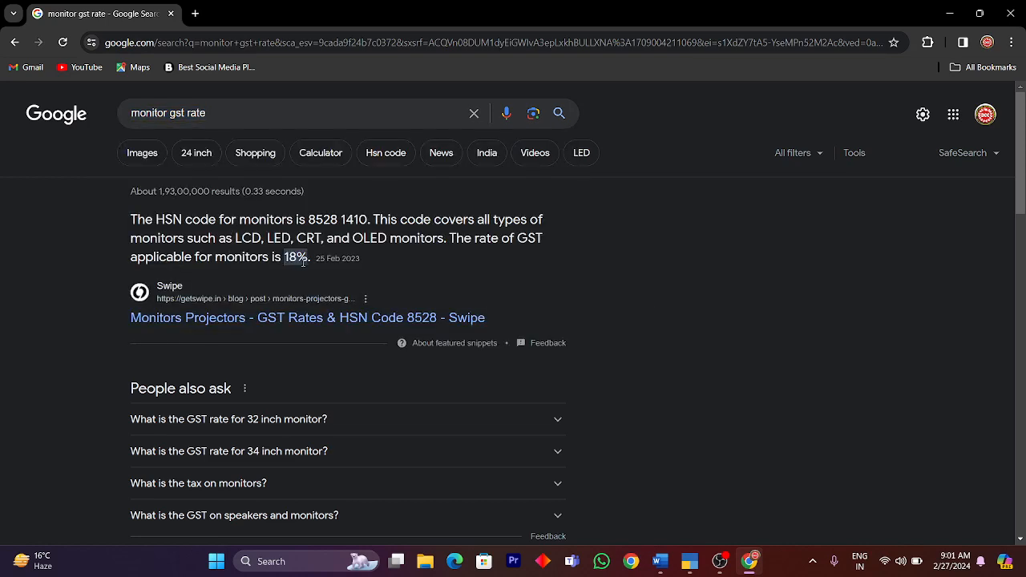
Return to the Word document and point out the GST percentage in the first purchase question
{"action": "key", "text": "alt+Tab"}
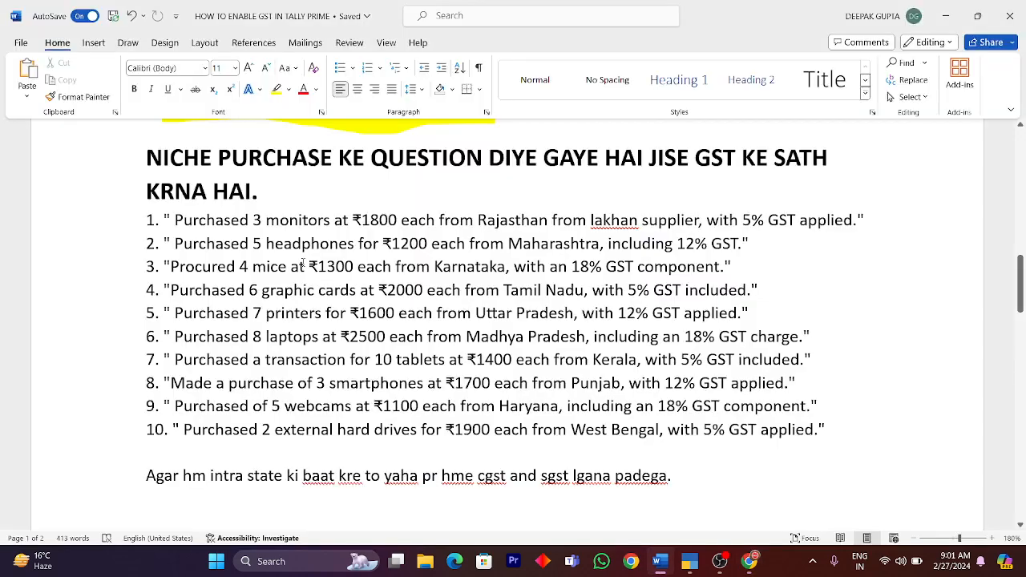
{"action": "left_click", "coordinate": [741, 219]}
{"action": "left_click_drag", "start_coordinate": [742, 219], "coordinate": [764, 228]}
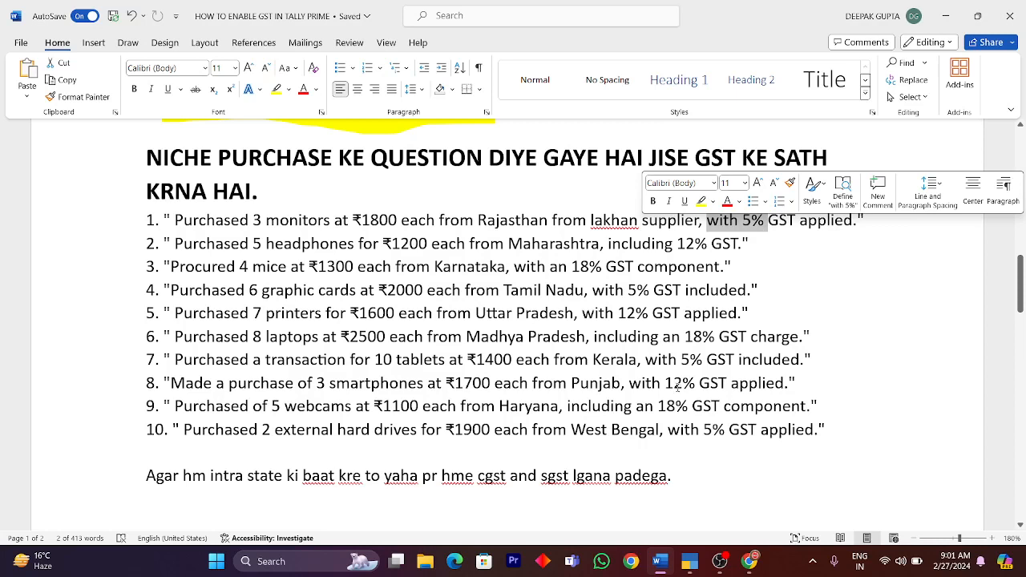
{"action": "left_click", "coordinate": [751, 230]}
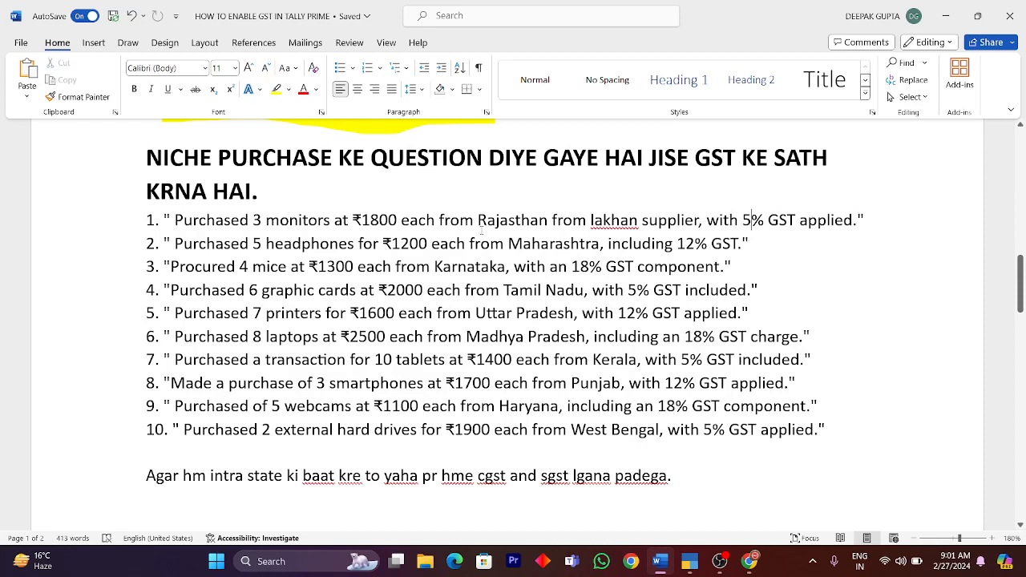
Switch to TallyPrime and review the existing ledgers in the ledger alteration list, then return to the Gateway
{"action": "key", "text": "alt+Tab"}
{"action": "key", "text": "Tab"}
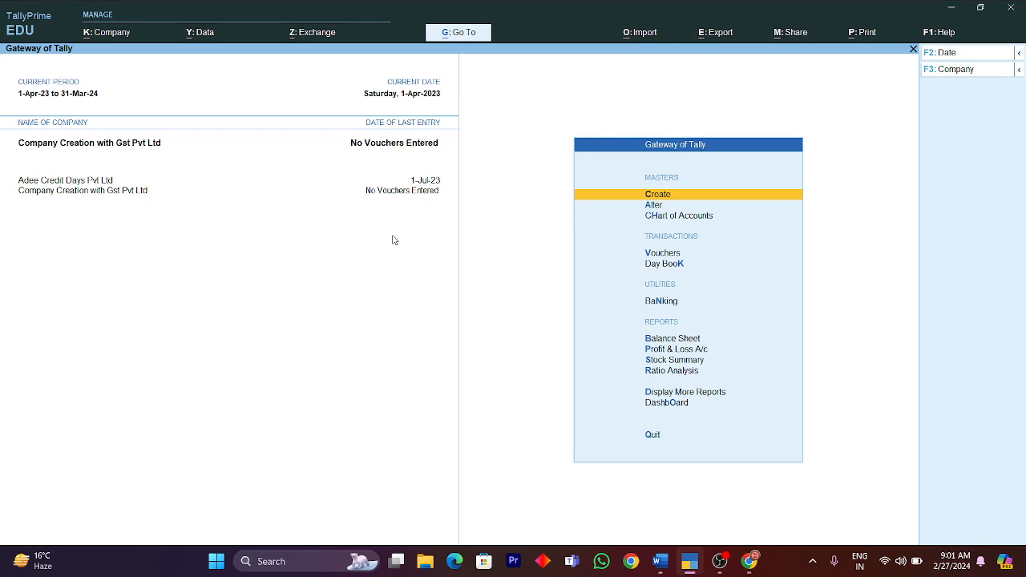
{"action": "key", "text": "Down"}
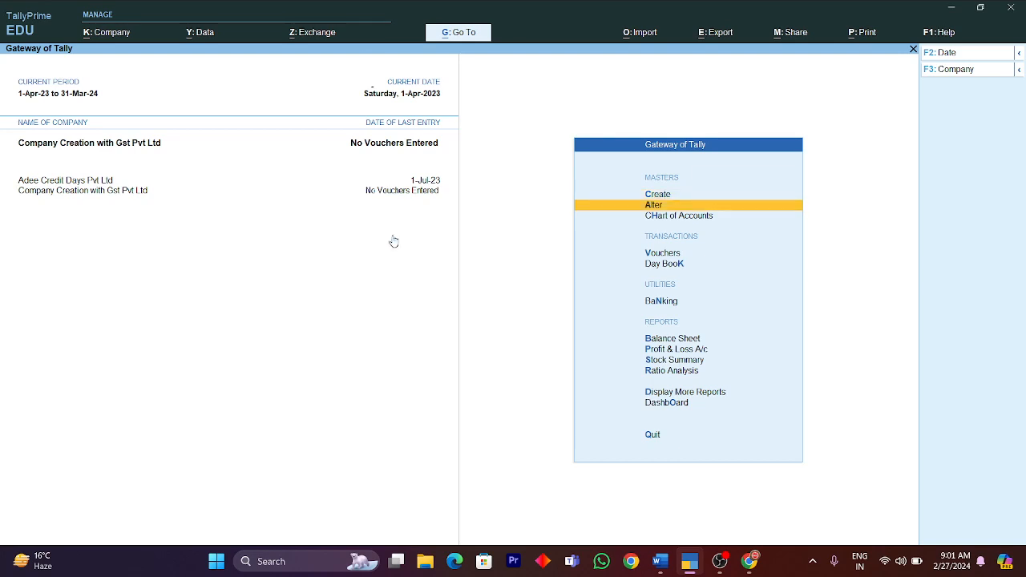
{"action": "key", "text": "Return"}
{"action": "key", "text": "Down"}
{"action": "key", "text": "Return"}
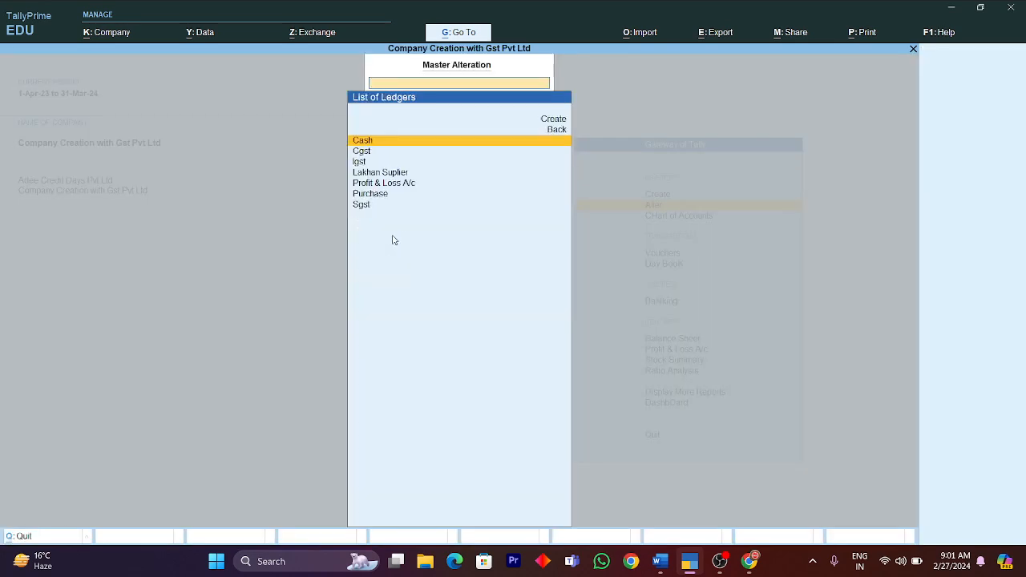
{"action": "key", "text": "Down"}
{"action": "key", "text": "Down"}
{"action": "key", "text": "Down"}
{"action": "key", "text": "Down"}
{"action": "key", "text": "Down"}
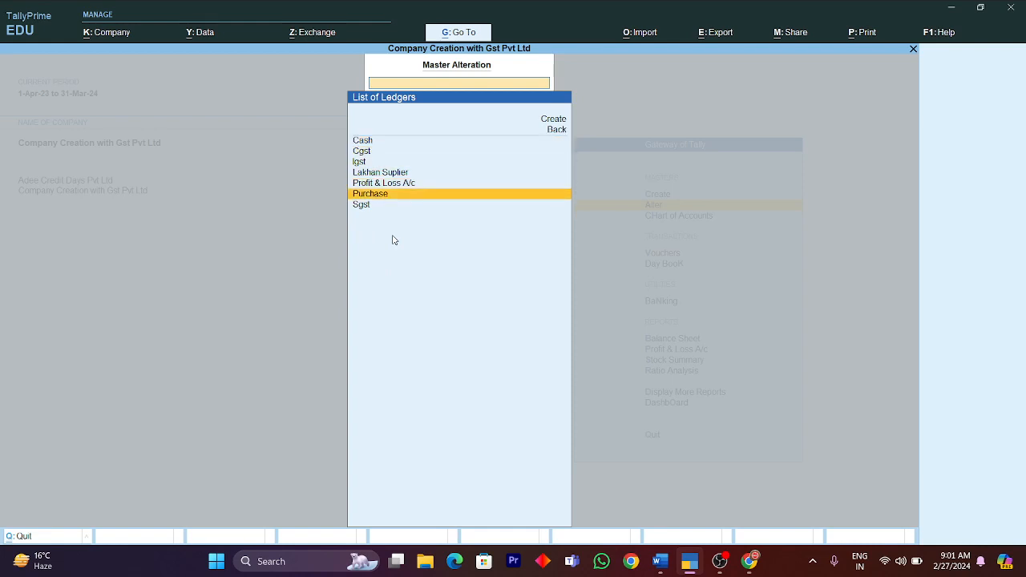
{"action": "key", "text": "Up"}
{"action": "key", "text": "Up"}
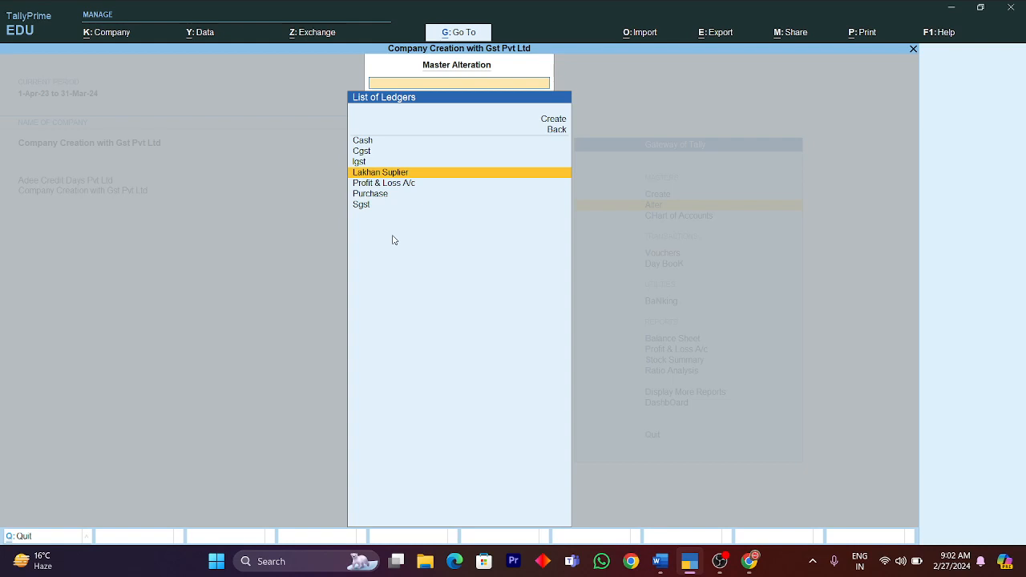
{"action": "key", "text": "Up"}
{"action": "key", "text": "Up"}
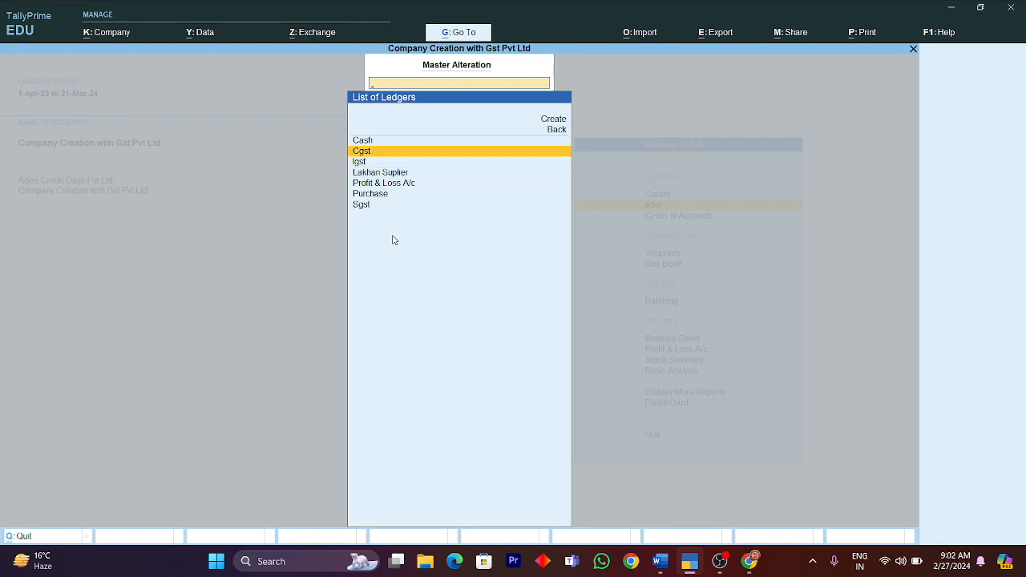
{"action": "key", "text": "Up"}
{"action": "key", "text": "Down"}
{"action": "key", "text": "Down"}
{"action": "key", "text": "Down"}
{"action": "key", "text": "Down"}
{"action": "key", "text": "Down"}
{"action": "key", "text": "Down"}
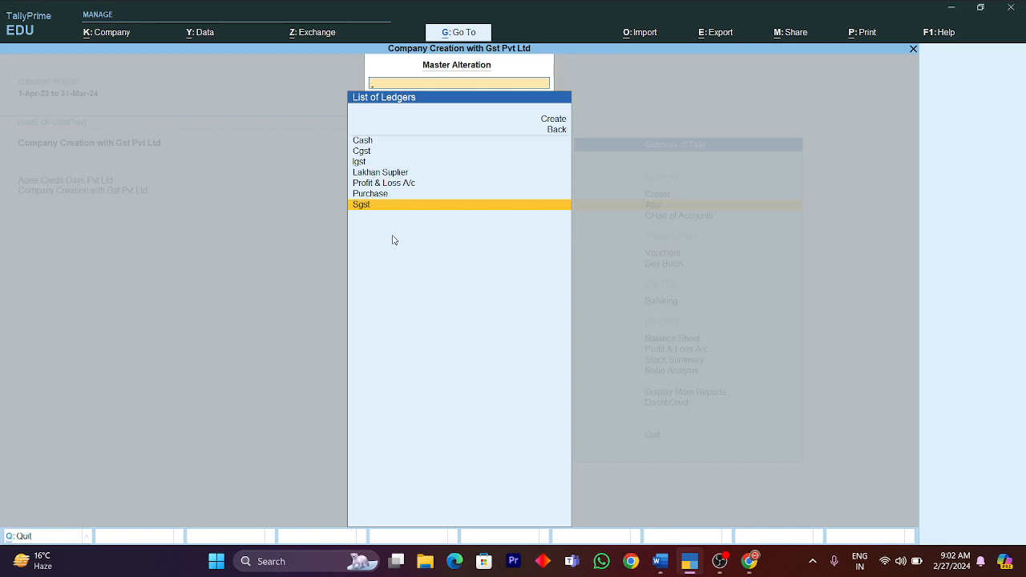
{"action": "key", "text": "Escape"}
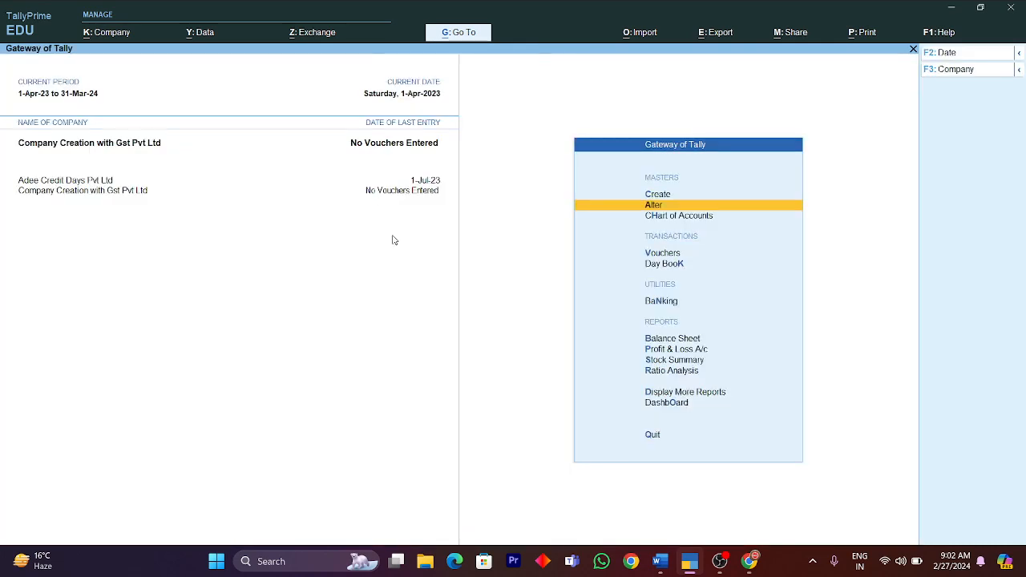
Start a purchase voucher with supplier invoice number 785 dated 1-Apr-23
{"action": "key", "text": "Down"}
{"action": "key", "text": "Down"}
{"action": "key", "text": "Down"}
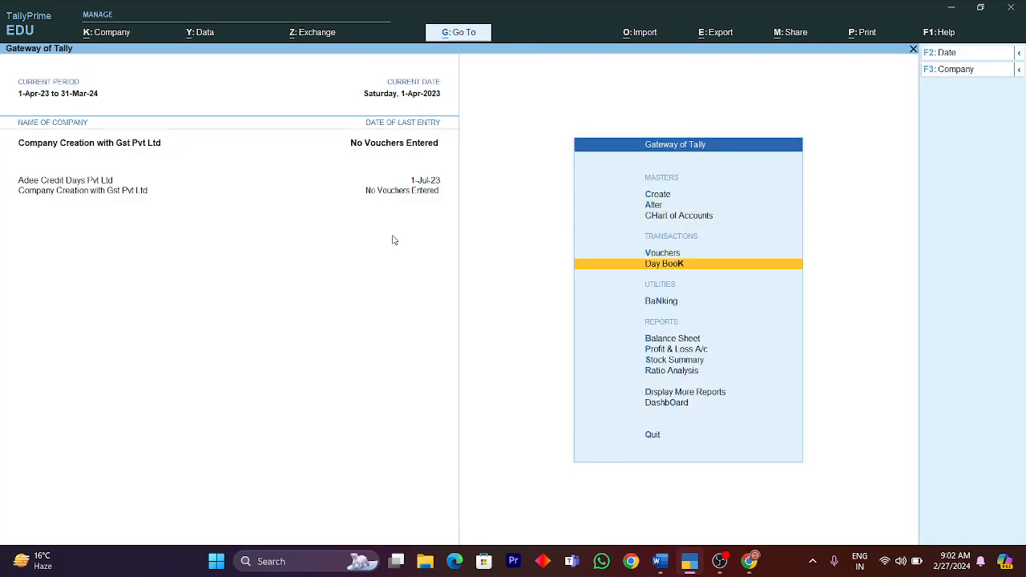
{"action": "key", "text": "Up"}
{"action": "key", "text": "Return"}
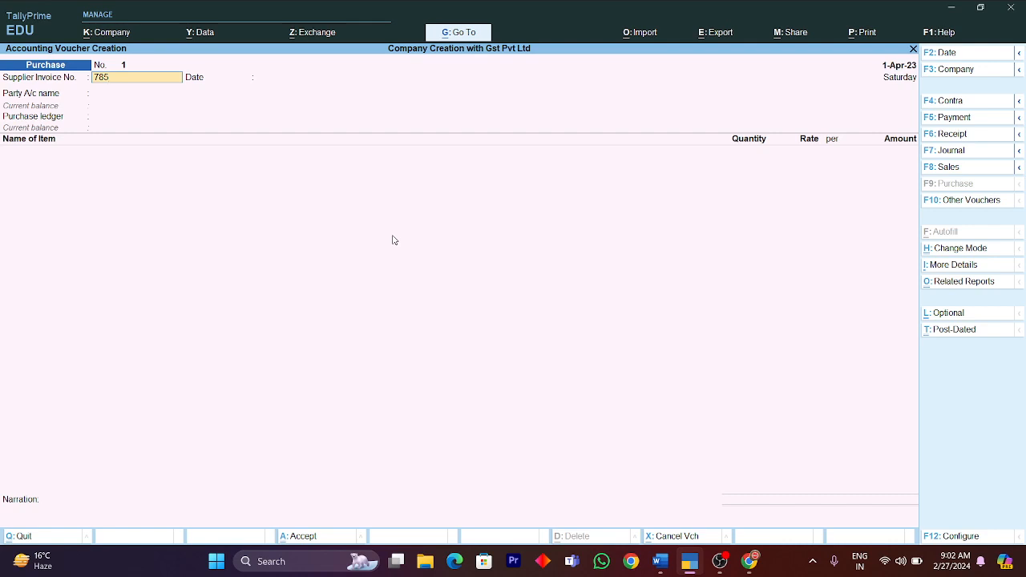
{"action": "key", "text": "Return"}
{"action": "key", "text": "Return"}
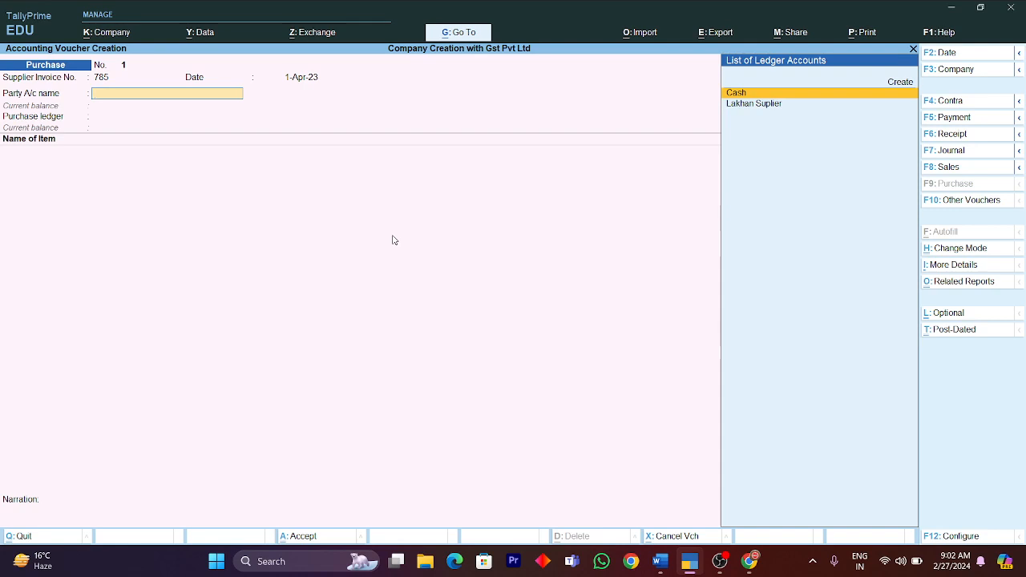
Choose the supplier's ledger as the voucher's party account and leave the receipt details blank
{"action": "key", "text": "Down"}
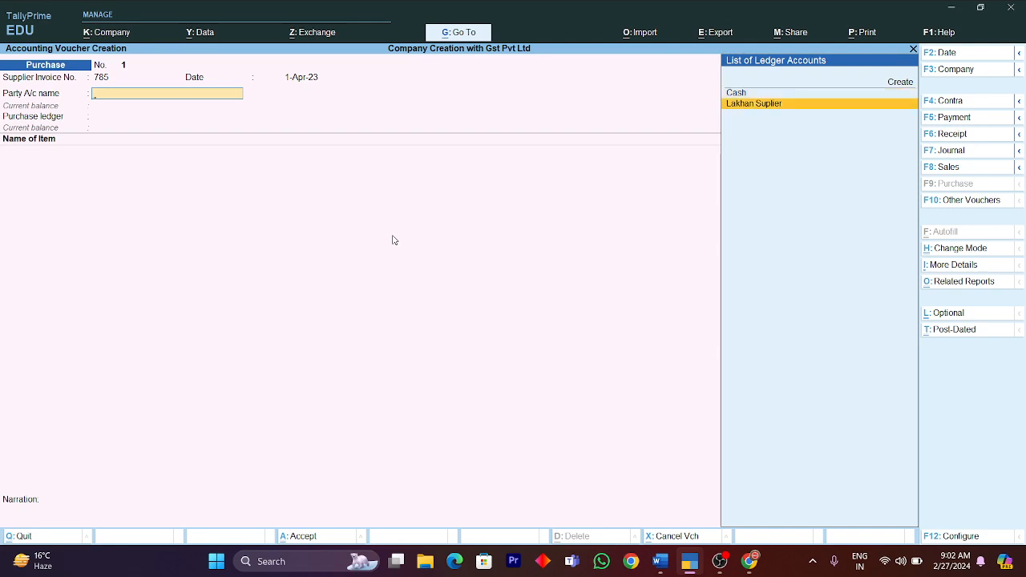
{"action": "key", "text": "Return"}
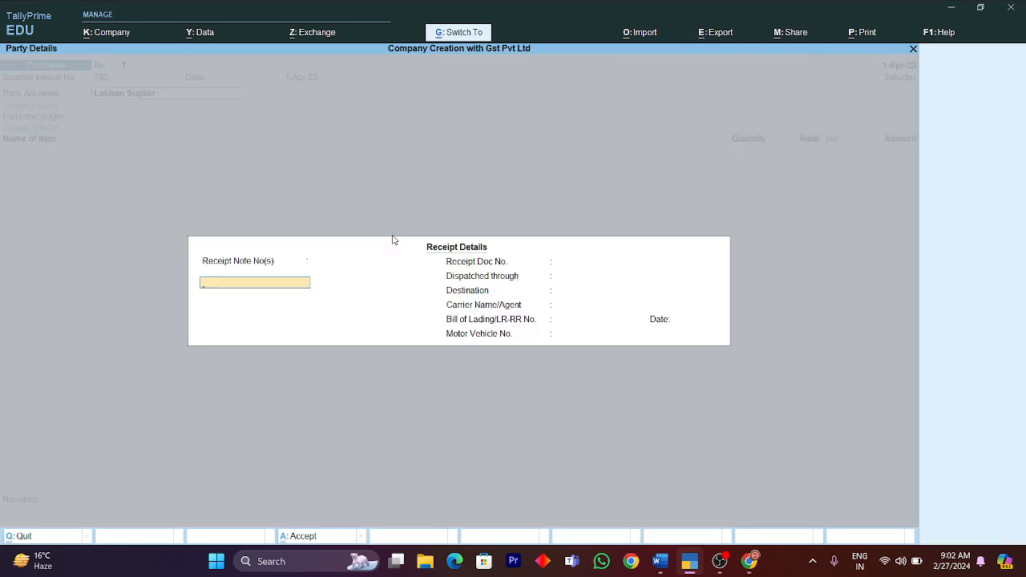
{"action": "key", "text": "Return"}
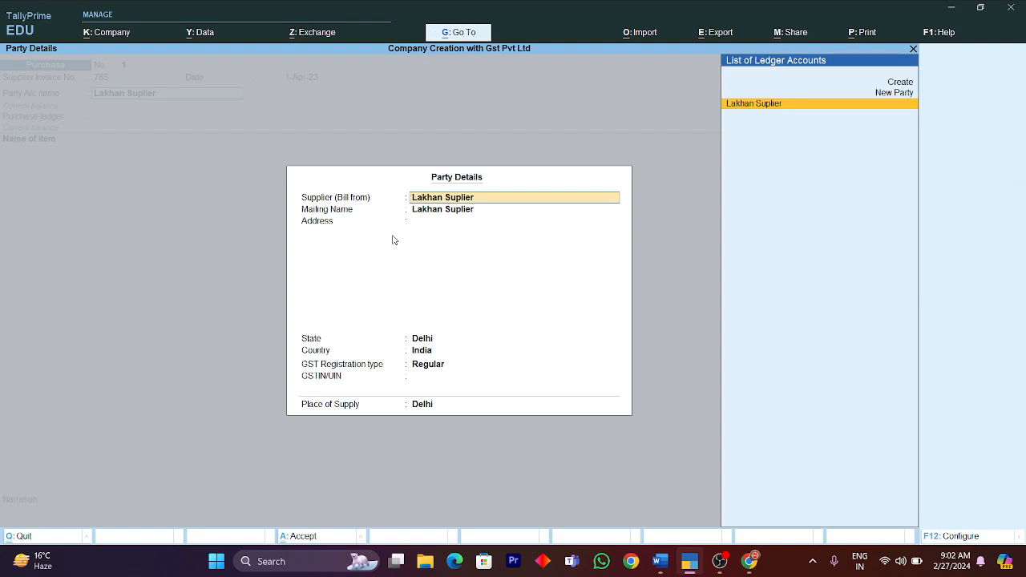
Keep the supplier and mailing name, leave the address blank, and set the party's state to Rajasthan
{"action": "key", "text": "Return"}
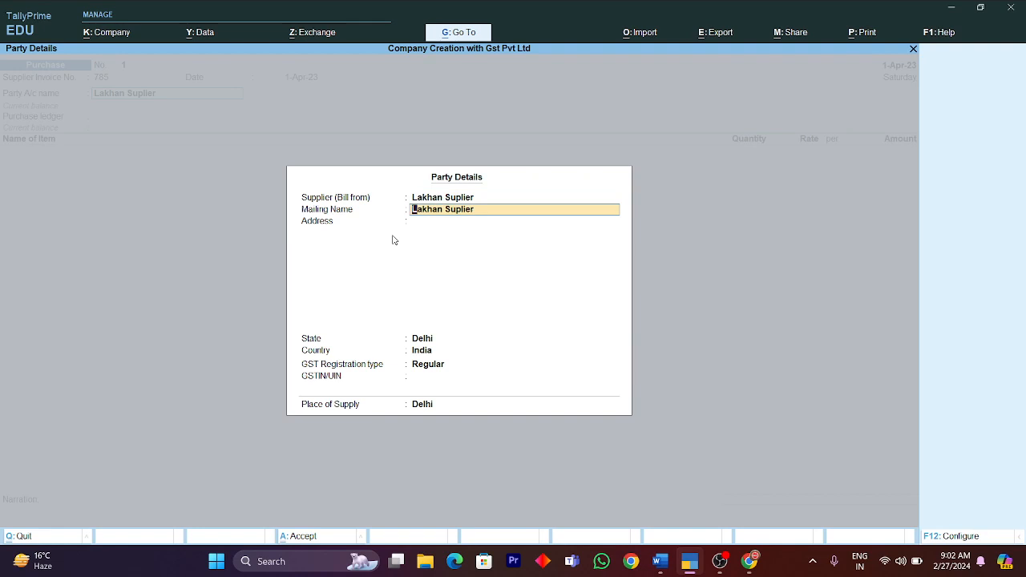
{"action": "key", "text": "Return"}
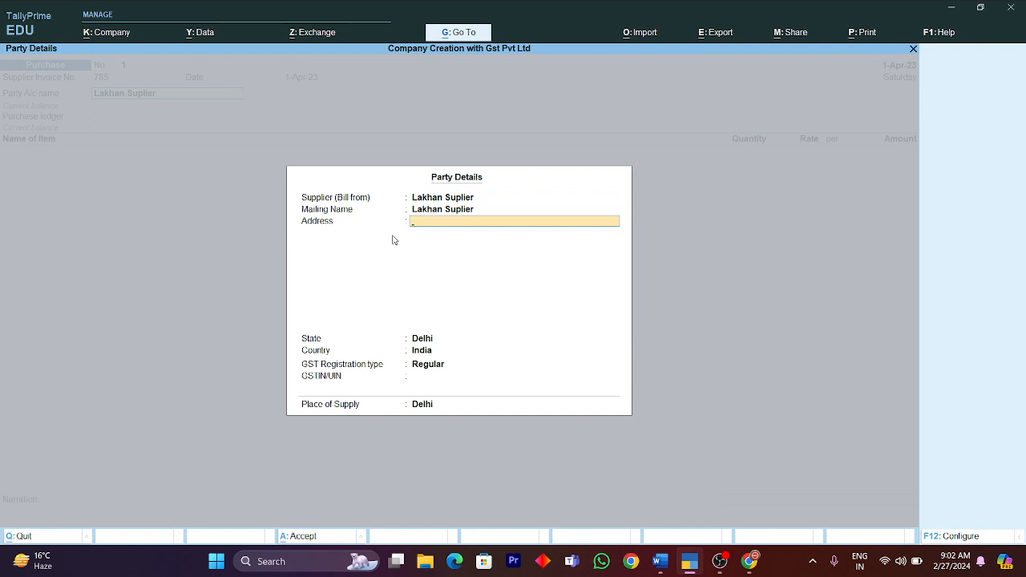
{"action": "key", "text": "Return"}
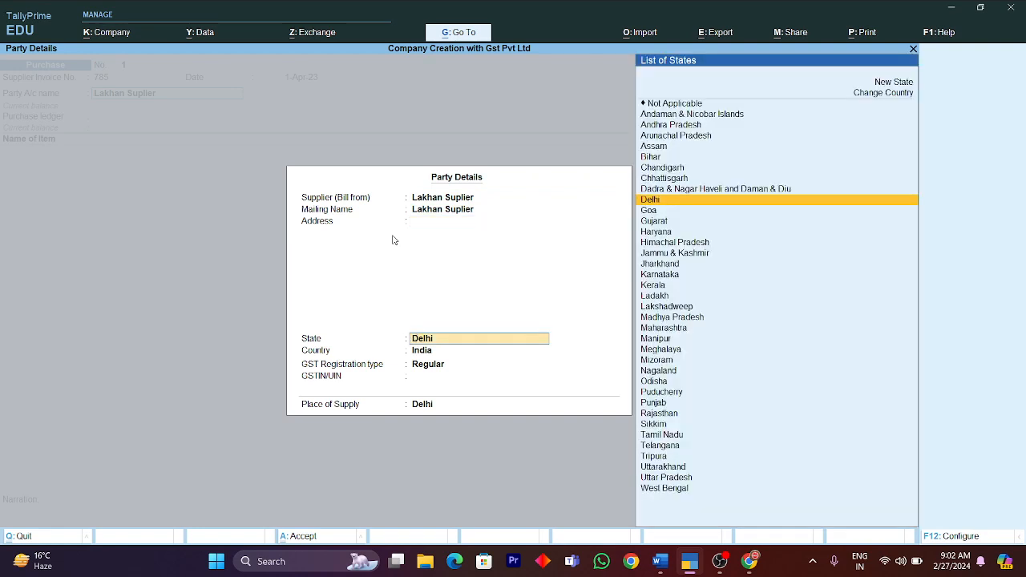
{"action": "type", "text": "Raj"}
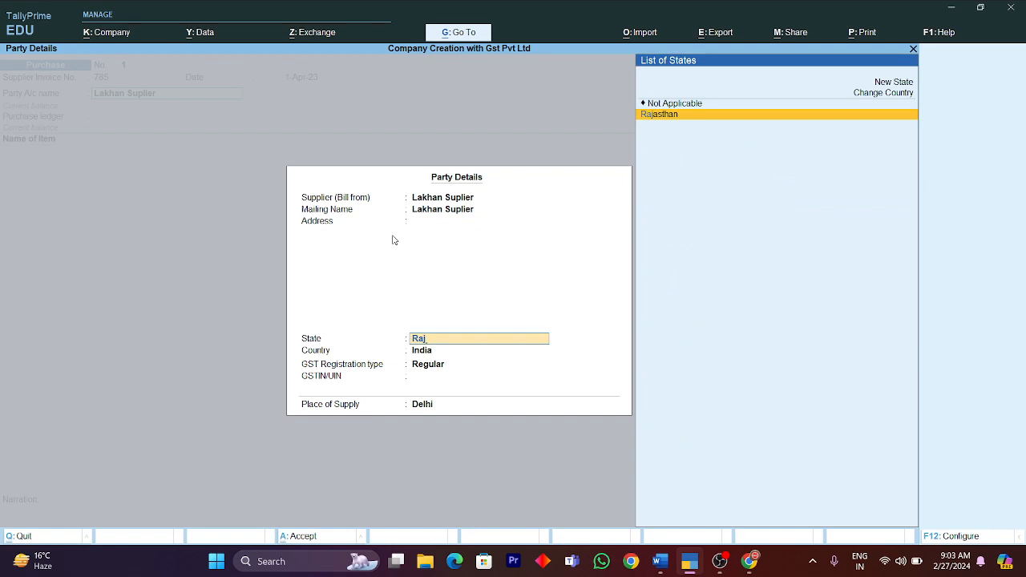
{"action": "key", "text": "Return"}
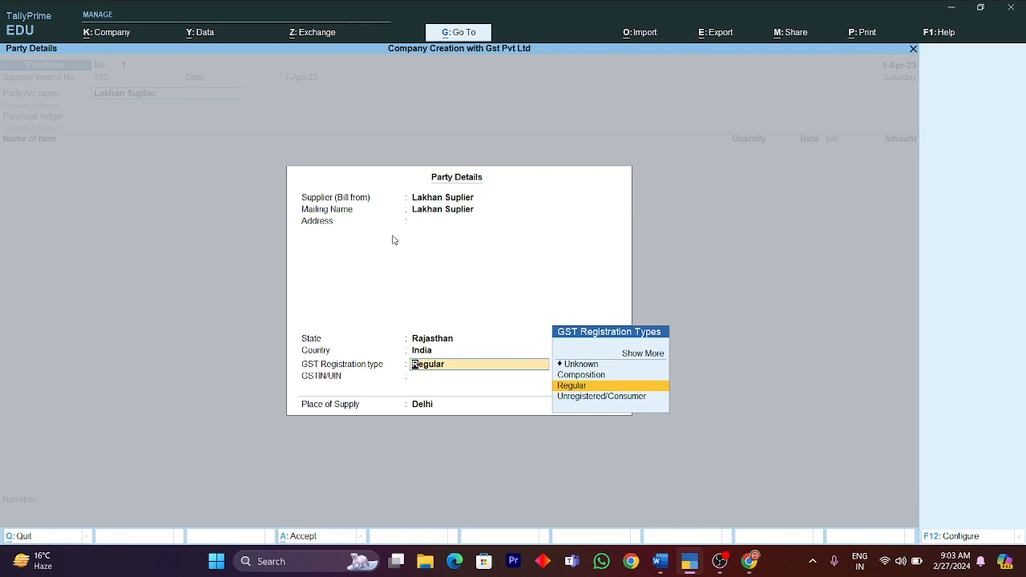
Keep the Regular registration type, enter the supplier's GSTIN, and accept Delhi as the place of supply
{"action": "key", "text": "Return"}
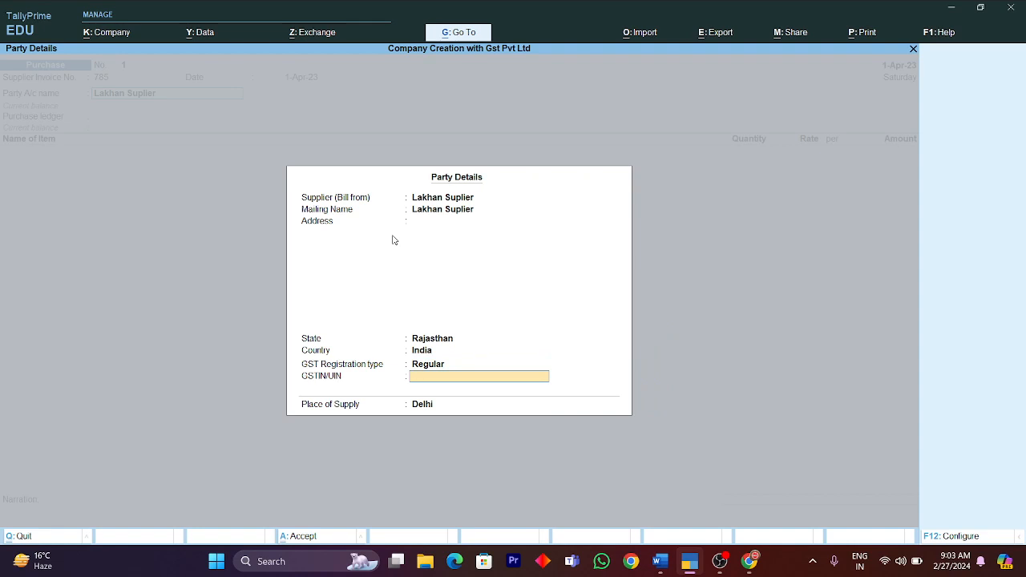
{"action": "type", "text": "S54F65AS4FS65A"}
{"action": "key", "text": "Return"}
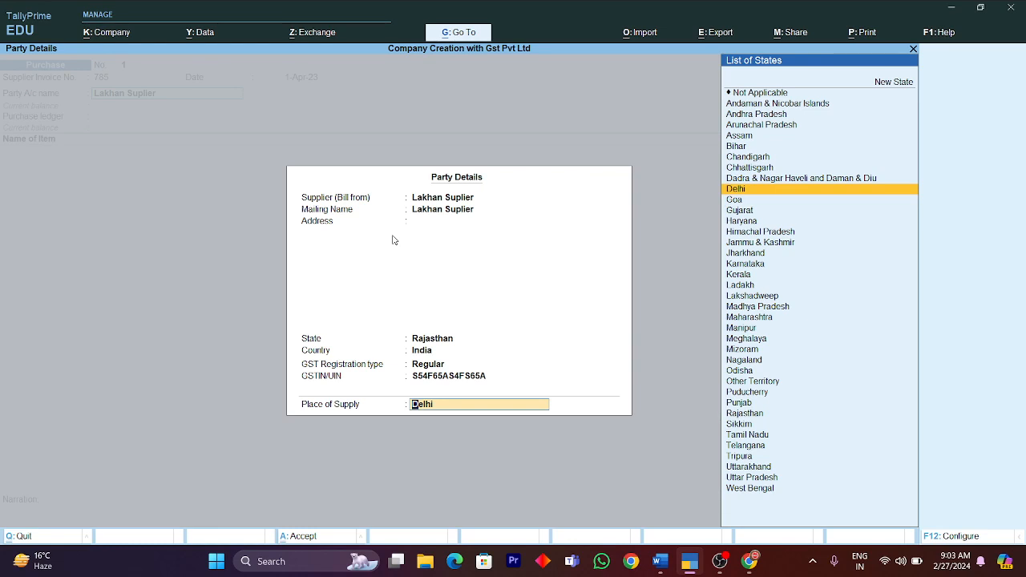
{"action": "key", "text": "Return"}
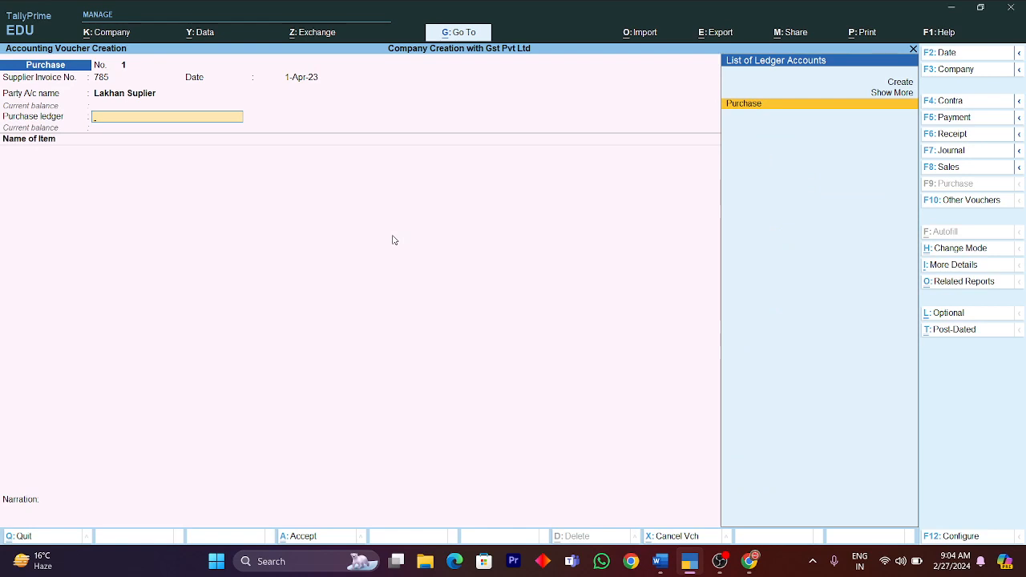
Choose Purchase as the purchase ledger and add Monitor as the voucher's first stock item
{"action": "key", "text": "Return"}
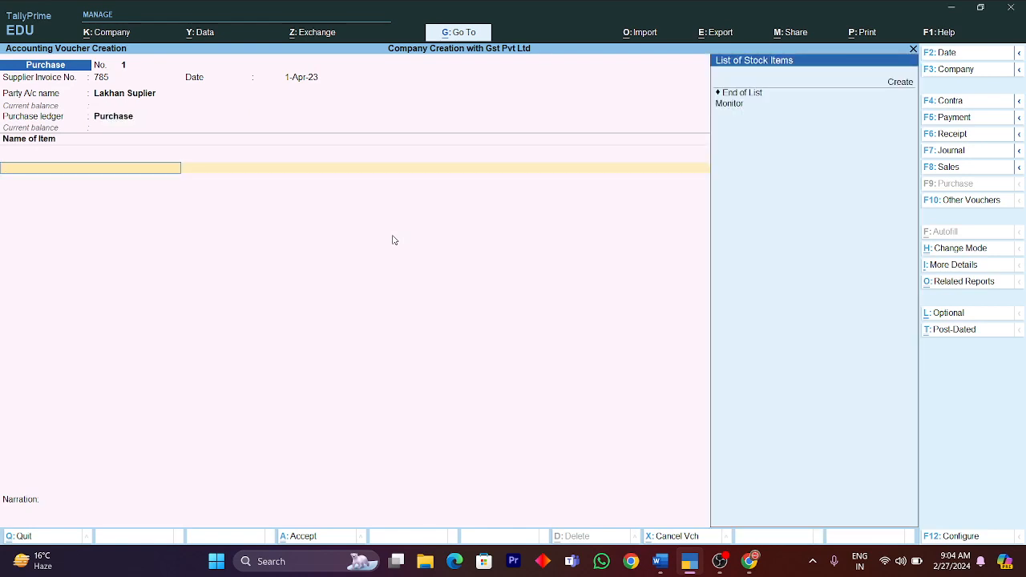
{"action": "key", "text": "Down"}
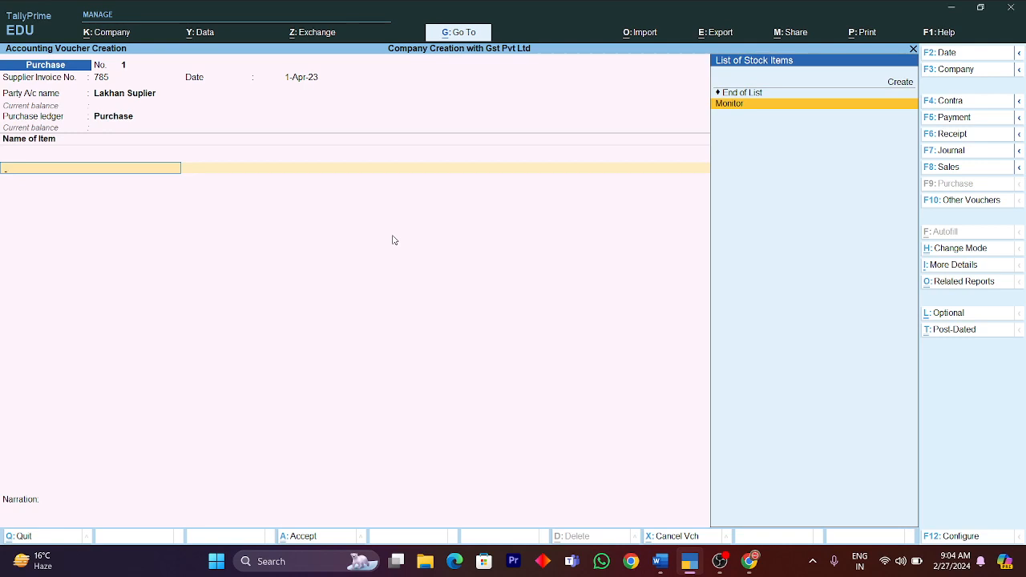
{"action": "key", "text": "Return"}
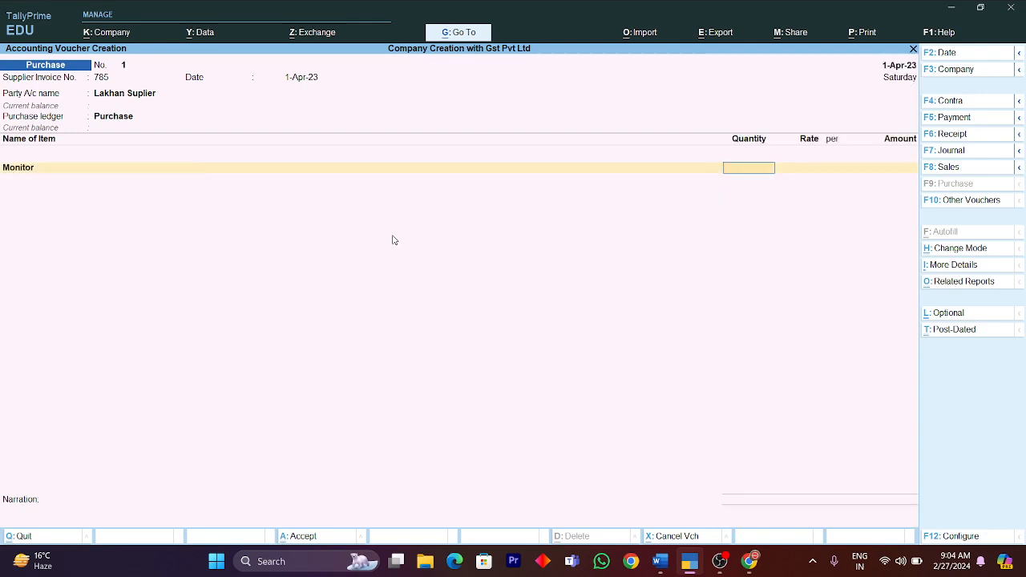
Open the Monitor stock item for alteration and keep its group Computer, unit pcs and GST applicability Applicable
{"action": "key", "text": "BackSpace"}
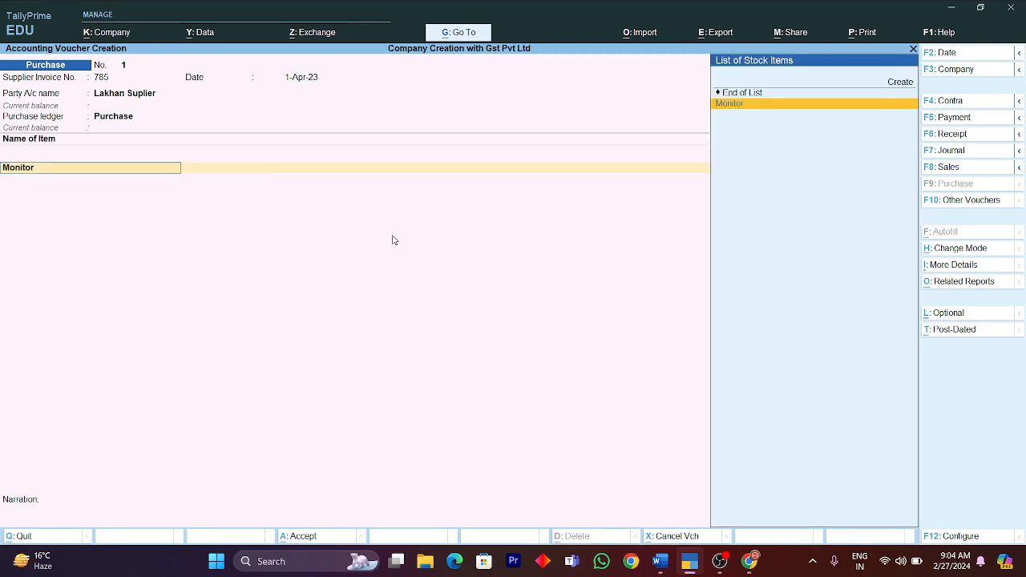
{"action": "key", "text": "ctrl+Return"}
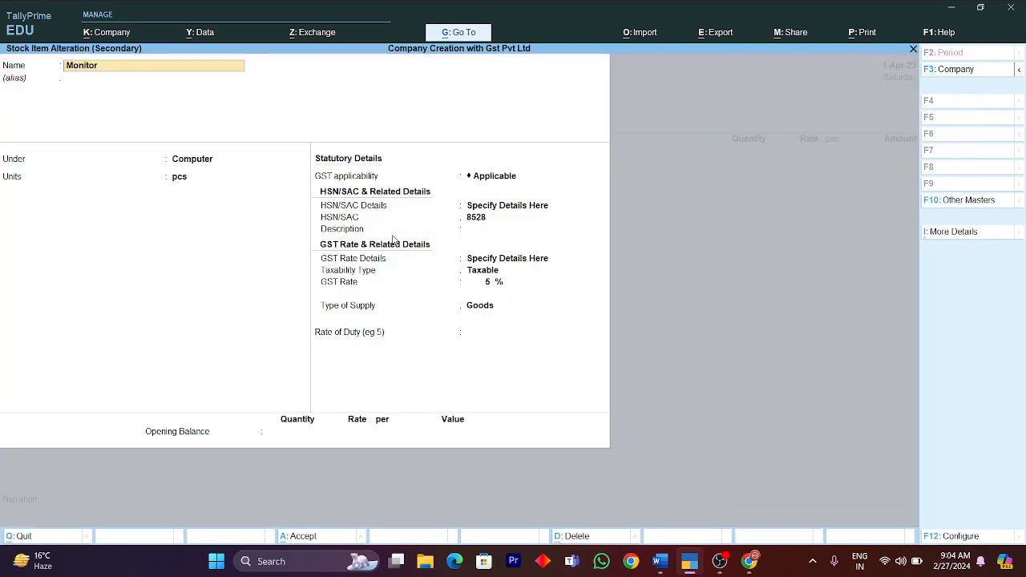
{"action": "key", "text": "Return"}
{"action": "key", "text": "Return"}
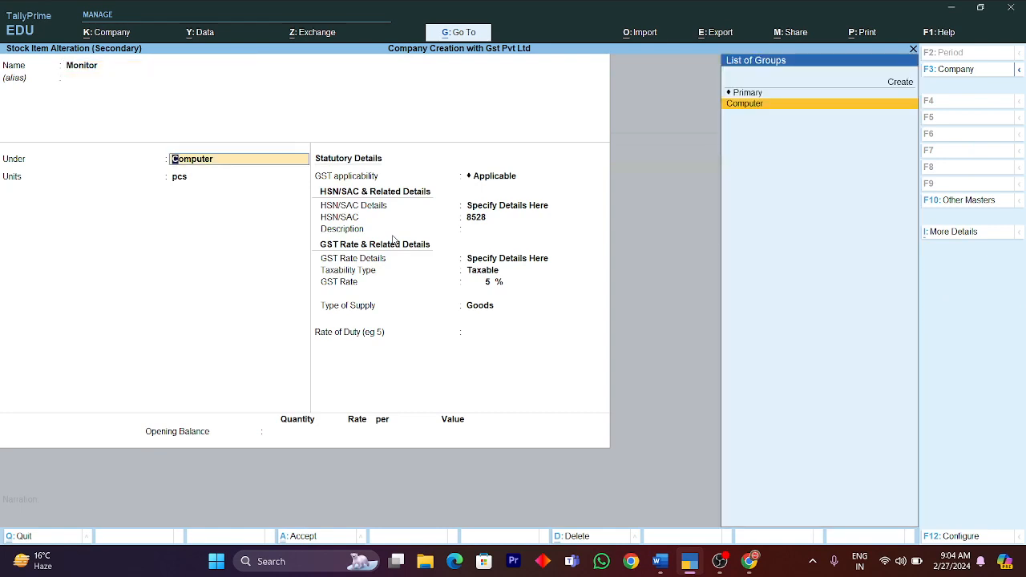
{"action": "key", "text": "Return"}
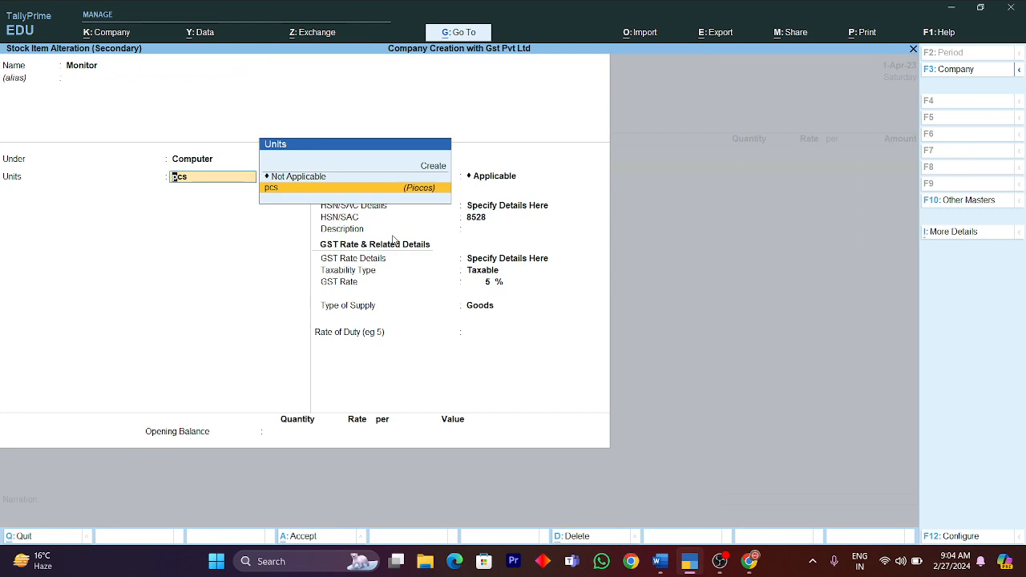
{"action": "key", "text": "Return"}
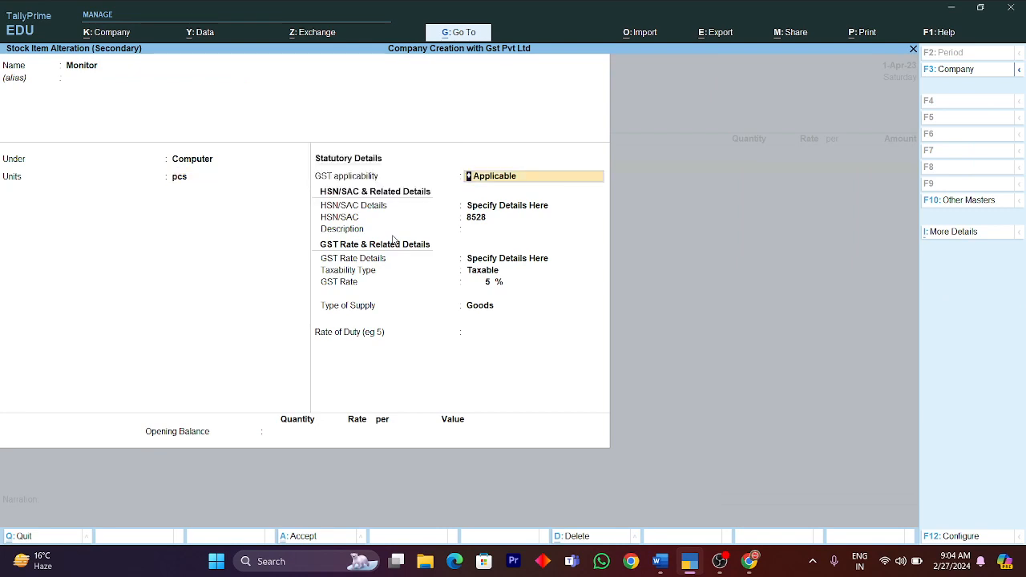
{"action": "key", "text": "Return"}
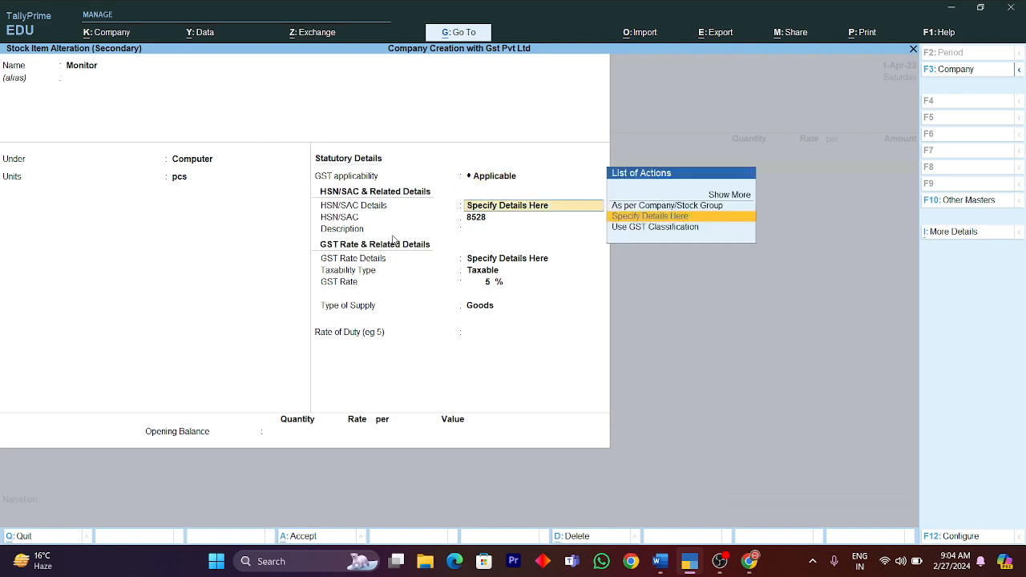
Look through the source options for the Monitor item's HSN/SAC details and keep Specify Details Here
{"action": "key", "text": "Up"}
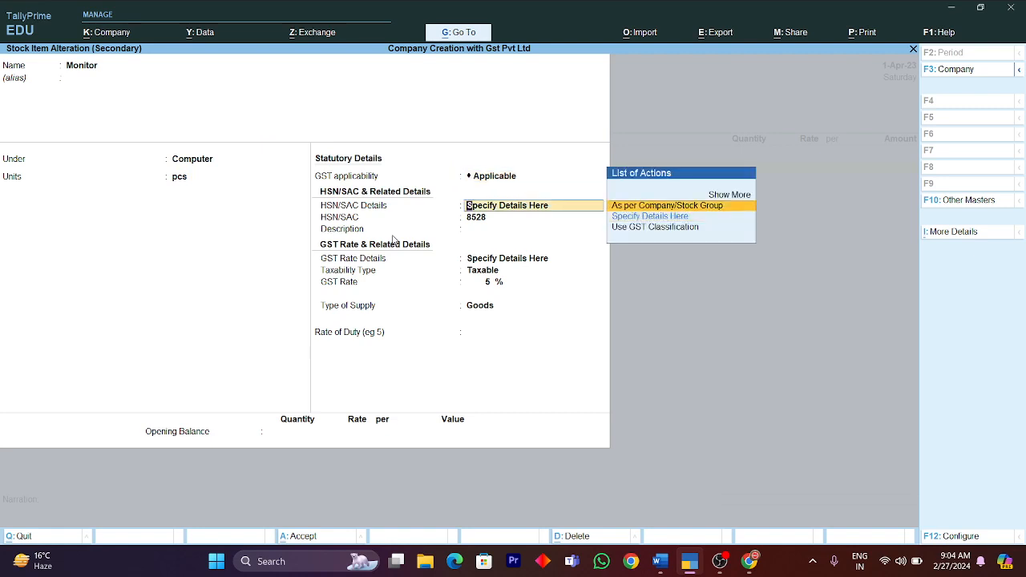
{"action": "key", "text": "Down"}
{"action": "key", "text": "Down"}
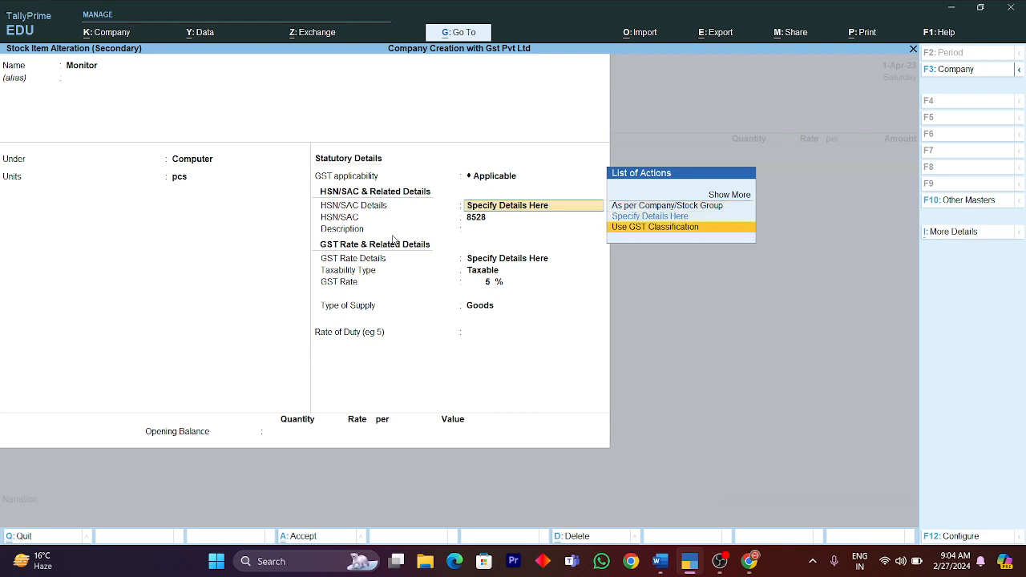
{"action": "key", "text": "Up"}
{"action": "key", "text": "Up"}
{"action": "key", "text": "Down"}
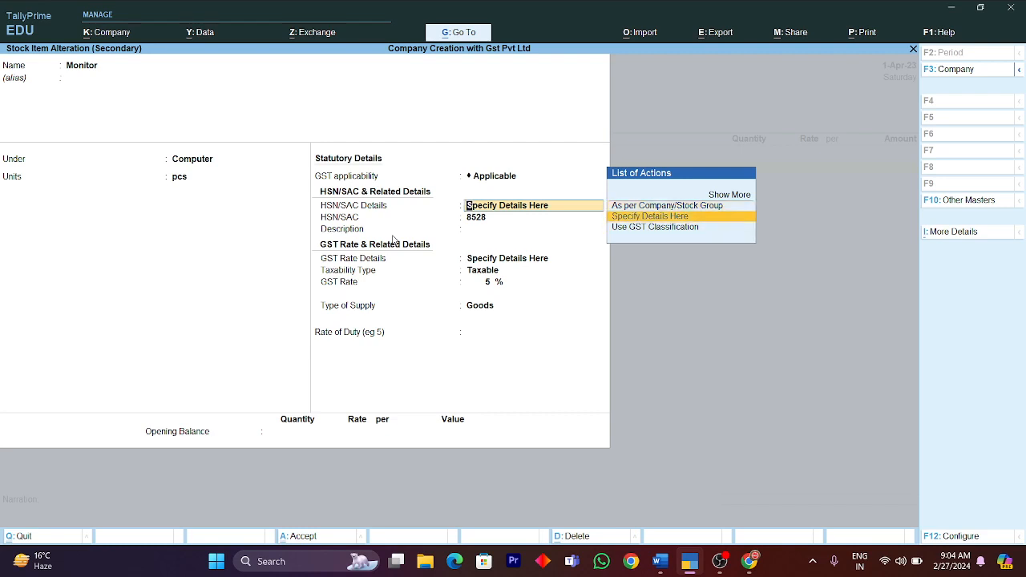
{"action": "key", "text": "Return"}
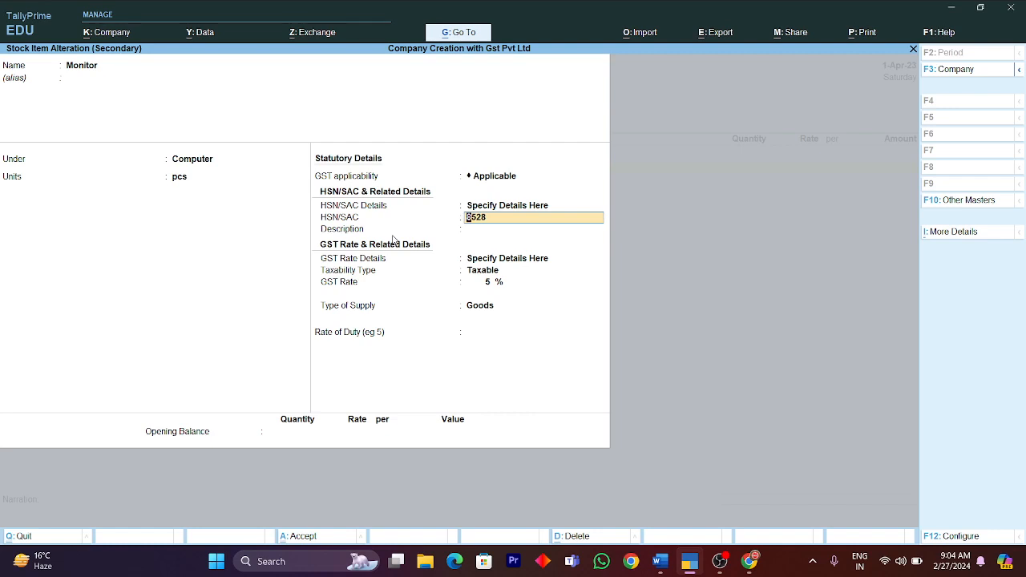
Switch to Chrome, check the HSN code in the earlier "monitor hsn code" Google search, and return to TallyPrime
{"action": "key", "text": "alt"}
{"action": "key", "text": "alt+Tab"}
{"action": "key", "text": "alt+Tab"}
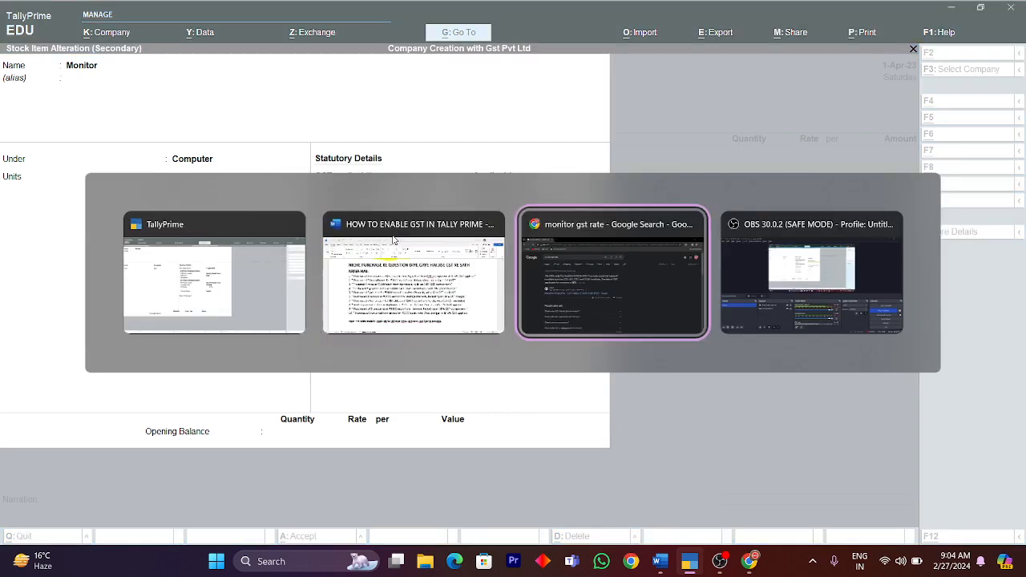
{"action": "key", "text": "alt+Tab"}
{"action": "key", "text": "alt+Tab"}
{"action": "key", "text": "alt+Tab"}
{"action": "key", "text": "alt+Tab"}
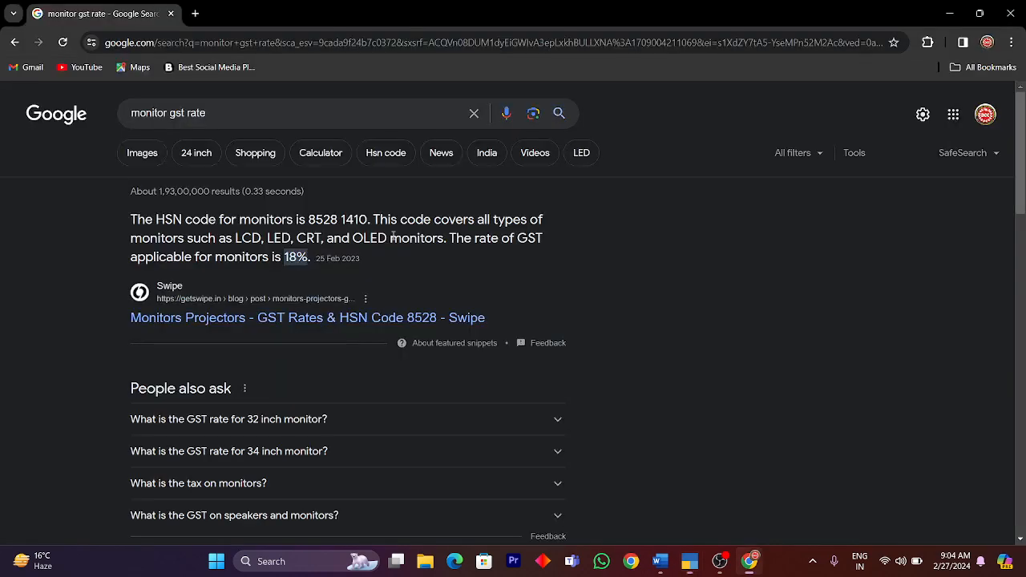
{"action": "left_click", "coordinate": [14, 44]}
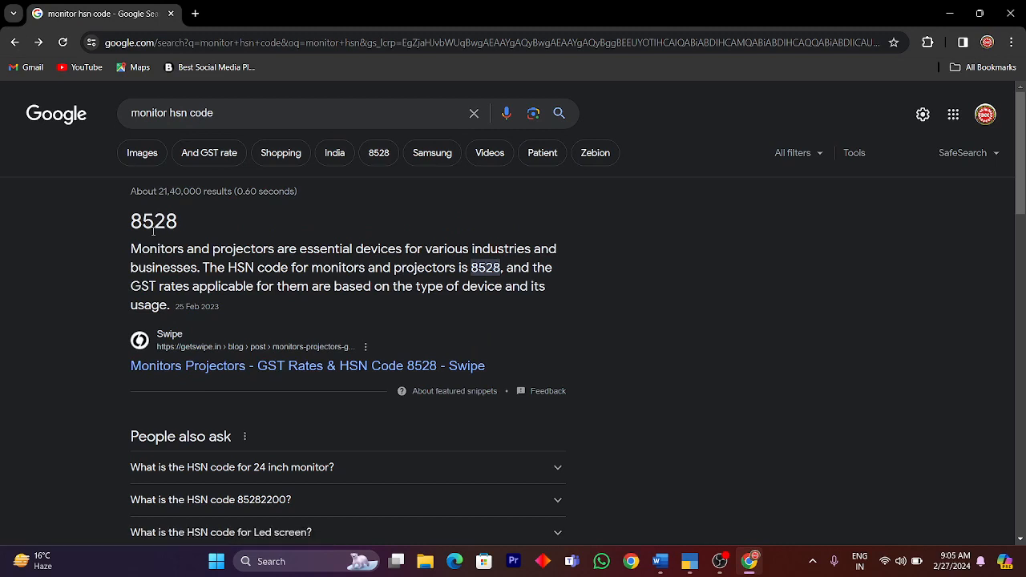
{"action": "key", "text": "alt+Tab"}
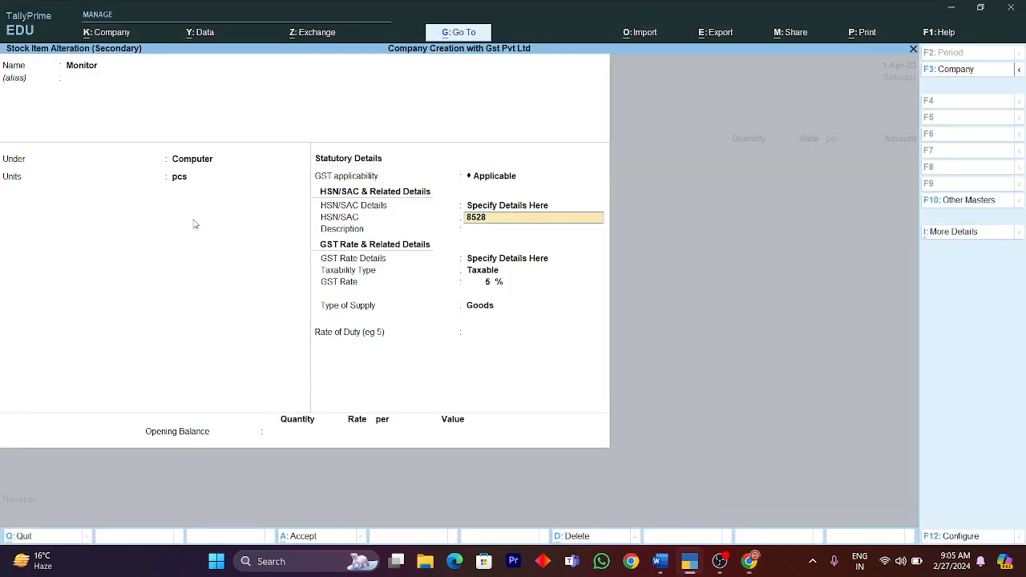
Keep HSN/SAC 8528, Taxable at 5% GST and supply type Goods, leave the description and duty rate unfilled, and accept the Monitor item
{"action": "key", "text": "Return"}
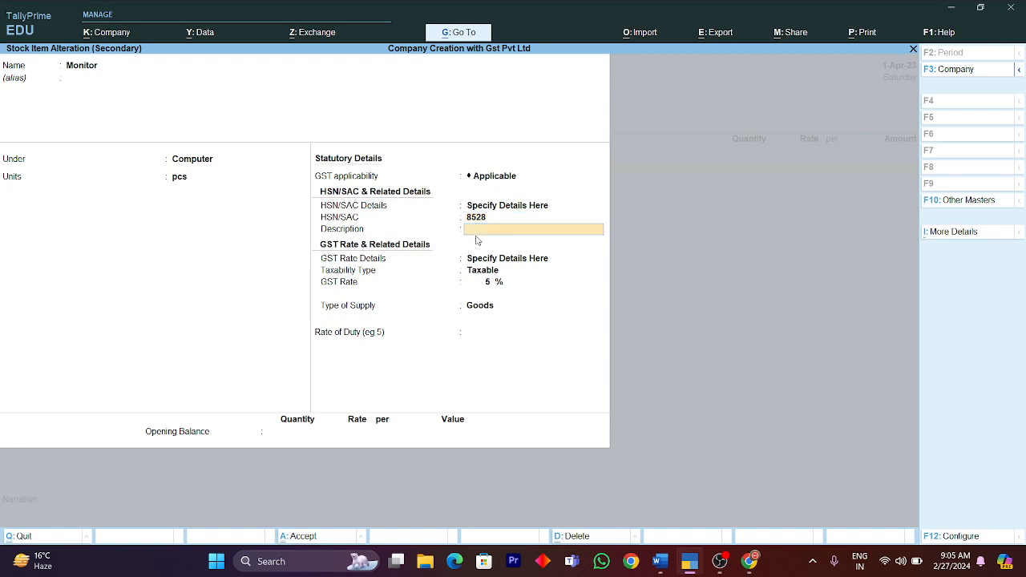
{"action": "key", "text": "Return"}
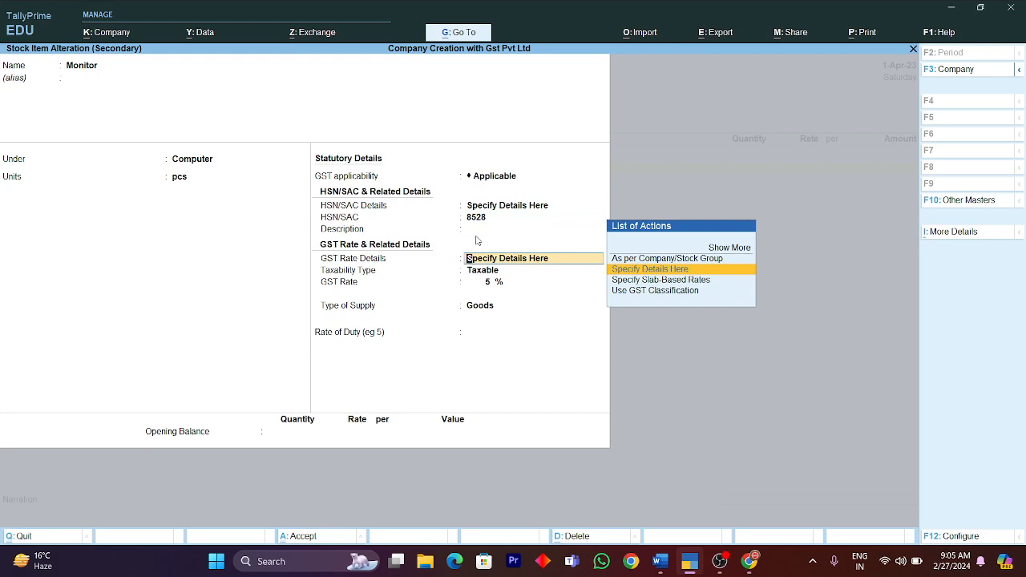
{"action": "key", "text": "Return"}
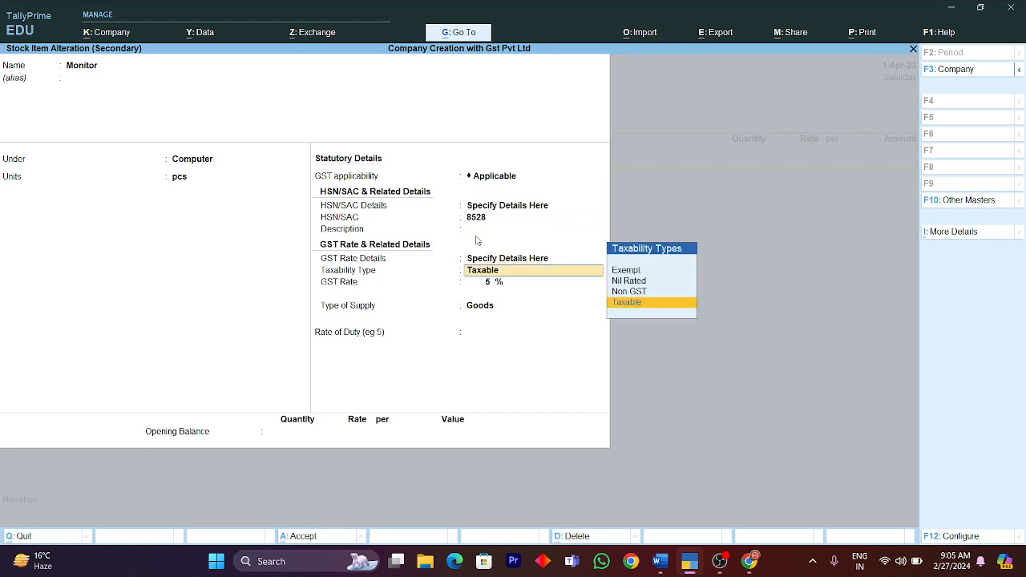
{"action": "key", "text": "Return"}
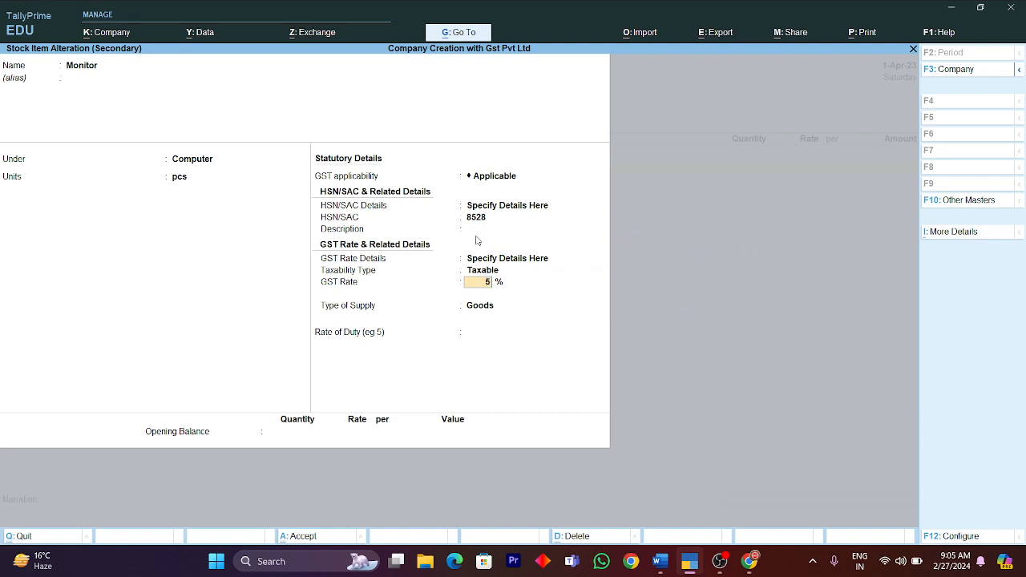
{"action": "key", "text": "Return"}
{"action": "key", "text": "Return"}
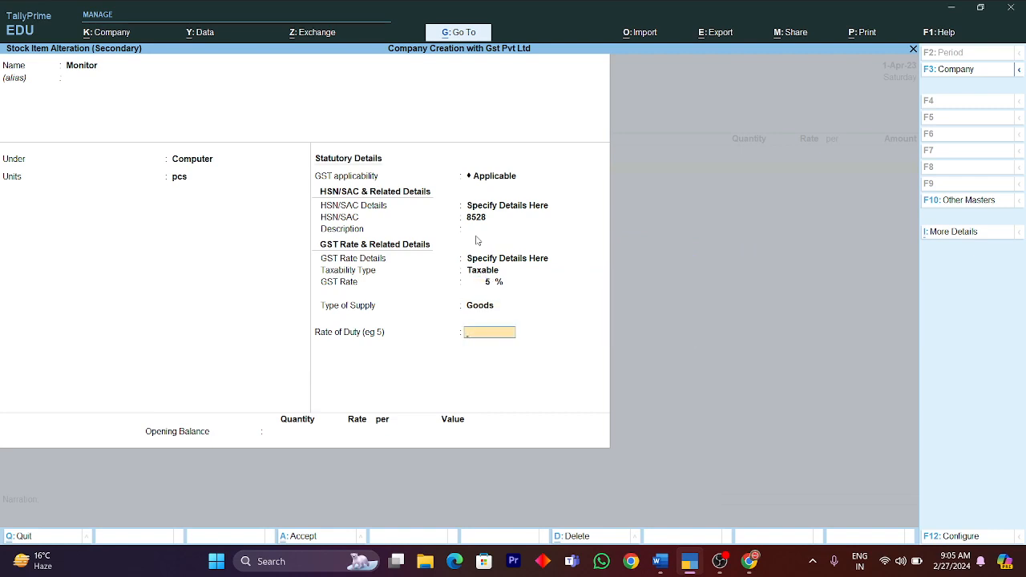
{"action": "key", "text": "Return"}
{"action": "key", "text": "Return"}
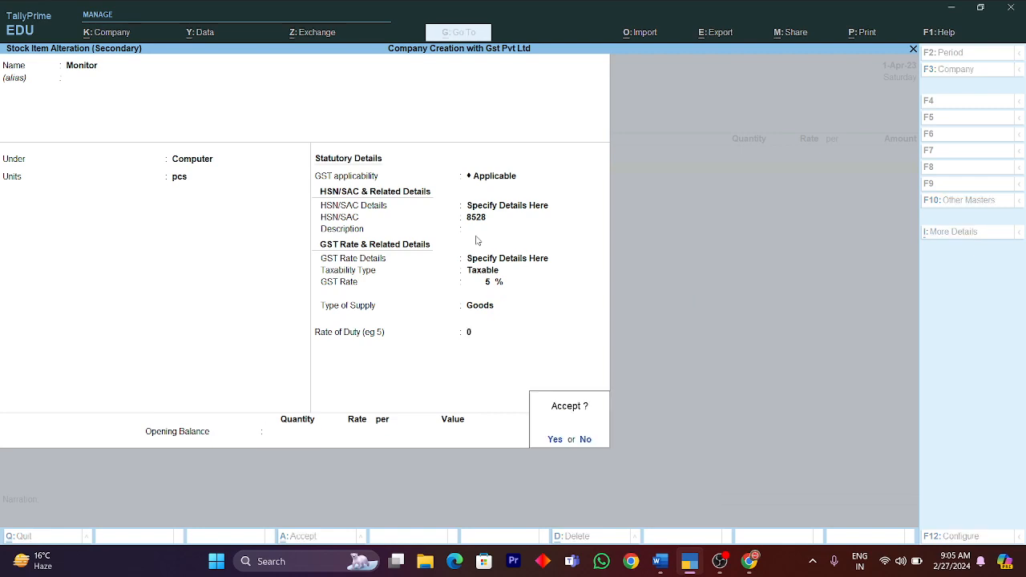
{"action": "key", "text": "Return"}
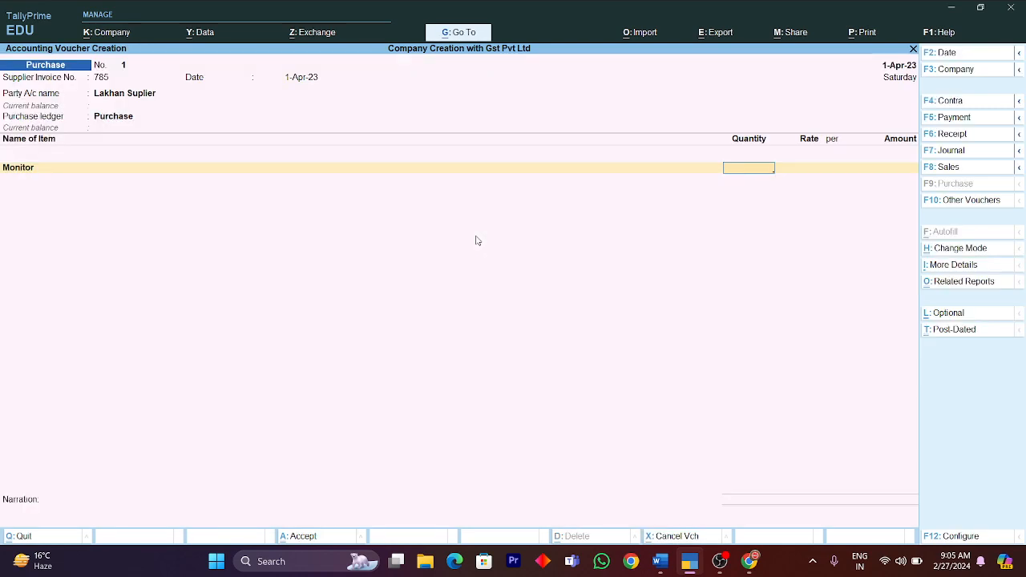
Check the first purchase question in the Word document and set the Monitor quantity to 3 pcs in the TallyPrime voucher
{"action": "key", "text": "alt+Tab"}
{"action": "key", "text": "alt+Tab"}
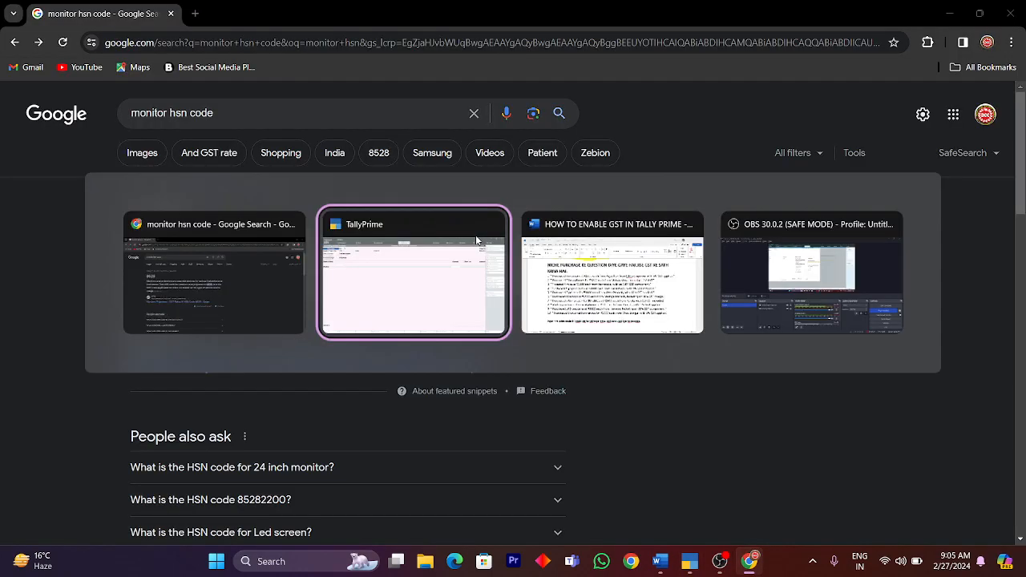
{"action": "key", "text": "alt+Tab"}
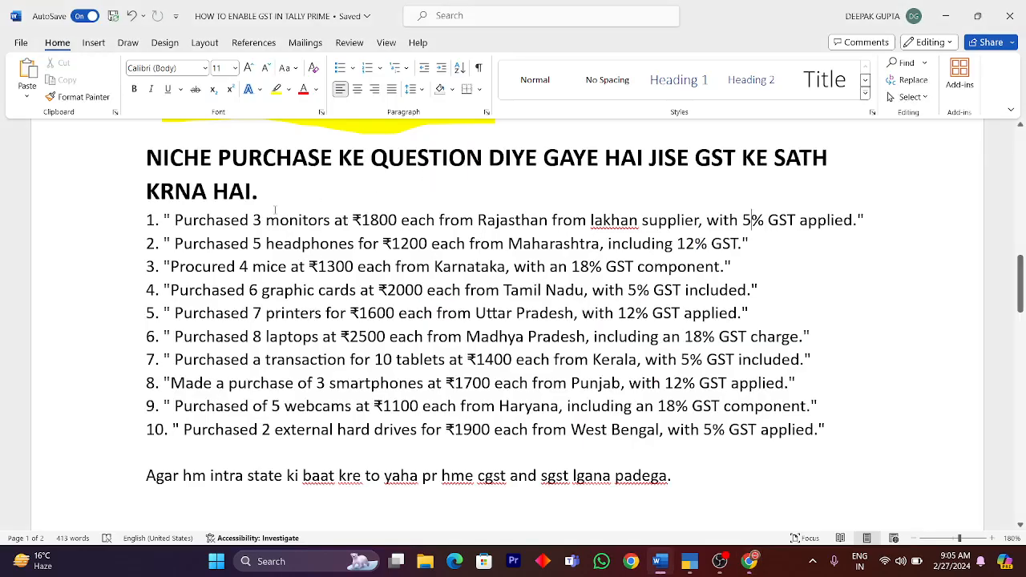
{"action": "key", "text": "alt+Tab"}
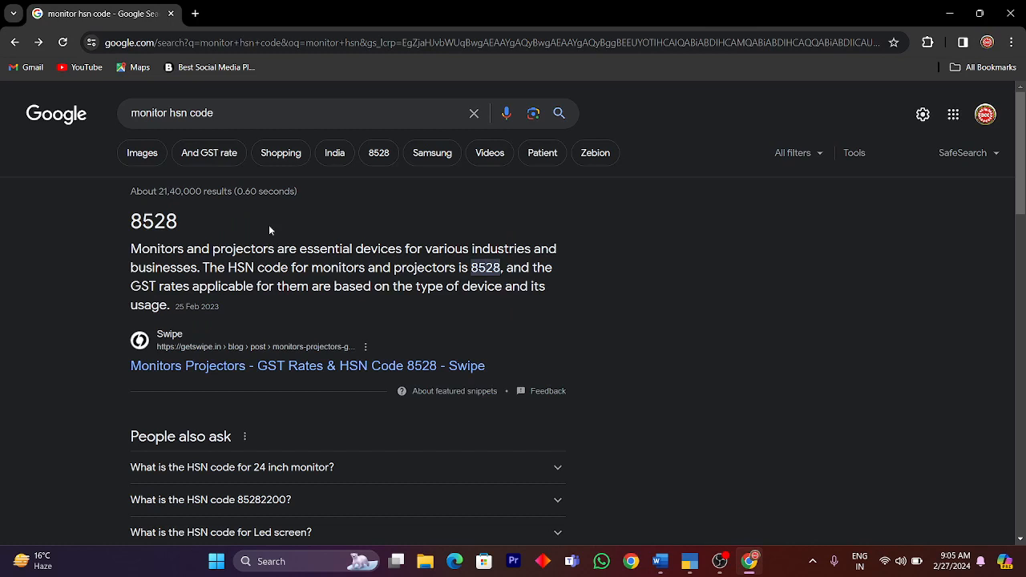
{"action": "key", "text": "alt+Tab"}
{"action": "key", "text": "alt+Tab"}
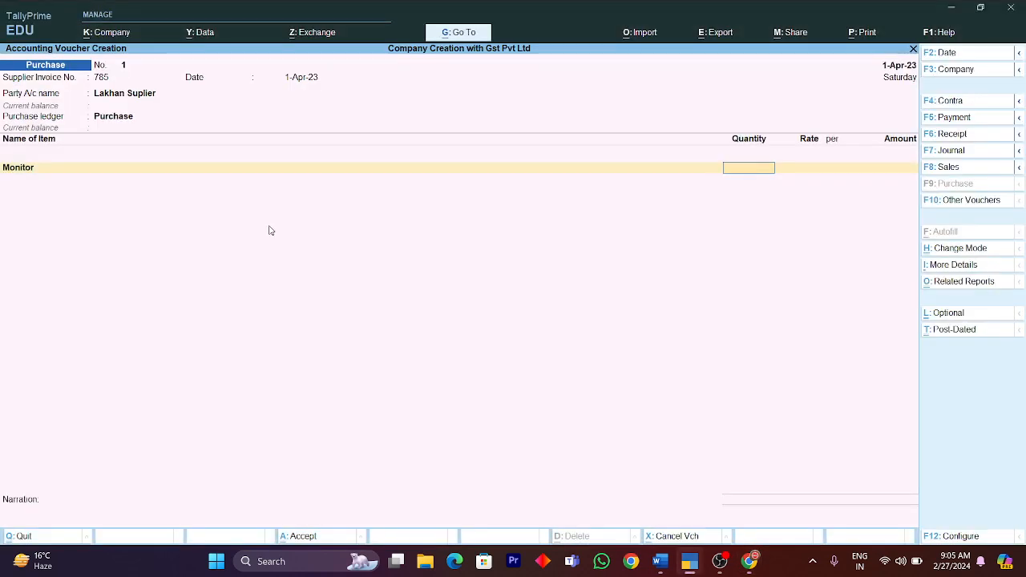
{"action": "type", "text": "3"}
{"action": "key", "text": "Return"}
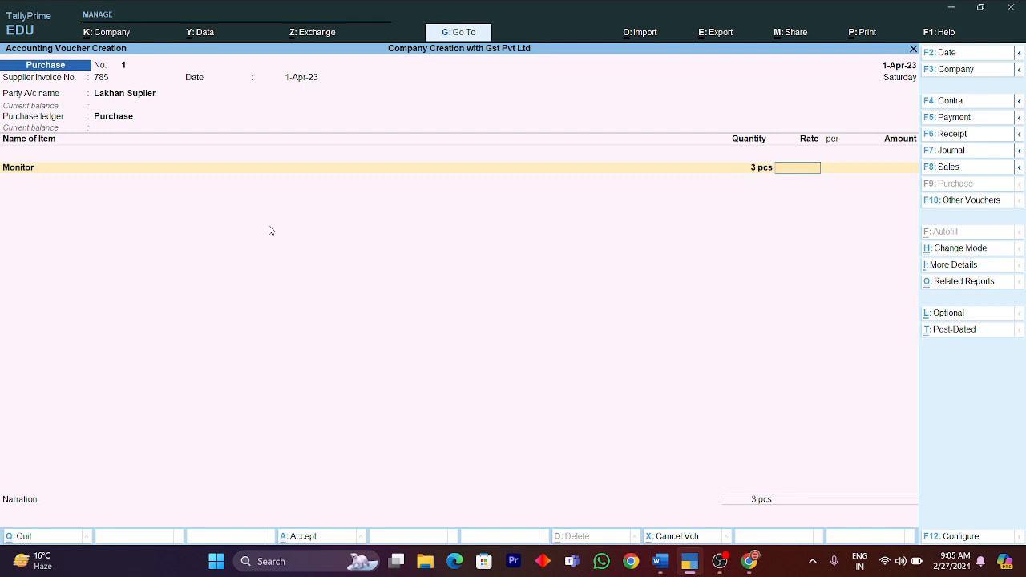
Check the monitor price in the Word document and set the Monitor rate to 1800 per pcs in the voucher, accepting the calculated amount
{"action": "key", "text": "alt+Tab"}
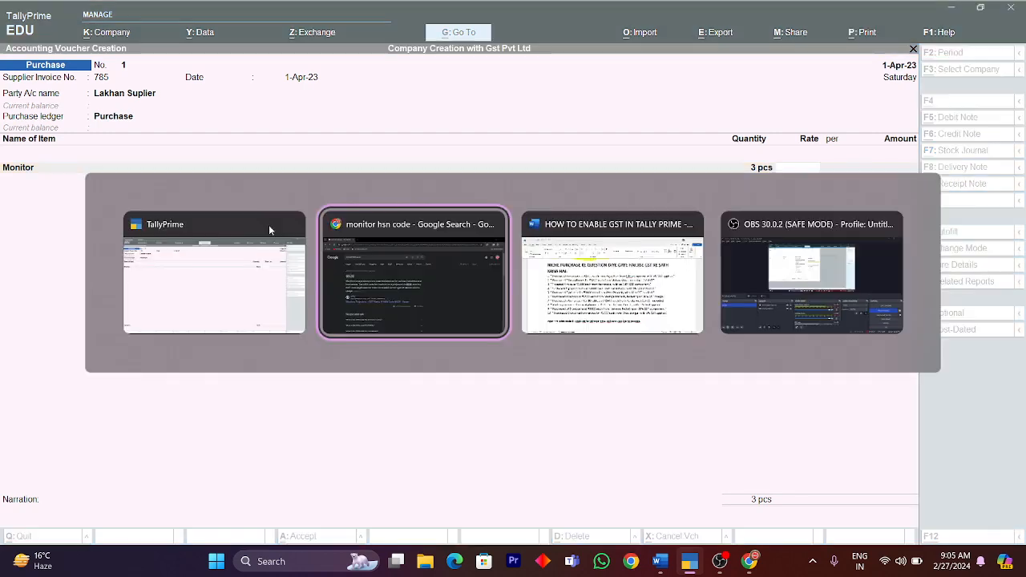
{"action": "key", "text": "alt+Tab"}
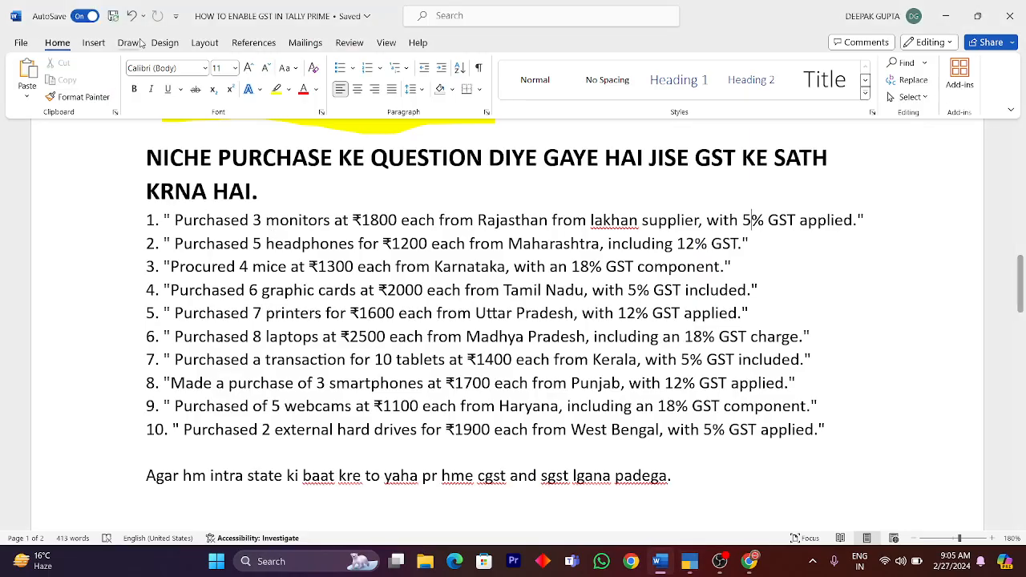
{"action": "key", "text": "alt+Tab"}
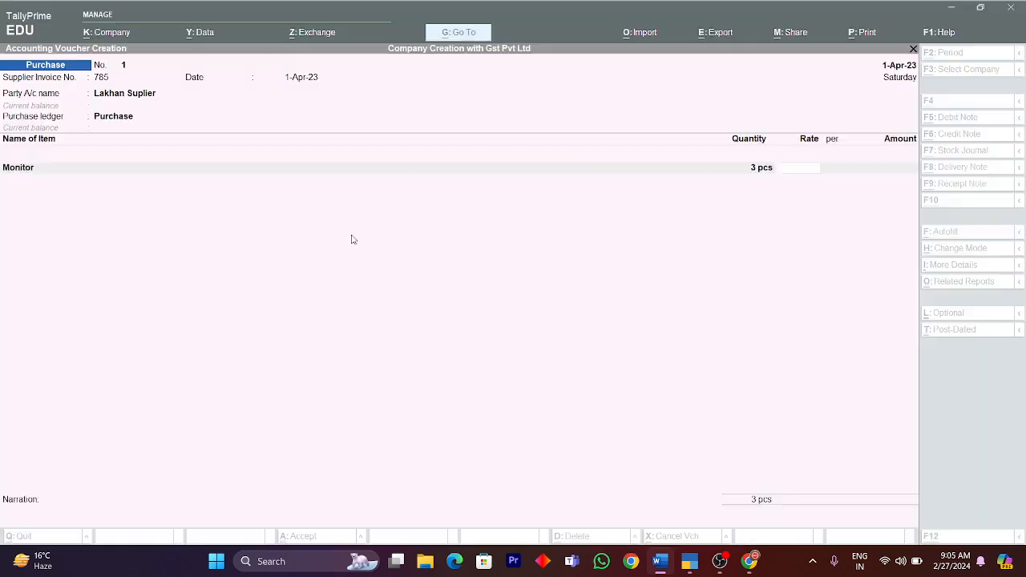
{"action": "type", "text": "1800"}
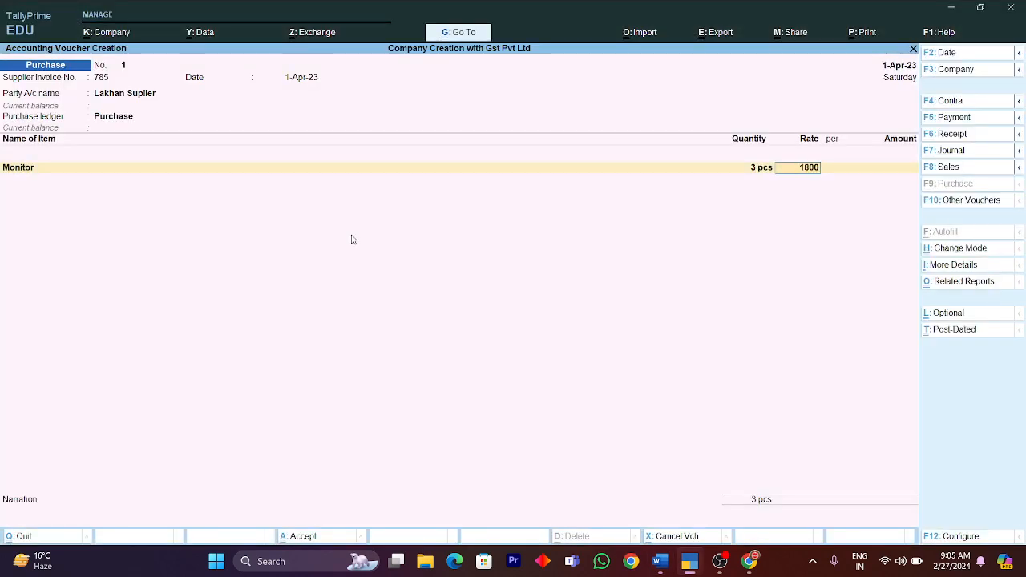
{"action": "key", "text": "Return"}
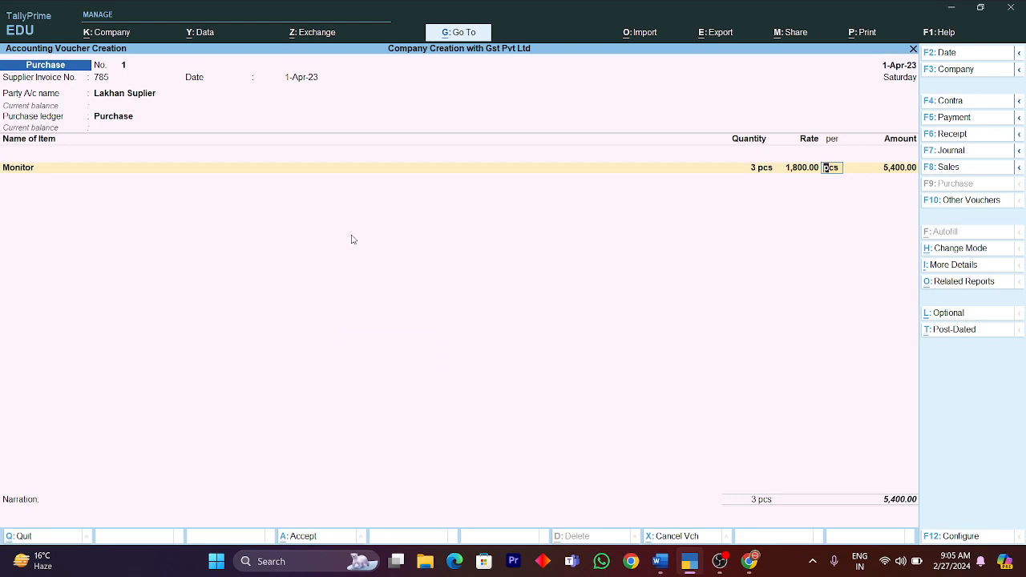
{"action": "key", "text": "Return"}
{"action": "key", "text": "Return"}
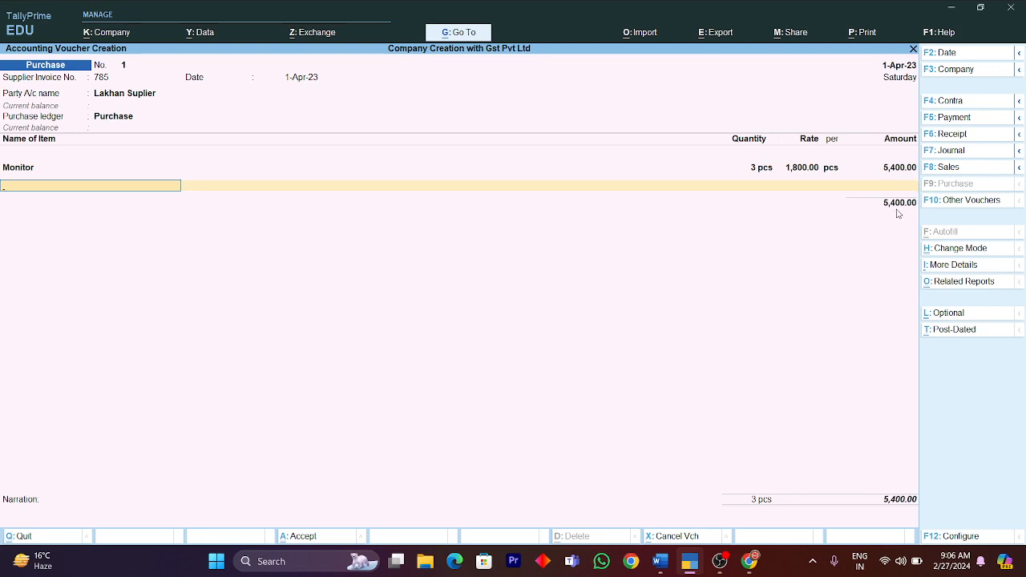
End the item list, add the Igst ledger with its calculated amount to the purchase voucher, and close the ledger list
{"action": "key", "text": "Return"}
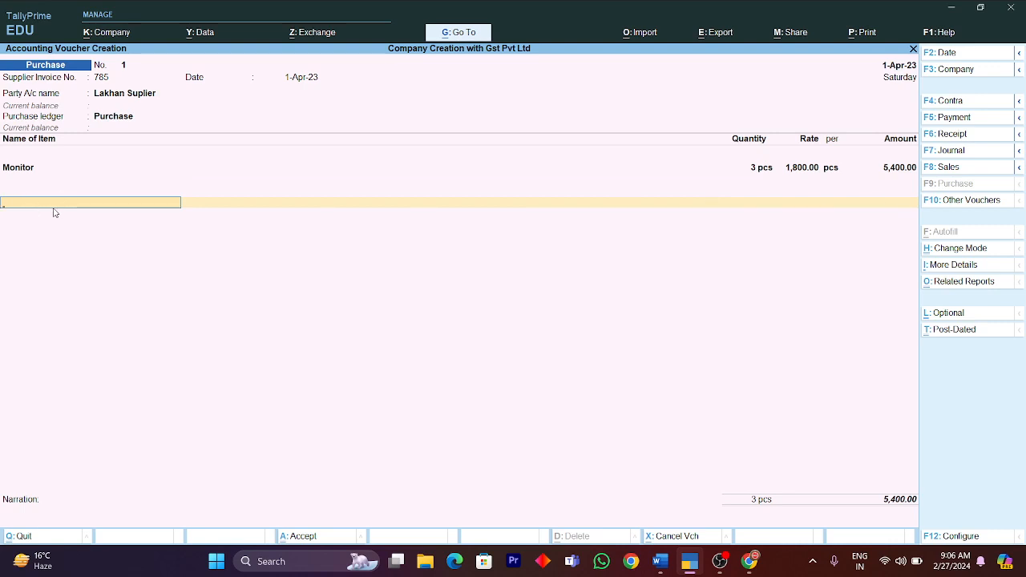
{"action": "key", "text": "Return"}
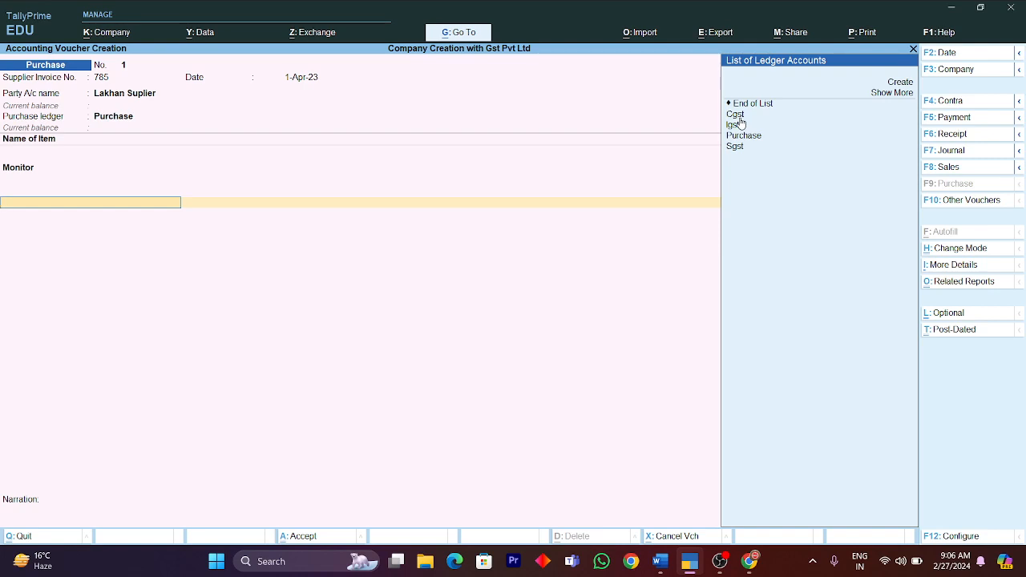
{"action": "key", "text": "Down"}
{"action": "key", "text": "Down"}
{"action": "key", "text": "Down"}
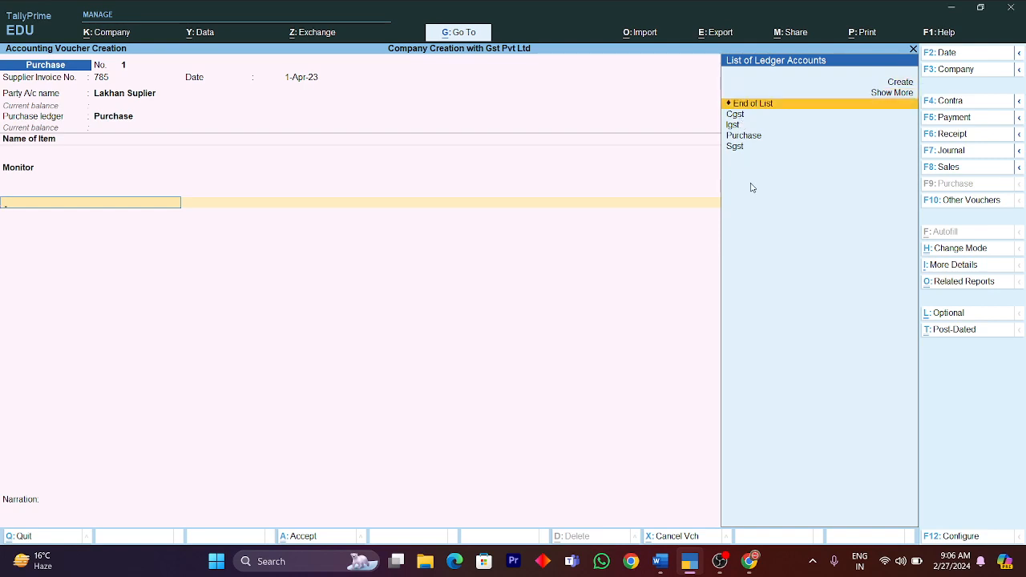
{"action": "key", "text": "Down"}
{"action": "key", "text": "Down"}
{"action": "key", "text": "Return"}
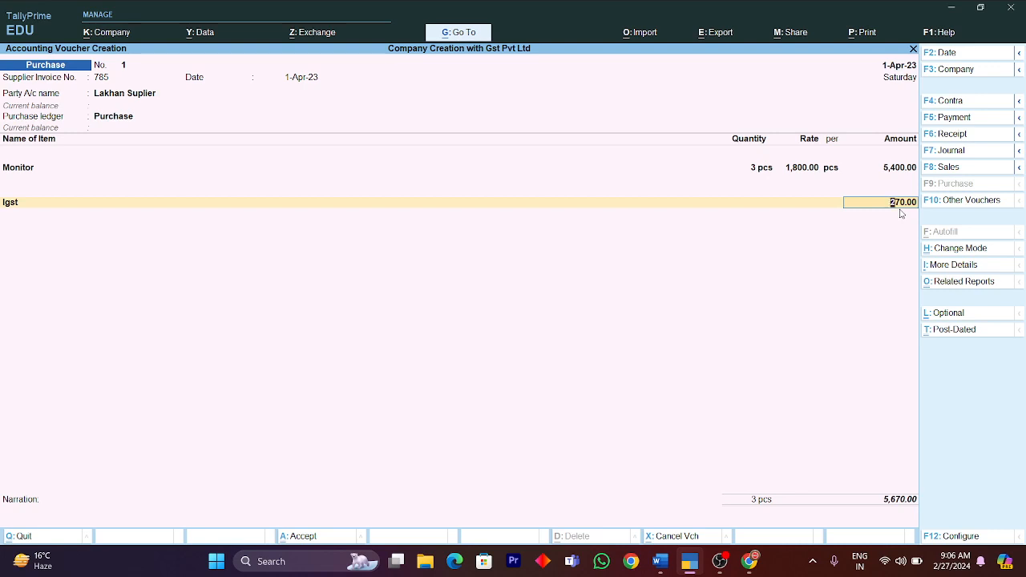
{"action": "key", "text": "Return"}
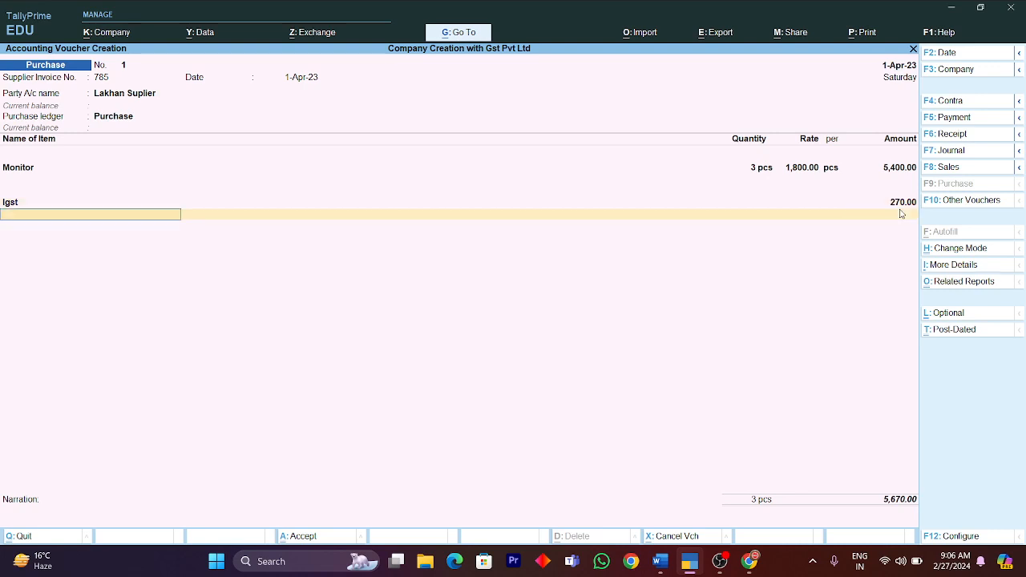
{"action": "key", "text": "Return"}
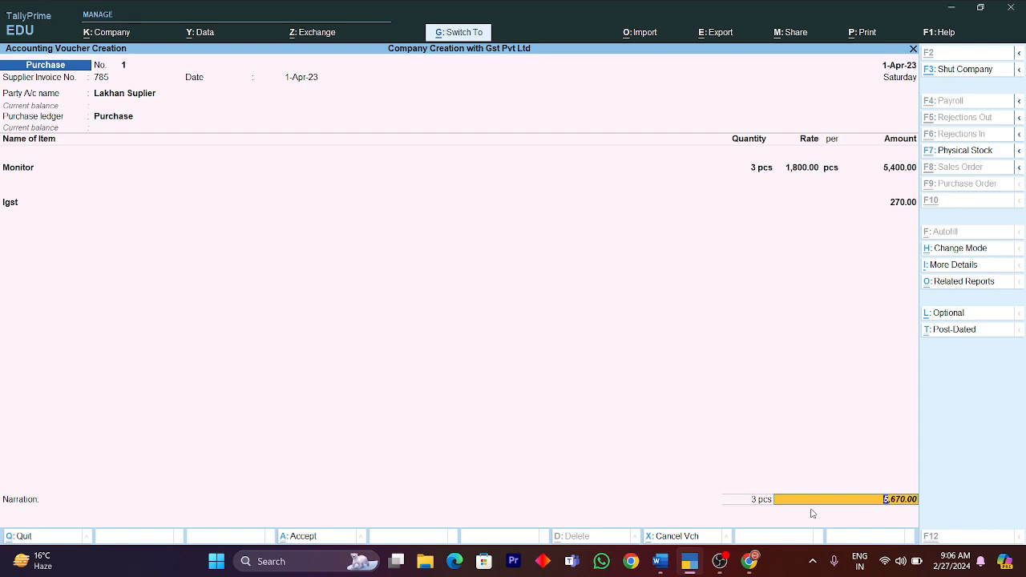
Open the print preview of the purchase voucher and enlarge the invoice
{"action": "key", "text": "alt+p"}
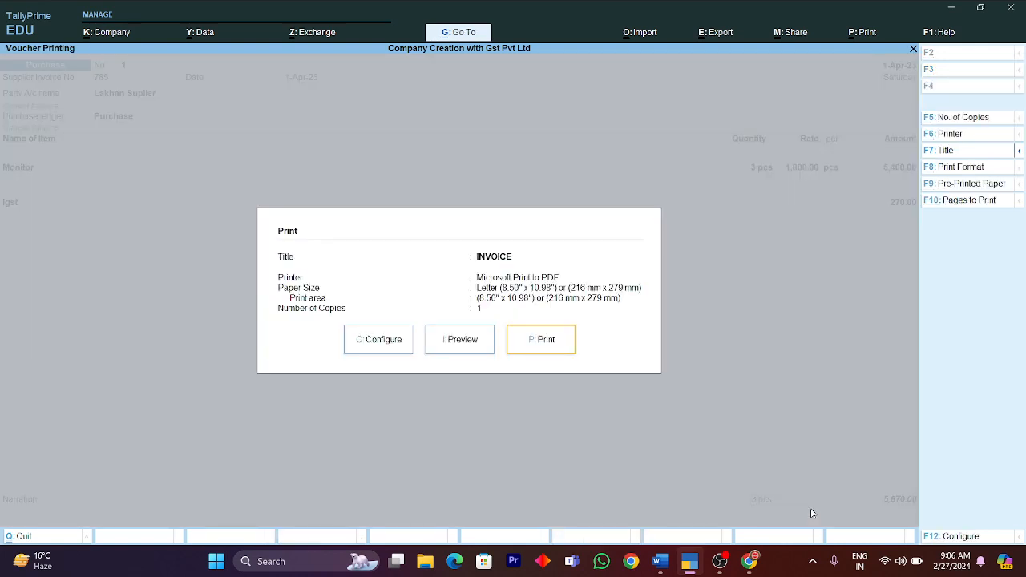
{"action": "key", "text": "Left"}
{"action": "key", "text": "Return"}
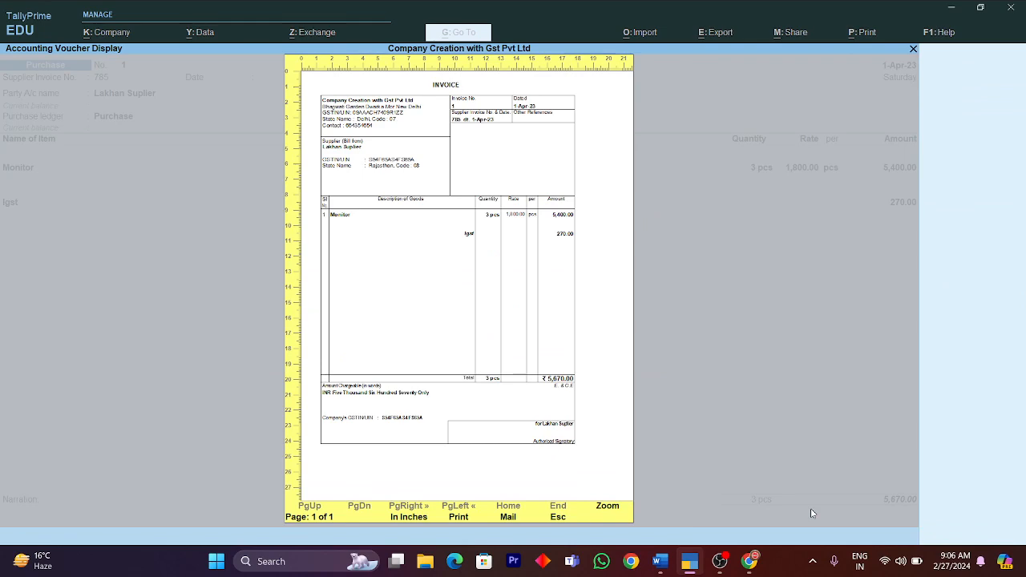
{"action": "key", "text": "Return"}
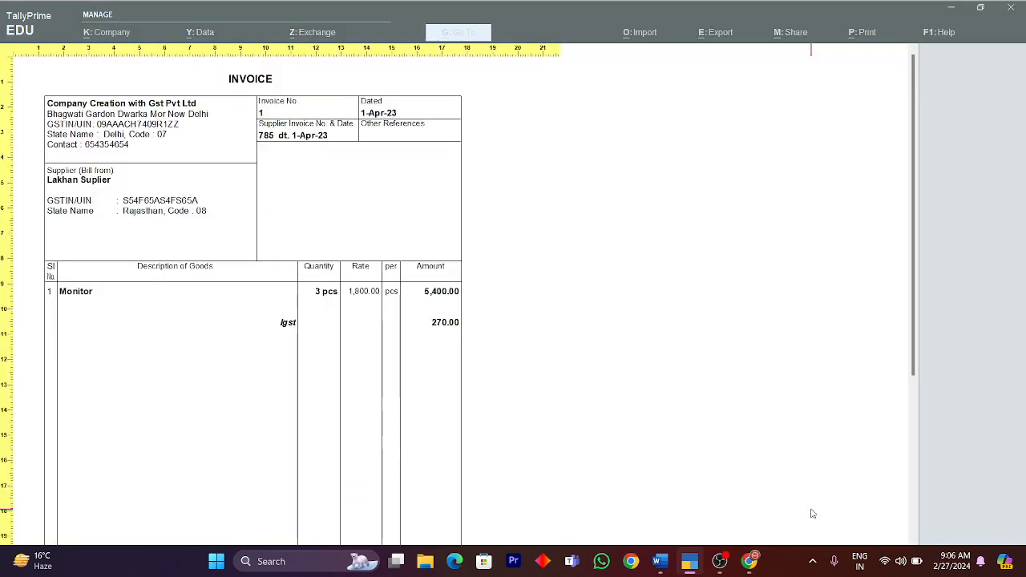
Examine the previewed invoice for its supplier details, Monitor line, Igst amount and total, and restore the full-page view
{"action": "scroll", "coordinate": [617, 447], "scroll_direction": "down", "scroll_amount": 5}
{"action": "scroll", "coordinate": [617, 447], "scroll_direction": "up", "scroll_amount": 5}
{"action": "scroll", "coordinate": [618, 449], "scroll_direction": "down", "scroll_amount": 4}
{"action": "scroll", "coordinate": [618, 449], "scroll_direction": "up", "scroll_amount": 3}
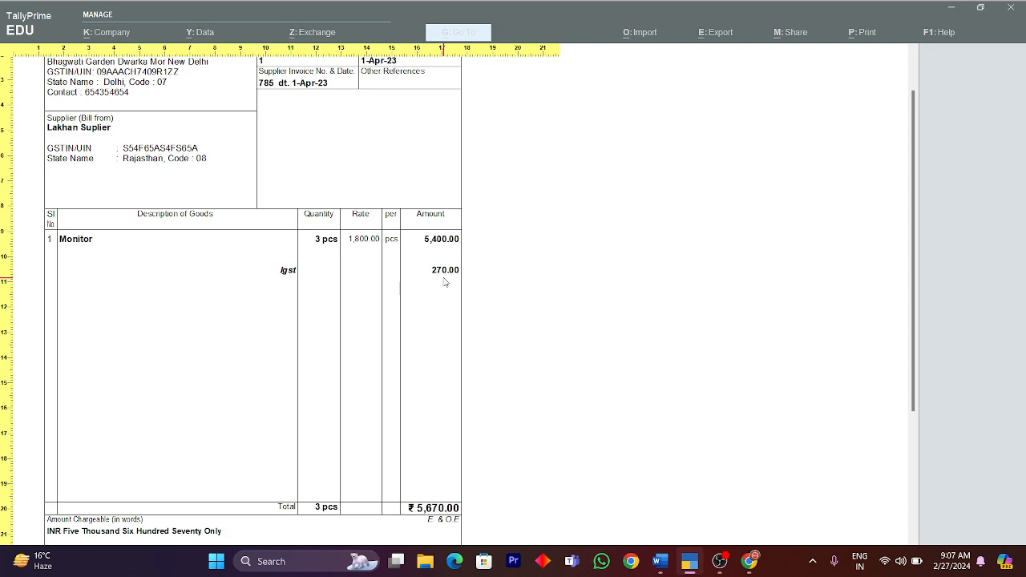
{"action": "scroll", "coordinate": [446, 282], "scroll_direction": "down", "scroll_amount": 4}
{"action": "scroll", "coordinate": [428, 349], "scroll_direction": "up", "scroll_amount": 2}
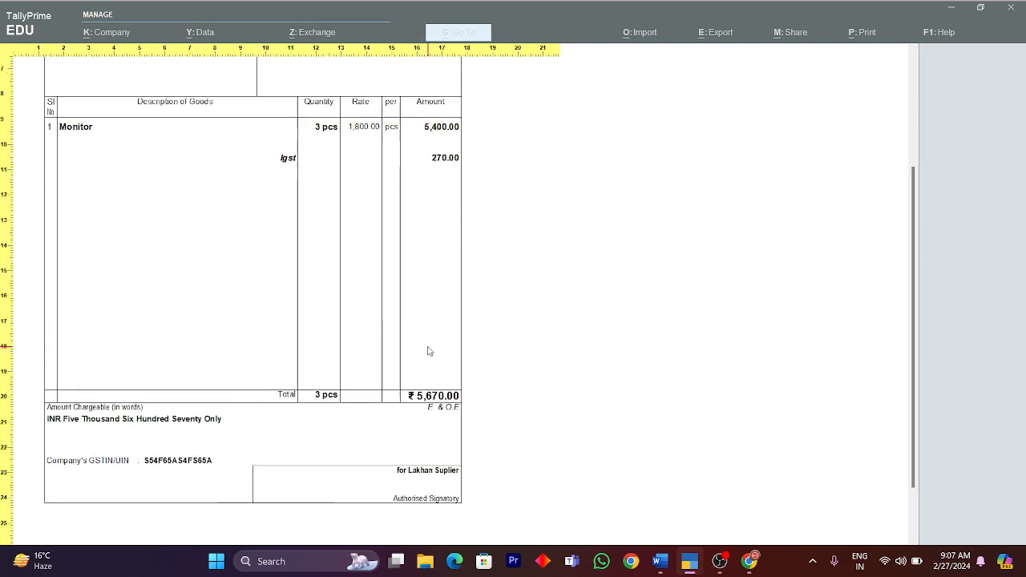
{"action": "scroll", "coordinate": [429, 351], "scroll_direction": "up", "scroll_amount": 3}
{"action": "scroll", "coordinate": [429, 351], "scroll_direction": "down", "scroll_amount": 4}
{"action": "scroll", "coordinate": [429, 351], "scroll_direction": "up", "scroll_amount": 4}
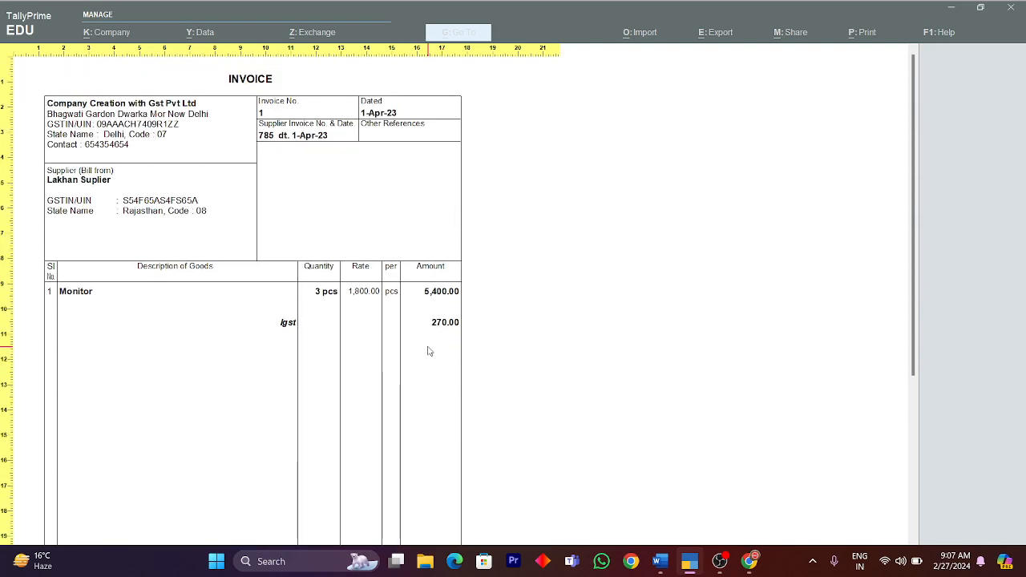
{"action": "scroll", "coordinate": [429, 351], "scroll_direction": "down", "scroll_amount": 4}
{"action": "scroll", "coordinate": [429, 351], "scroll_direction": "up", "scroll_amount": 4}
{"action": "key", "text": "z"}
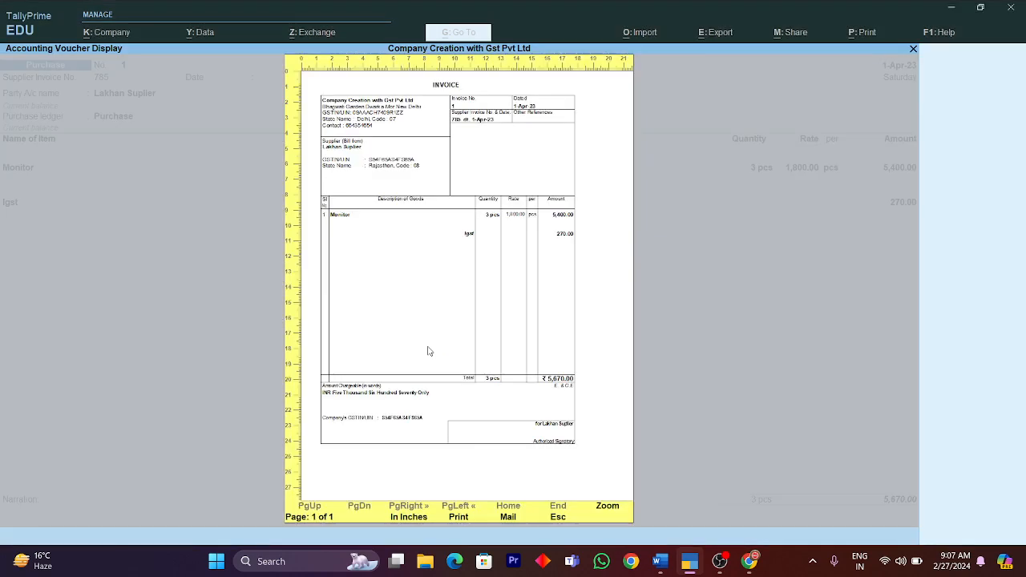
Close the invoice preview and print dialog, and save the purchase voucher
{"action": "key", "text": "Escape"}
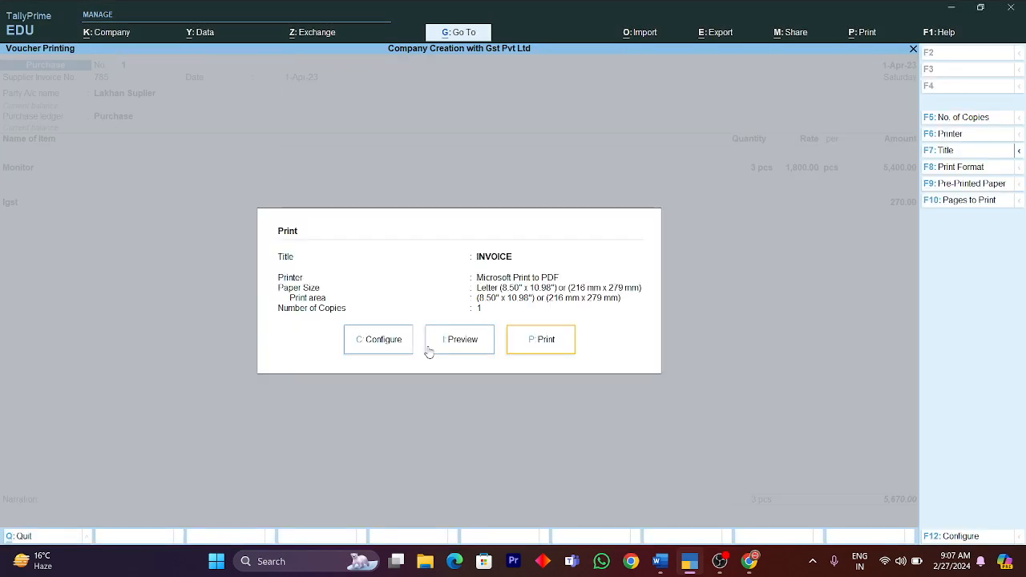
{"action": "key", "text": "Escape"}
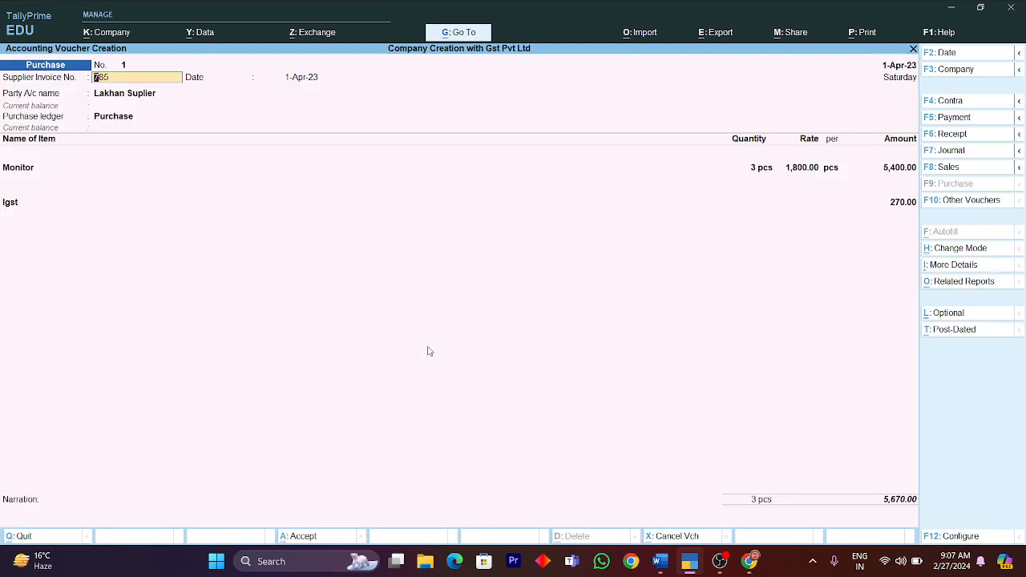
{"action": "key", "text": "ctrl"}
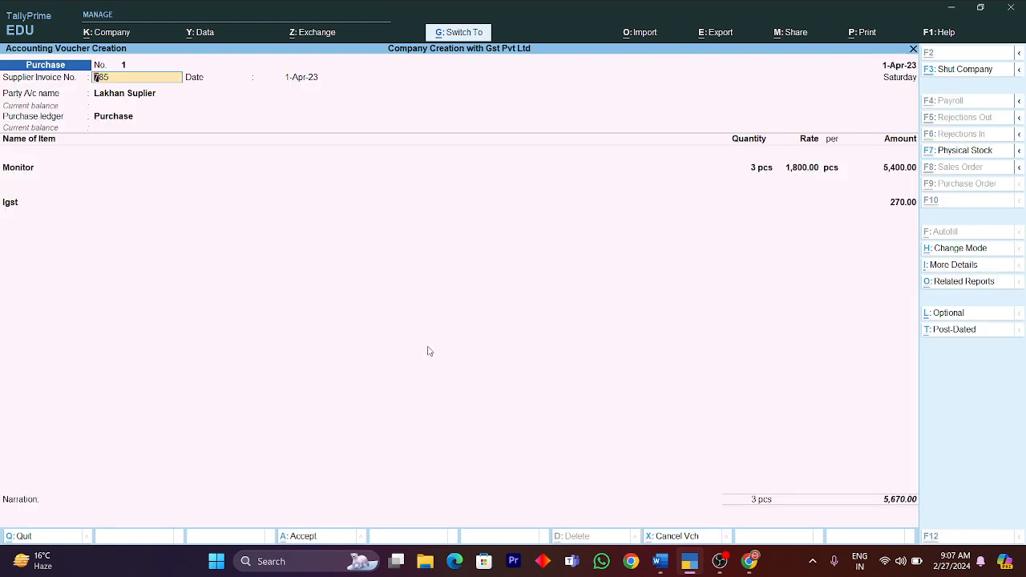
{"action": "key", "text": "ctrl+a"}
Switch to the Word document and insert "from" plus the supplier's name after "each" in the second purchase question
{"action": "key", "text": "alt+Tab"}
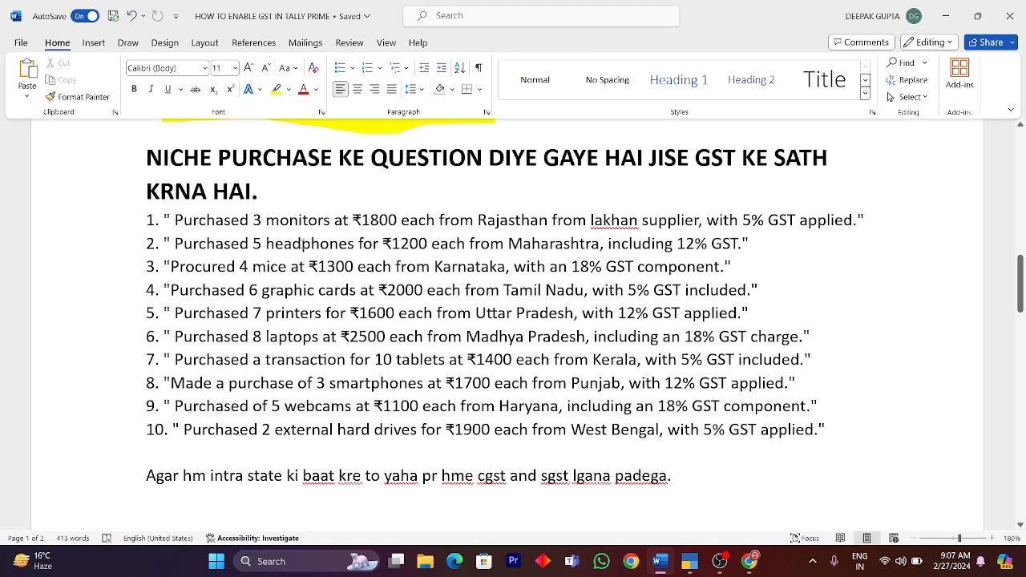
{"action": "left_click", "coordinate": [302, 244]}
{"action": "left_click", "coordinate": [464, 244]}
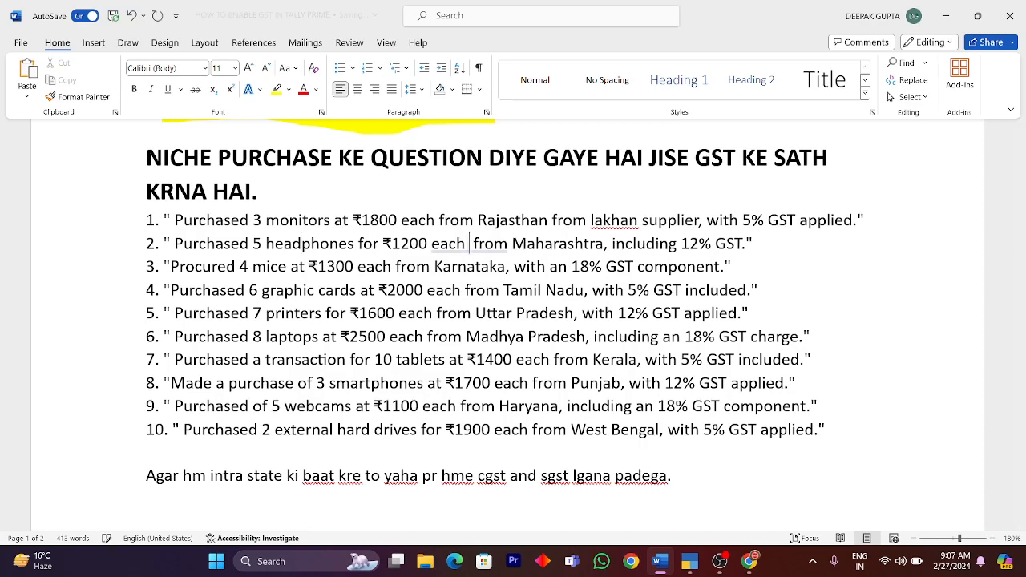
{"action": "type", "text": "from ka"}
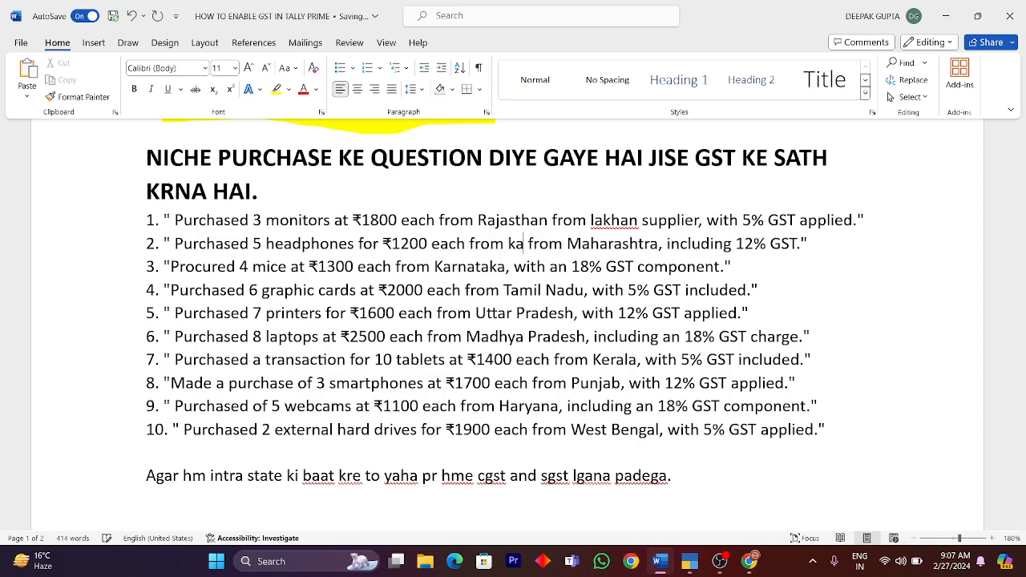
{"action": "type", "text": "pil su"}
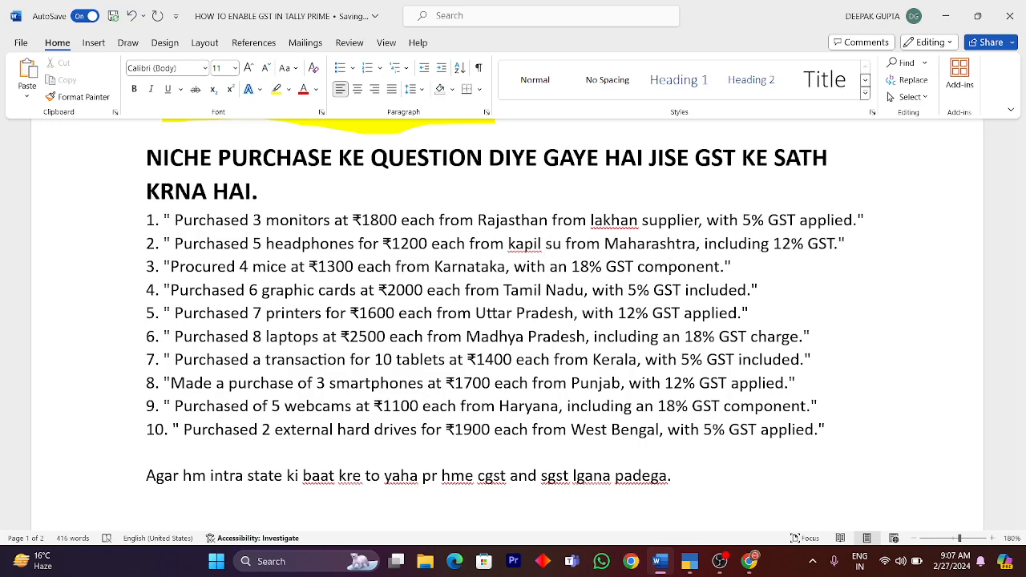
{"action": "type", "text": "pplier"}
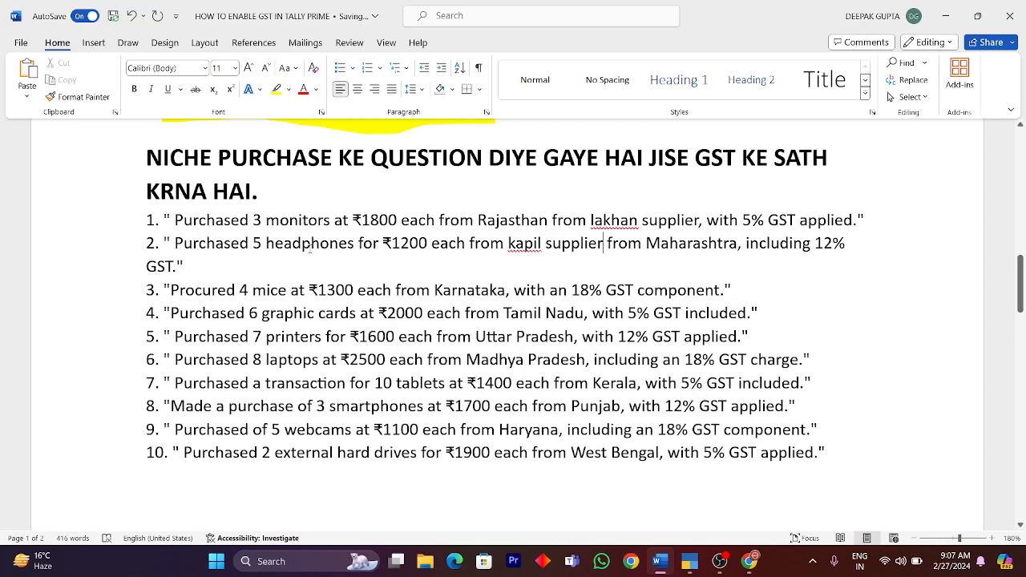
Return to TallyPrime and leave voucher creation for the Gateway of Tally
{"action": "key", "text": "alt+Tab"}
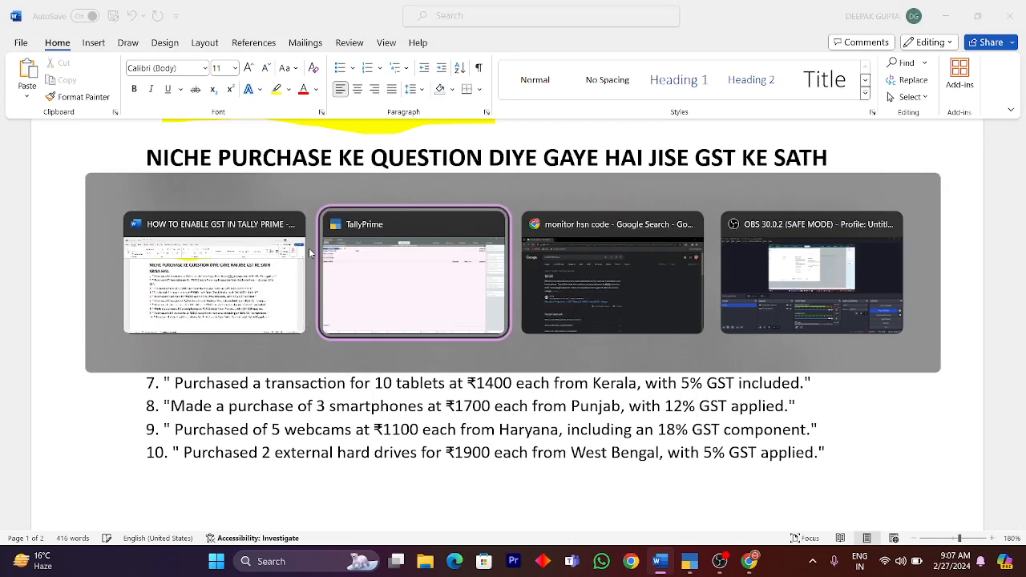
{"action": "key", "text": "Escape"}
{"action": "key", "text": "Return"}
{"action": "key", "text": "Escape"}
{"action": "key", "text": "Escape"}
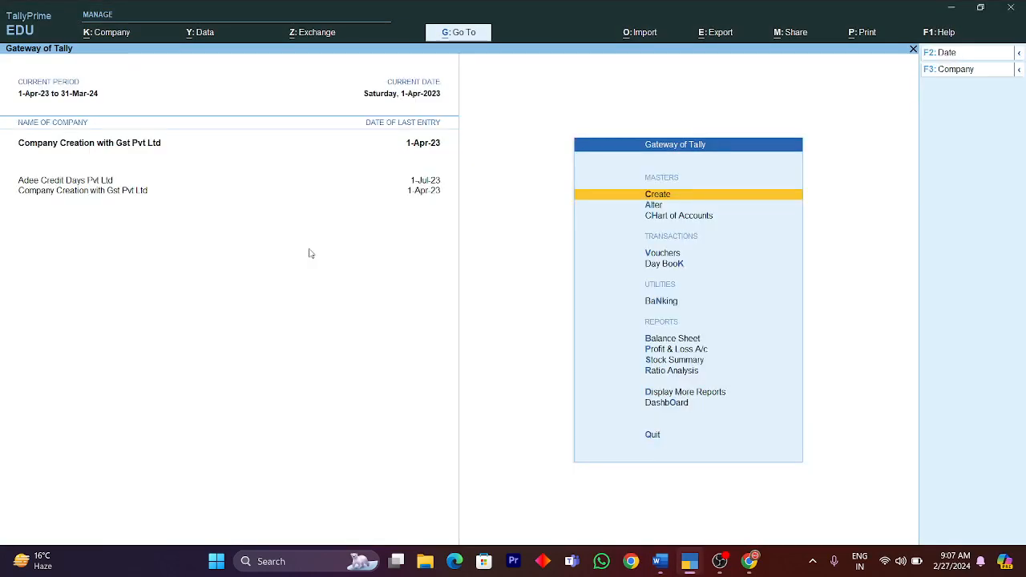
Start a new stock item master, name it Headphone, and leave the alias empty
{"action": "key", "text": "Return"}
{"action": "key", "text": "Down"}
{"action": "key", "text": "Down"}
{"action": "key", "text": "Down"}
{"action": "key", "text": "Down"}
{"action": "key", "text": "Down"}
{"action": "key", "text": "Down"}
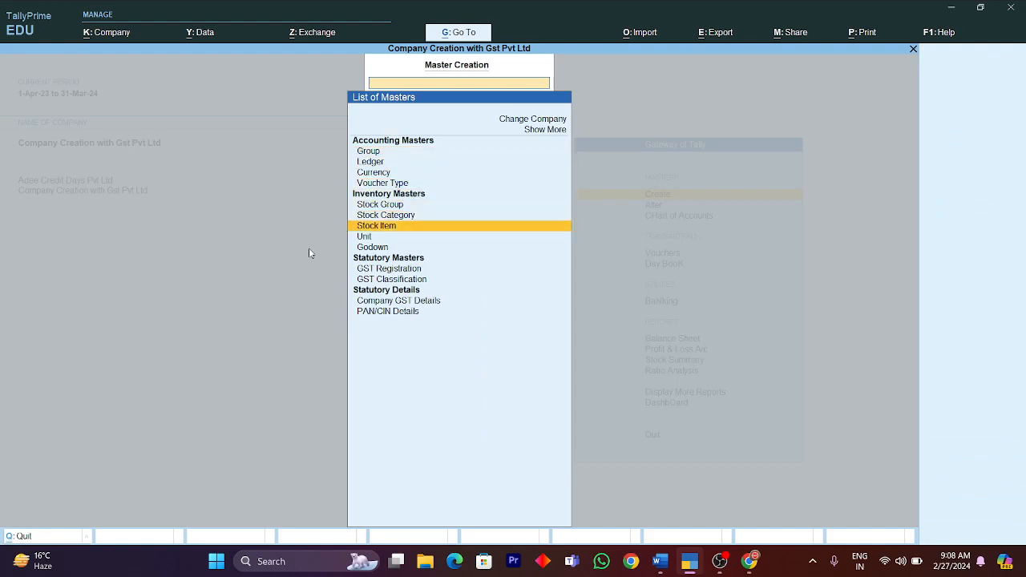
{"action": "key", "text": "Return"}
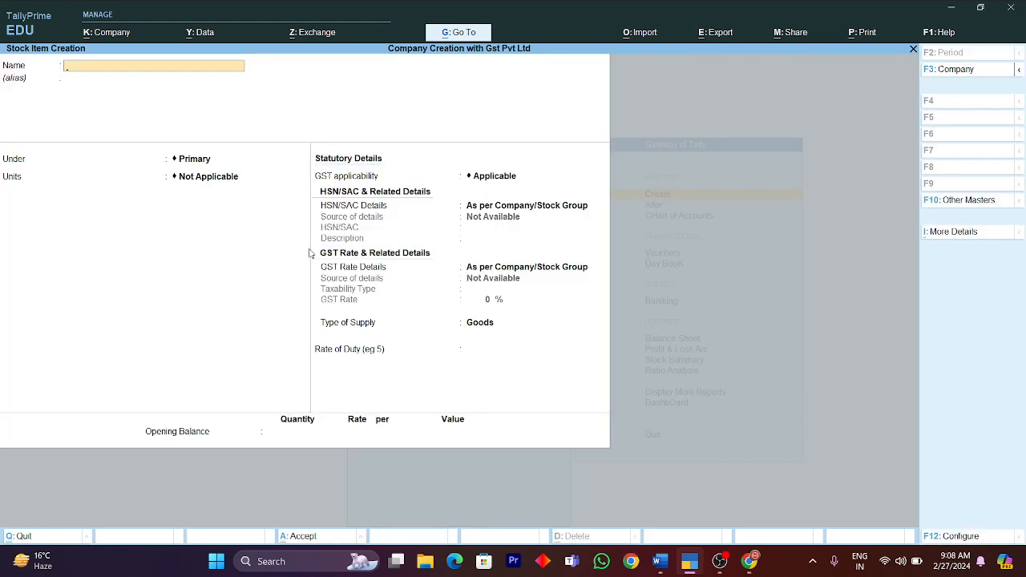
{"action": "type", "text": "Headphone"}
{"action": "key", "text": "Return"}
{"action": "key", "text": "Return"}
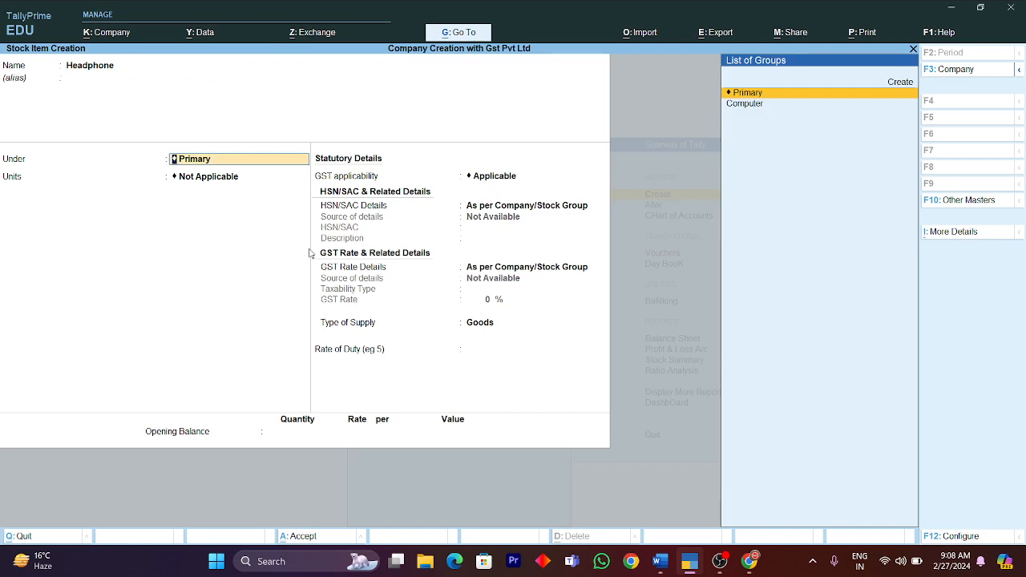
Place the Headphone item under the Computer stock group and set its units to pcs
{"action": "key", "text": "Down"}
{"action": "key", "text": "Return"}
{"action": "key", "text": "Down"}
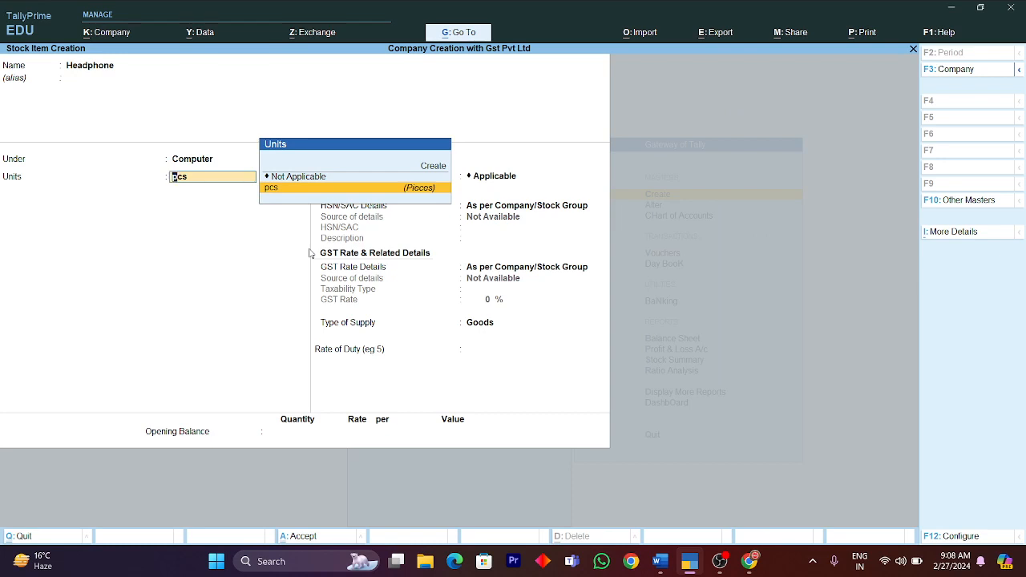
{"action": "key", "text": "Return"}
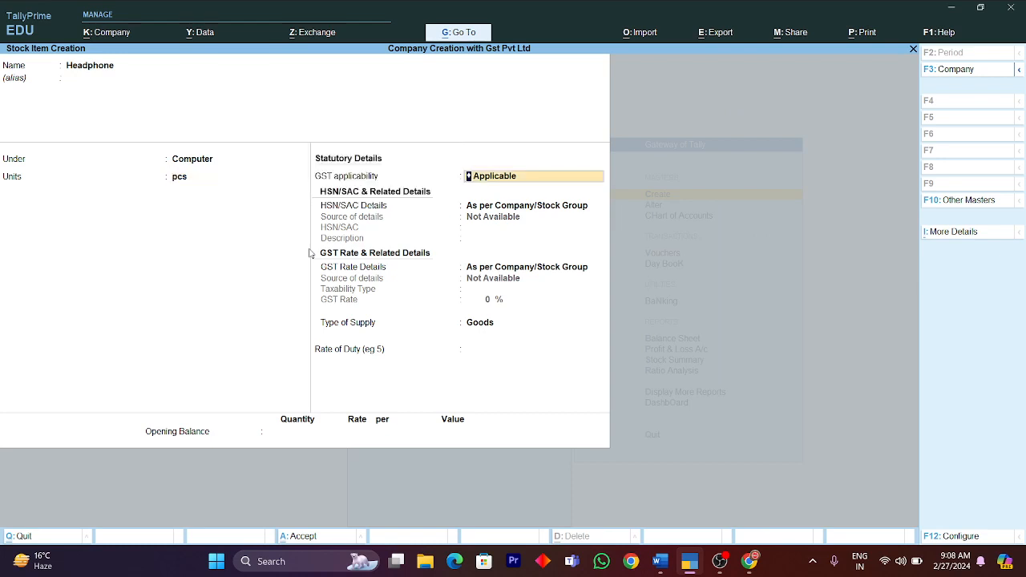
Keep GST applicability at Applicable and set the Headphone item's HSN/SAC Details to Specify Details Here
{"action": "key", "text": "Return"}
{"action": "key", "text": "Down"}
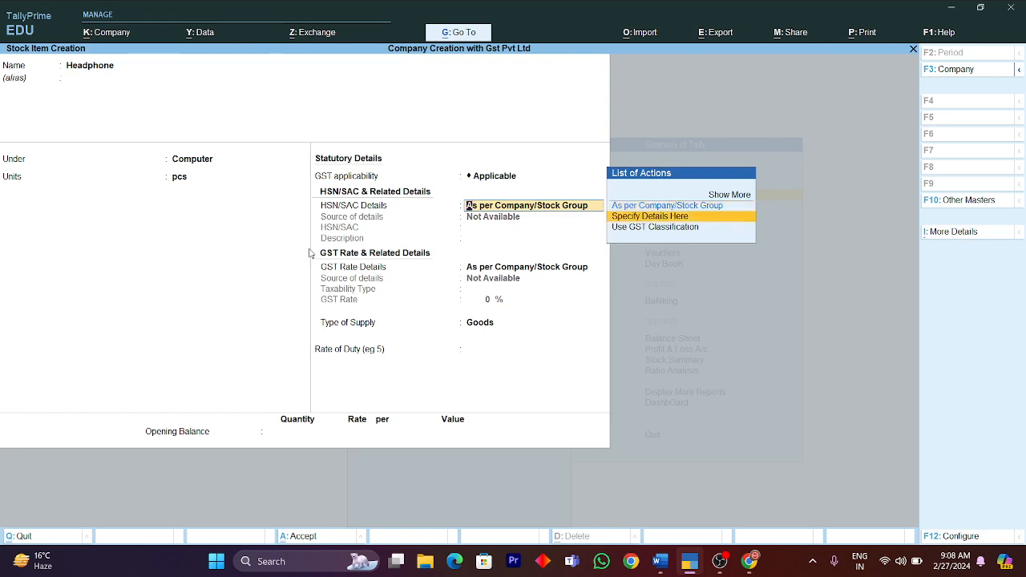
{"action": "key", "text": "Return"}
Switch to Chrome, search Google for "headphone hsn code", and highlight the digits 8518 in the top result
{"action": "key", "text": "alt+Tab"}
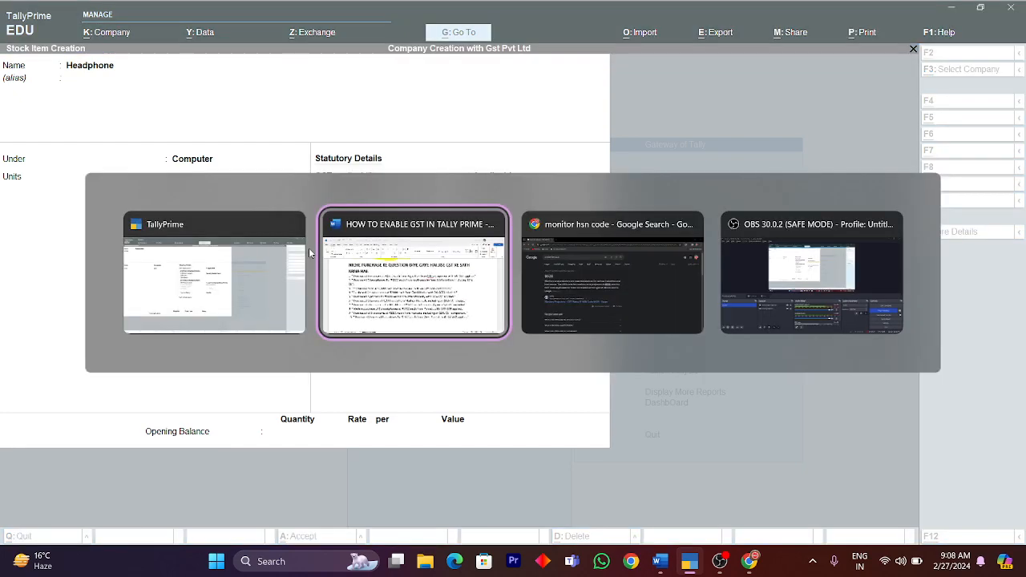
{"action": "key", "text": "alt+Tab"}
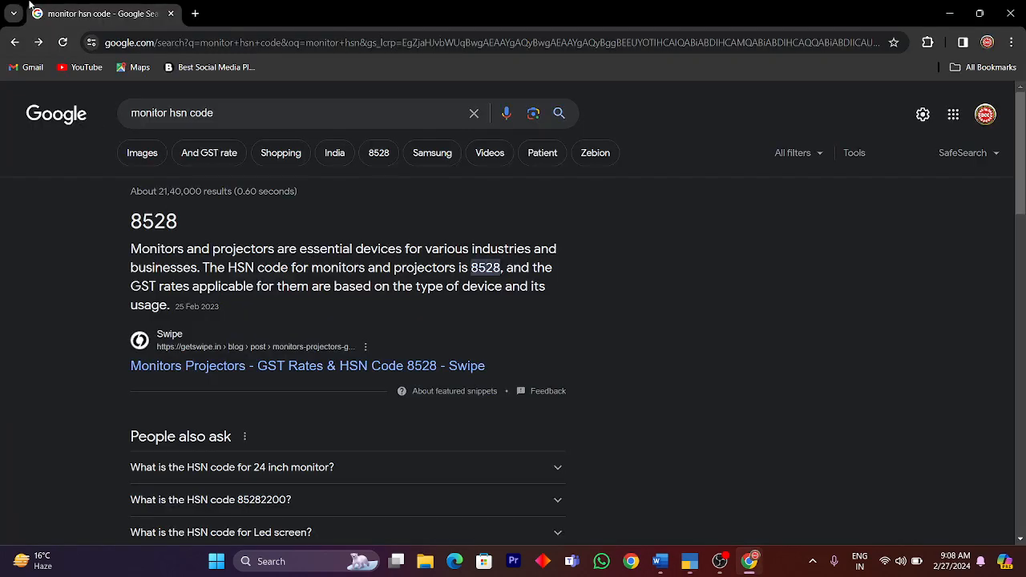
{"action": "double_click", "coordinate": [156, 116]}
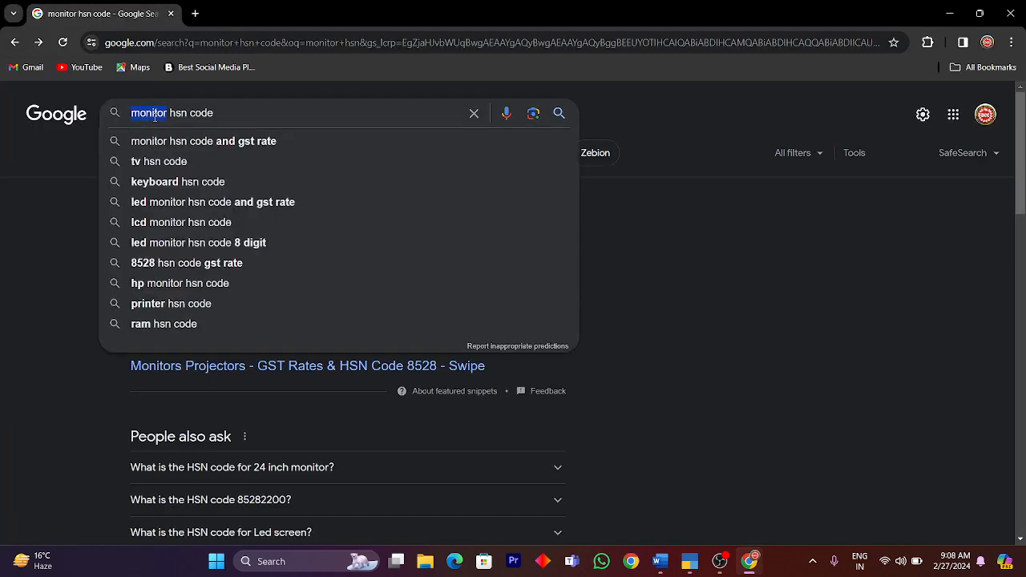
{"action": "type", "text": "head"}
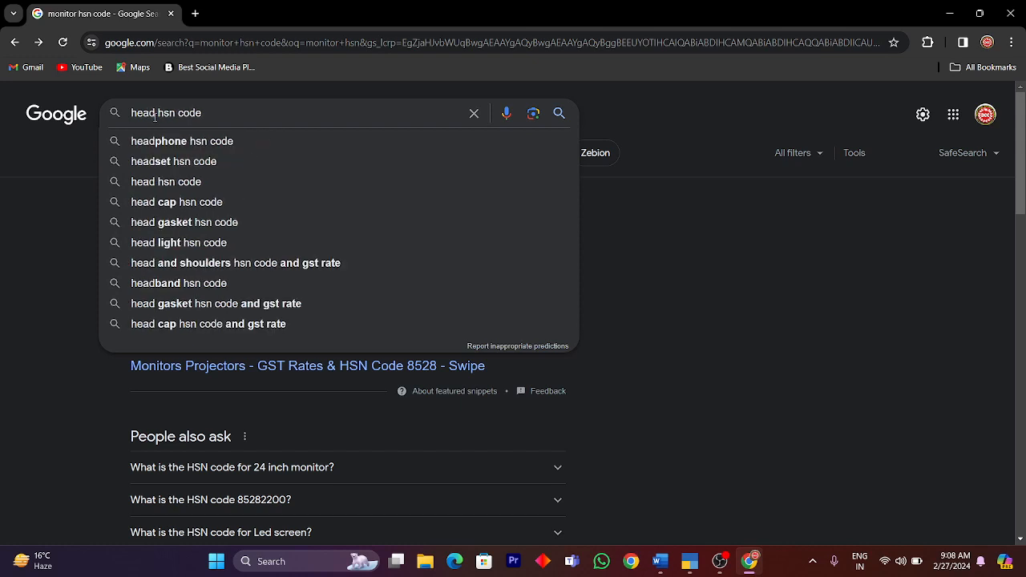
{"action": "type", "text": "phone"}
{"action": "key", "text": "Return"}
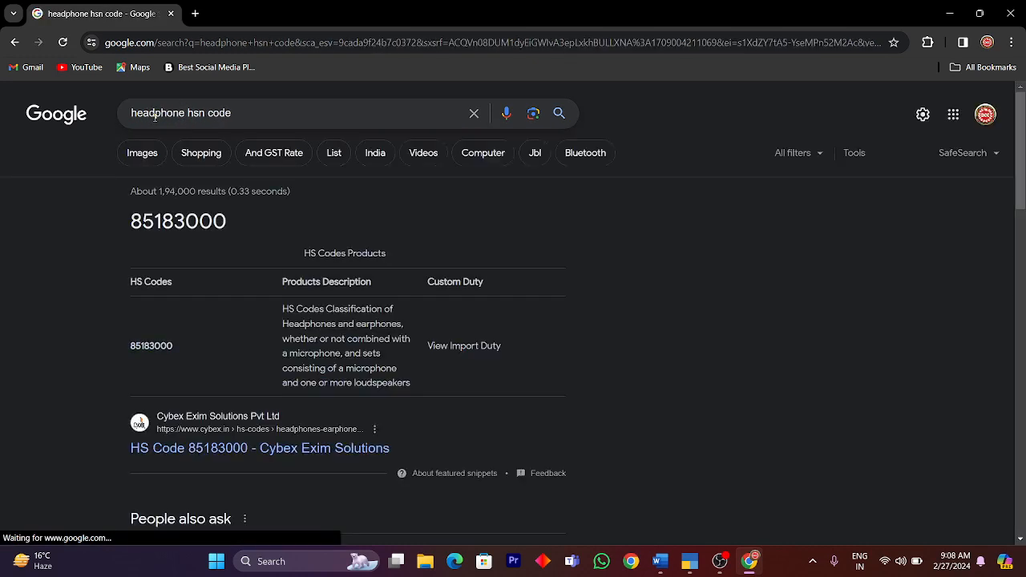
{"action": "left_click_drag", "start_coordinate": [174, 225], "coordinate": [129, 230]}
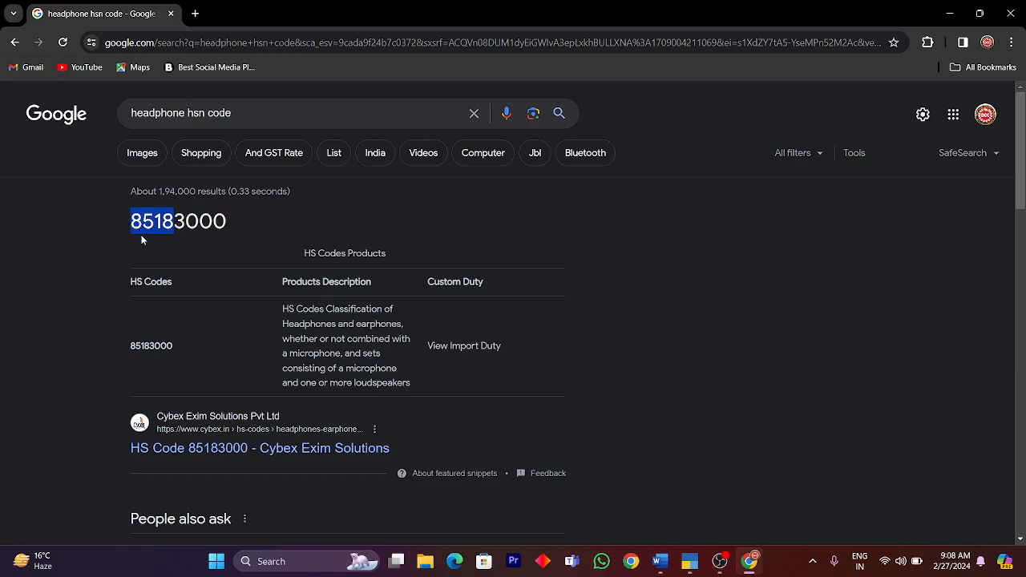
Switch back to TallyPrime and enter 5818 as the Headphone item's HSN/SAC, leaving the description empty
{"action": "key", "text": "alt+Tab"}
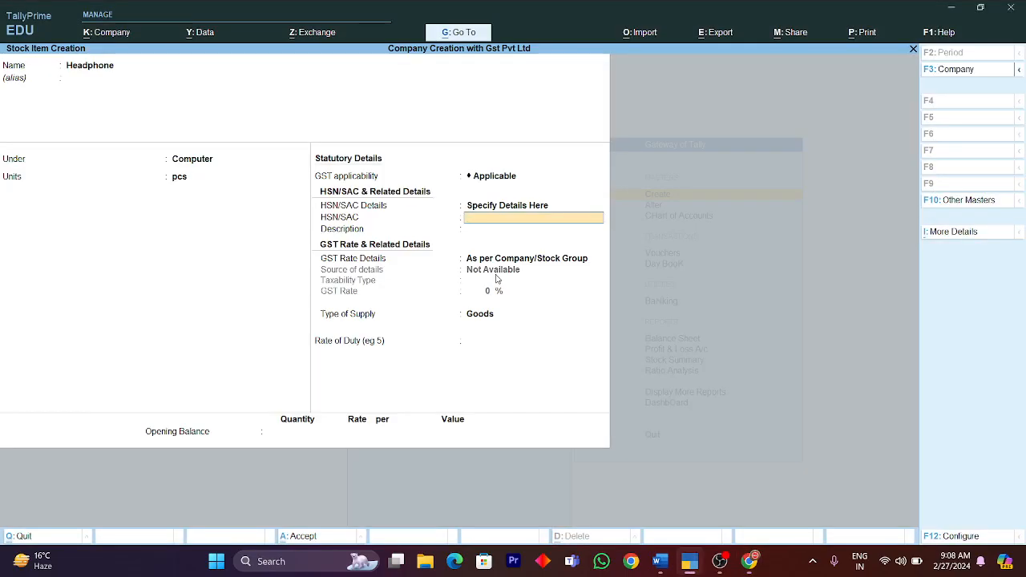
{"action": "type", "text": "5818"}
{"action": "key", "text": "Return"}
{"action": "key", "text": "Return"}
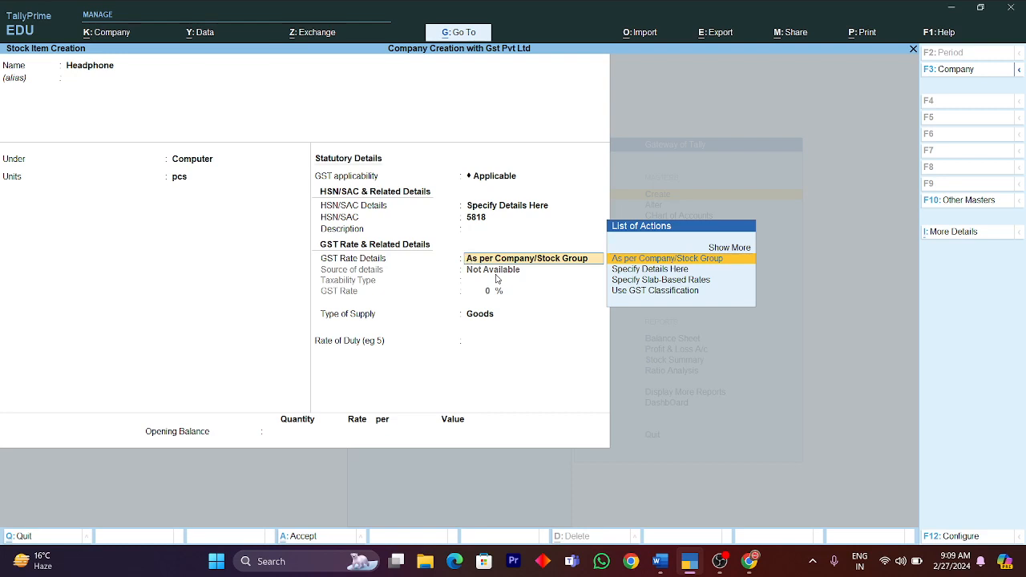
Specify the Headphone item's GST rate details here as Taxable at 12%, keep Goods as type of supply, and save the item without opening balance
{"action": "key", "text": "Down"}
{"action": "key", "text": "Return"}
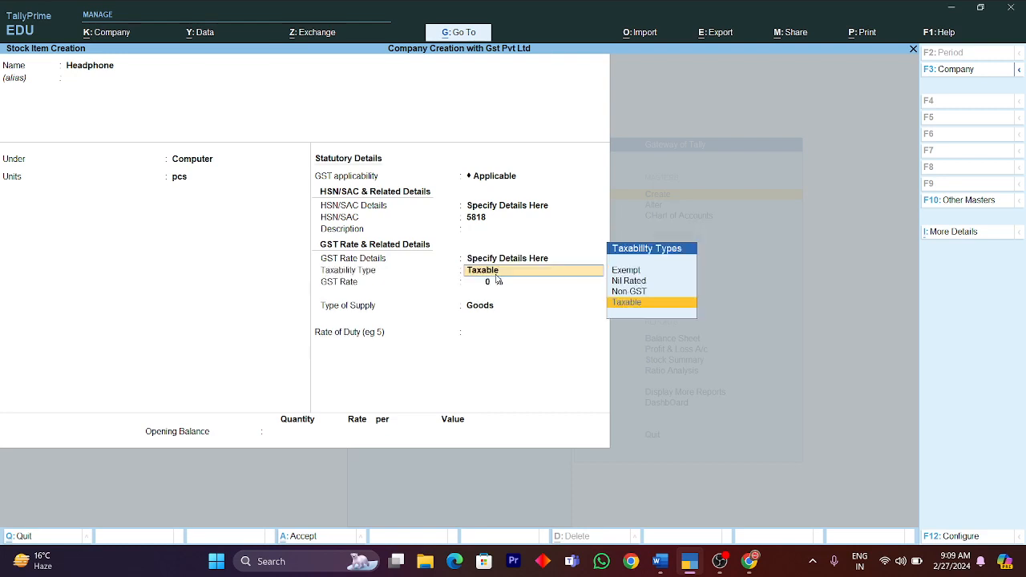
{"action": "key", "text": "Return"}
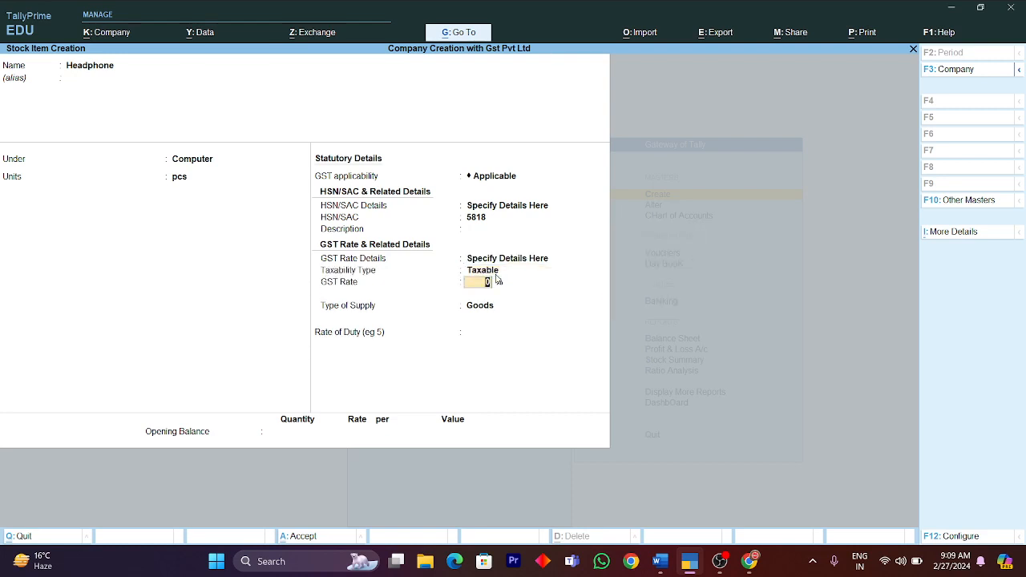
{"action": "type", "text": "12"}
{"action": "key", "text": "Return"}
{"action": "key", "text": "Return"}
{"action": "key", "text": "Return"}
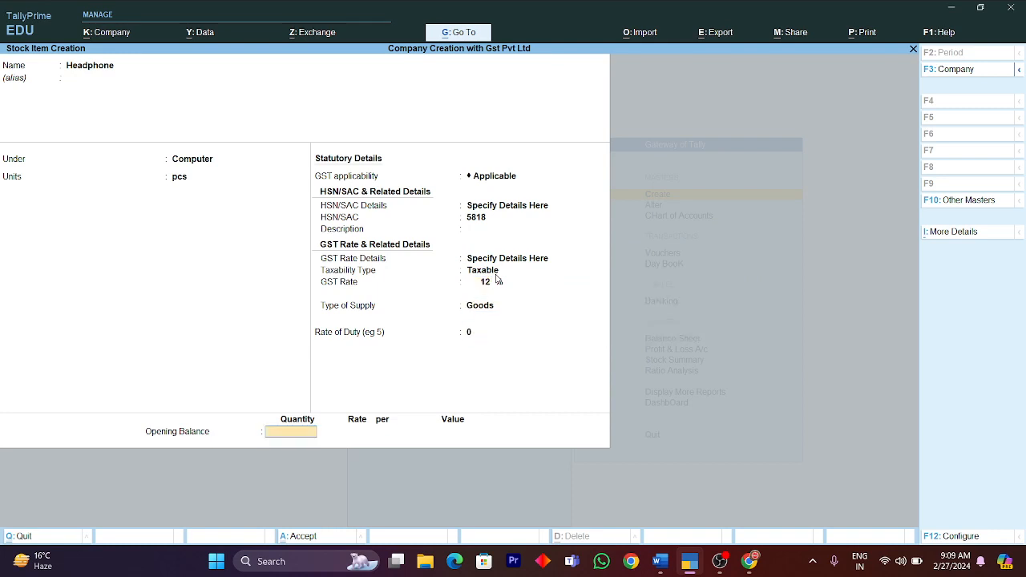
{"action": "key", "text": "Return"}
Check the headphone purchase question in Word, return to TallyPrime, and leave master creation for the Gateway of Tally
{"action": "key", "text": "alt+Tab"}
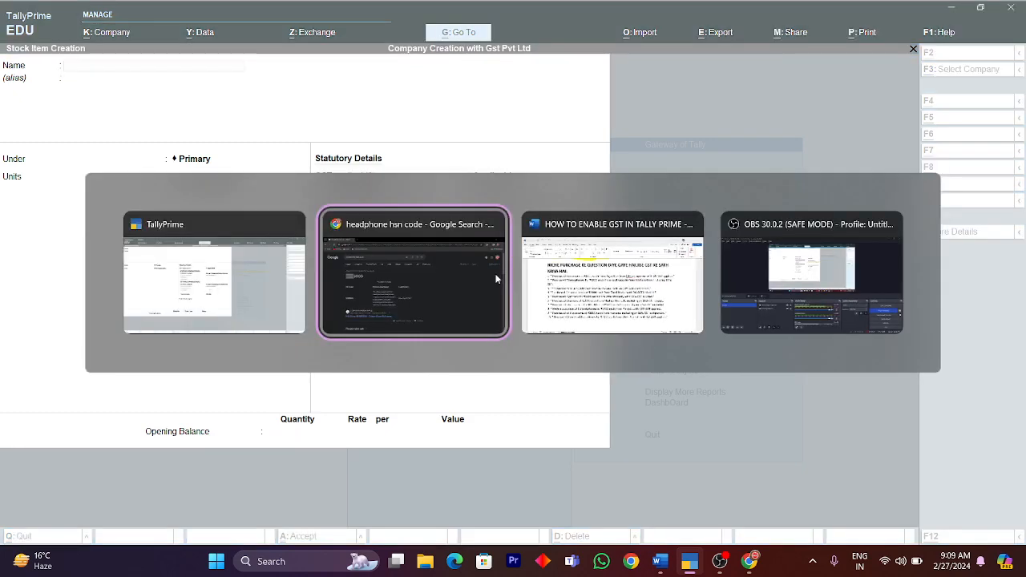
{"action": "key", "text": "alt+Tab"}
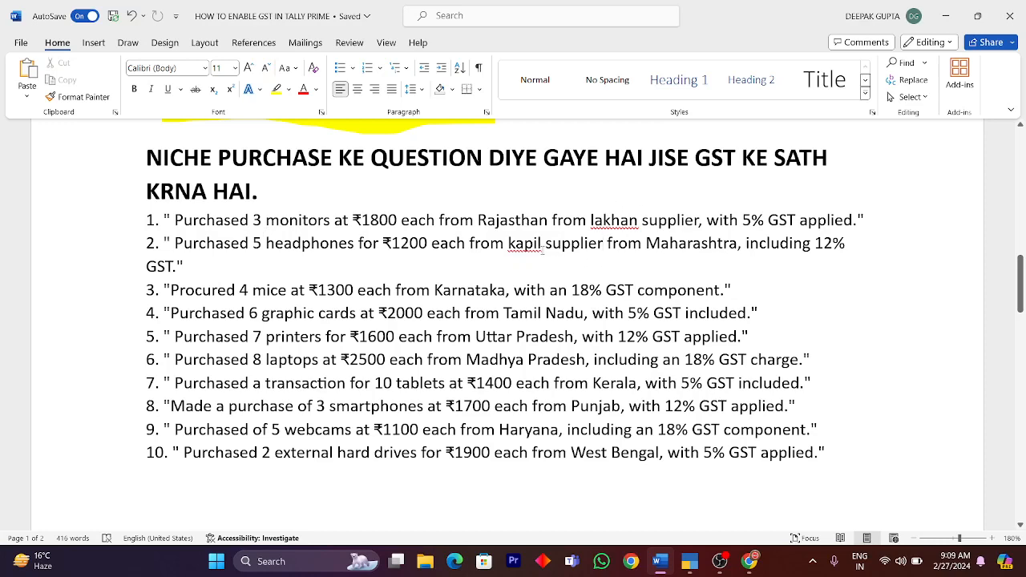
{"action": "key", "text": "alt+Tab"}
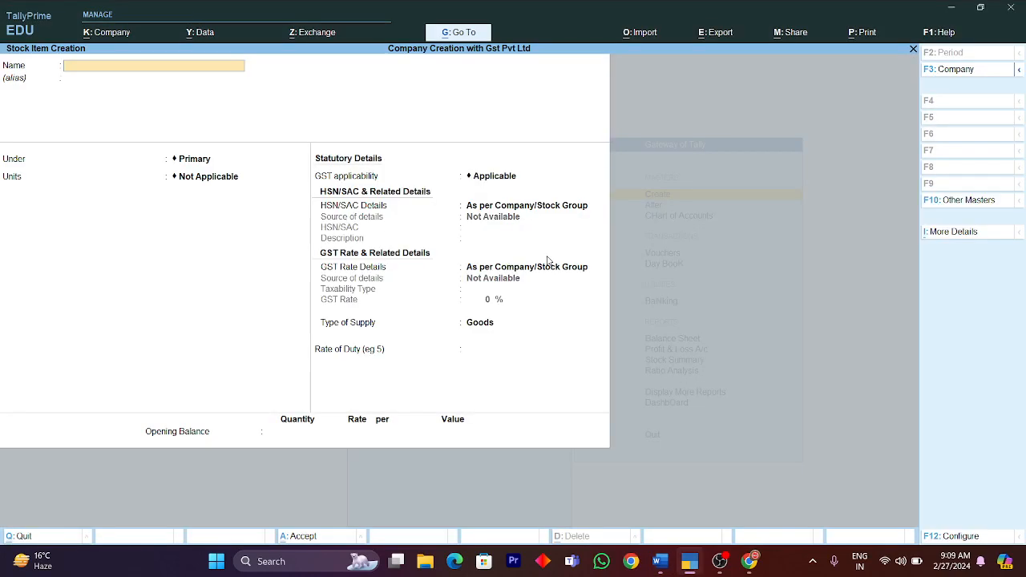
{"action": "key", "text": "Escape"}
{"action": "key", "text": "y"}
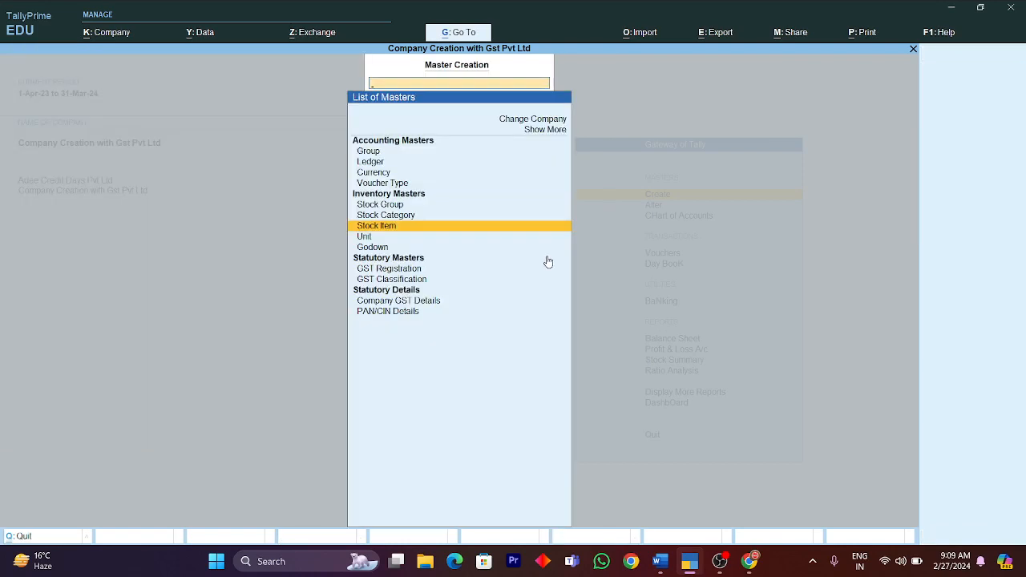
{"action": "key", "text": "Escape"}
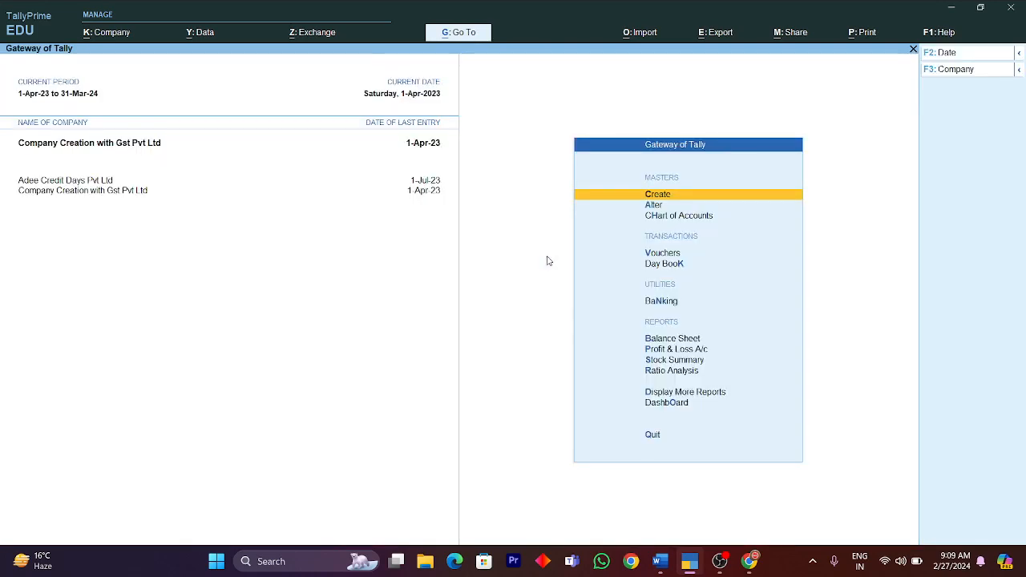
Start a purchase voucher with supplier invoice number 965, keeping the invoice date at 1-Apr-23
{"action": "key", "text": "Down"}
{"action": "key", "text": "Down"}
{"action": "key", "text": "Down"}
{"action": "key", "text": "Return"}
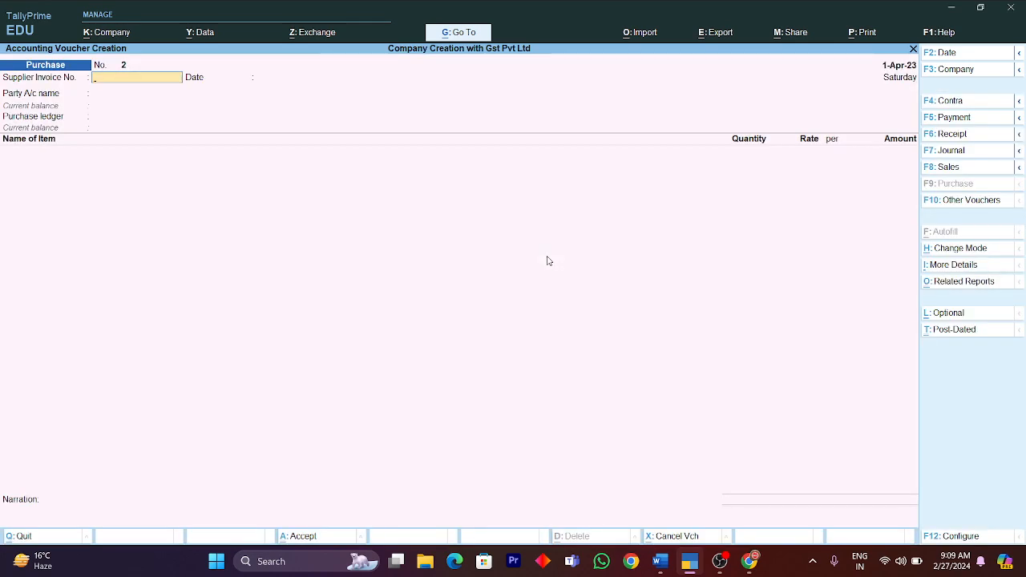
{"action": "type", "text": "965"}
{"action": "key", "text": "Return"}
{"action": "key", "text": "Return"}
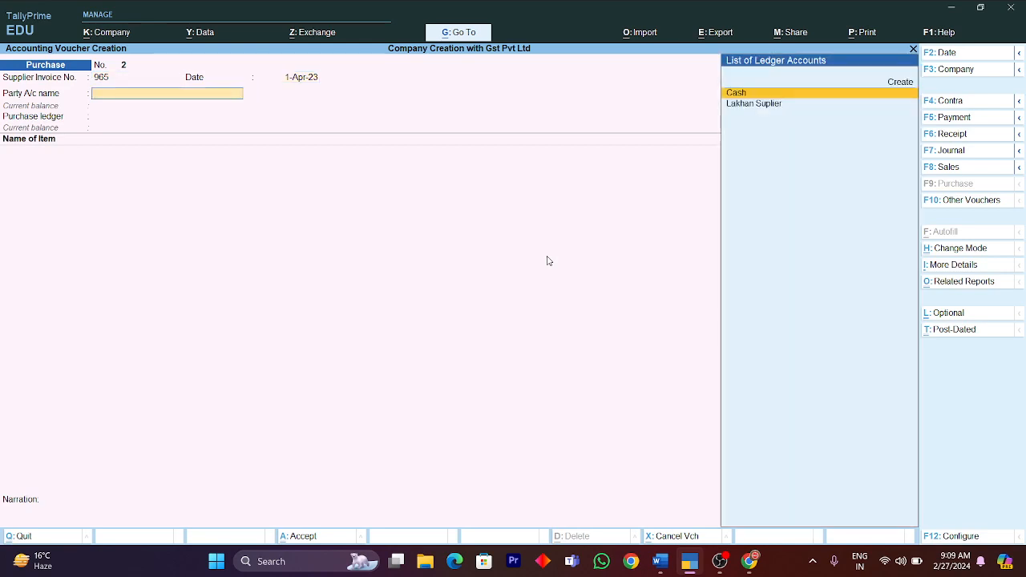
Create a party ledger named after the headphone supplier in the Word document and place it under Sundry Creditors
{"action": "key", "text": "ctrl"}
{"action": "key", "text": "alt+c"}
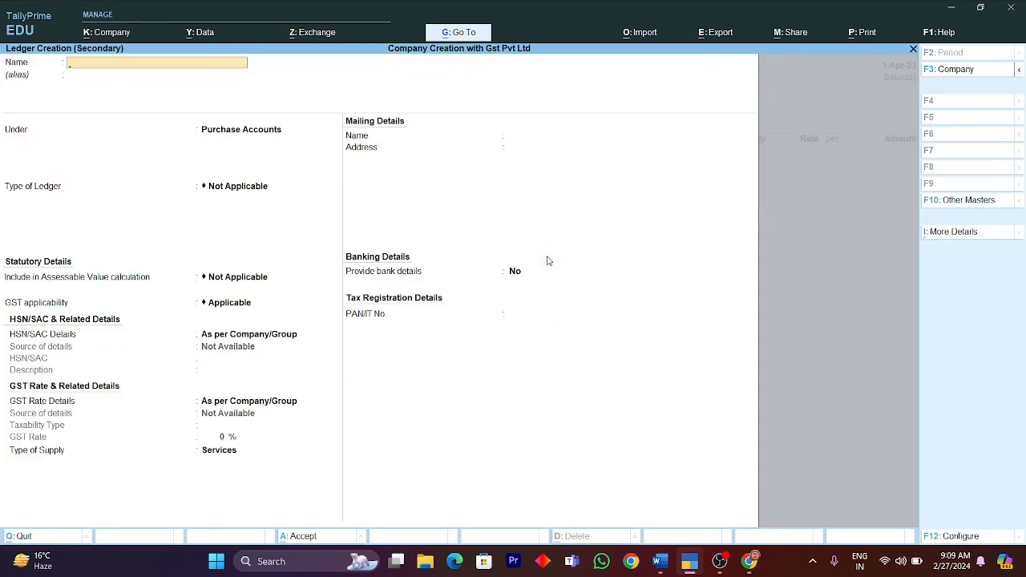
{"action": "type", "text": "Kapil Supplier"}
{"action": "key", "text": "Return"}
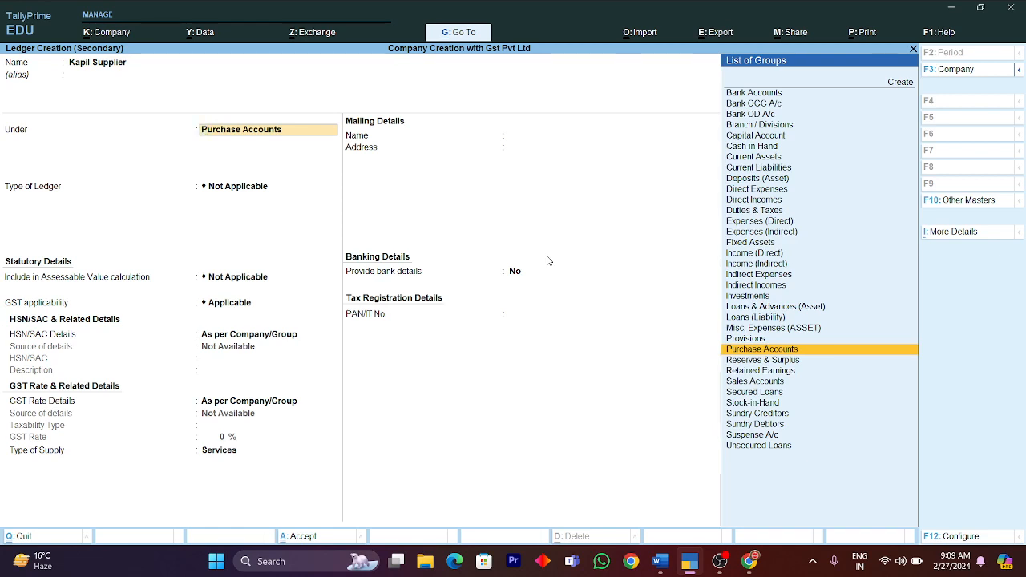
{"action": "type", "text": "Cr"}
{"action": "key", "text": "Down"}
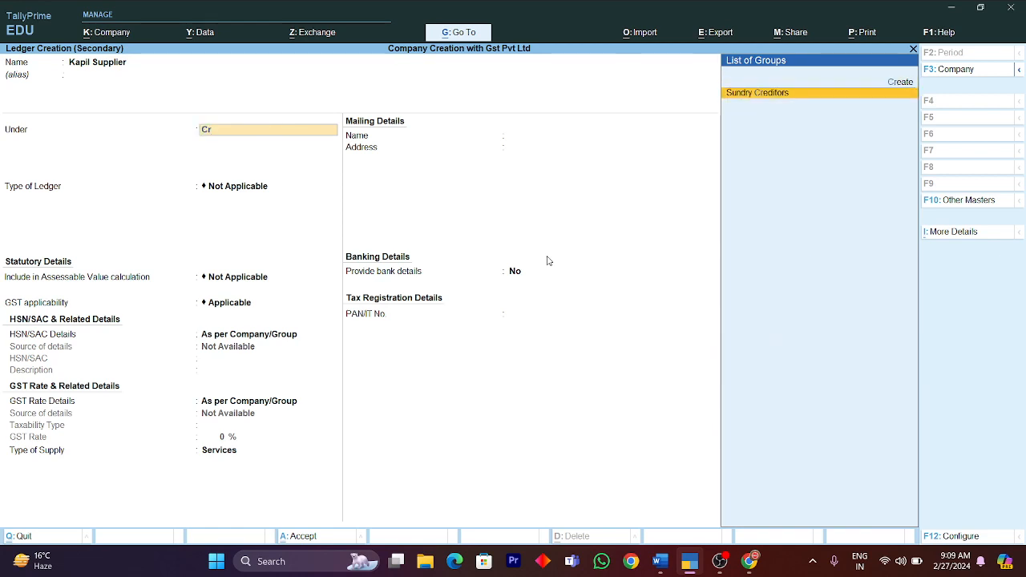
{"action": "key", "text": "Return"}
{"action": "key", "text": "ctrl"}
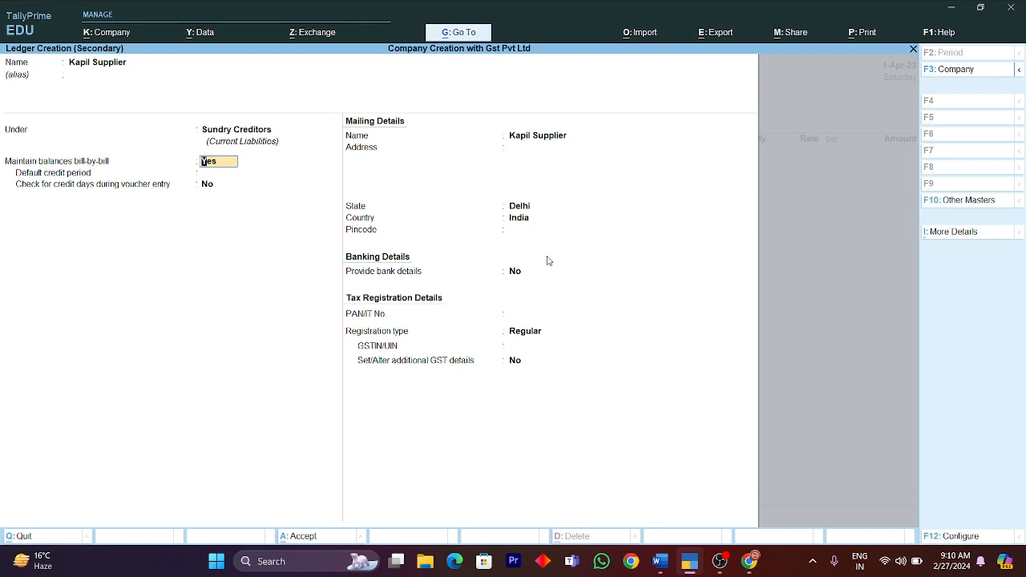
Keep the supplier ledger's bill-by-bill balances at Yes, check the state in the Word document, and set the state to Maharashtra
{"action": "key", "text": "Return"}
{"action": "key", "text": "Return"}
{"action": "key", "text": "Return"}
{"action": "key", "text": "Return"}
{"action": "key", "text": "Return"}
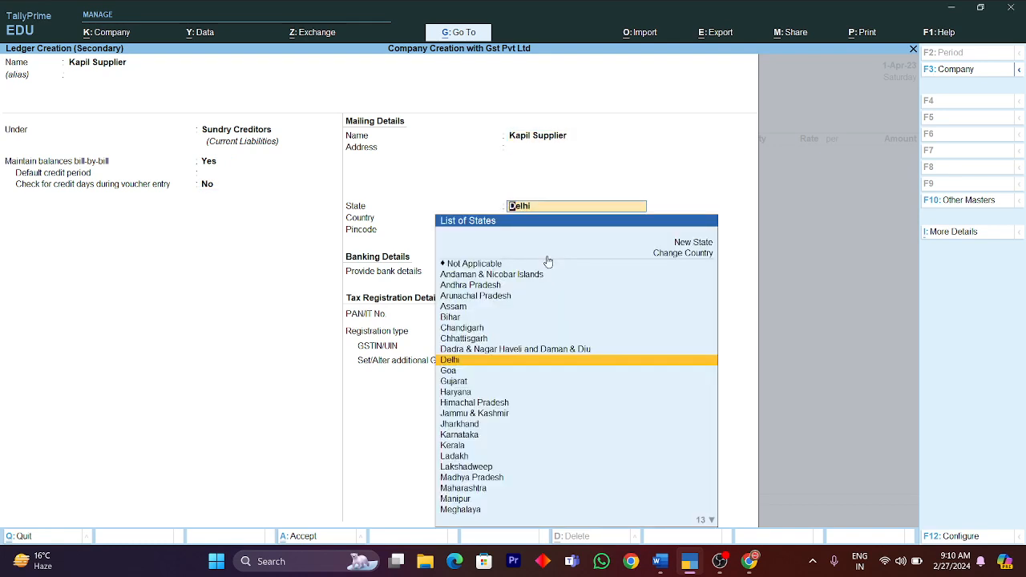
{"action": "key", "text": "alt+Tab"}
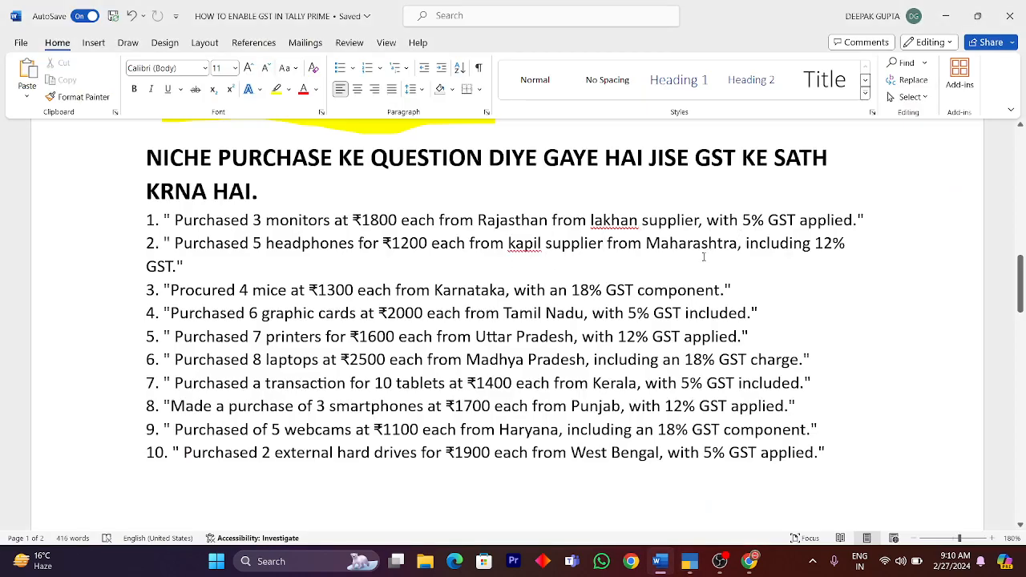
{"action": "key", "text": "alt+Tab"}
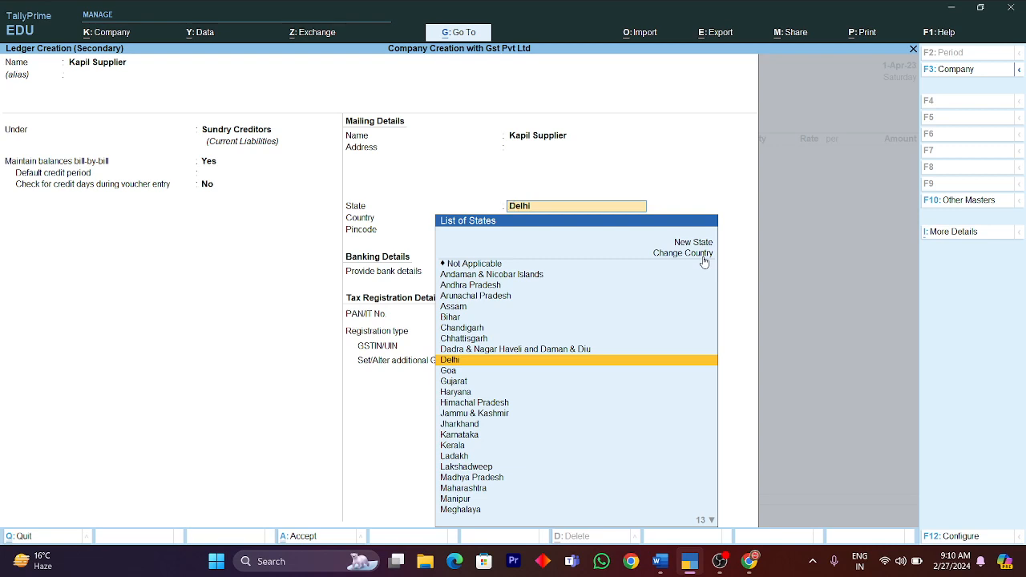
{"action": "type", "text": "Maha"}
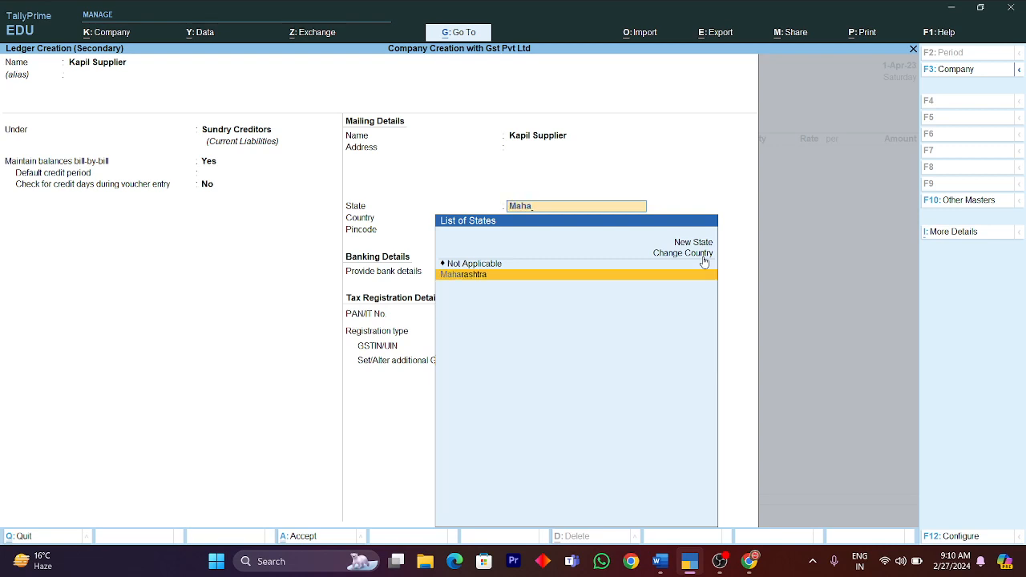
{"action": "key", "text": "Return"}
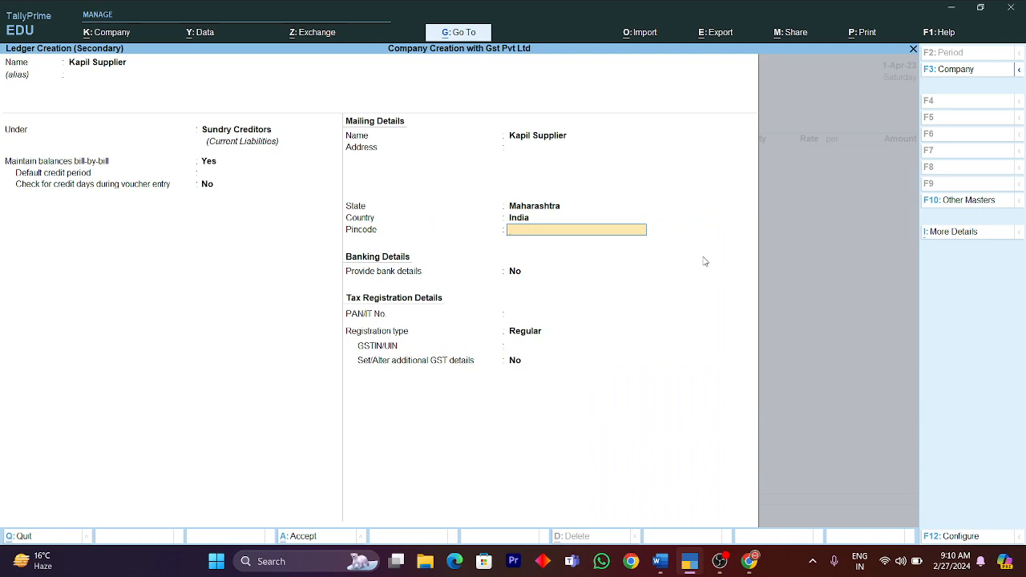
Keep the supplier's registration type at Regular, enter the GSTIN/UIN, leave additional GST details at No, and save the ledger
{"action": "key", "text": "Return"}
{"action": "key", "text": "Return"}
{"action": "key", "text": "Return"}
{"action": "key", "text": "Return"}
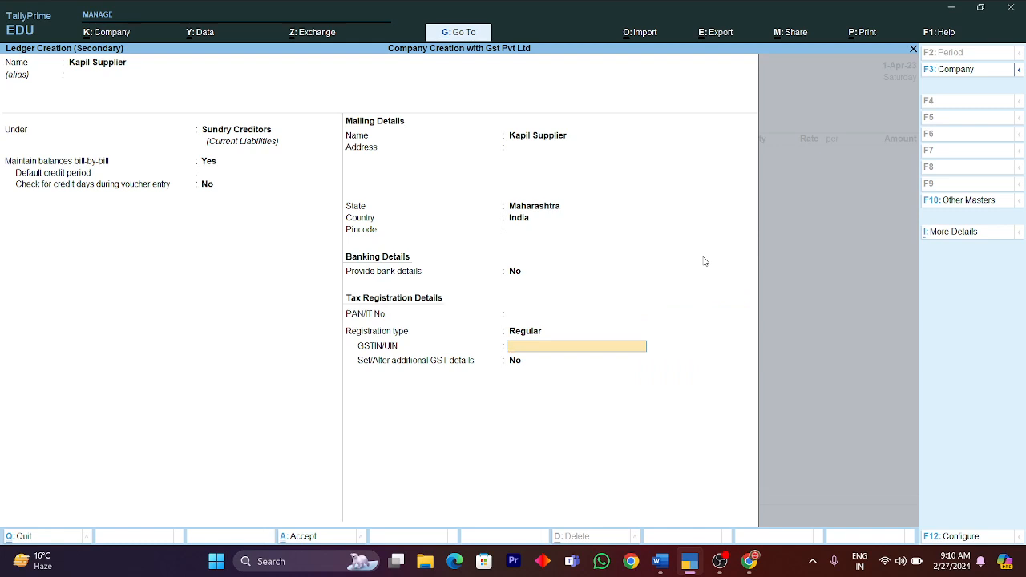
{"action": "type", "text": "5S4DF654SSD5"}
{"action": "key", "text": "Return"}
{"action": "key", "text": "Return"}
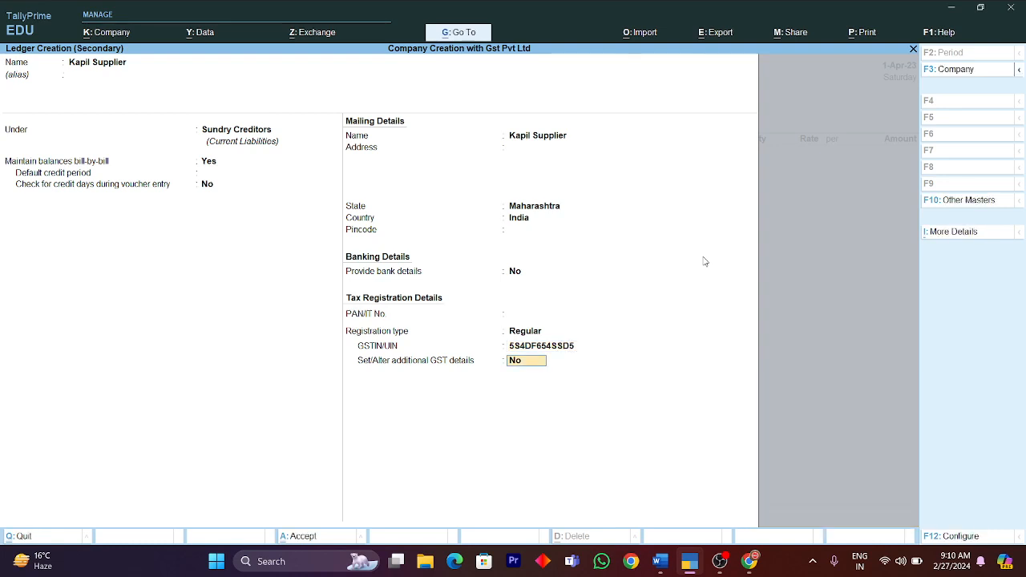
{"action": "key", "text": "Return"}
{"action": "key", "text": "Return"}
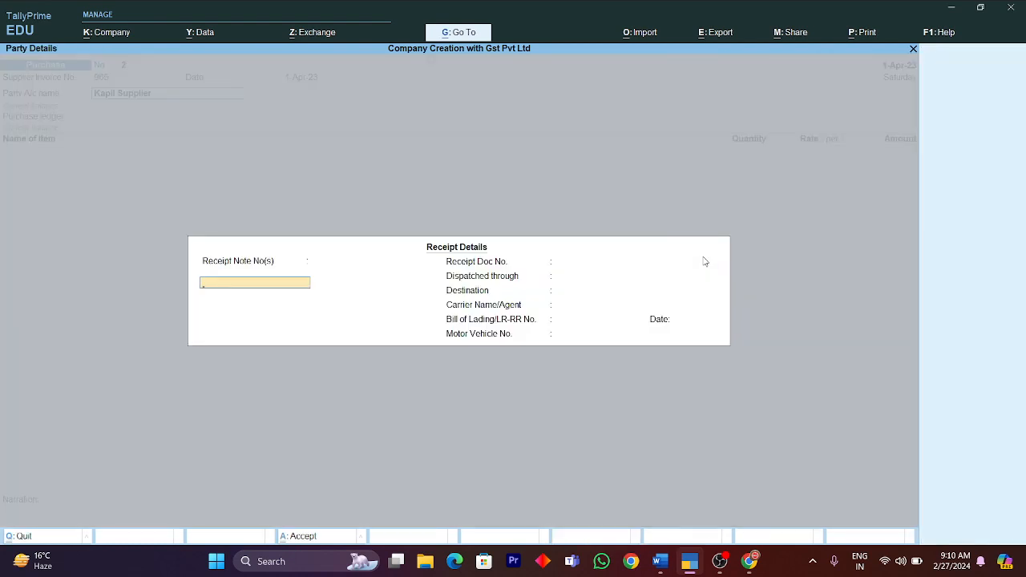
Return from the receipt details, accept the party details as filled in, and choose Purchase as the purchase ledger
{"action": "key", "text": "Escape"}
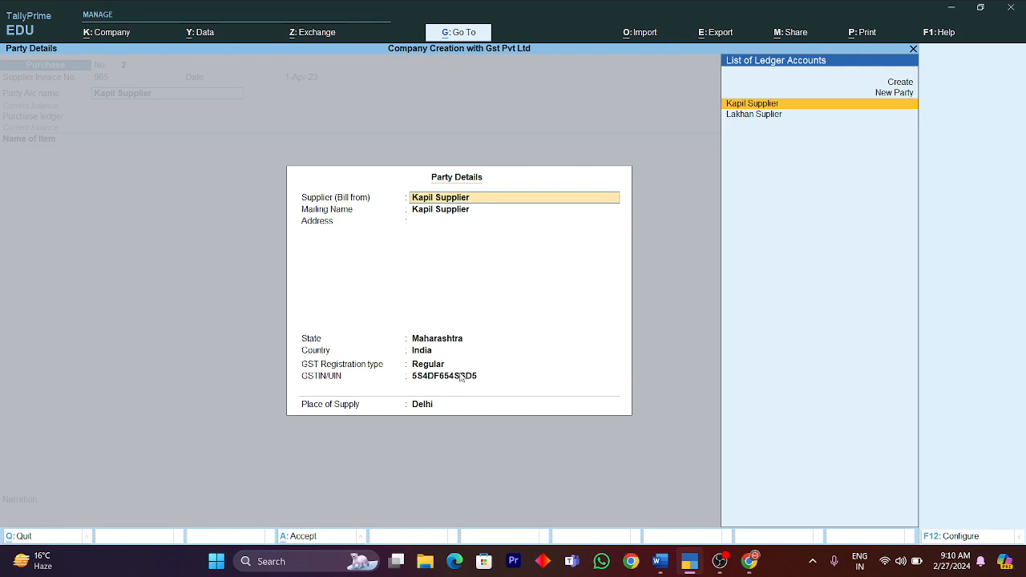
{"action": "key", "text": "ctrl+a"}
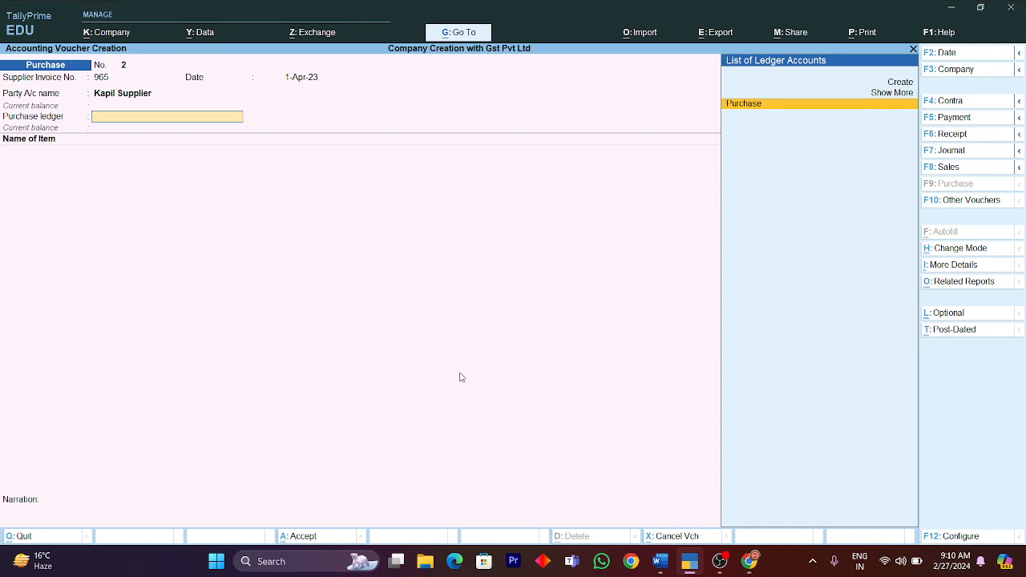
{"action": "key", "text": "Return"}
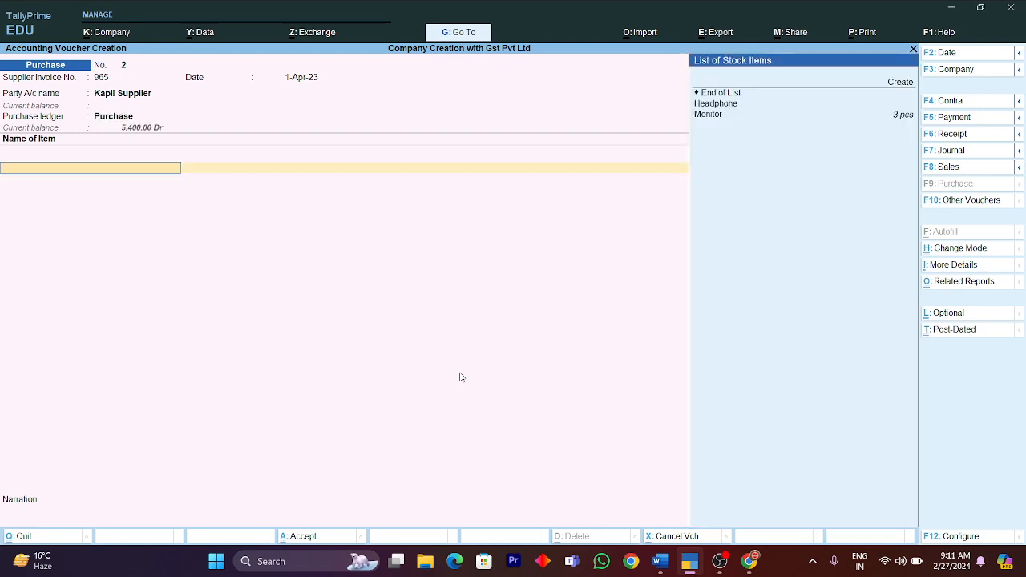
Add the Headphone item to the voucher and set its quantity to 5, checking the number in the Word document
{"action": "key", "text": "Down"}
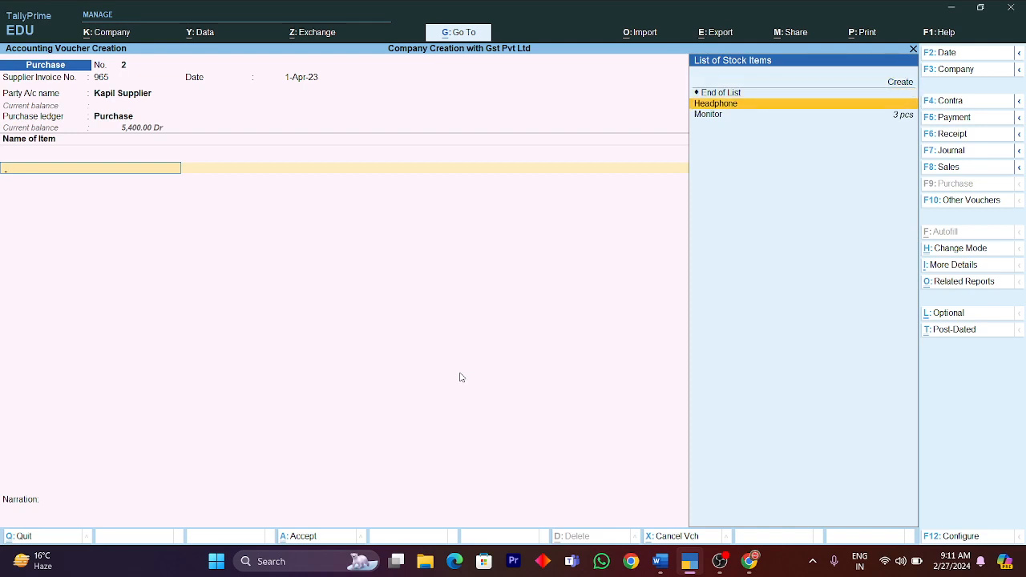
{"action": "key", "text": "Return"}
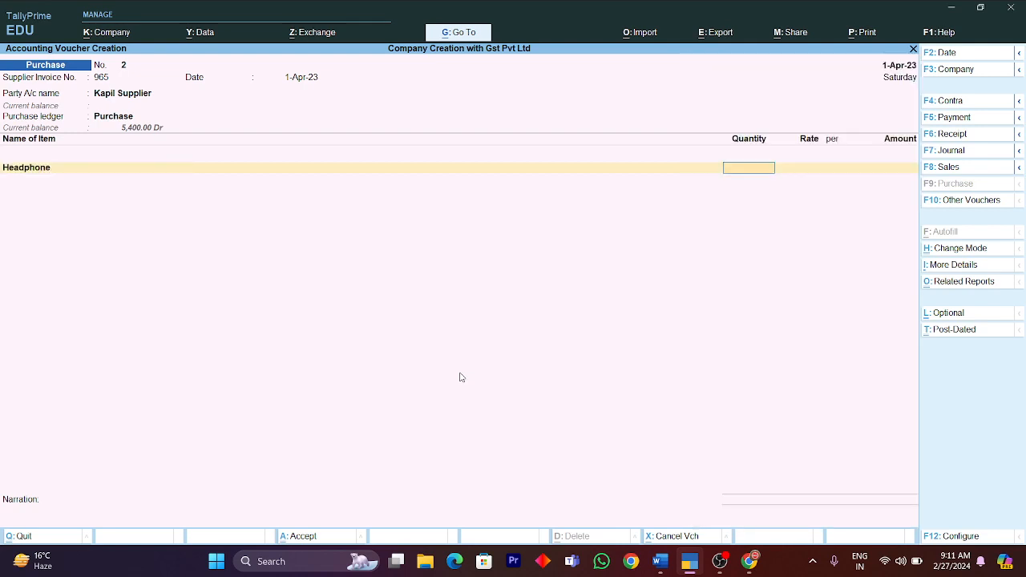
{"action": "type", "text": "1"}
{"action": "key", "text": "alt+Tab"}
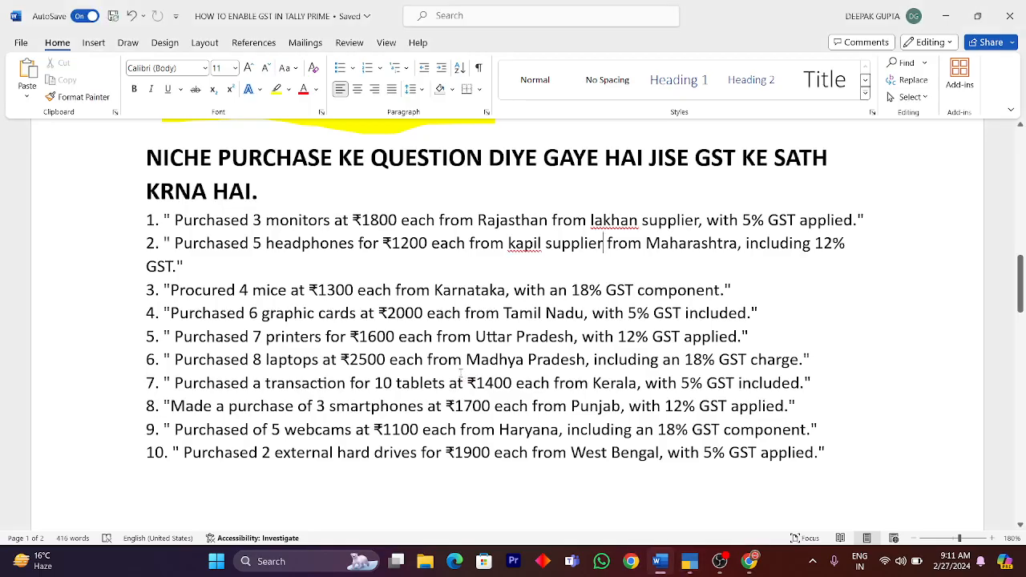
{"action": "key", "text": "alt+Tab"}
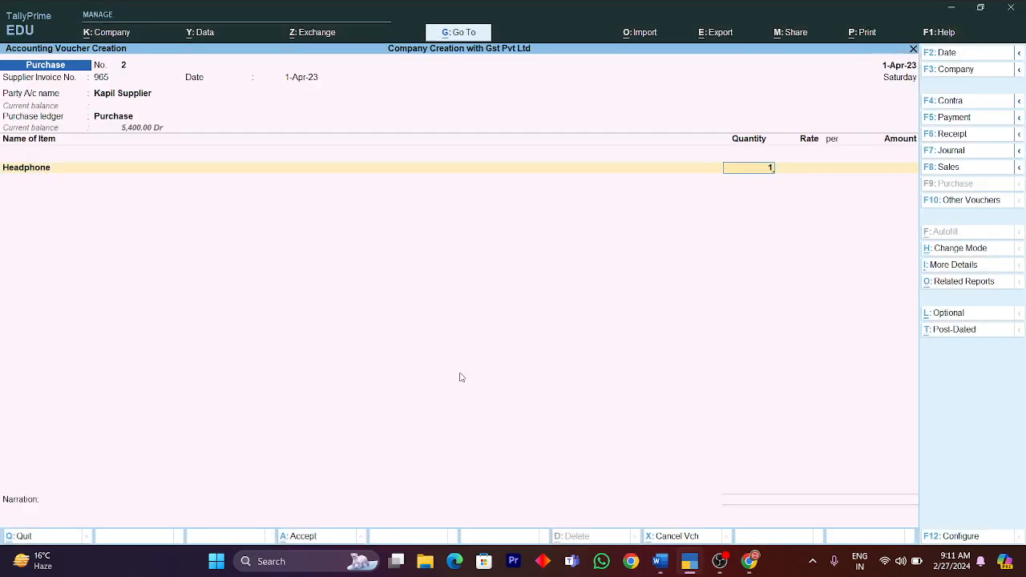
{"action": "type", "text": "5"}
{"action": "key", "text": "BackSpace"}
{"action": "key", "text": "BackSpace"}
{"action": "type", "text": "5"}
{"action": "key", "text": "Return"}
Check the unit price in the Word document, set the Headphone rate to 1200 per pcs, and end the item list
{"action": "key", "text": "alt+Tab"}
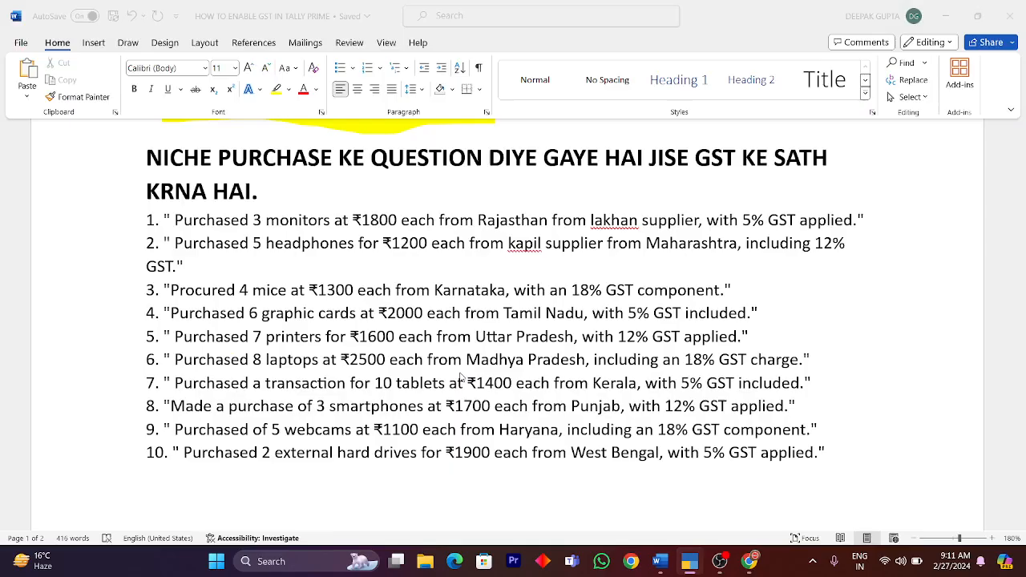
{"action": "key", "text": "alt+Tab"}
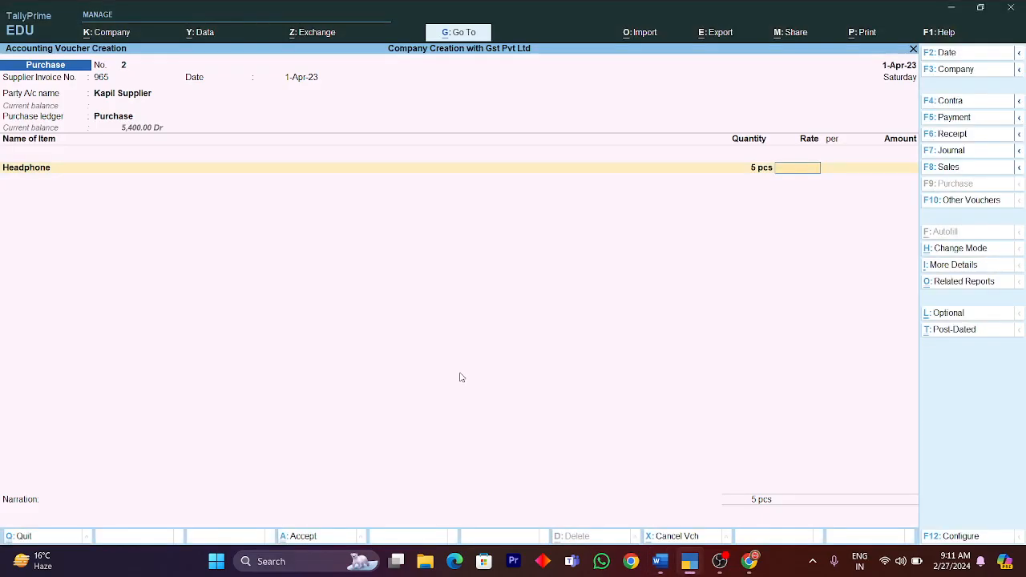
{"action": "type", "text": "1200"}
{"action": "key", "text": "Return"}
{"action": "key", "text": "Return"}
{"action": "key", "text": "Return"}
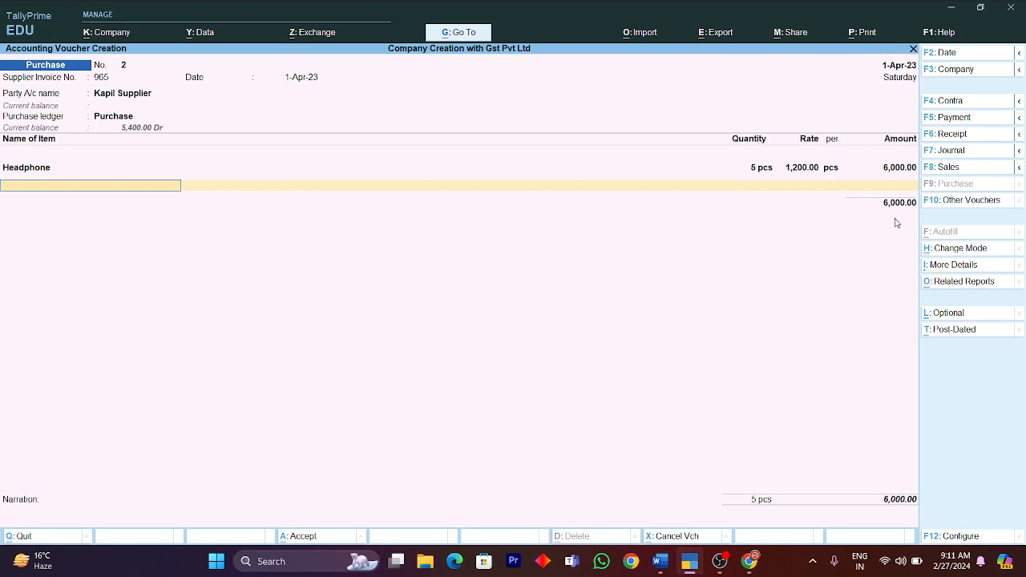
{"action": "key", "text": "Return"}
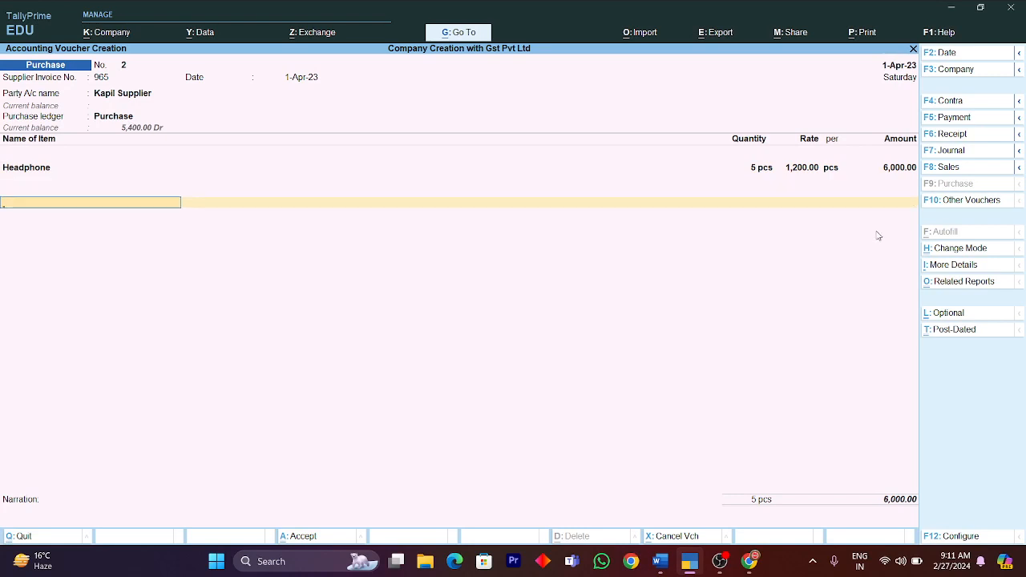
Add the Igst ledger to the purchase voucher below the Headphone item and accept its automatically calculated amount
{"action": "key", "text": "space"}
{"action": "key", "text": "Down"}
{"action": "key", "text": "Down"}
{"action": "key", "text": "Down"}
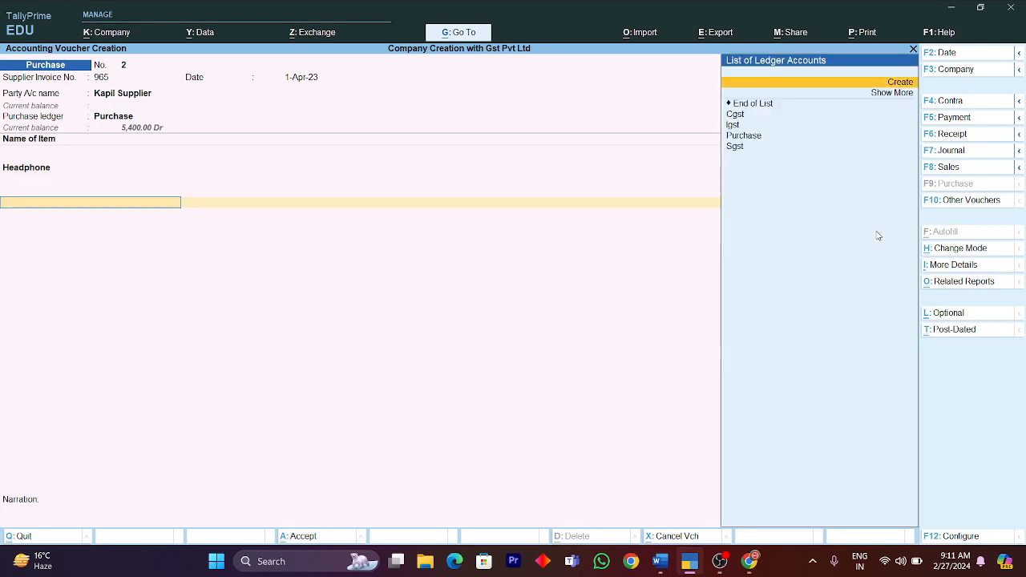
{"action": "key", "text": "Down"}
{"action": "key", "text": "Down"}
{"action": "key", "text": "Return"}
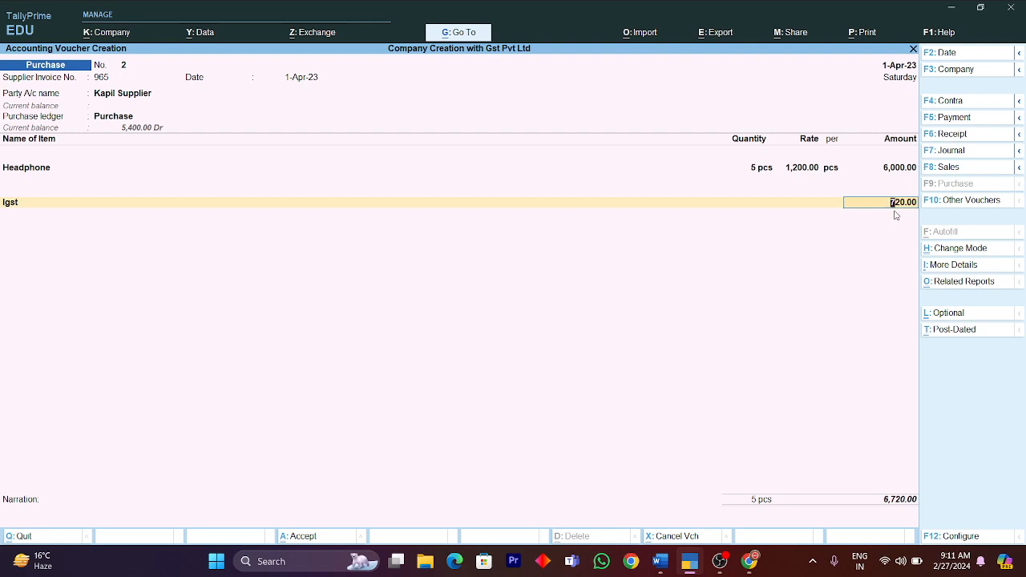
{"action": "key", "text": "Return"}
{"action": "key", "text": "Return"}
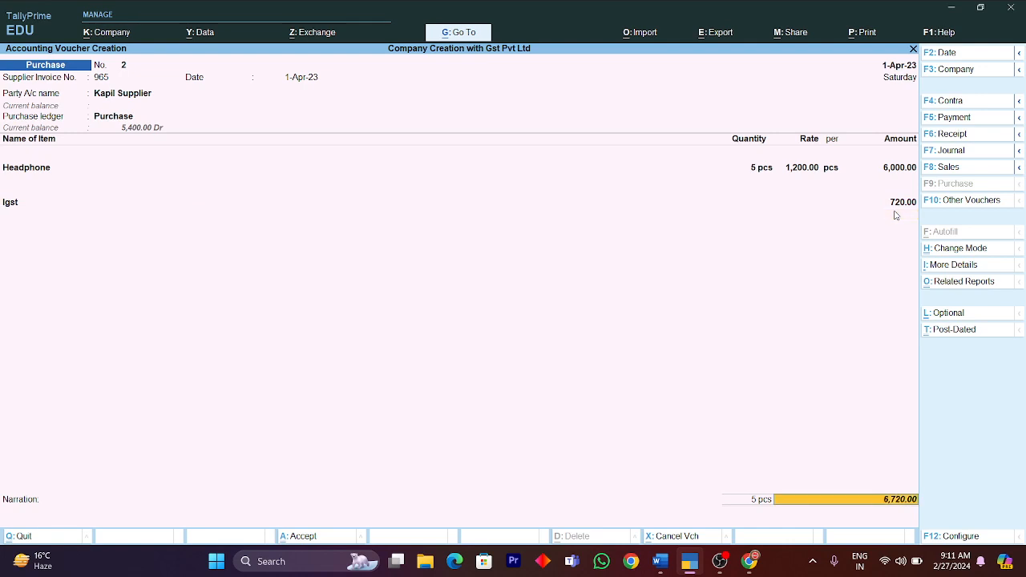
Preview the voucher's printed invoice at a larger size, close the preview without printing, and save the voucher
{"action": "key", "text": "alt+p"}
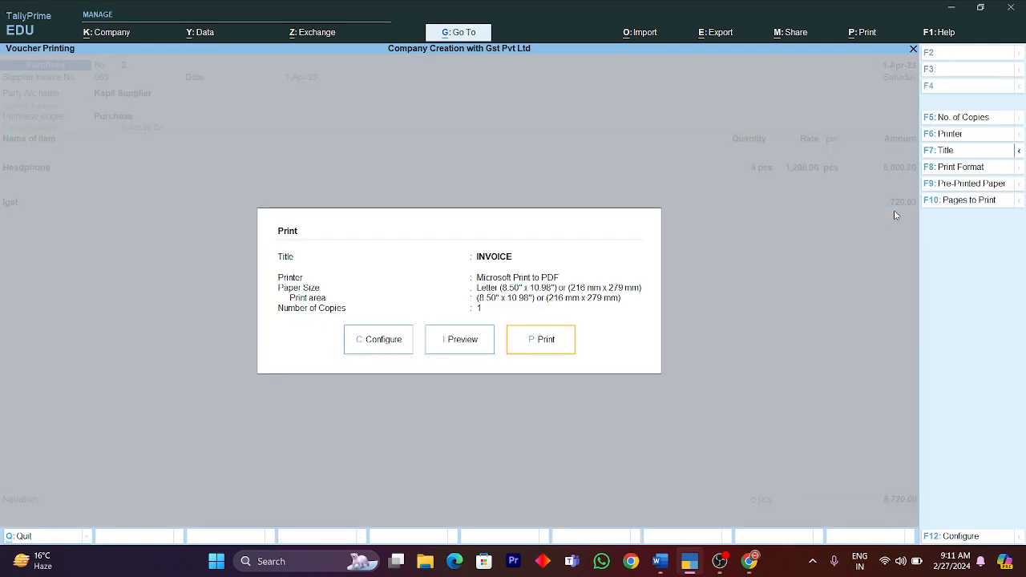
{"action": "key", "text": "i"}
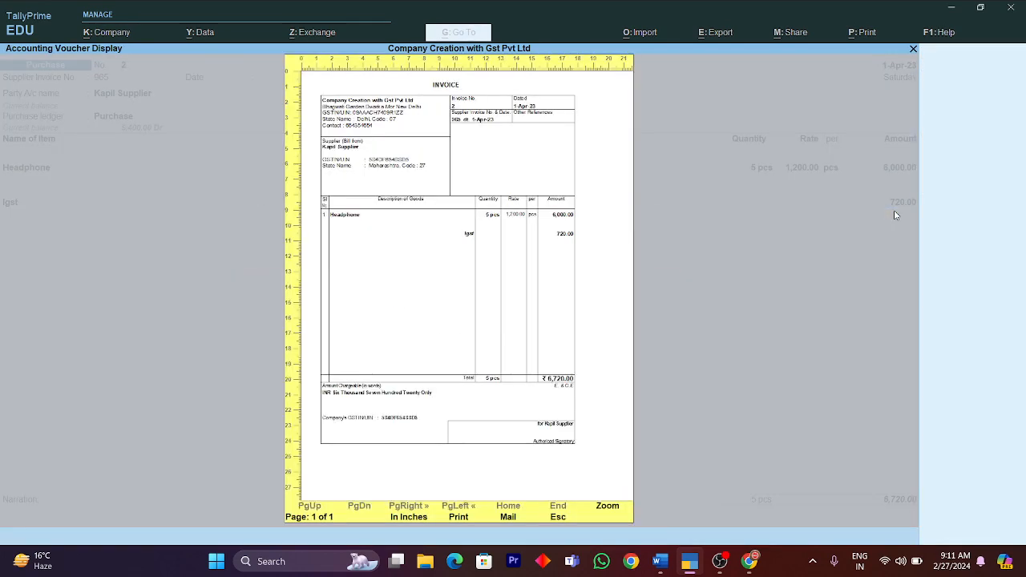
{"action": "key", "text": "alt+z"}
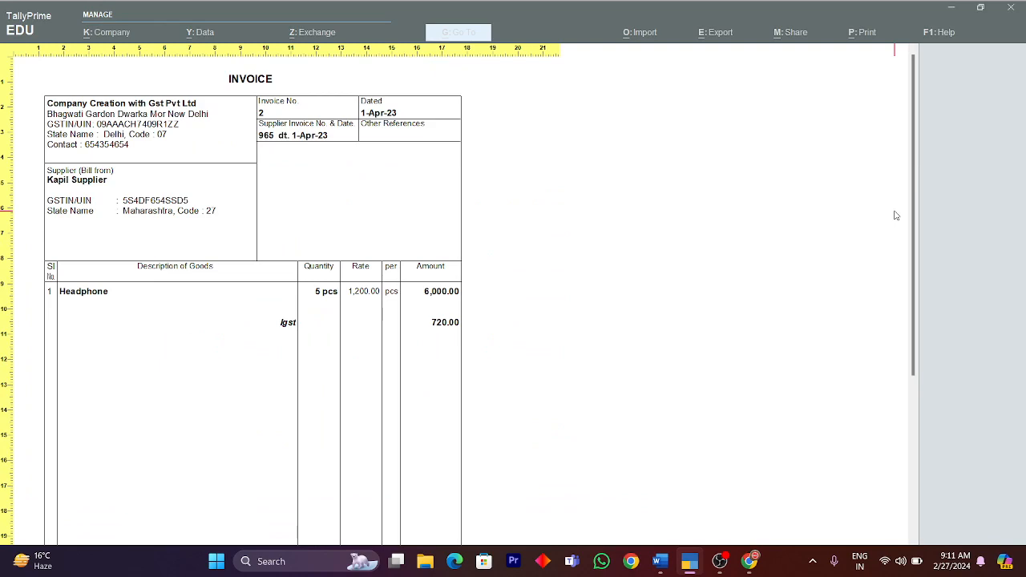
{"action": "scroll", "coordinate": [420, 277], "scroll_direction": "down", "scroll_amount": 5}
{"action": "scroll", "coordinate": [420, 277], "scroll_direction": "up", "scroll_amount": 5}
{"action": "key", "text": "alt+z"}
{"action": "key", "text": "Escape"}
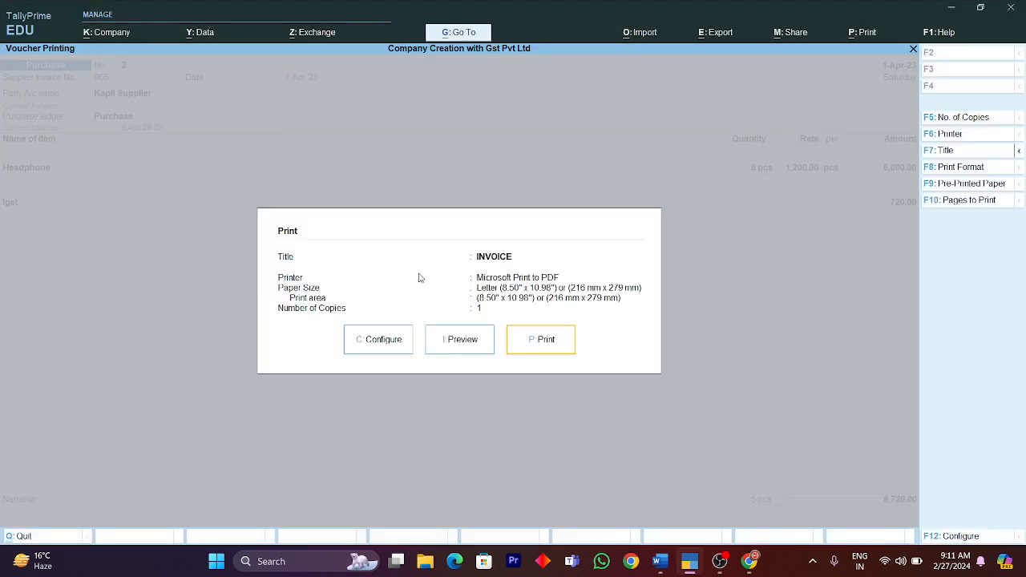
{"action": "key", "text": "Escape"}
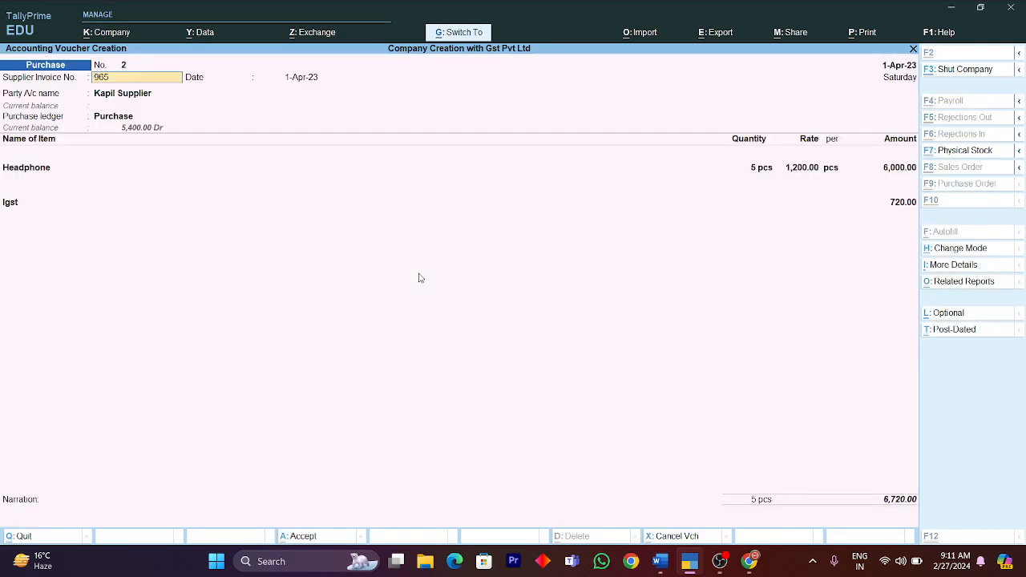
{"action": "key", "text": "ctrl+a"}
Switch to the Word document and replace Karnataka with "delhi" in question 3
{"action": "key", "text": "alt+Tab"}
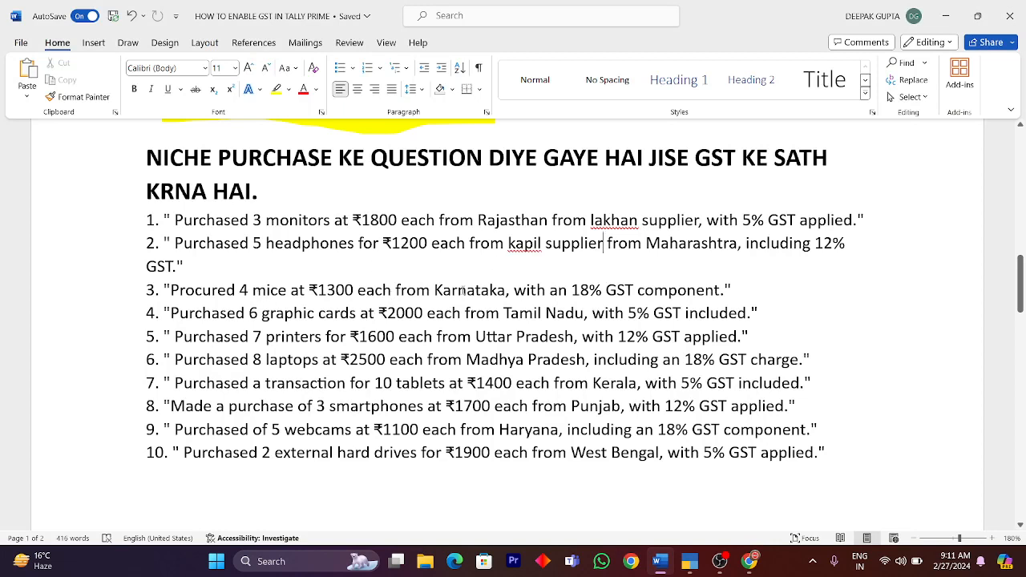
{"action": "double_click", "coordinate": [463, 292]}
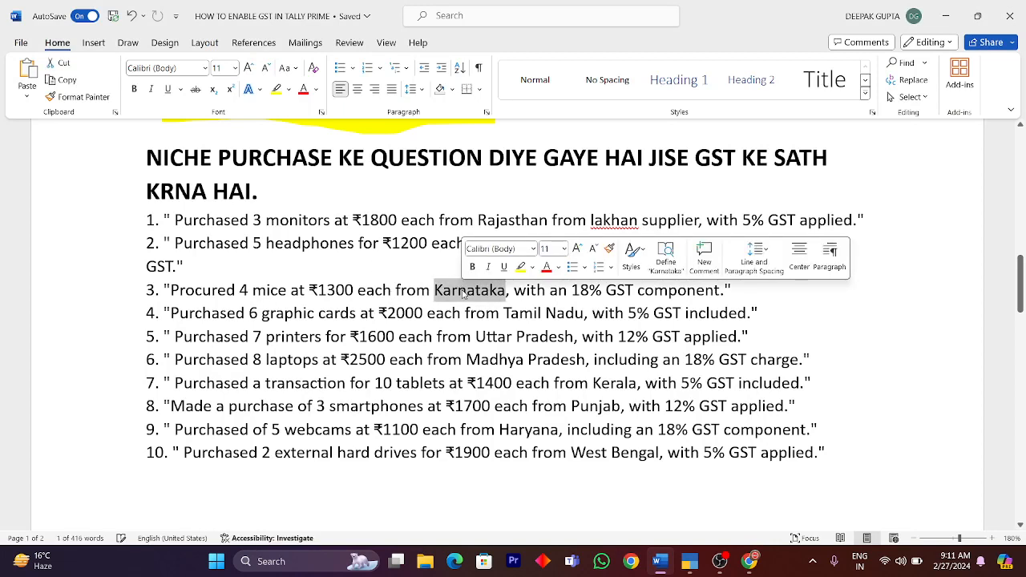
{"action": "type", "text": "delhi"}
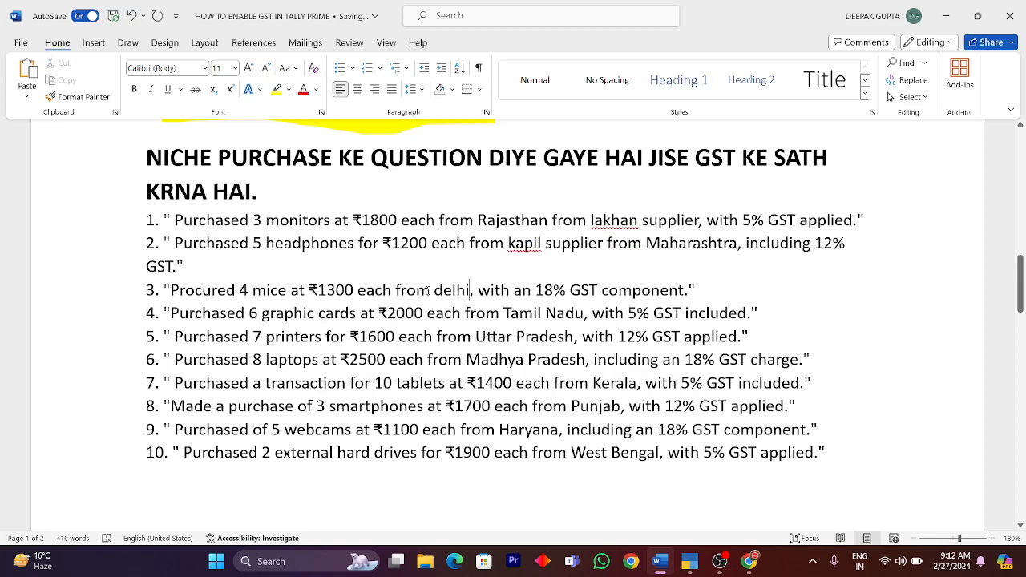
Insert the supplier's name followed by "supplier from" before "delhi" in question 3
{"action": "left_click", "coordinate": [428, 291]}
{"action": "type", "text": "ku "}
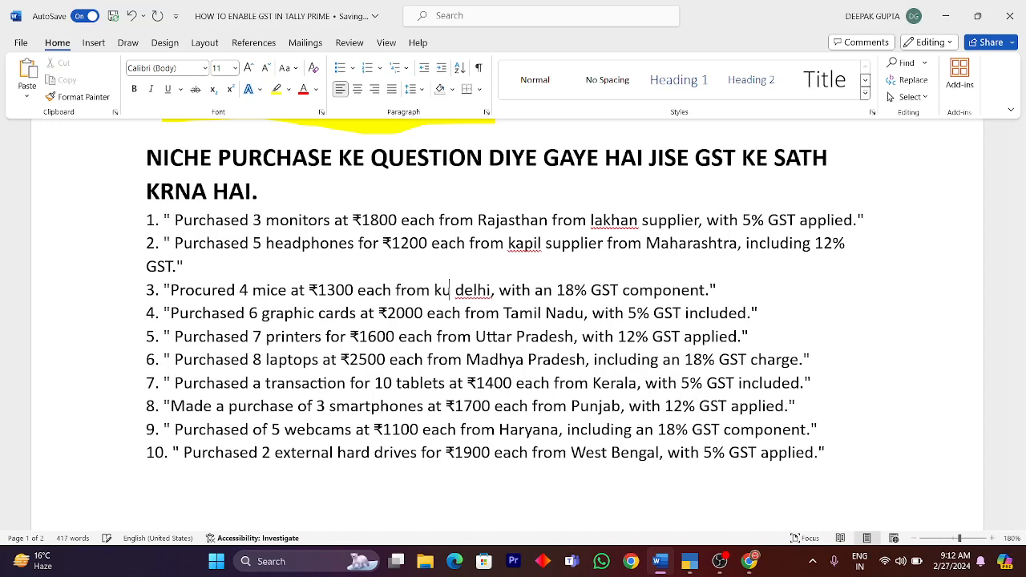
{"action": "type", "text": "nal"}
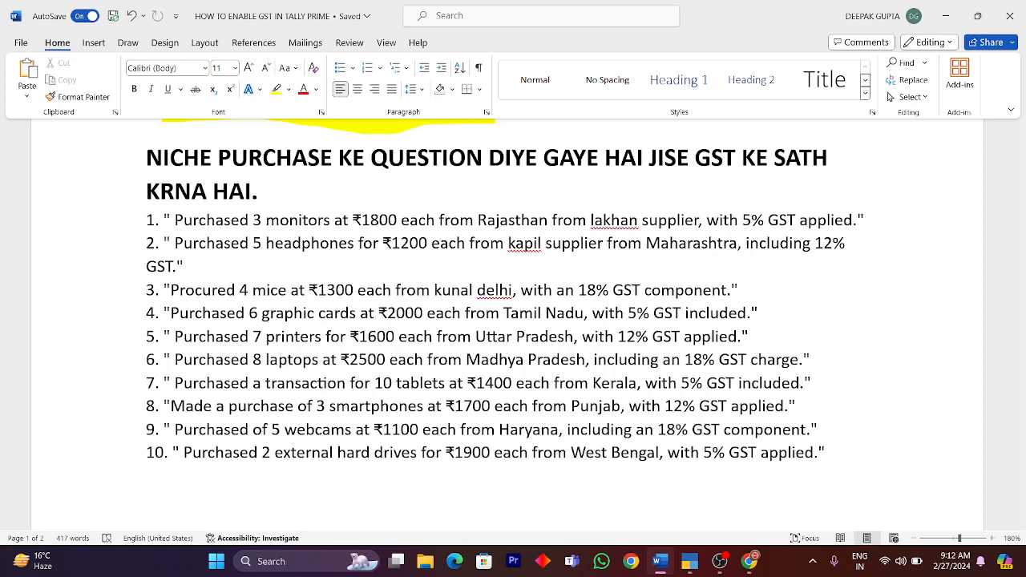
{"action": "type", "text": "-"}
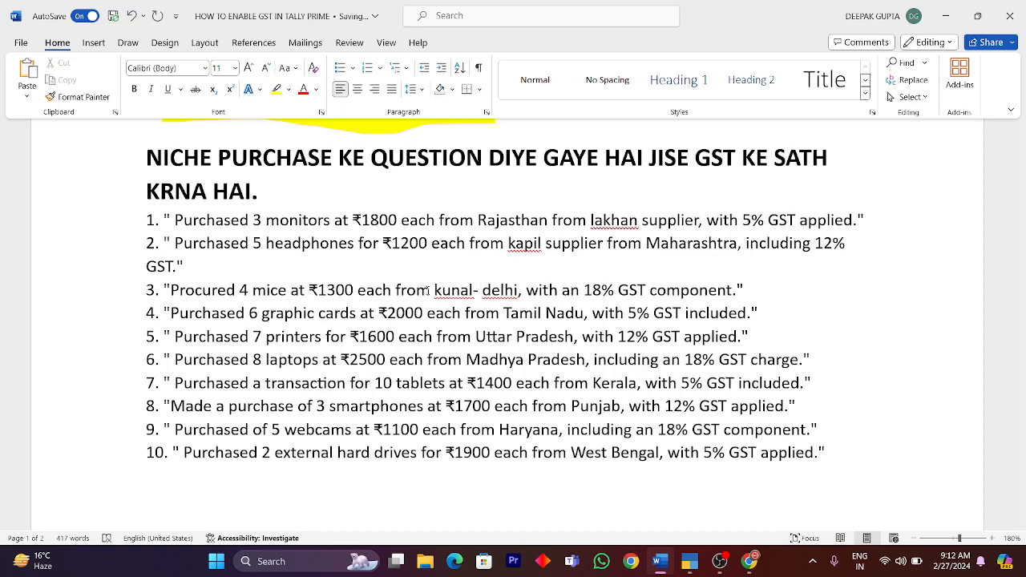
{"action": "key", "text": "BackSpace"}
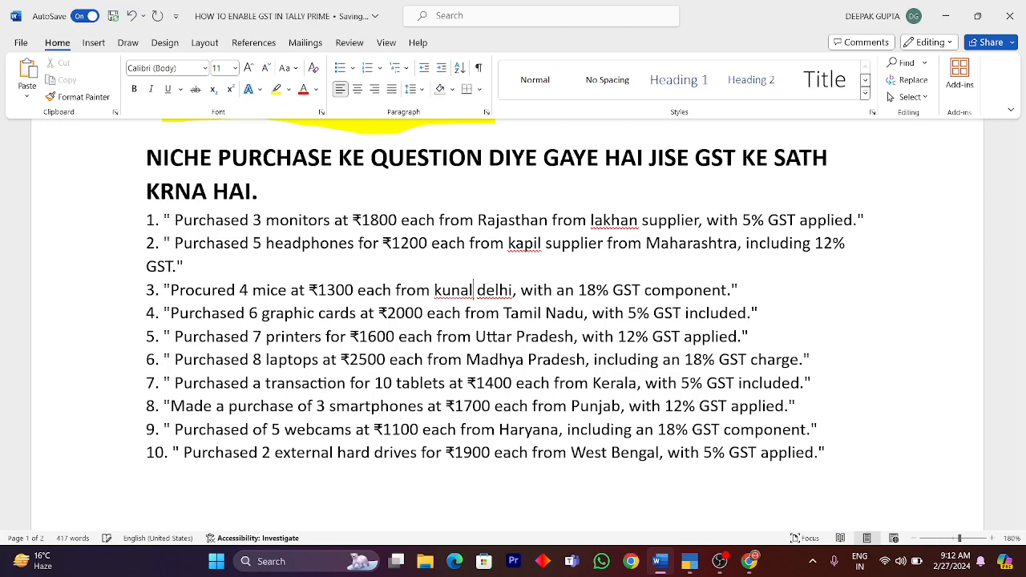
{"action": "type", "text": "supp"}
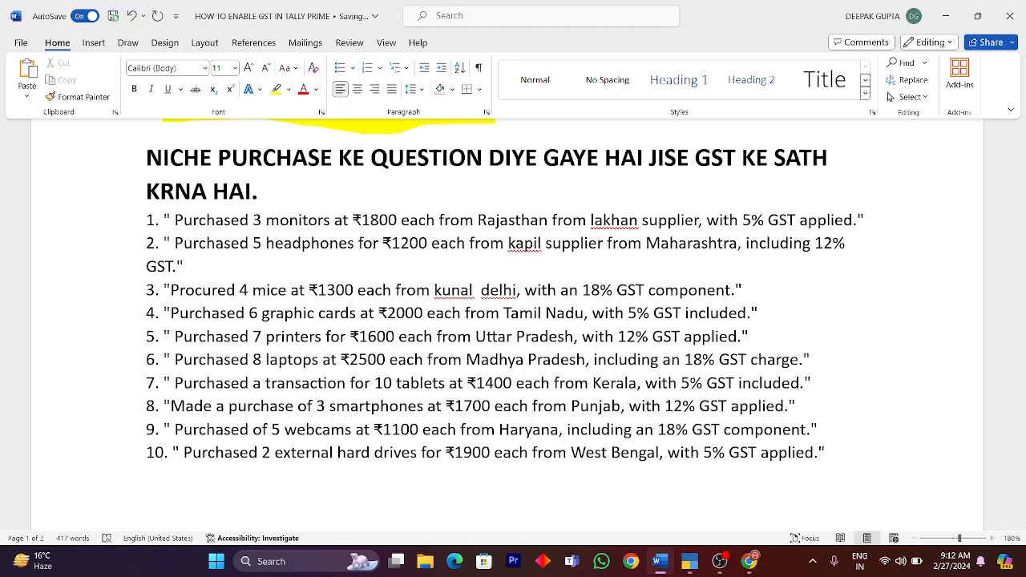
{"action": "type", "text": "lier"}
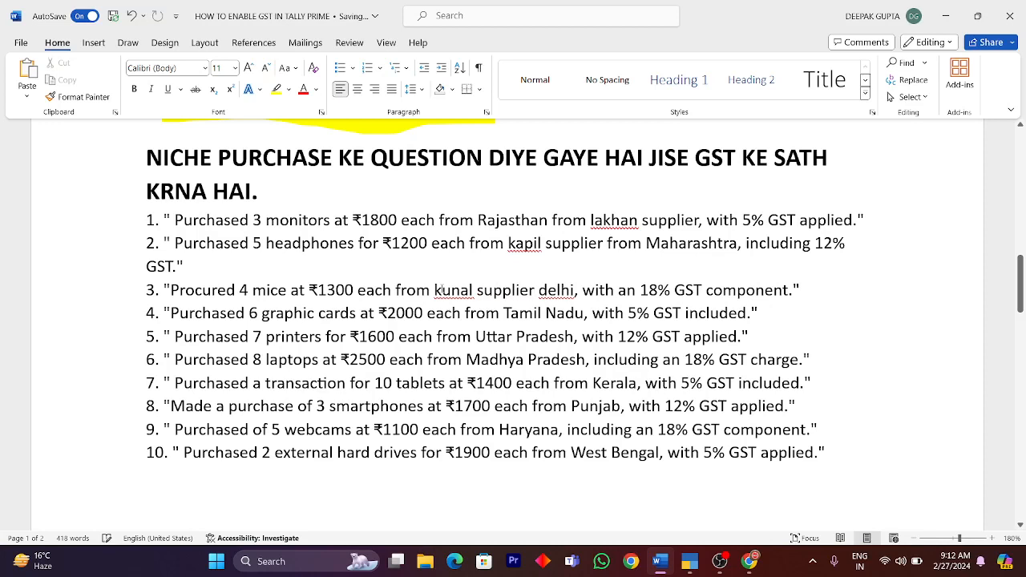
{"action": "type", "text": " from"}
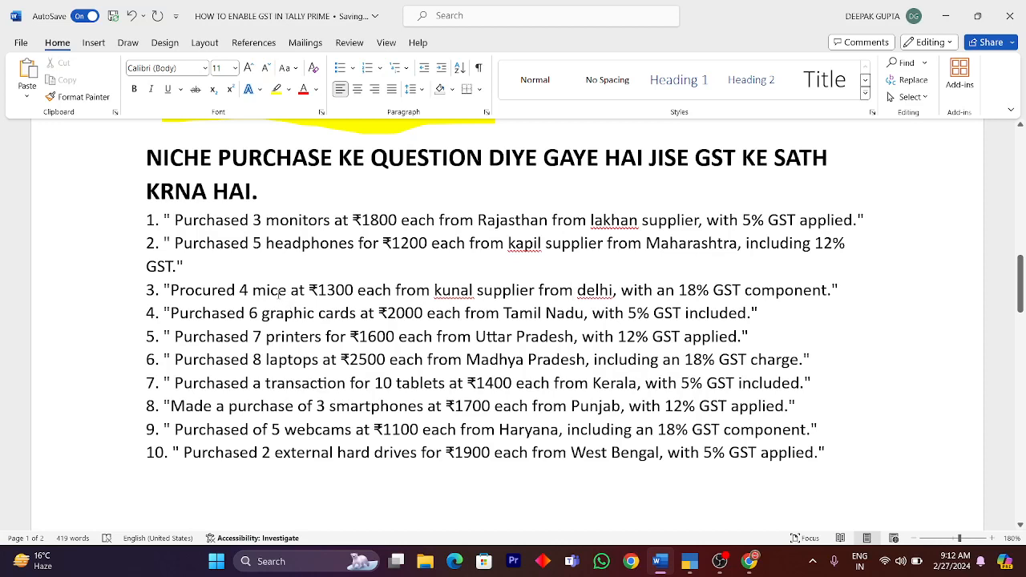
Return to TallyPrime and enter supplier invoice number 865 on the new purchase voucher, keeping the date 1-Apr-23
{"action": "key", "text": "alt+Tab"}
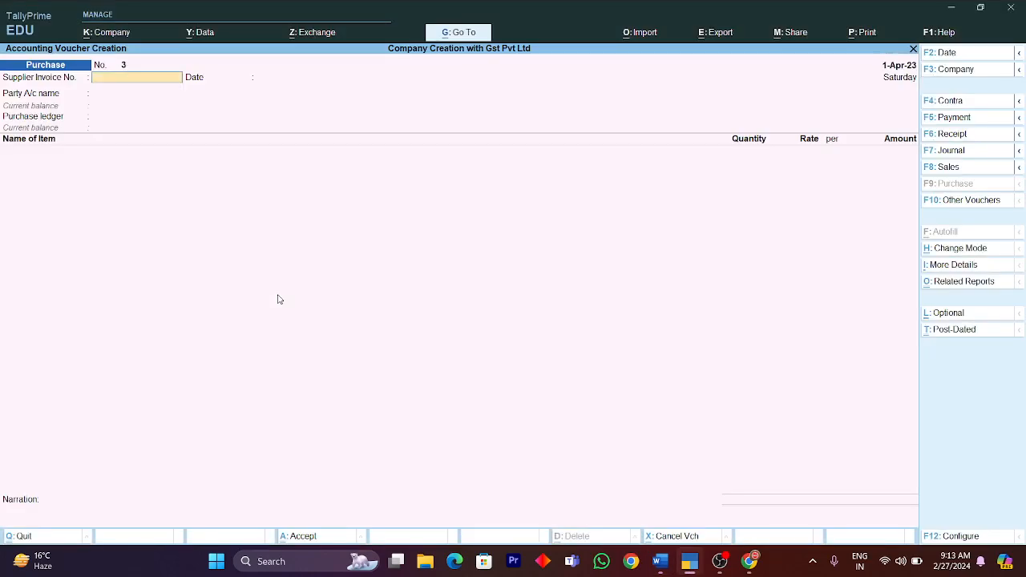
{"action": "type", "text": "865"}
{"action": "key", "text": "Return"}
{"action": "key", "text": "Return"}
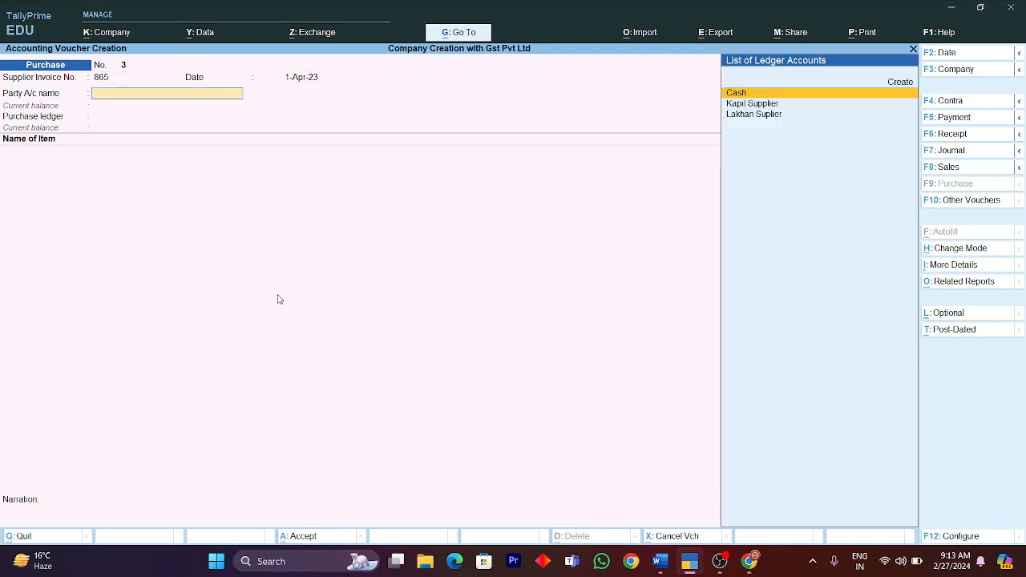
Create a party ledger with the supplier's name from question 3 of the Word document, under Sundry Creditors with bill-by-bill balances at Yes
{"action": "key", "text": "alt+c"}
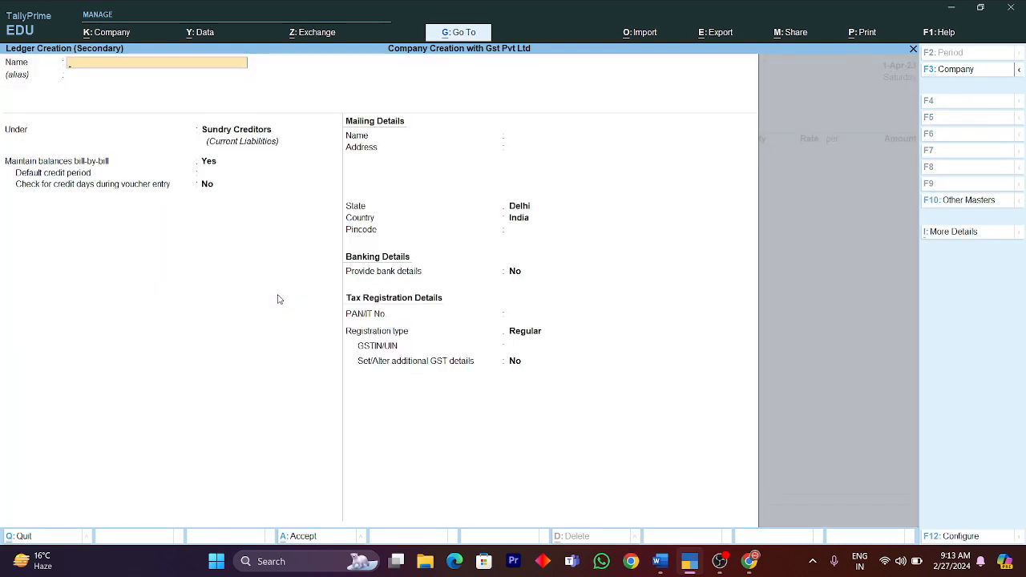
{"action": "key", "text": "alt+Tab"}
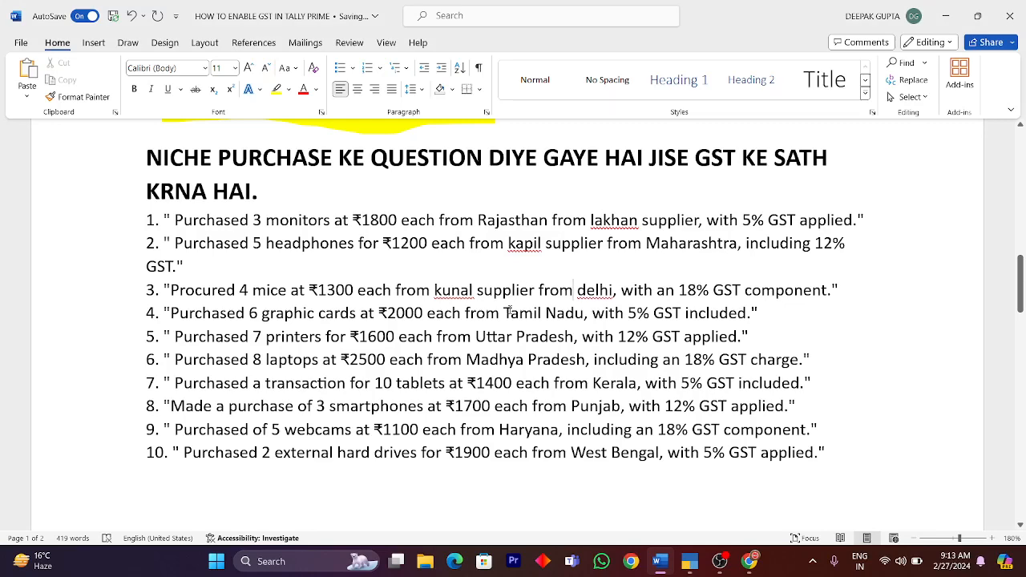
{"action": "key", "text": "alt+Tab"}
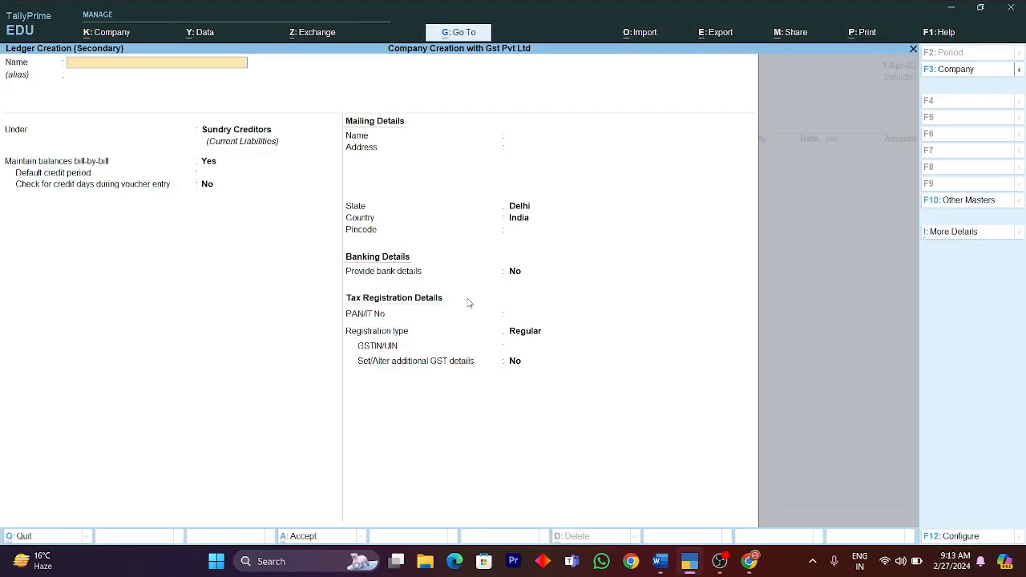
{"action": "type", "text": "Kunal Supplie"}
{"action": "key", "text": "Return"}
{"action": "key", "text": "Return"}
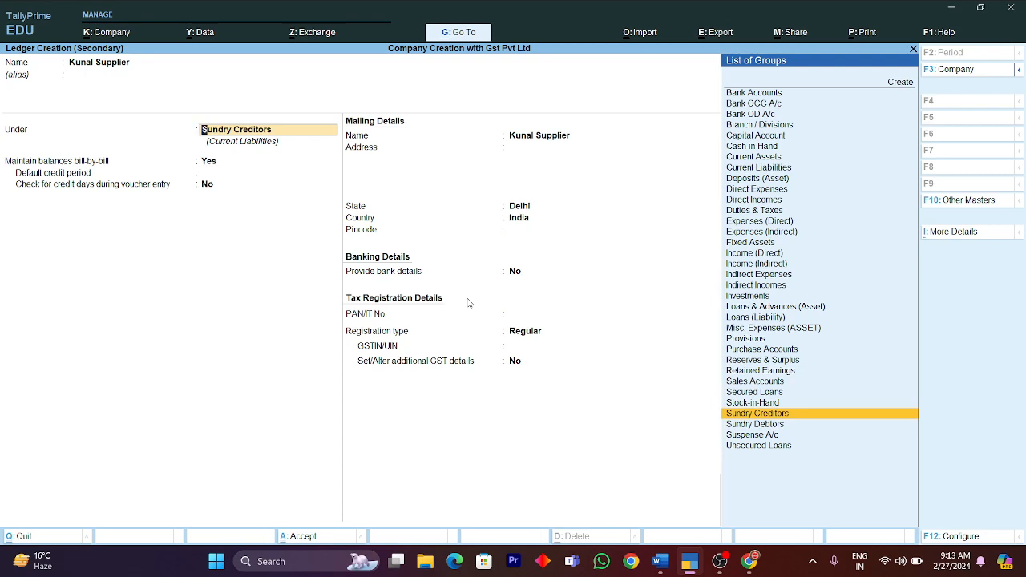
{"action": "key", "text": "Return"}
{"action": "key", "text": "Return"}
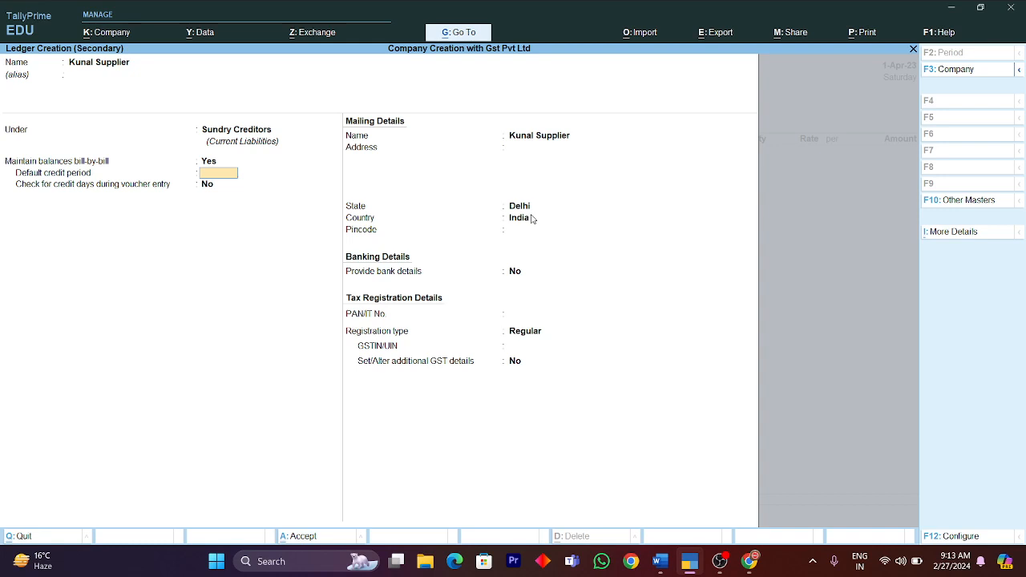
Leave the supplier's credit period, address, pincode and PAN blank, keep the state as Delhi, and provide no bank details
{"action": "key", "text": "Return"}
{"action": "key", "text": "Return"}
{"action": "key", "text": "Return"}
{"action": "key", "text": "Return"}
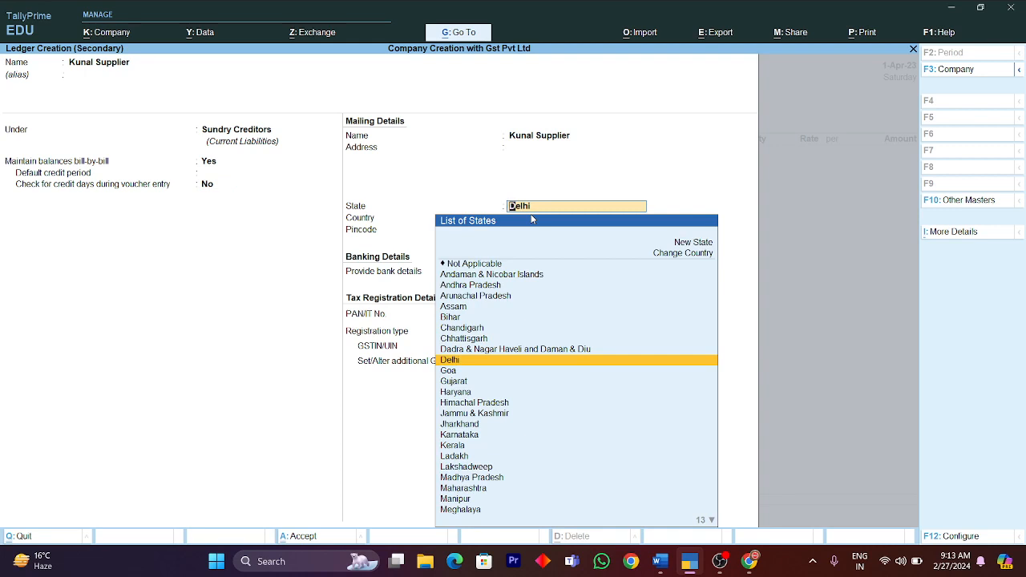
{"action": "key", "text": "Return"}
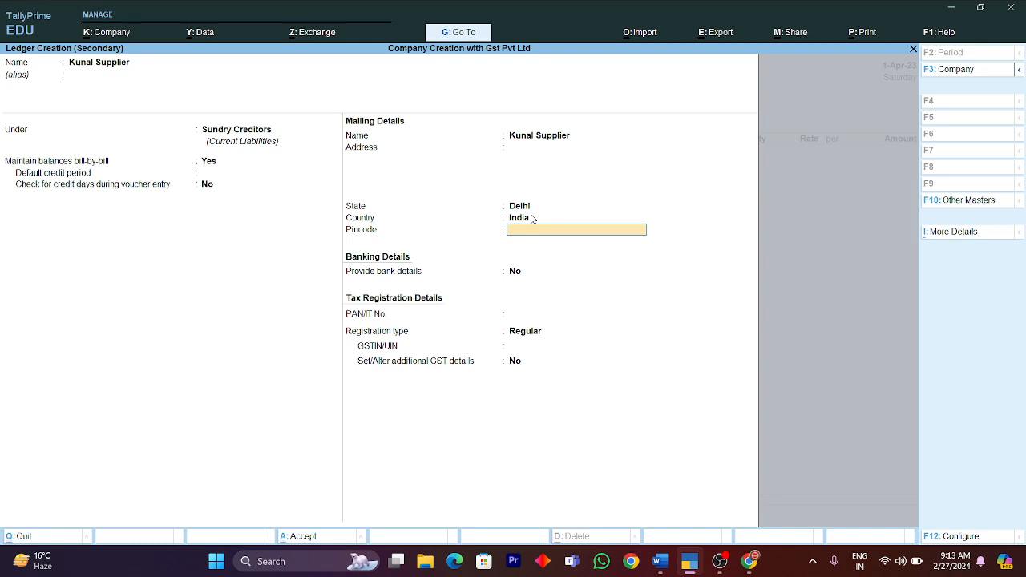
{"action": "key", "text": "Return"}
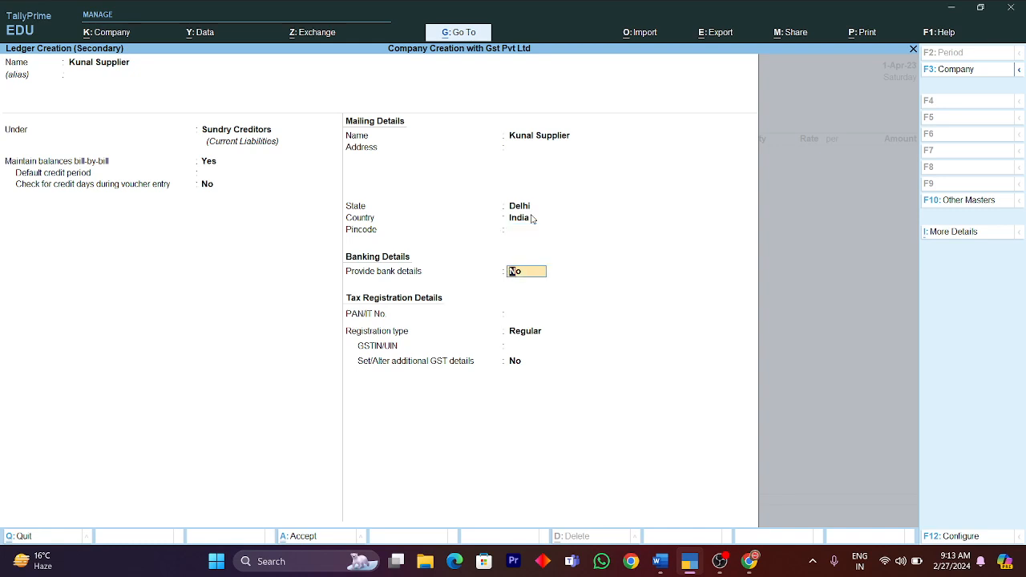
{"action": "key", "text": "Return"}
{"action": "key", "text": "Return"}
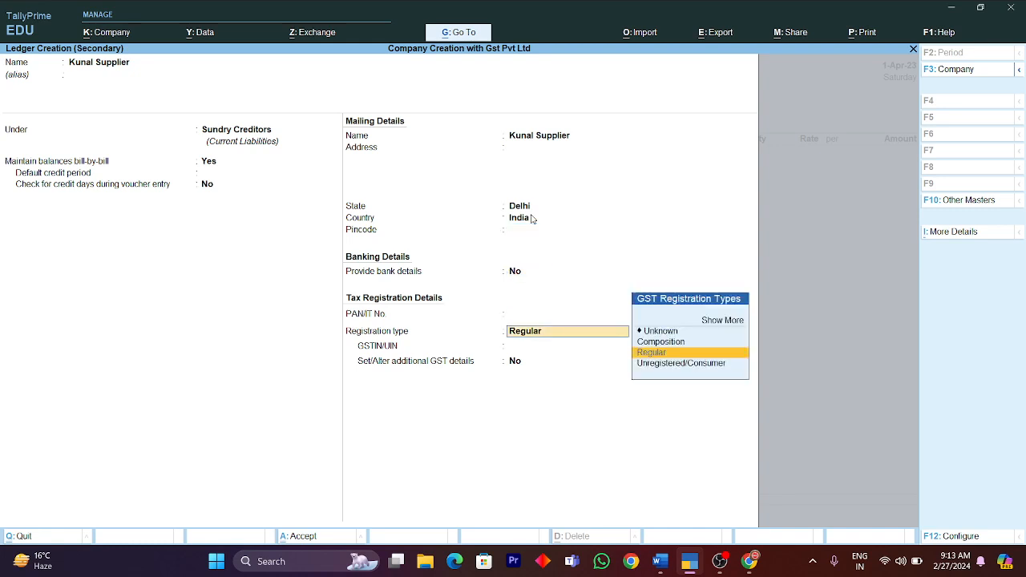
Keep the registration type Regular, enter the supplier's GSTIN/UIN, leave additional GST details at No, and save the ledger
{"action": "key", "text": "Return"}
{"action": "type", "text": "654"}
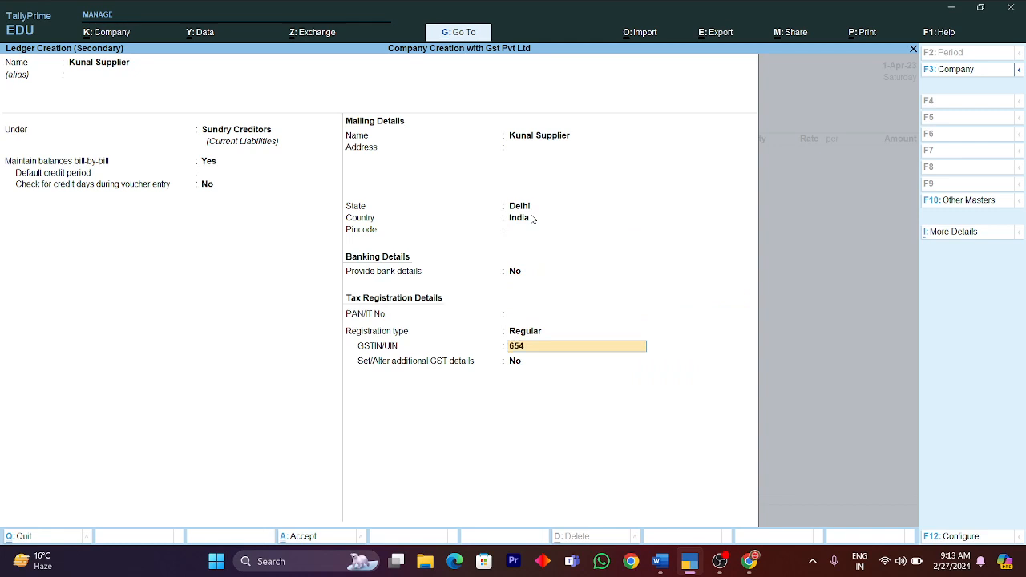
{"action": "type", "text": "S654DF65AA5"}
{"action": "key", "text": "Return"}
{"action": "key", "text": "Return"}
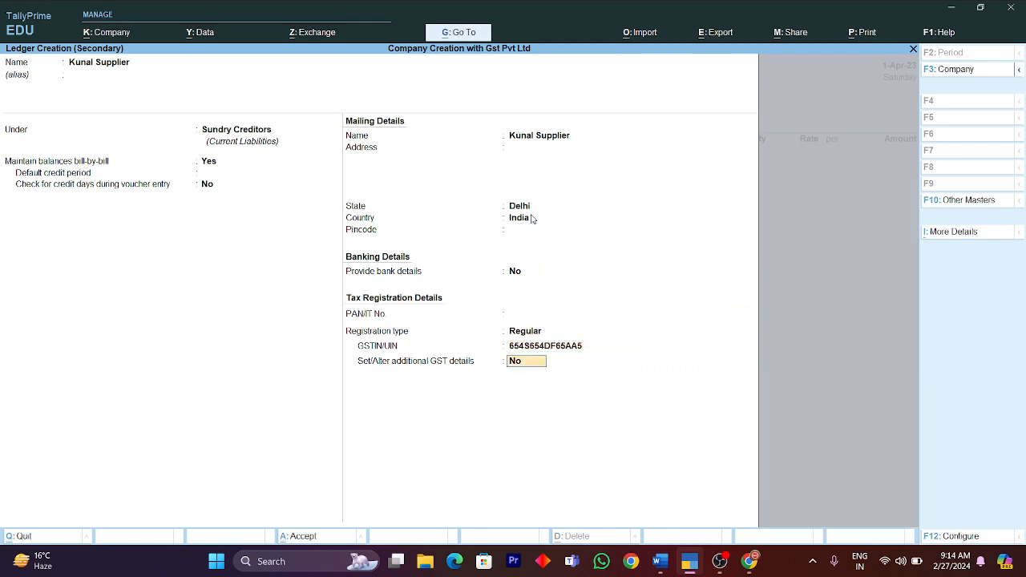
{"action": "key", "text": "Return"}
{"action": "key", "text": "Return"}
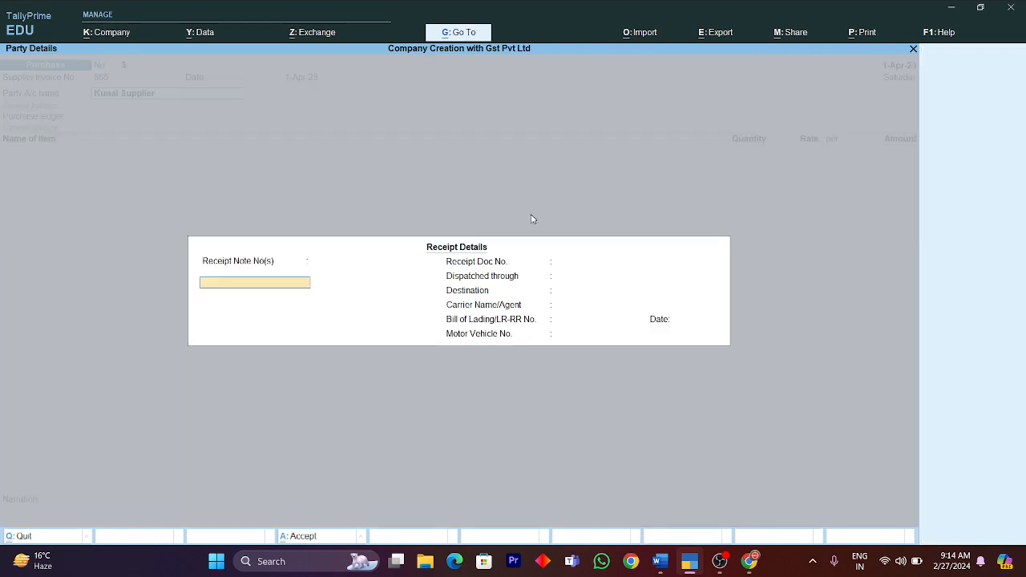
Accept the blank receipt details and the filled-in party details, and choose Purchase as the purchase ledger
{"action": "key", "text": "ctrl+a"}
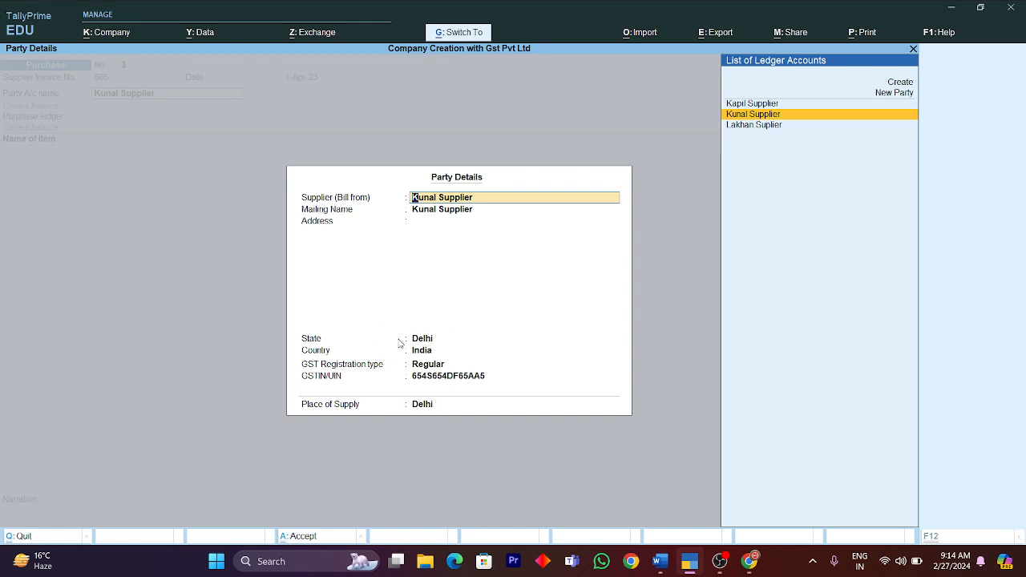
{"action": "key", "text": "ctrl+a"}
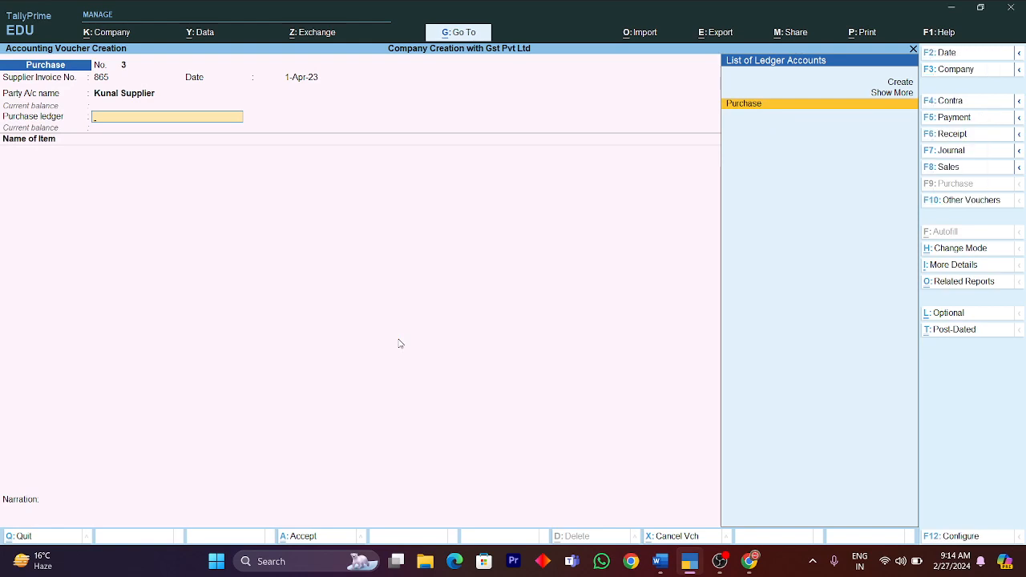
{"action": "key", "text": "Return"}
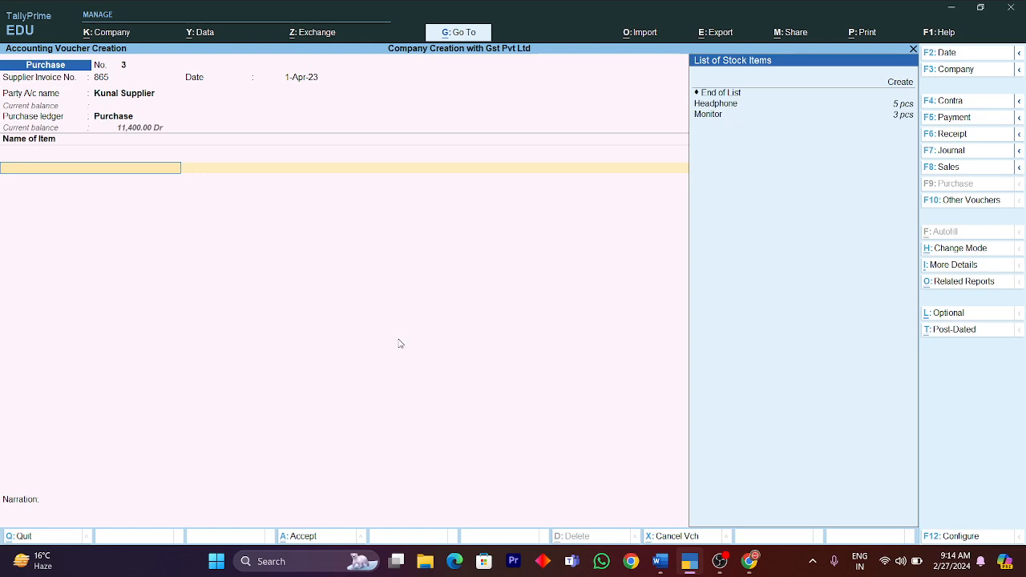
Create a stock item from the purchase voucher, checking question 3 in the Word document, and name it Mice
{"action": "key", "text": "alt+c"}
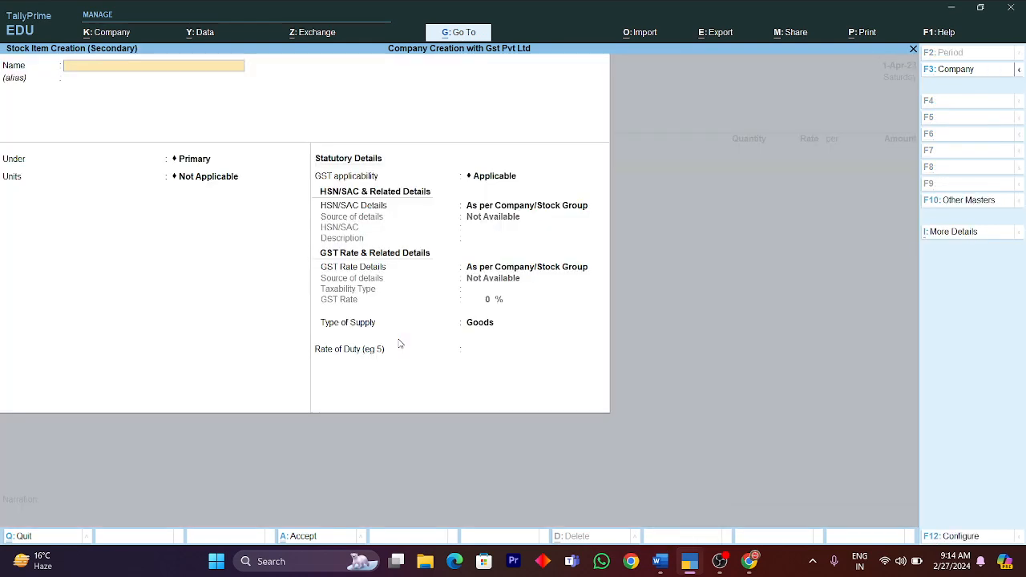
{"action": "type", "text": "P"}
{"action": "key", "text": "BackSpace"}
{"action": "type", "text": "Misc"}
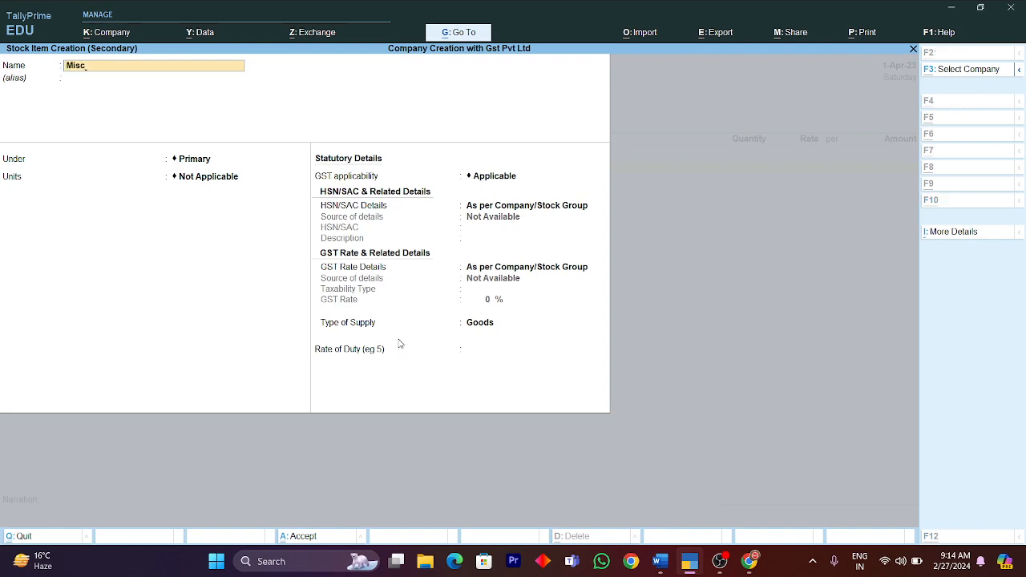
{"action": "key", "text": "alt+Tab"}
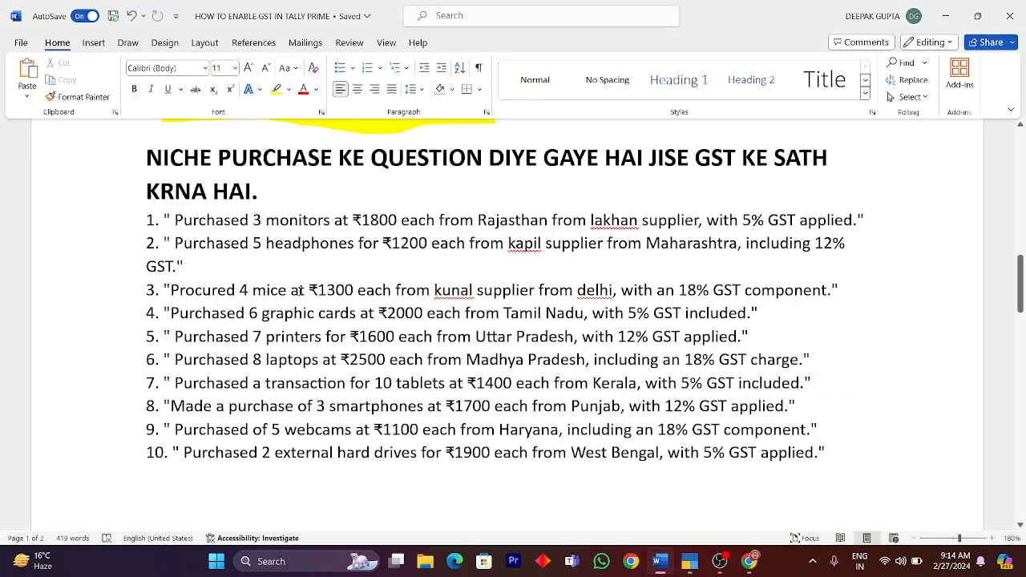
{"action": "key", "text": "alt+Tab"}
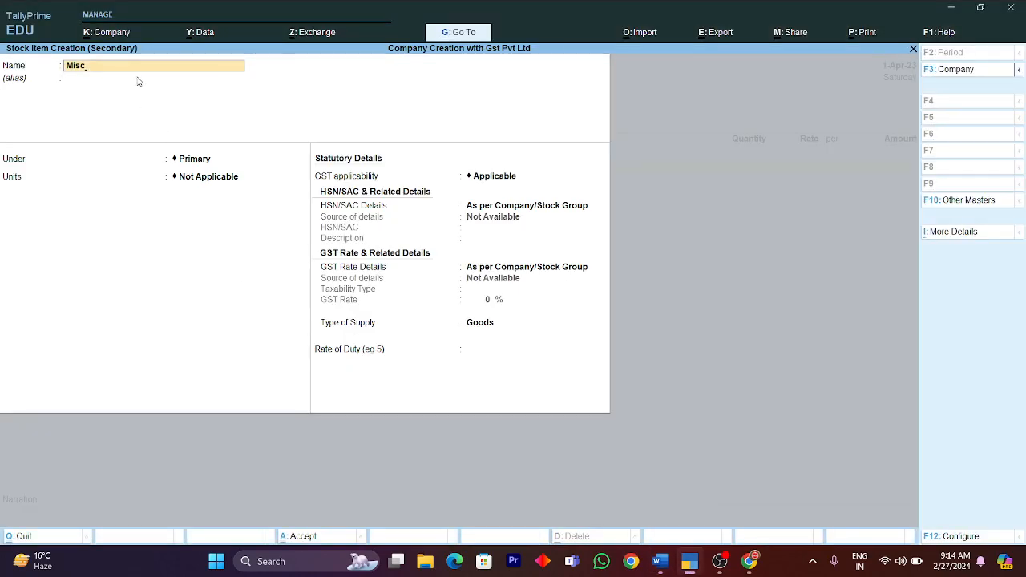
{"action": "key", "text": "BackSpace"}
{"action": "key", "text": "BackSpace"}
{"action": "key", "text": "Return"}
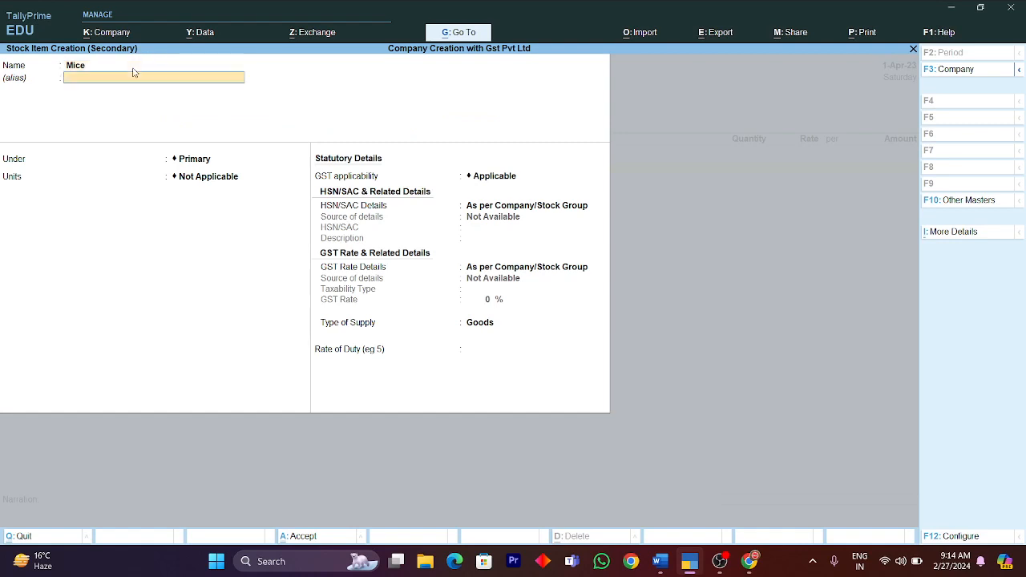
Leave the Mice item's alias blank, place it under the Computer group, and set its units to pcs
{"action": "key", "text": "Return"}
{"action": "key", "text": "Down"}
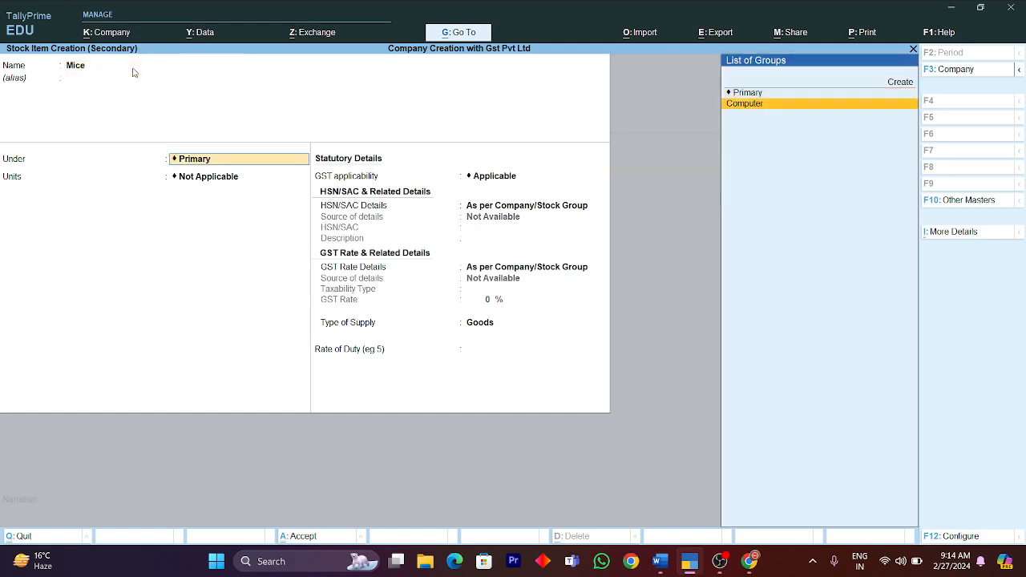
{"action": "key", "text": "Return"}
{"action": "key", "text": "Return"}
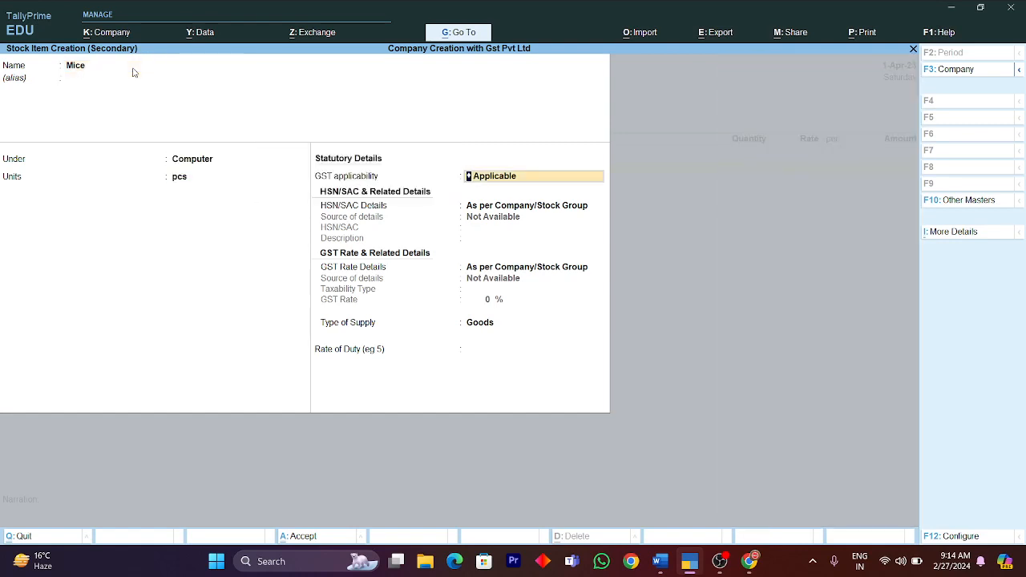
Keep GST applicable for Mice, specify the HSN/SAC details here with code 9858, and leave the description blank
{"action": "key", "text": "Return"}
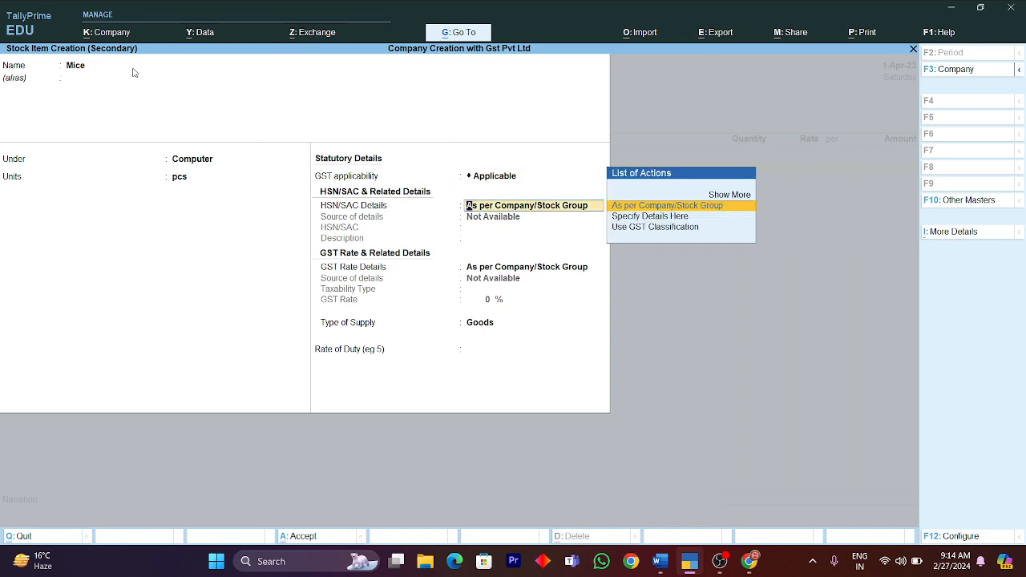
{"action": "key", "text": "Down"}
{"action": "key", "text": "Return"}
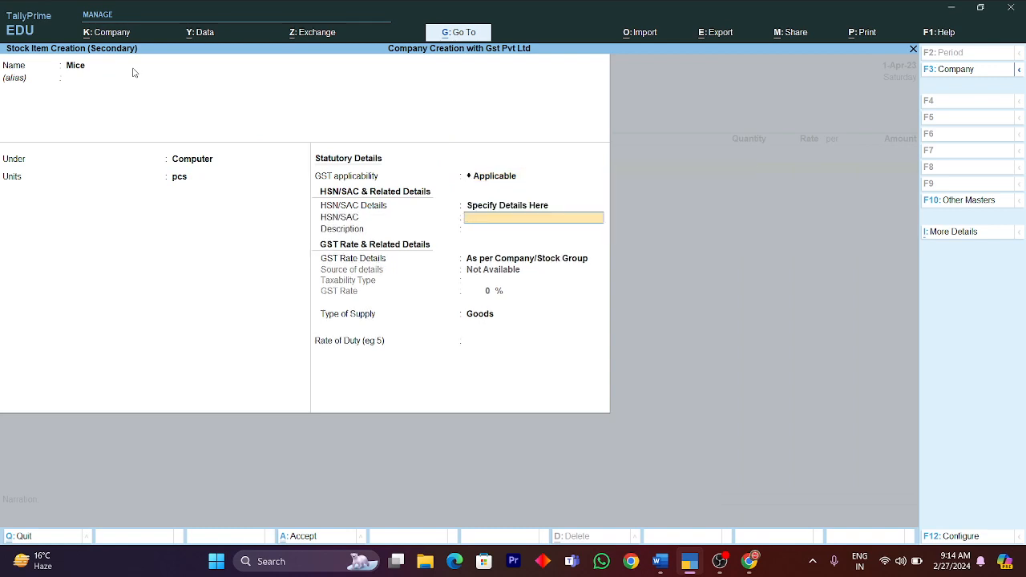
{"action": "type", "text": "9858"}
{"action": "key", "text": "Return"}
{"action": "key", "text": "Return"}
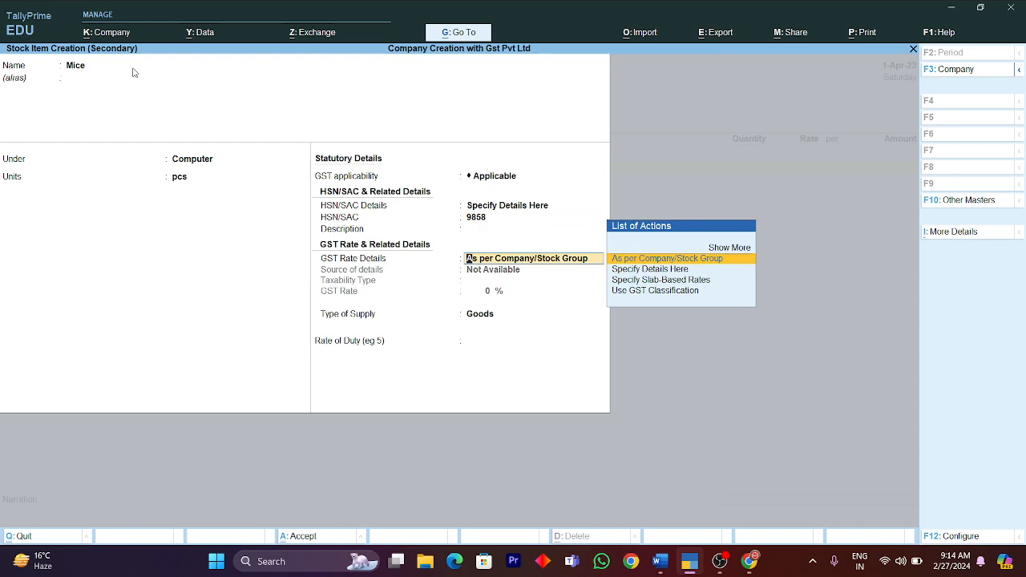
Specify the GST rate details here for Mice as Taxable at the 18% rate given in the Word document
{"action": "key", "text": "Down"}
{"action": "key", "text": "Return"}
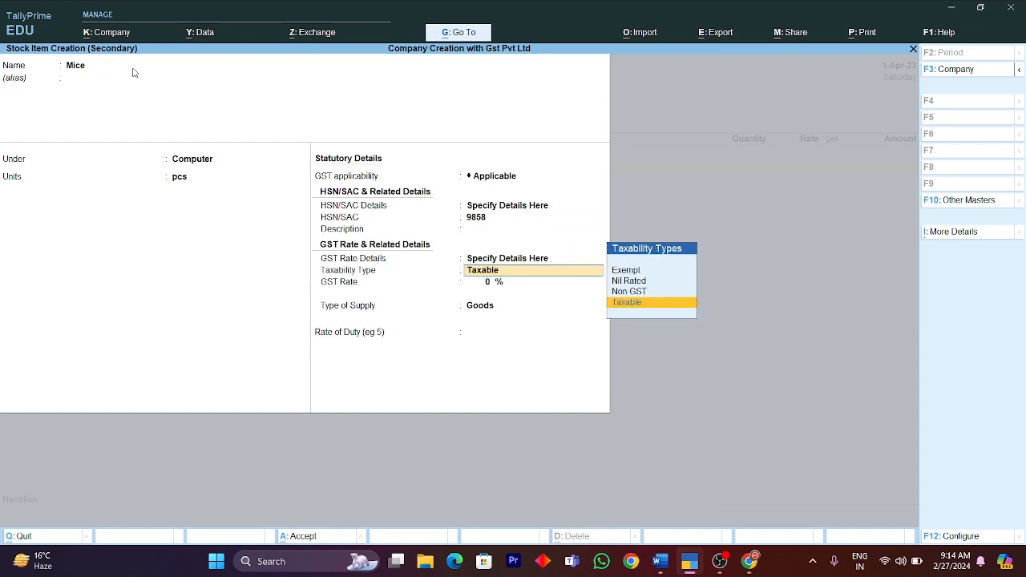
{"action": "key", "text": "Return"}
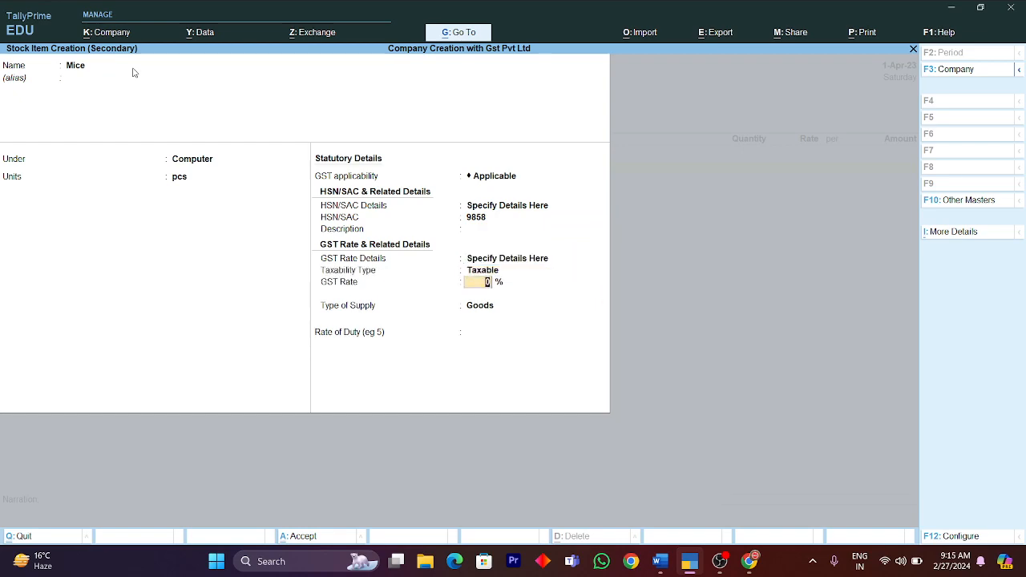
{"action": "key", "text": "super+Tab"}
{"action": "key", "text": "super+Tab"}
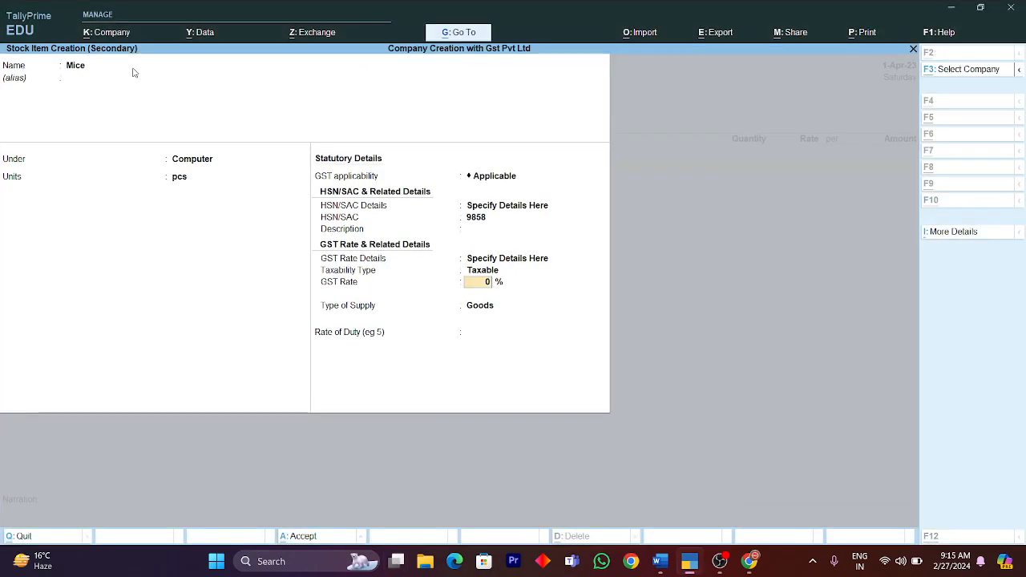
{"action": "key", "text": "alt+Tab"}
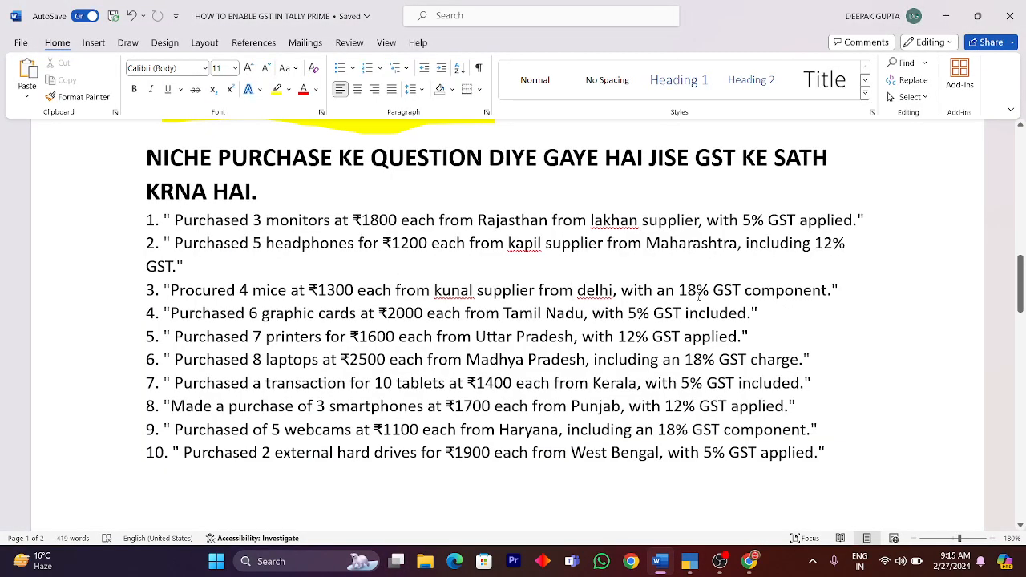
{"action": "key", "text": "alt+Tab"}
{"action": "type", "text": "1"}
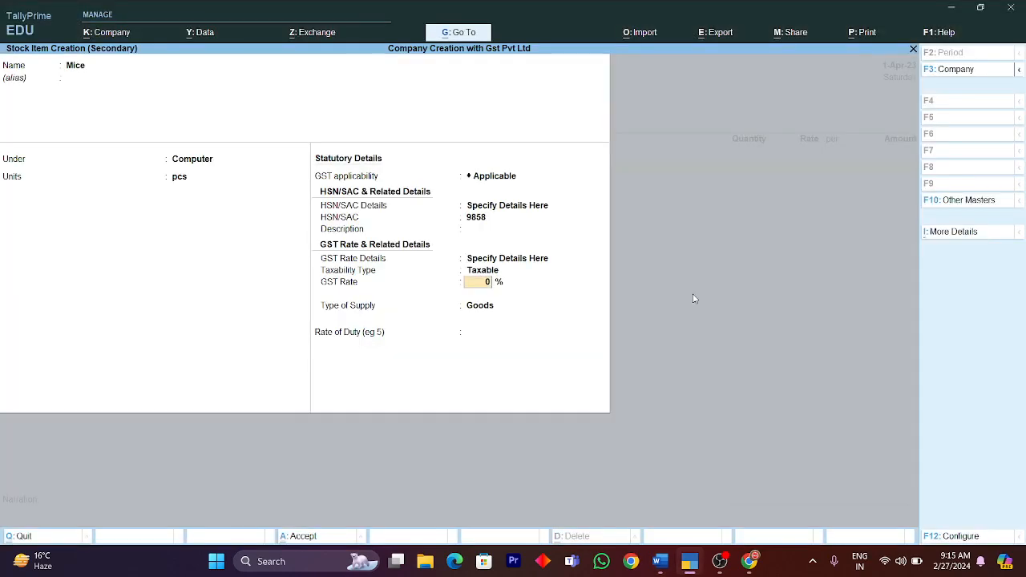
{"action": "key", "text": "Return"}
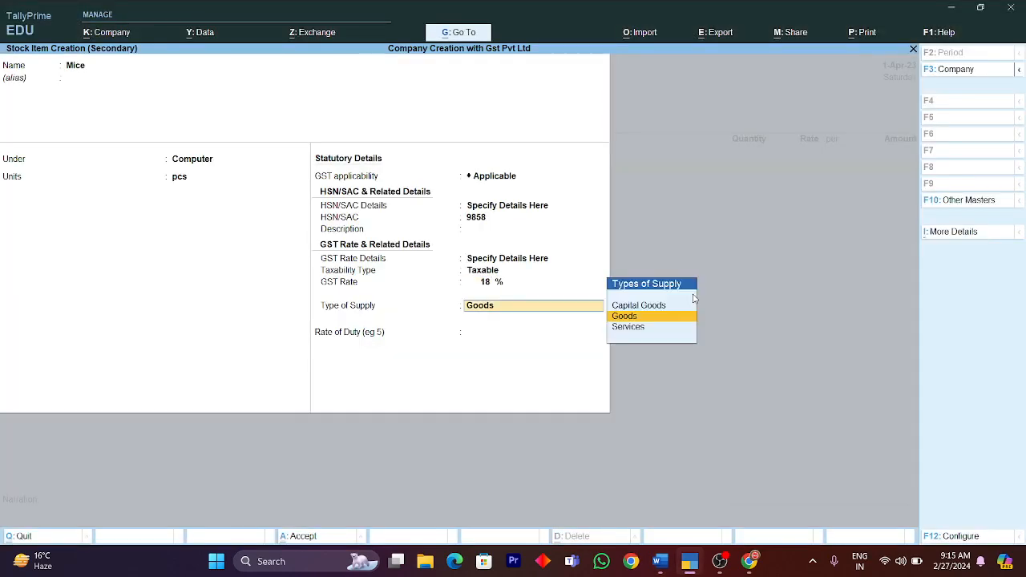
Keep the supply type as Goods and the rate of duty at 0, and save the Mice item
{"action": "key", "text": "Return"}
{"action": "key", "text": "Return"}
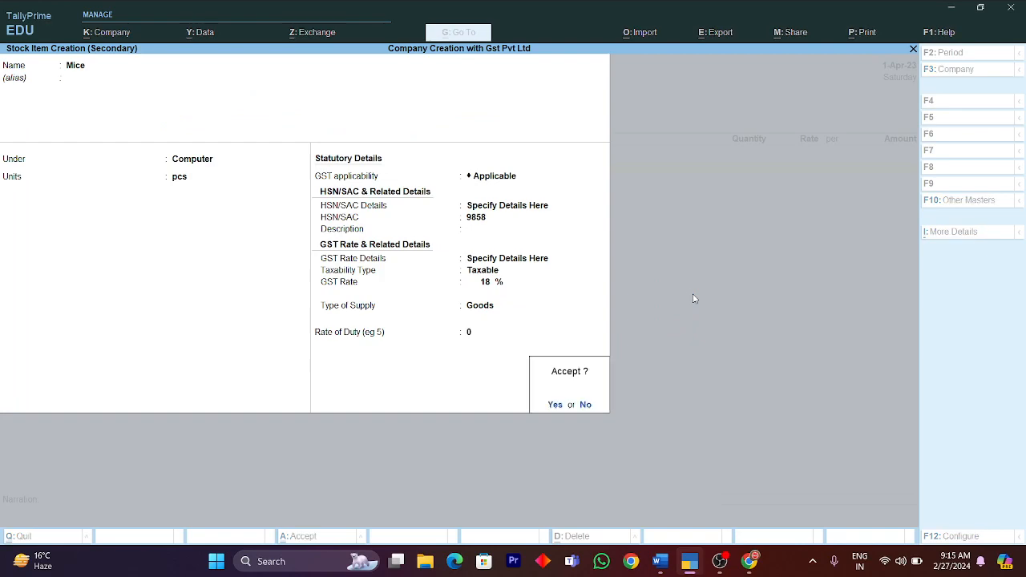
{"action": "key", "text": "Return"}
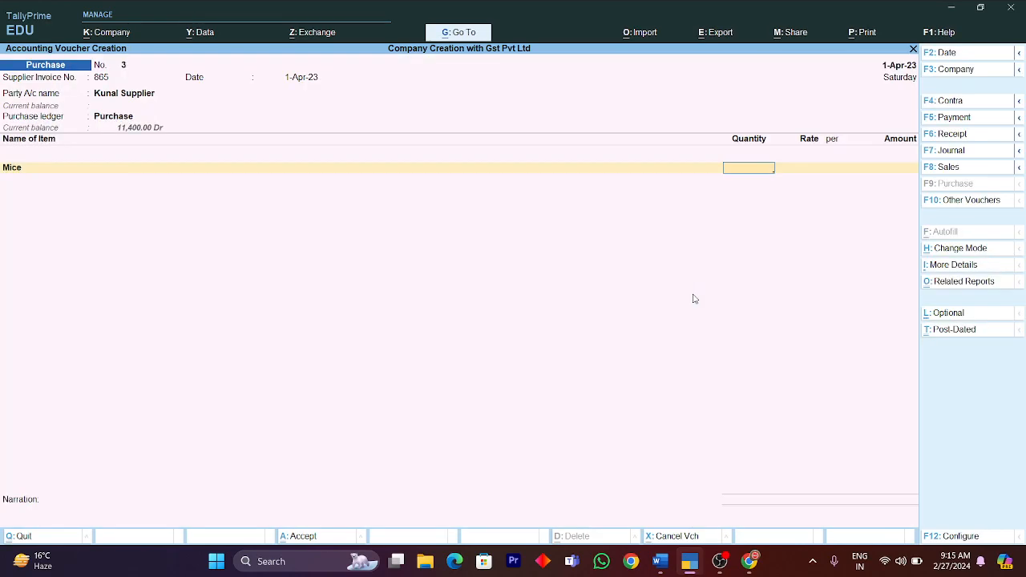
Enter 4 pcs of Mice at a rate of 1300 per piece from the Word document, and end the item list
{"action": "key", "text": "alt+Tab"}
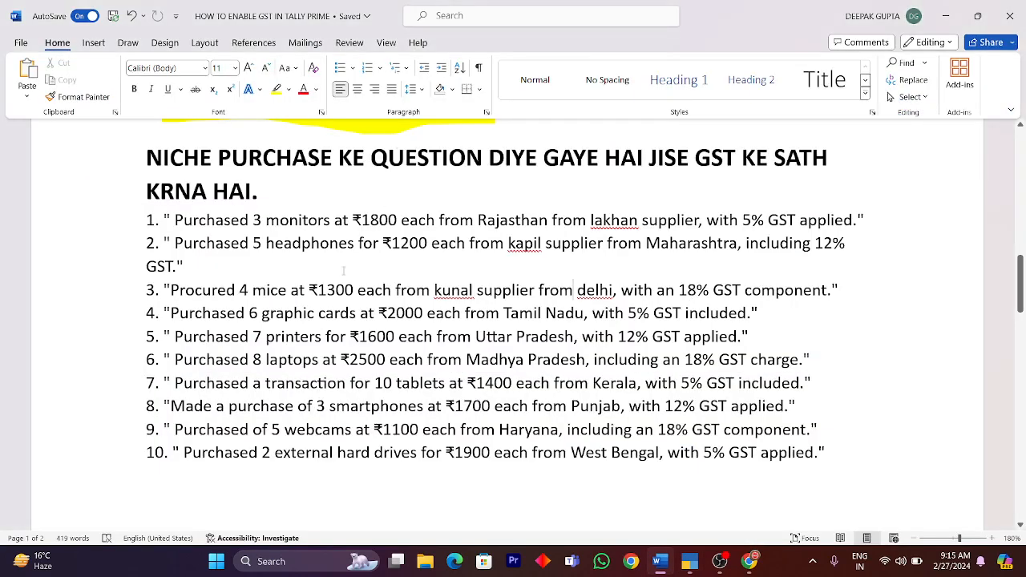
{"action": "key", "text": "alt+Tab"}
{"action": "type", "text": "4"}
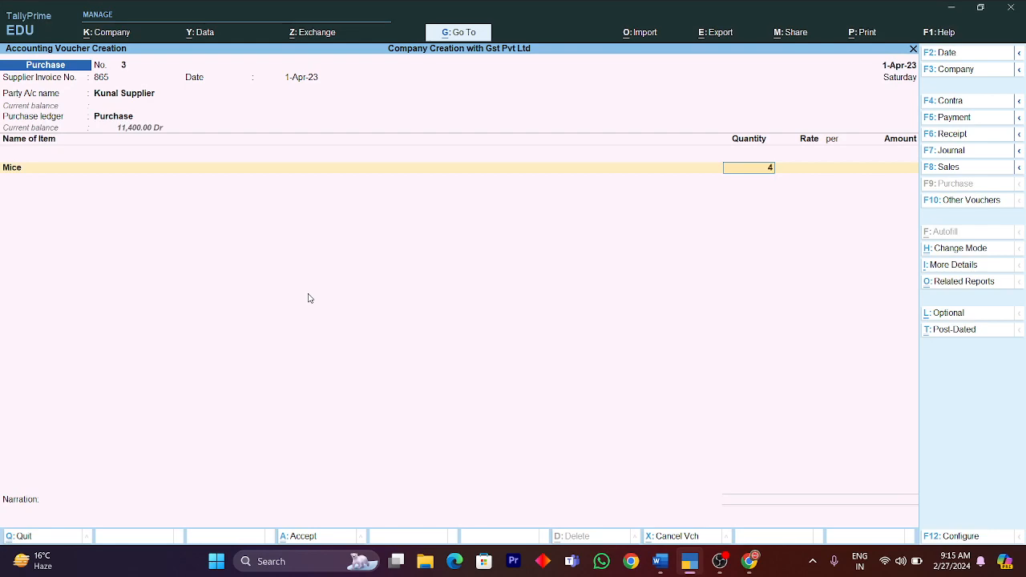
{"action": "key", "text": "Return"}
{"action": "key", "text": "alt+Tab"}
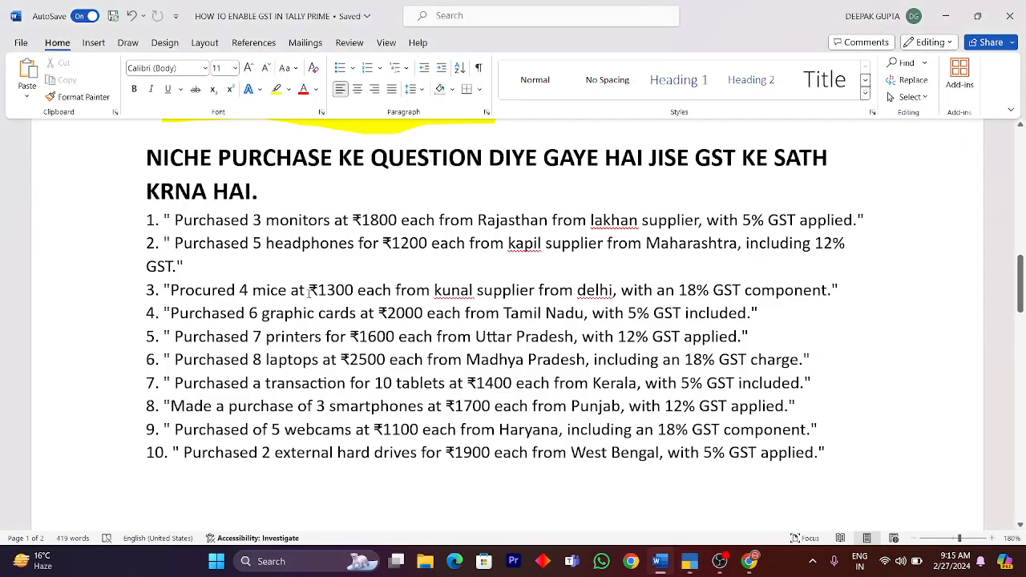
{"action": "key", "text": "alt+Tab"}
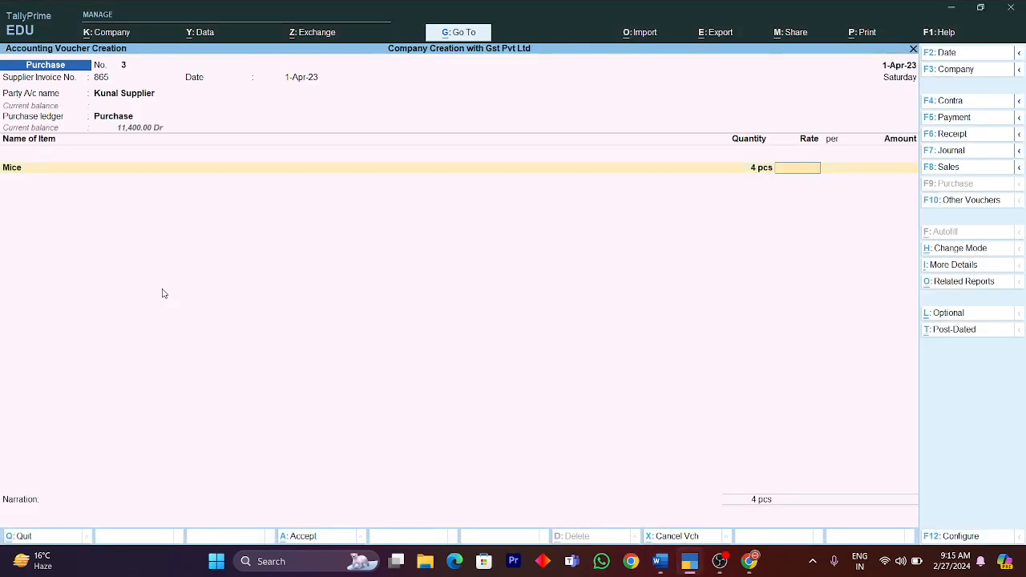
{"action": "type", "text": "1300"}
{"action": "key", "text": "Return"}
{"action": "key", "text": "Return"}
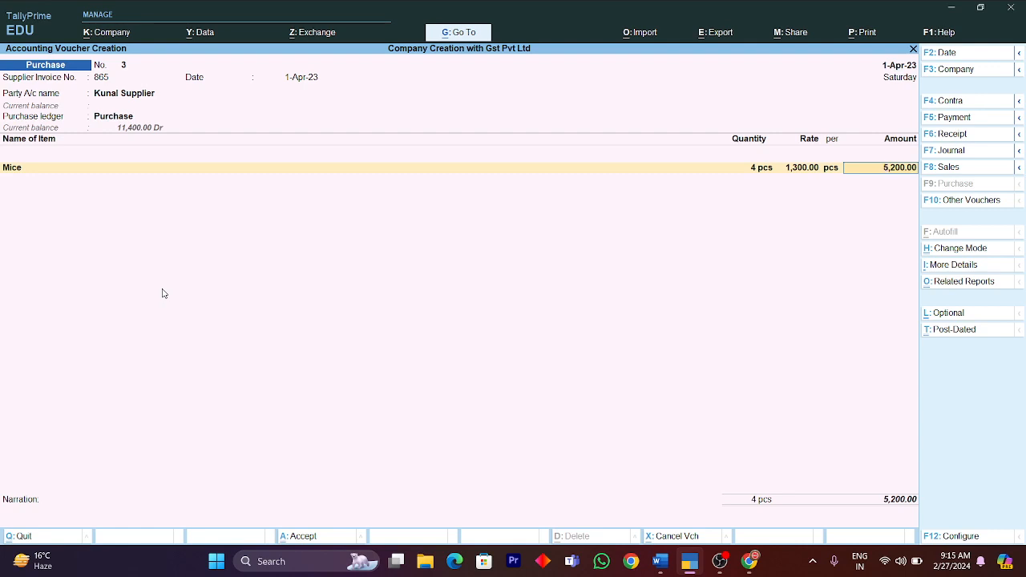
{"action": "key", "text": "Return"}
{"action": "key", "text": "Return"}
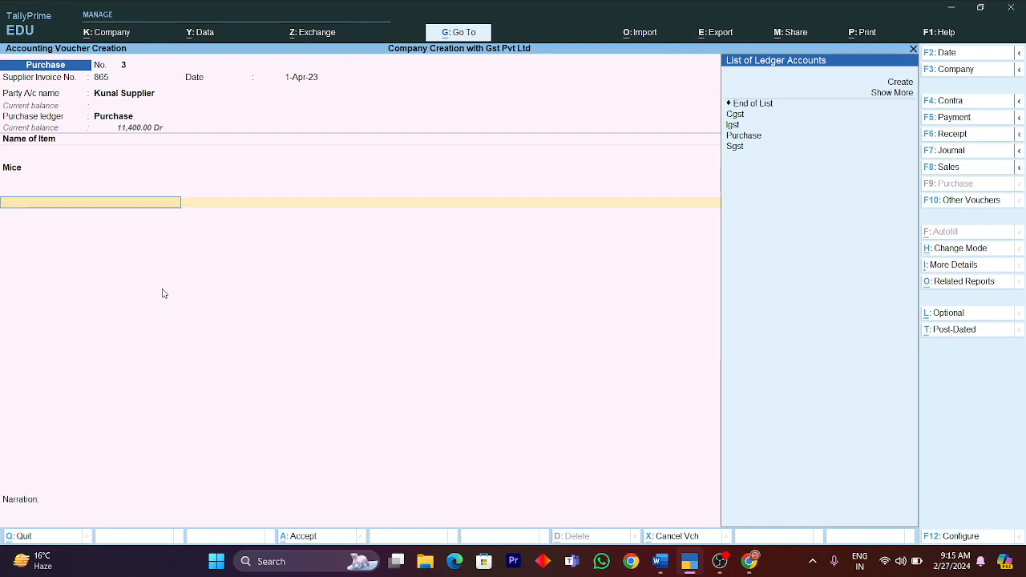
Add the Cgst ledger below the Mice item with its calculated amount
{"action": "key", "text": "Down"}
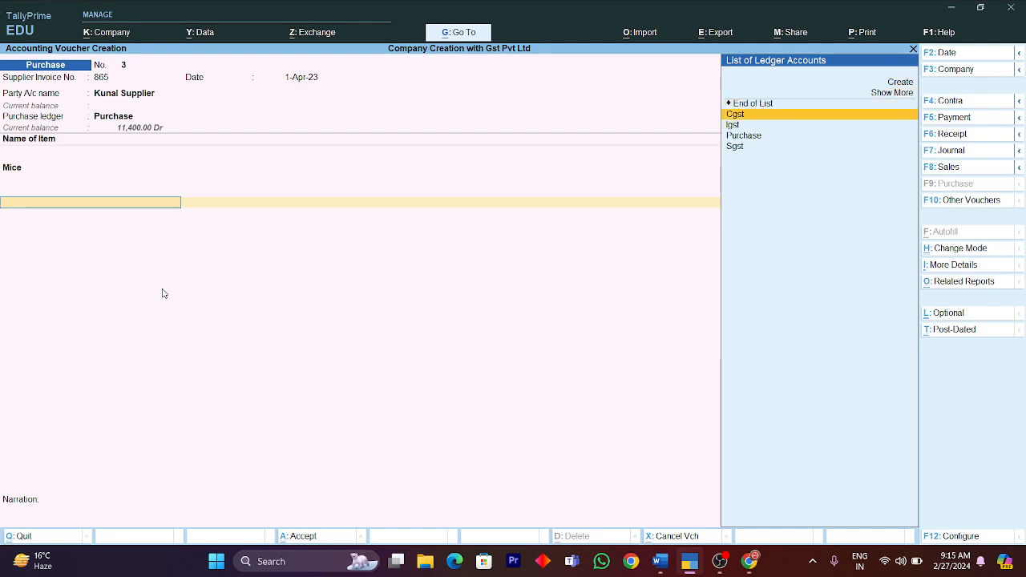
{"action": "key", "text": "Return"}
{"action": "key", "text": "Return"}
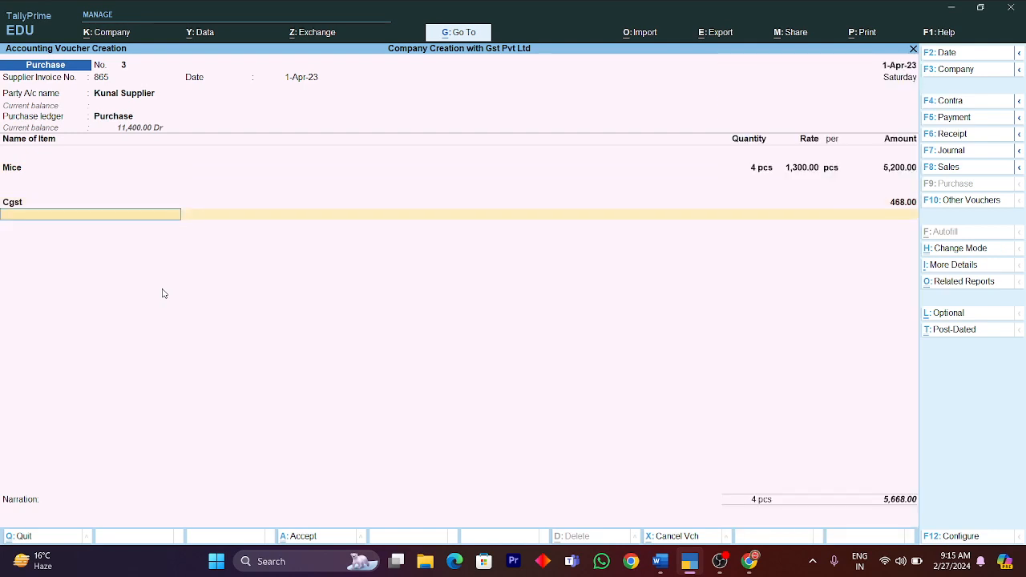
Add the Sgst ledger below Cgst with its calculated amount, and end the ledger list
{"action": "key", "text": "Down"}
{"action": "key", "text": "Down"}
{"action": "key", "text": "Down"}
{"action": "key", "text": "Down"}
{"action": "key", "text": "Down"}
{"action": "key", "text": "Down"}
{"action": "key", "text": "Down"}
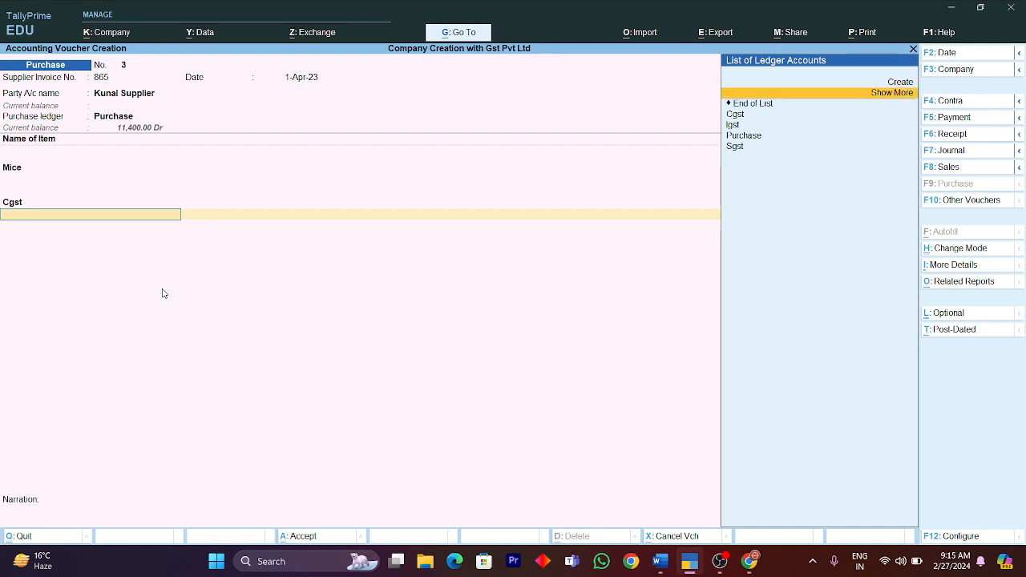
{"action": "key", "text": "Return"}
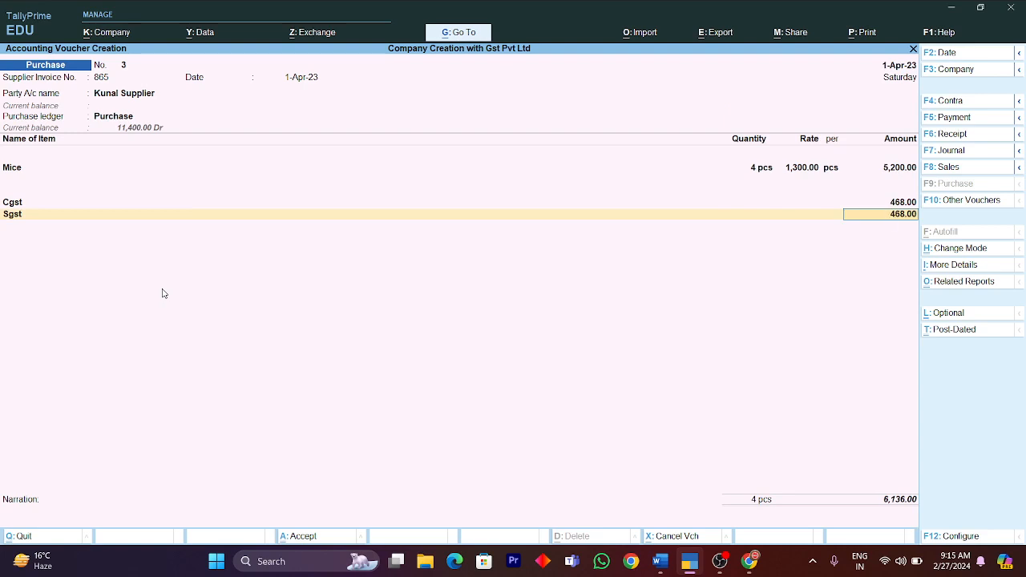
{"action": "key", "text": "Return"}
{"action": "key", "text": "Return"}
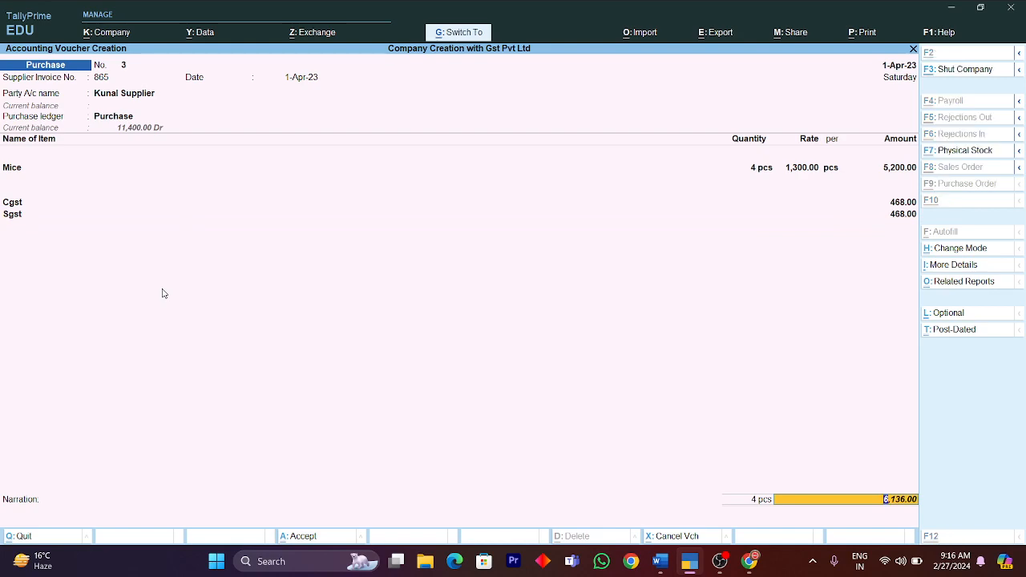
Preview the purchase invoice for the mice, zoom in to examine its details and tax lines, and return to the voucher
{"action": "key", "text": "alt+p"}
{"action": "key", "text": "i"}
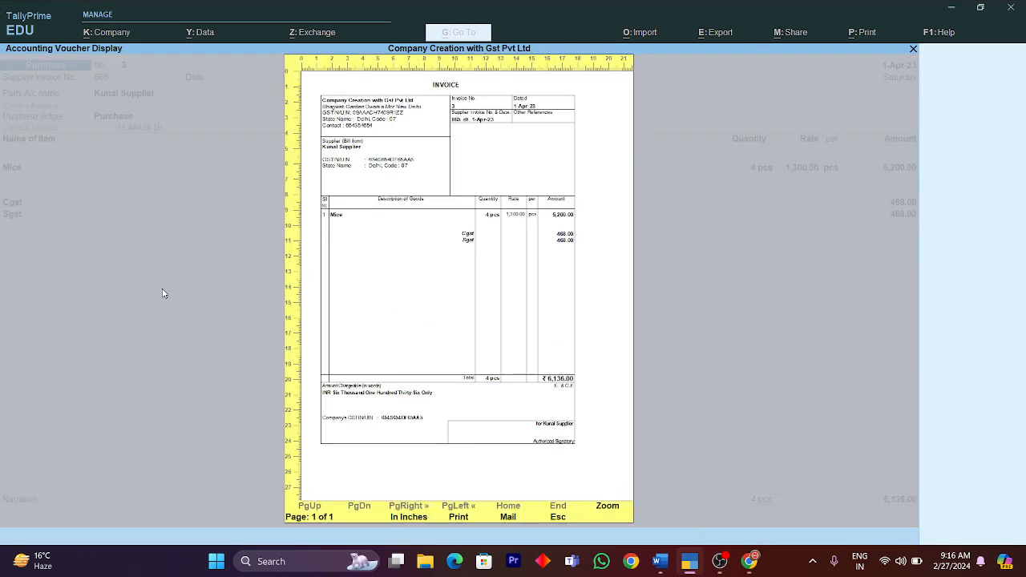
{"action": "key", "text": "Return"}
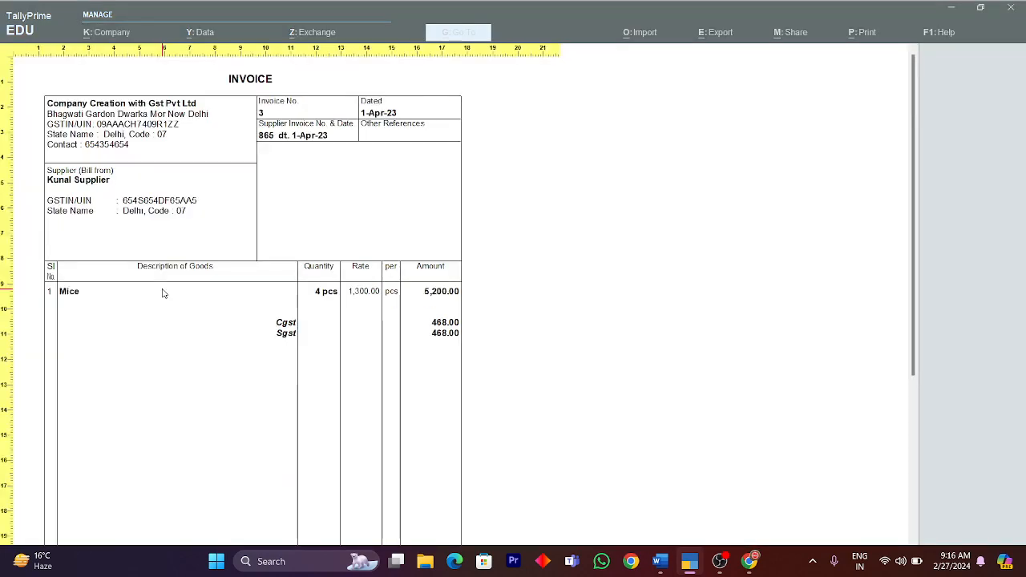
{"action": "scroll", "coordinate": [164, 293], "scroll_direction": "down", "scroll_amount": 3}
{"action": "scroll", "coordinate": [164, 293], "scroll_direction": "up", "scroll_amount": 2}
{"action": "scroll", "coordinate": [164, 293], "scroll_direction": "down", "scroll_amount": 3}
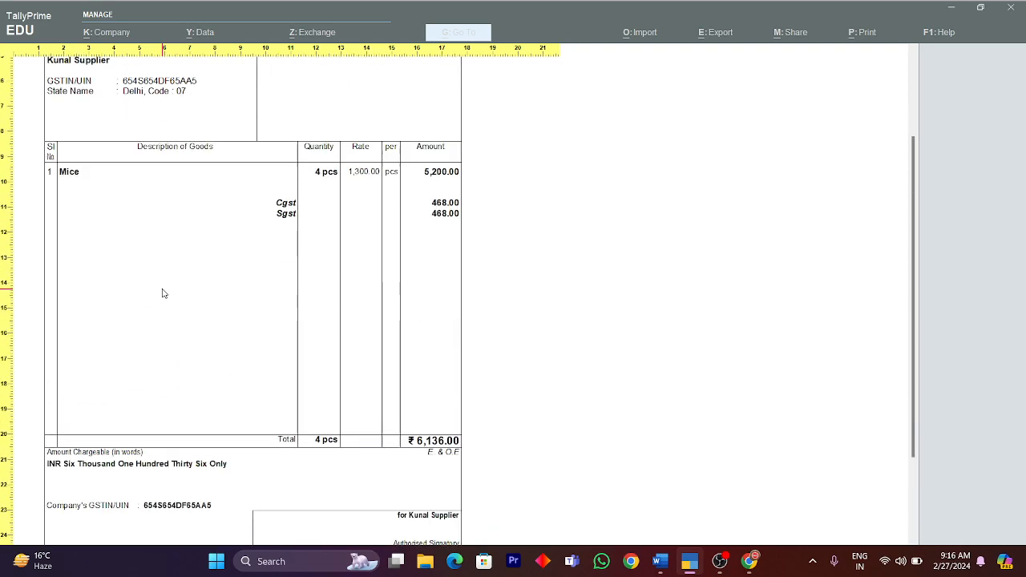
{"action": "scroll", "coordinate": [163, 293], "scroll_direction": "up", "scroll_amount": 4}
{"action": "key", "text": "Return"}
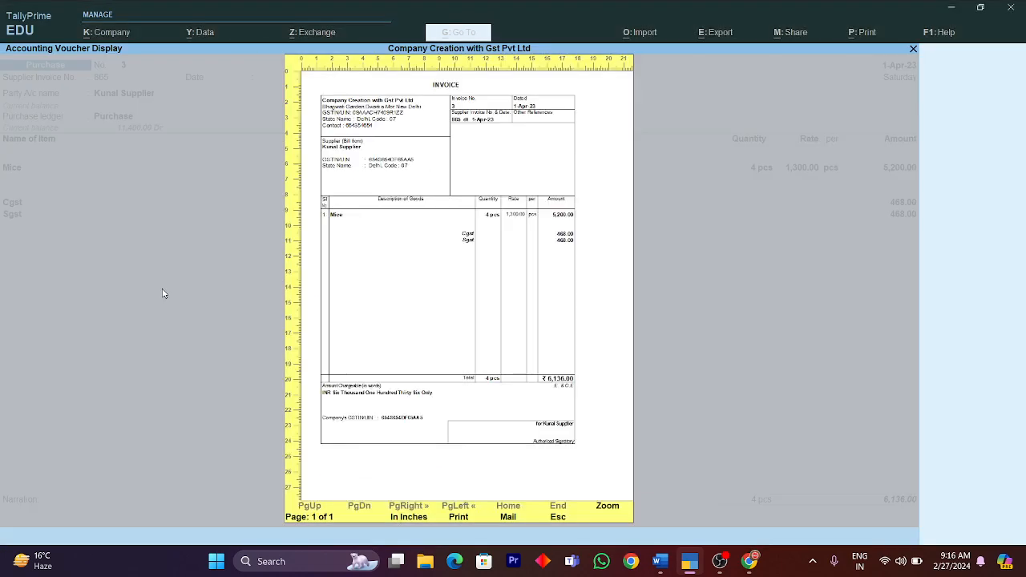
{"action": "key", "text": "Escape"}
{"action": "key", "text": "Escape"}
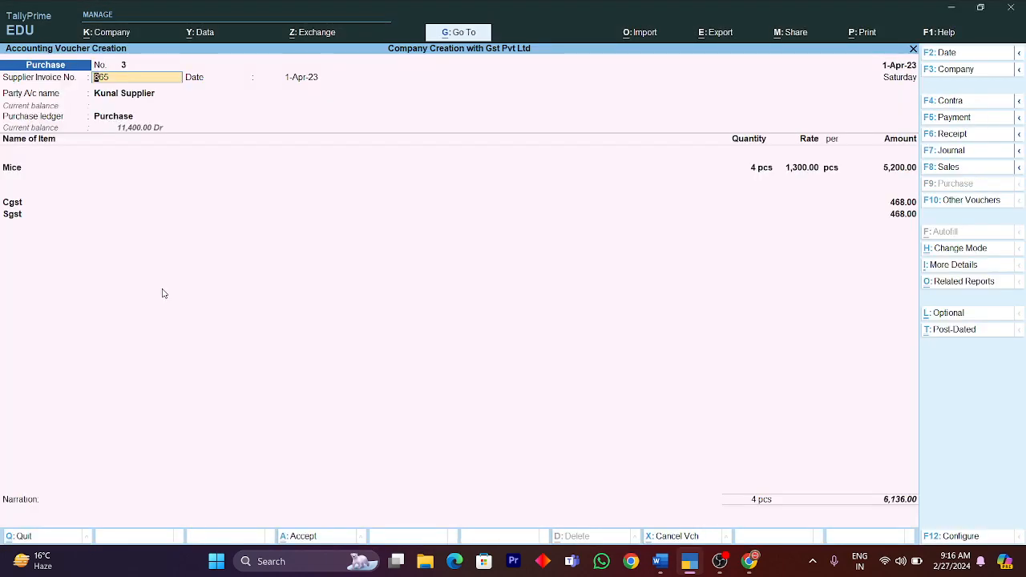
Save the purchase voucher for the mice
{"action": "key", "text": "ctrl"}
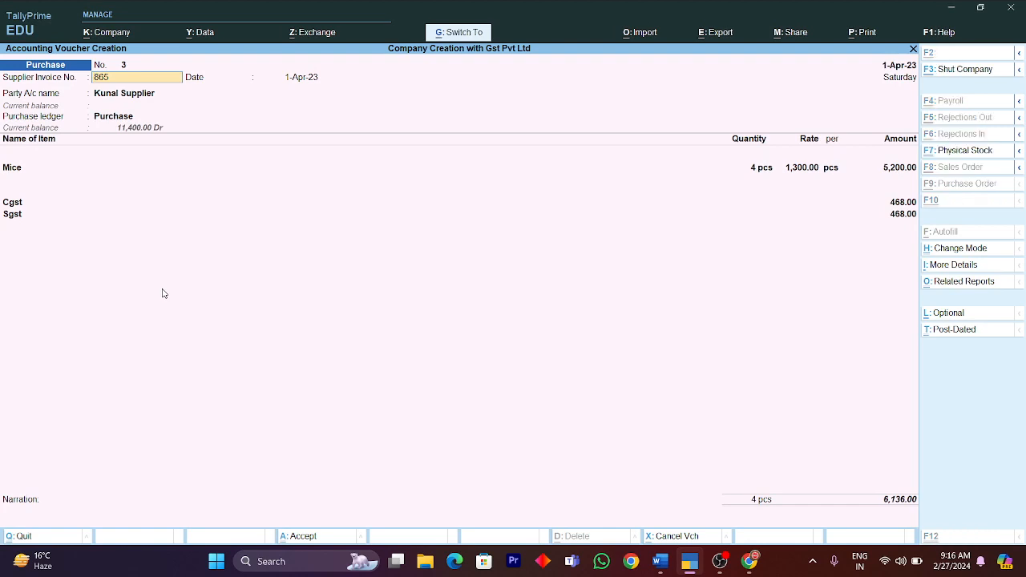
{"action": "key", "text": "ctrl+a"}
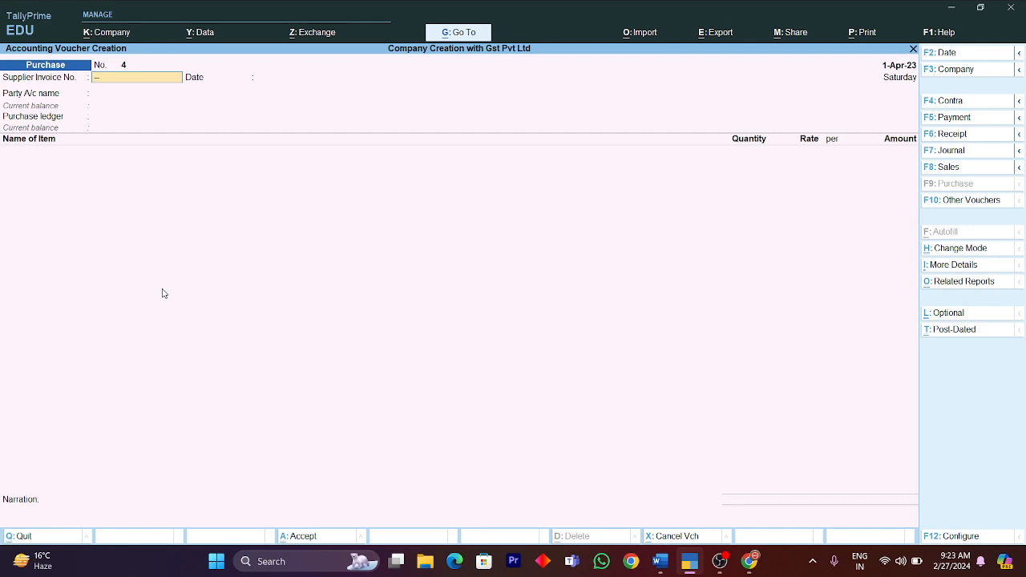
Switch to the Word document and add "from cash" after "Tamil Nadu" in question 4
{"action": "key", "text": "alt+Tab"}
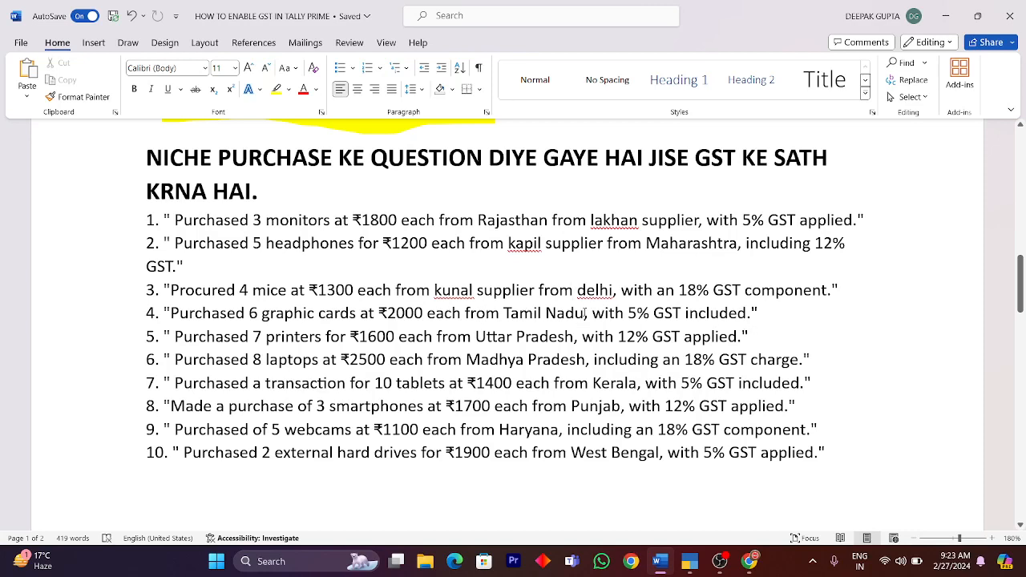
{"action": "left_click", "coordinate": [585, 313]}
{"action": "type", "text": "fro"}
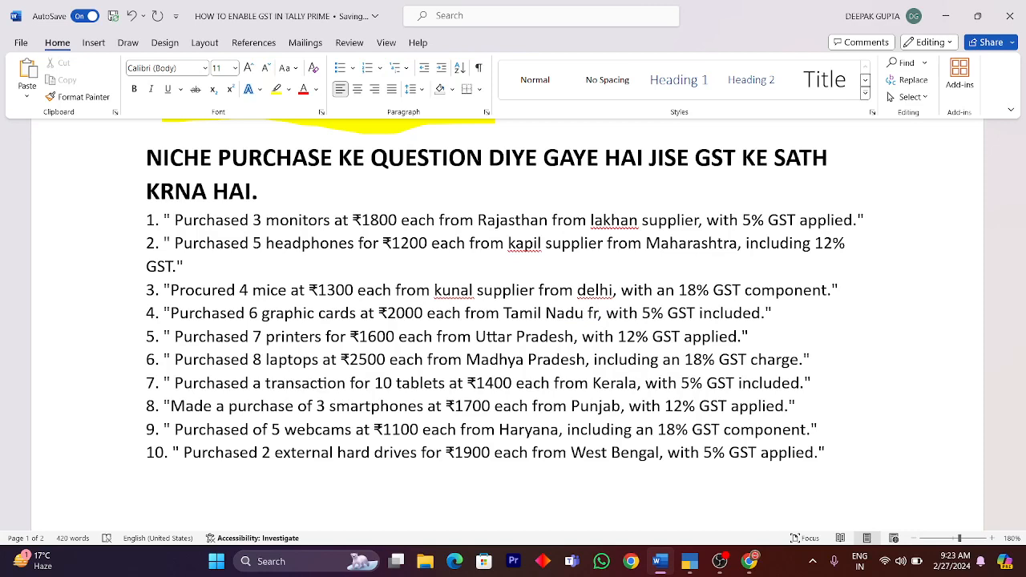
{"action": "type", "text": "m cash"}
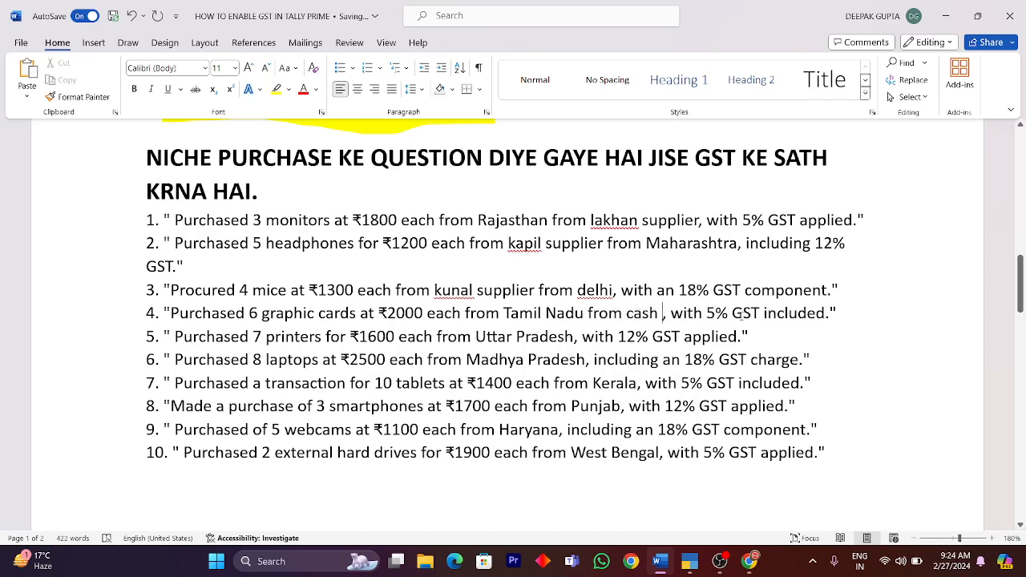
Delete the word "included" after "5% GST" in questions 4 and 7
{"action": "double_click", "coordinate": [800, 315]}
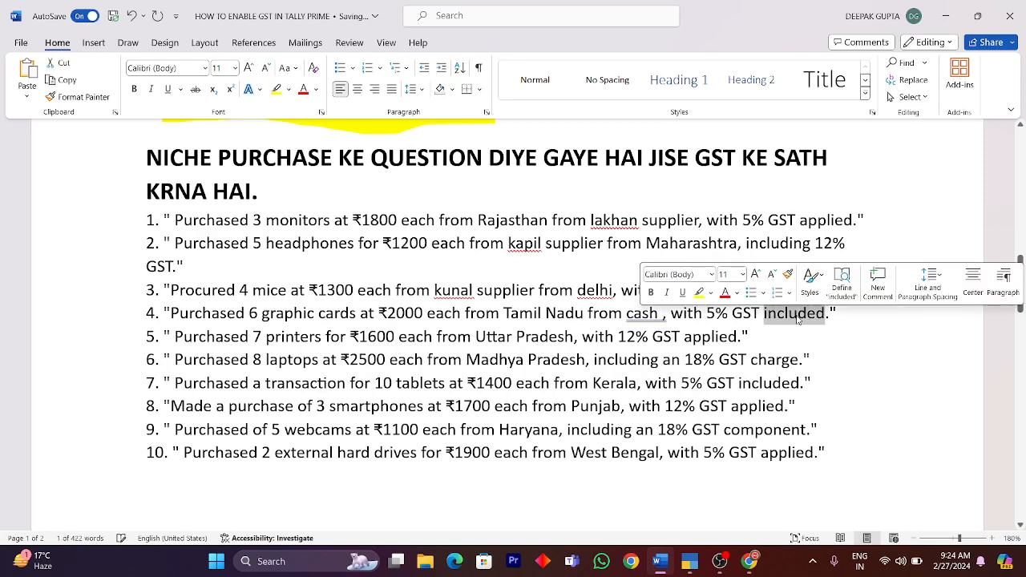
{"action": "key", "text": "BackSpace"}
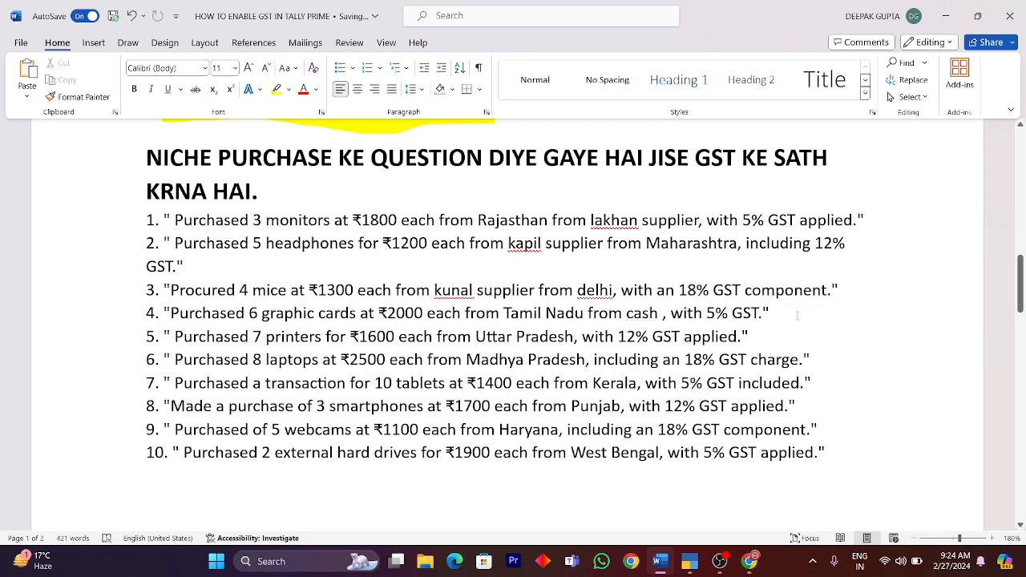
{"action": "double_click", "coordinate": [765, 387]}
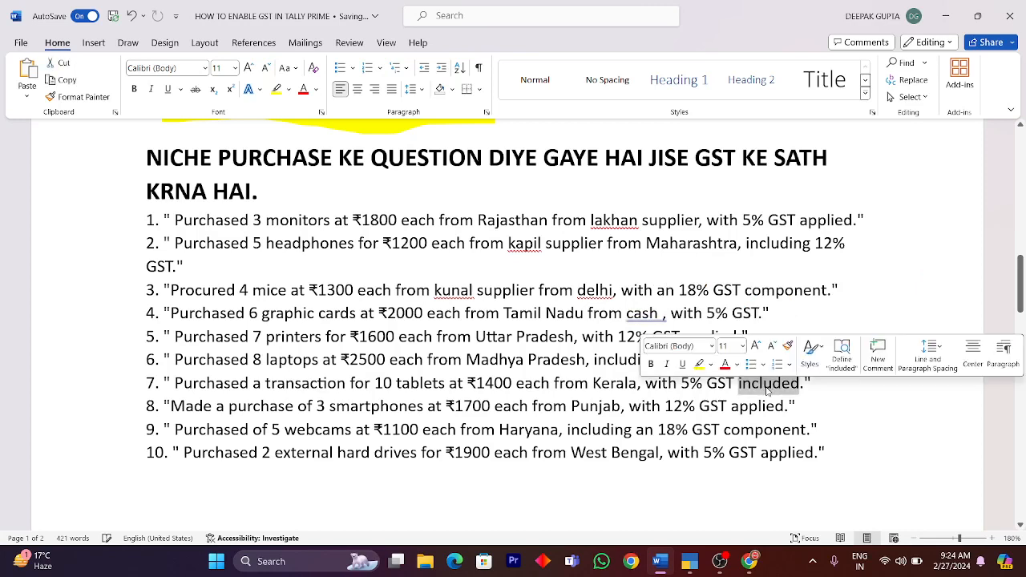
{"action": "key", "text": "BackSpace"}
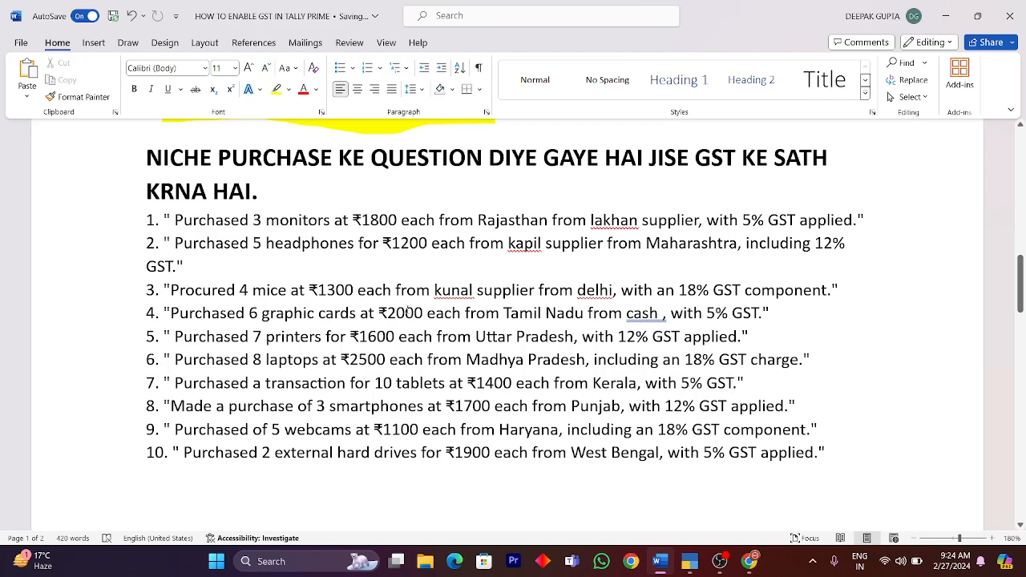
Return to TallyPrime, enter supplier invoice number 866 dated 1-Apr-23, and set the voucher date to 1-Jul-23
{"action": "double_click", "coordinate": [409, 311]}
{"action": "key", "text": "alt+Tab"}
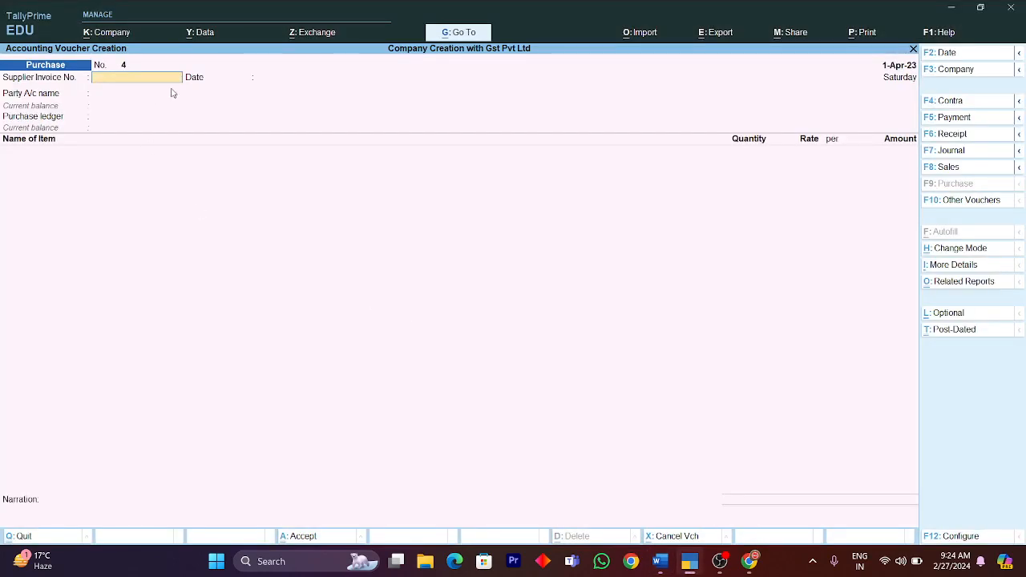
{"action": "type", "text": "866"}
{"action": "key", "text": "Return"}
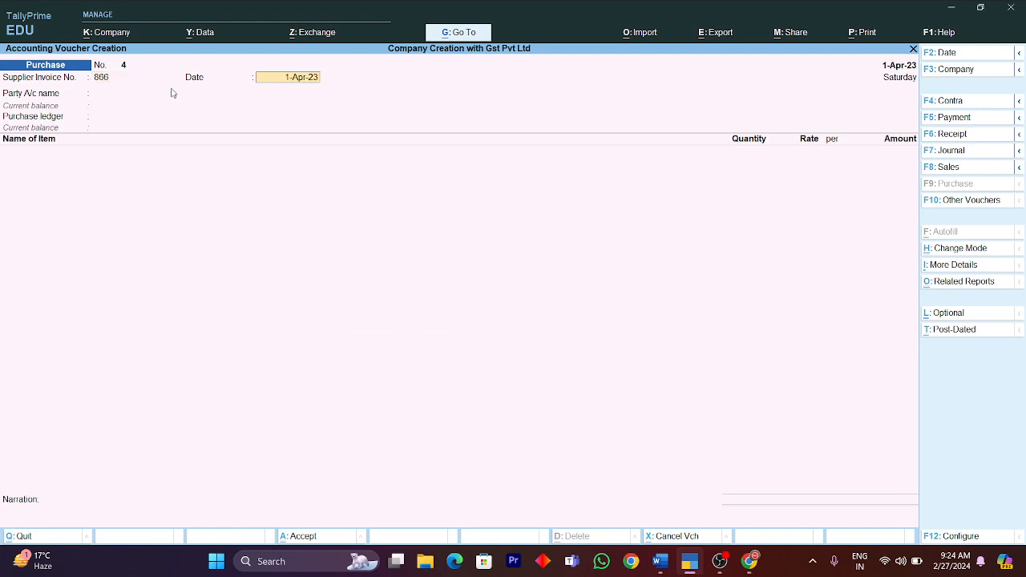
{"action": "key", "text": "F2"}
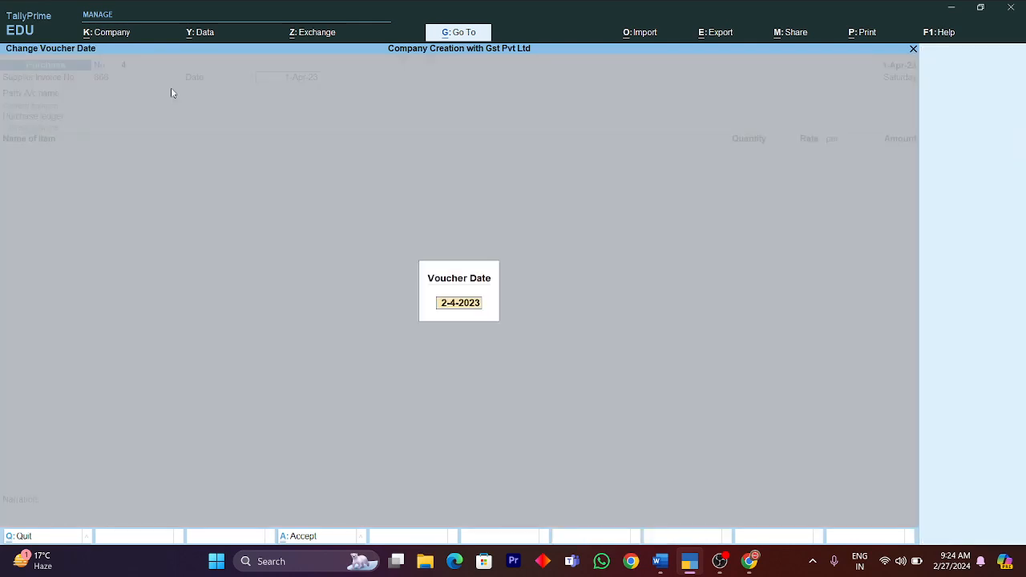
{"action": "type", "text": "jul"}
{"action": "key", "text": "Return"}
{"action": "key", "text": "Return"}
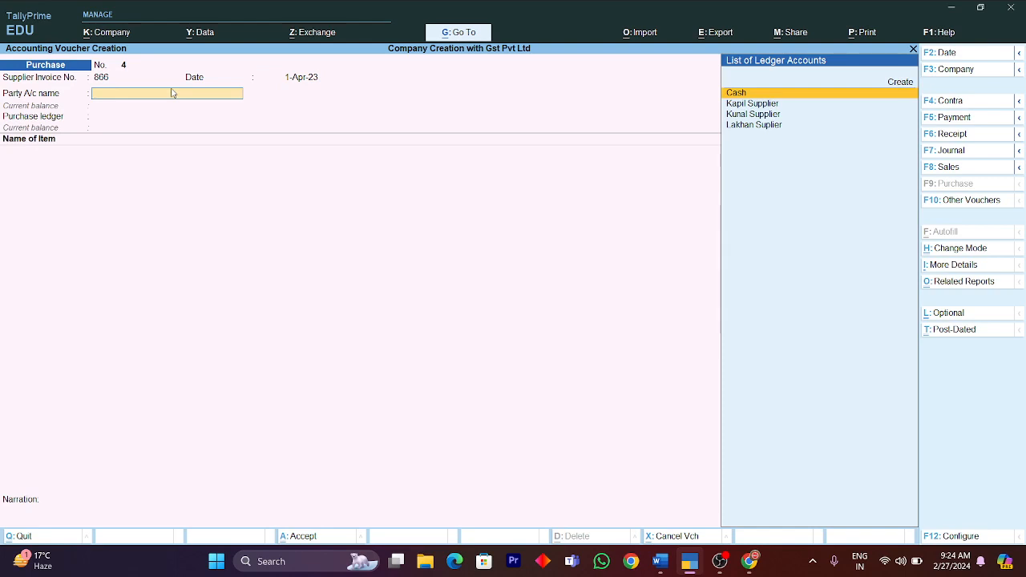
Choose Cash as the party account, leave the receipt details blank, and keep Cash as supplier and mailing name without an address
{"action": "key", "text": "Return"}
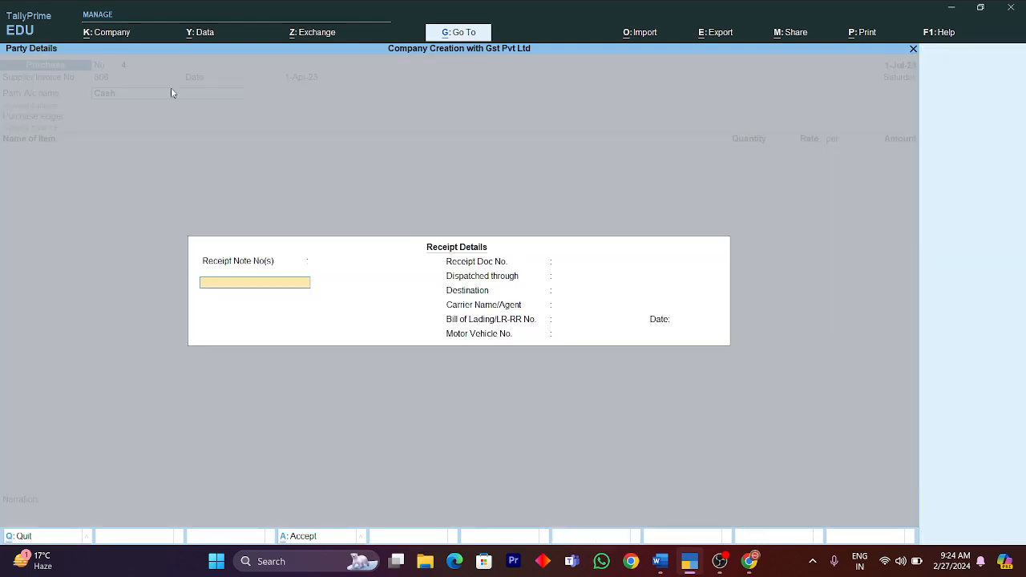
{"action": "key", "text": "Return"}
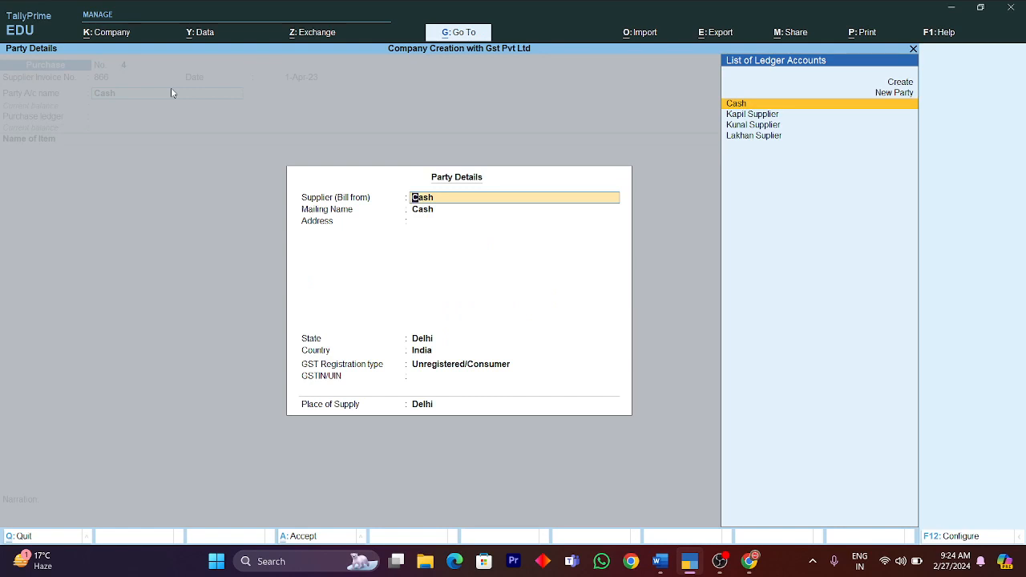
{"action": "key", "text": "Return"}
{"action": "key", "text": "Return"}
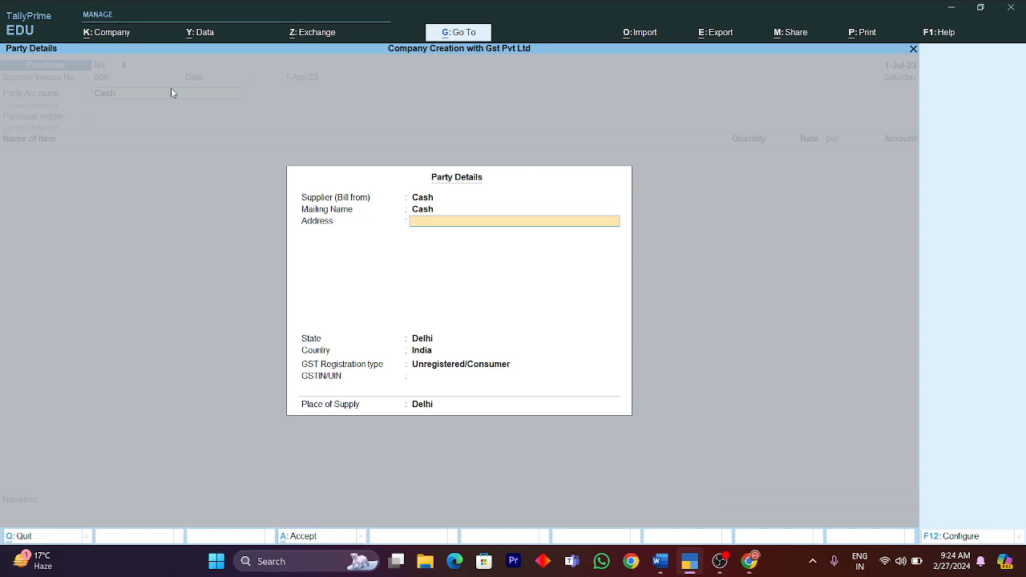
{"action": "key", "text": "BackSpace"}
{"action": "key", "text": "BackSpace"}
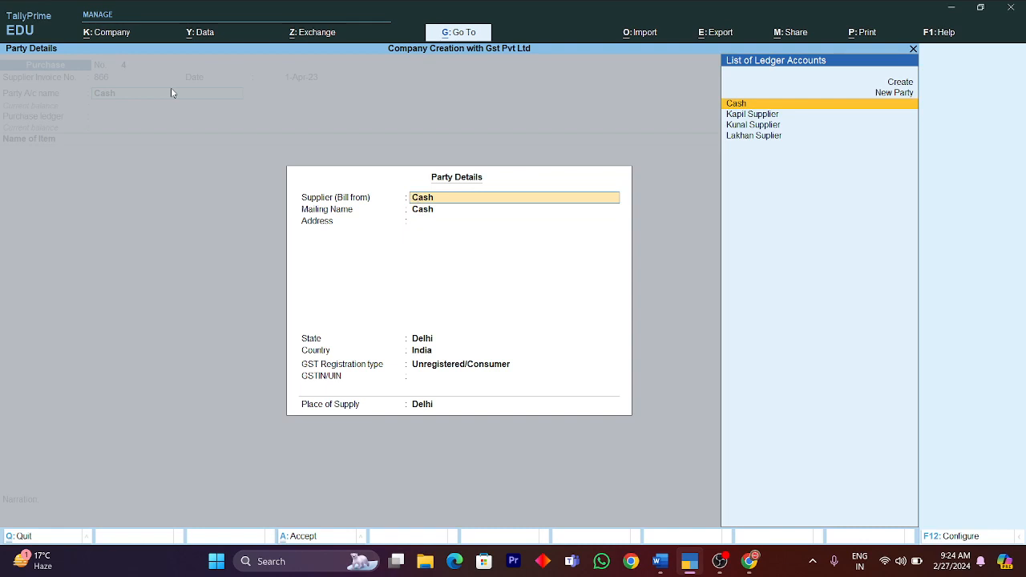
{"action": "key", "text": "Return"}
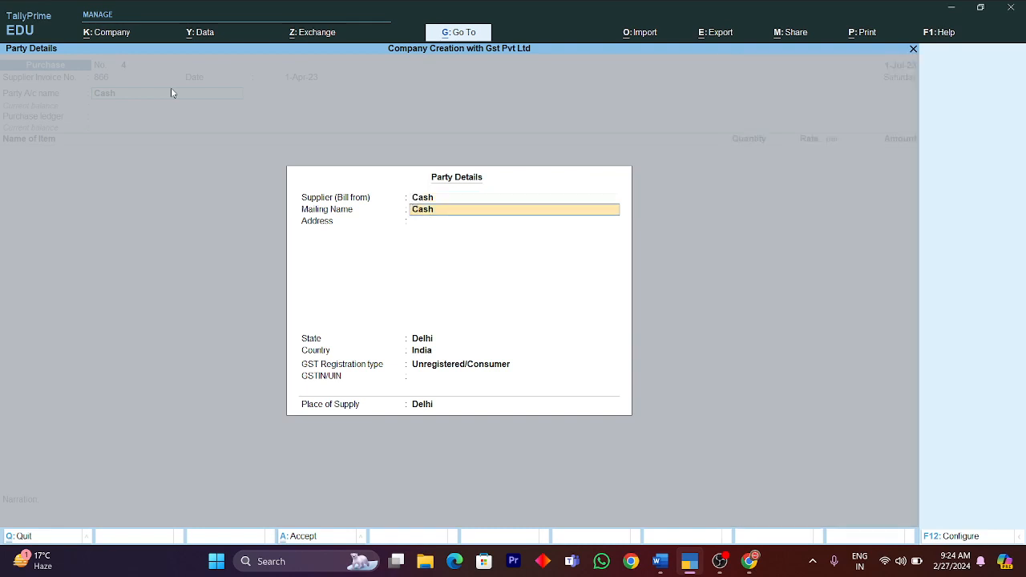
{"action": "key", "text": "Return"}
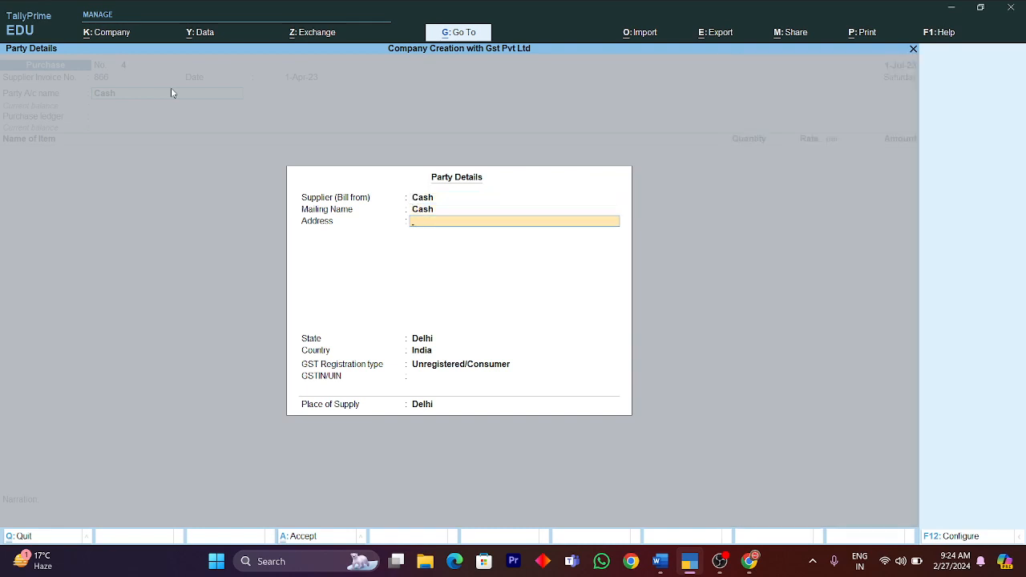
{"action": "key", "text": "Return"}
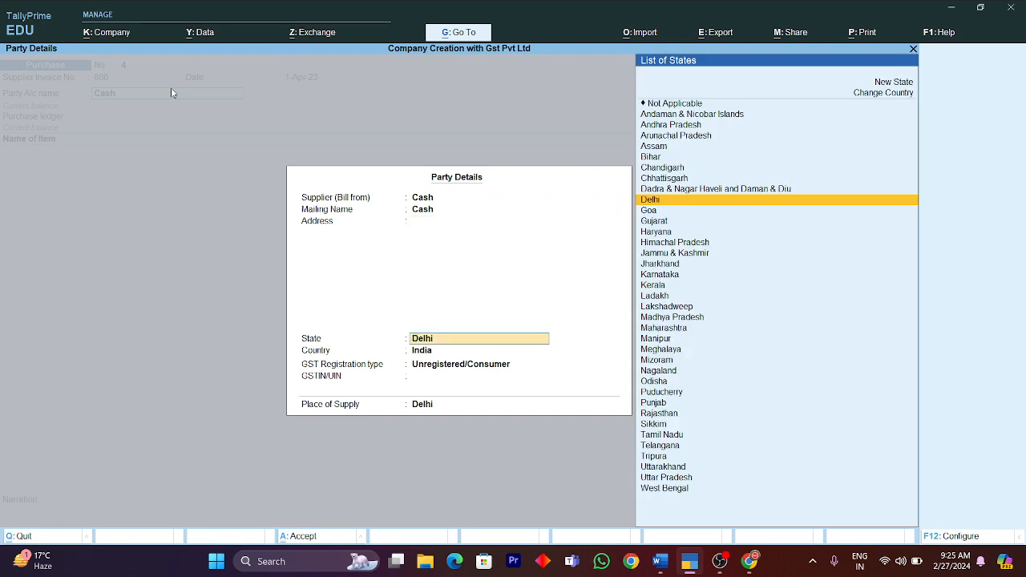
Set the party's state to Tamil Nadu, as given in question 4 of the Word document
{"action": "key", "text": "alt+Tab"}
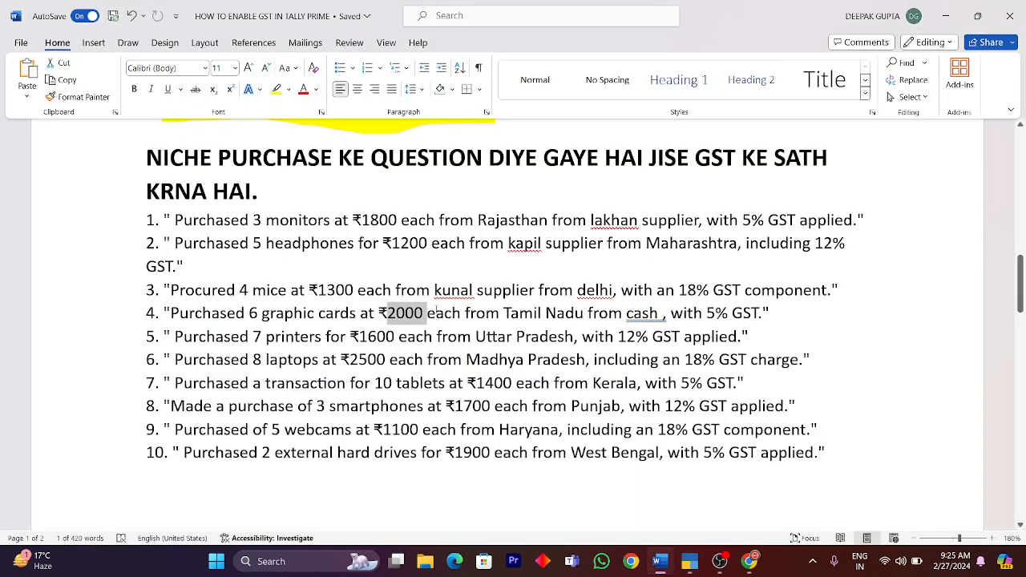
{"action": "double_click", "coordinate": [529, 315]}
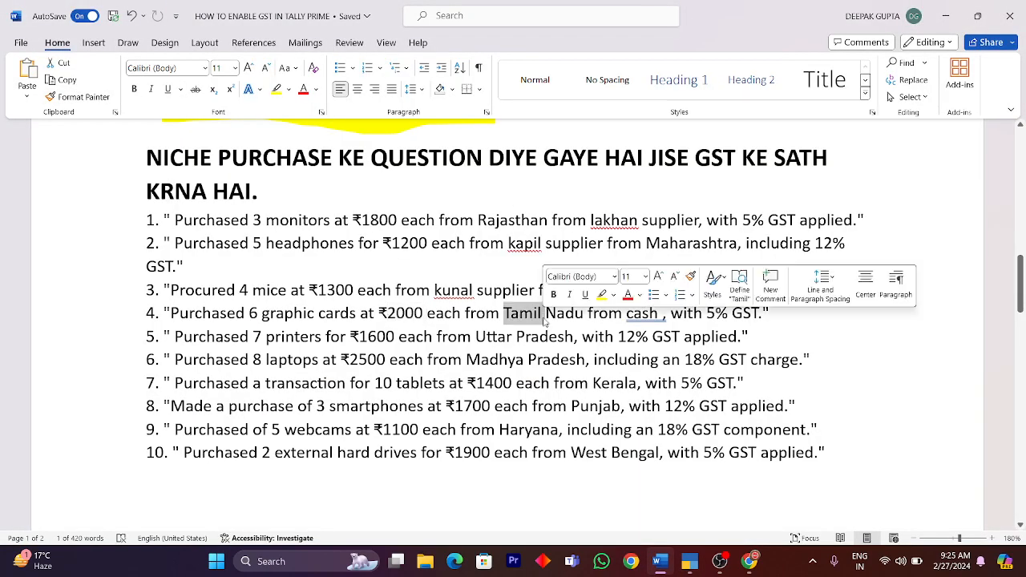
{"action": "key", "text": "alt+Tab"}
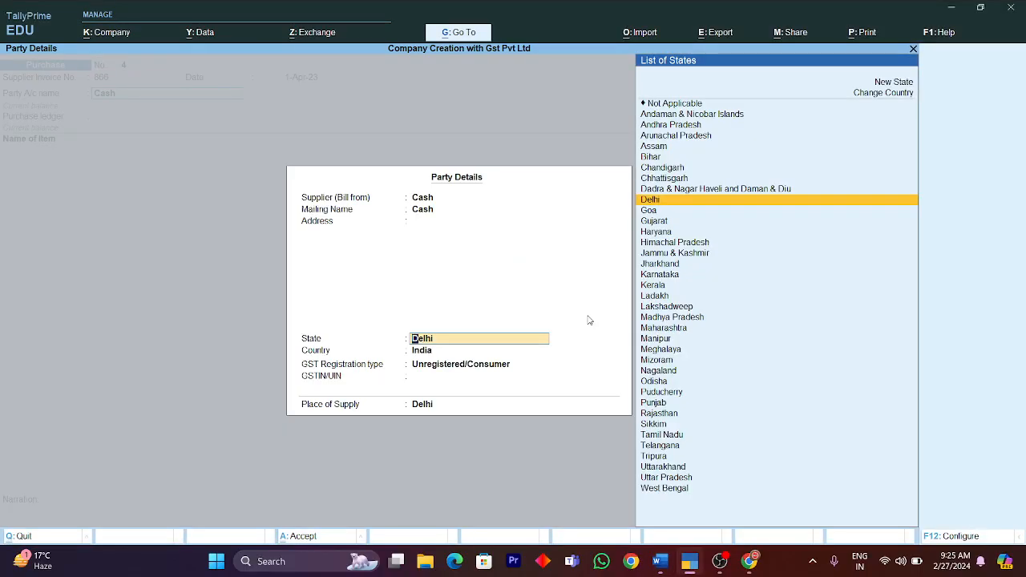
{"action": "type", "text": "Tami"}
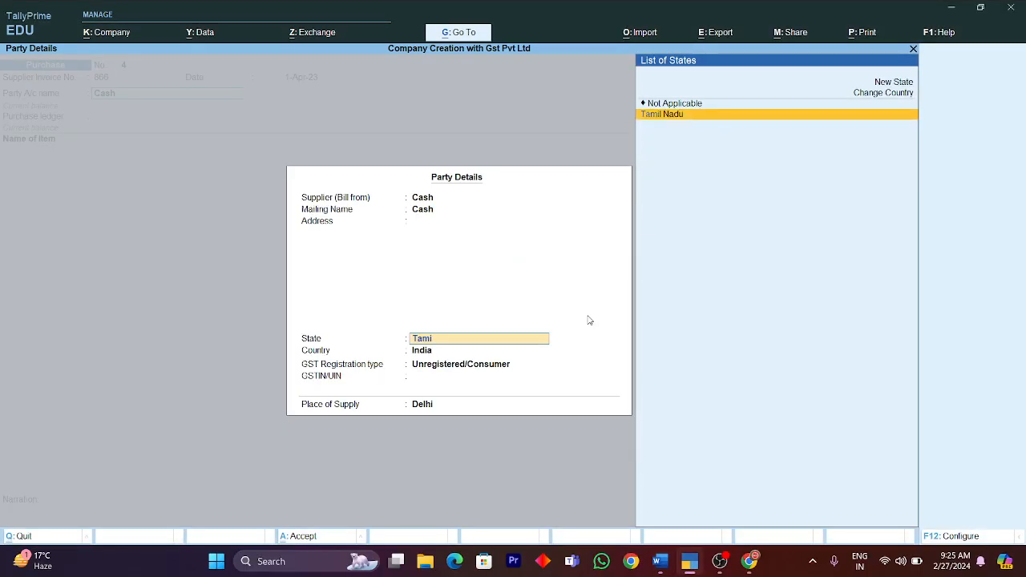
{"action": "key", "text": "Return"}
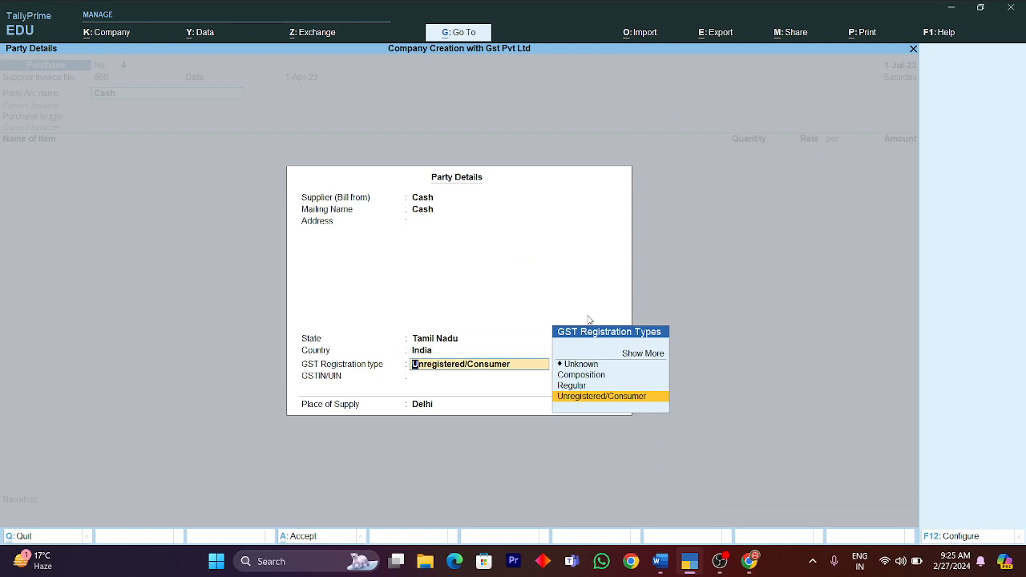
Set the party's GST registration type to Regular, enter its GSTIN, and keep Delhi as the place of supply
{"action": "key", "text": "Up"}
{"action": "key", "text": "Return"}
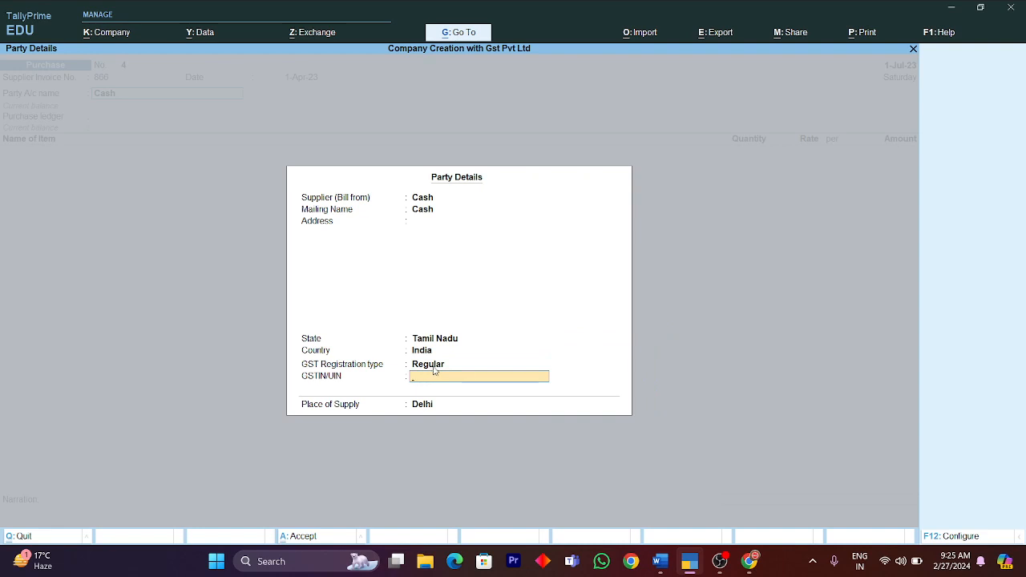
{"action": "type", "text": "A6S5DF65A4"}
{"action": "key", "text": "Return"}
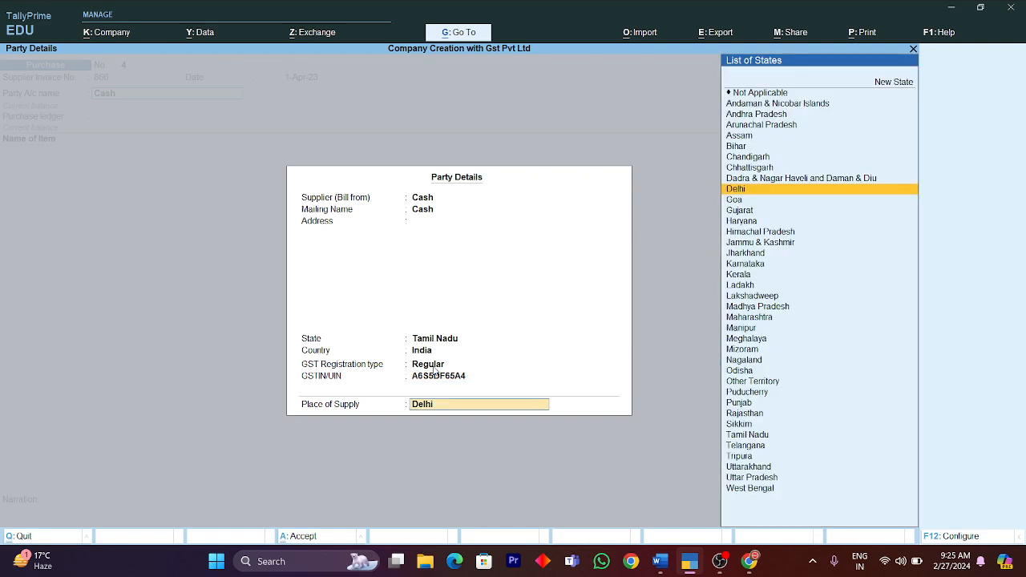
{"action": "key", "text": "Return"}
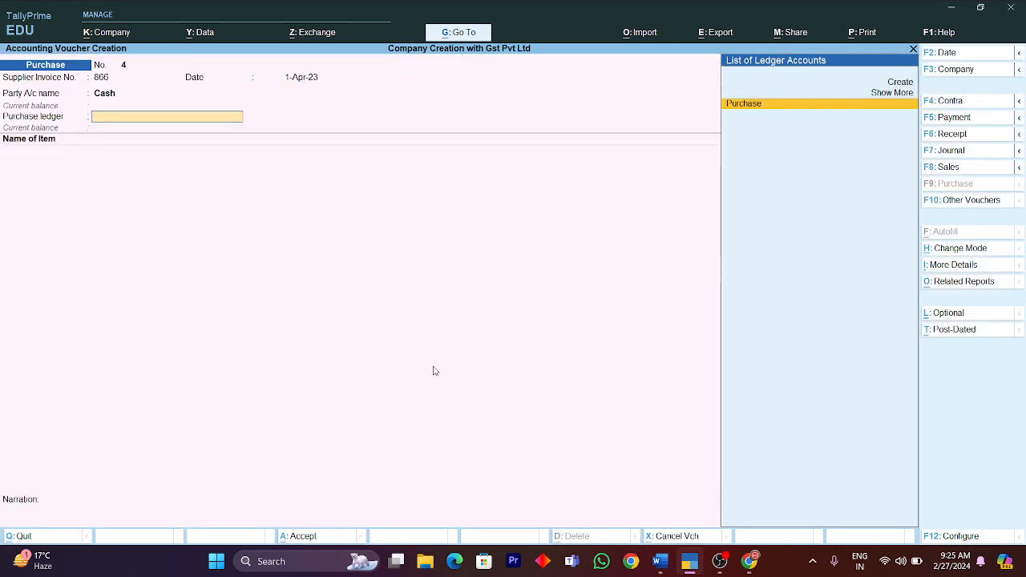
Select Purchase as the purchase ledger and check the item to buy in the Word document
{"action": "key", "text": "Return"}
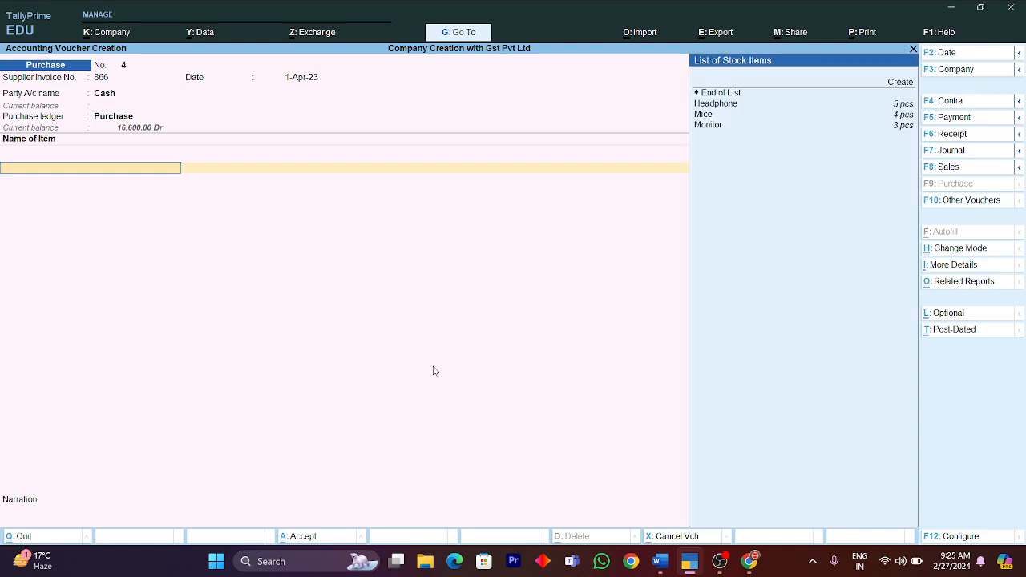
{"action": "key", "text": "alt+Tab"}
{"action": "key", "text": "alt+Tab"}
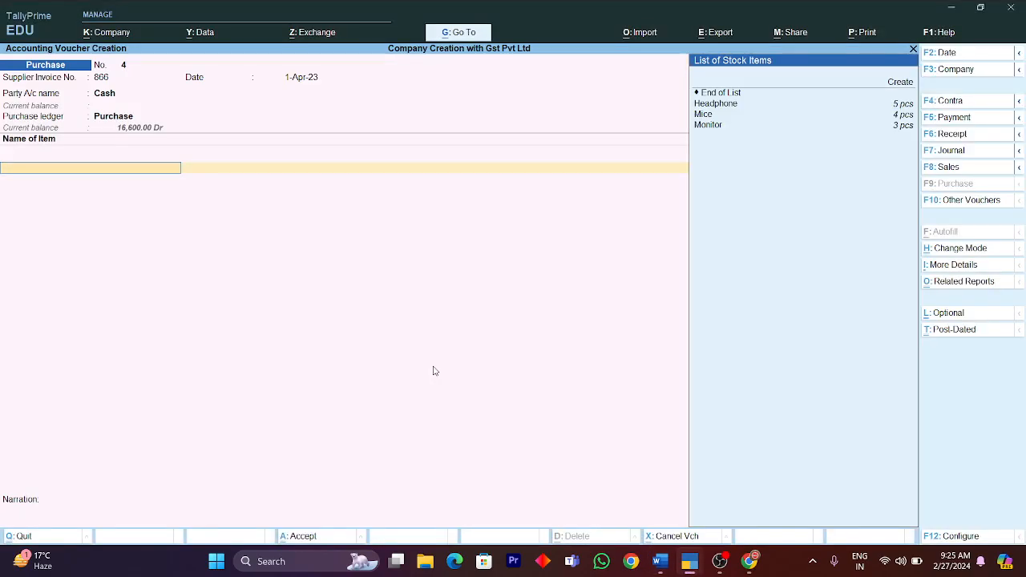
Start a new stock item named "Grahic Card" under the Computer group, with pcs as its unit
{"action": "key", "text": "alt+c"}
{"action": "type", "text": "Gr"}
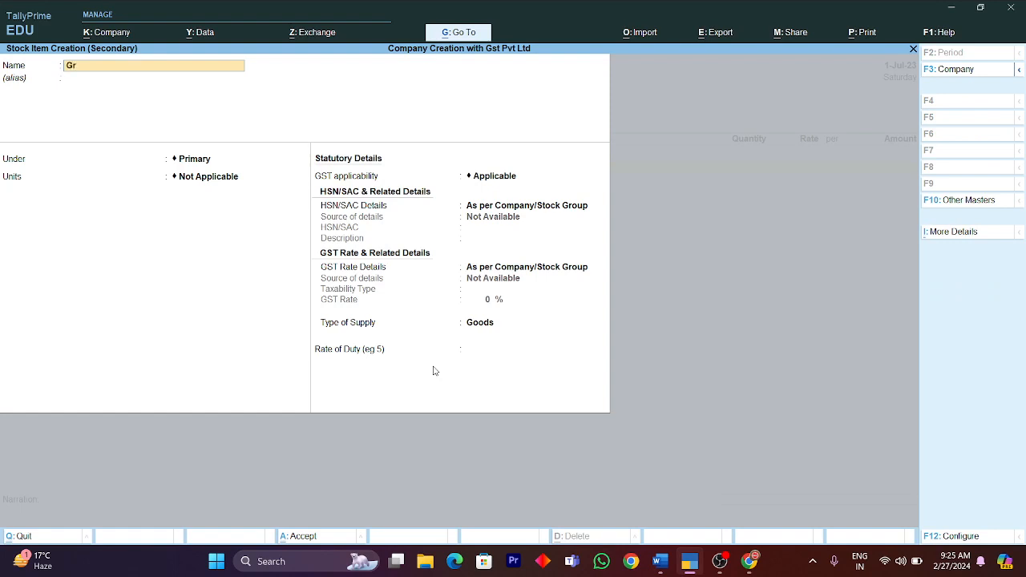
{"action": "type", "text": "ahic Card"}
{"action": "key", "text": "Return"}
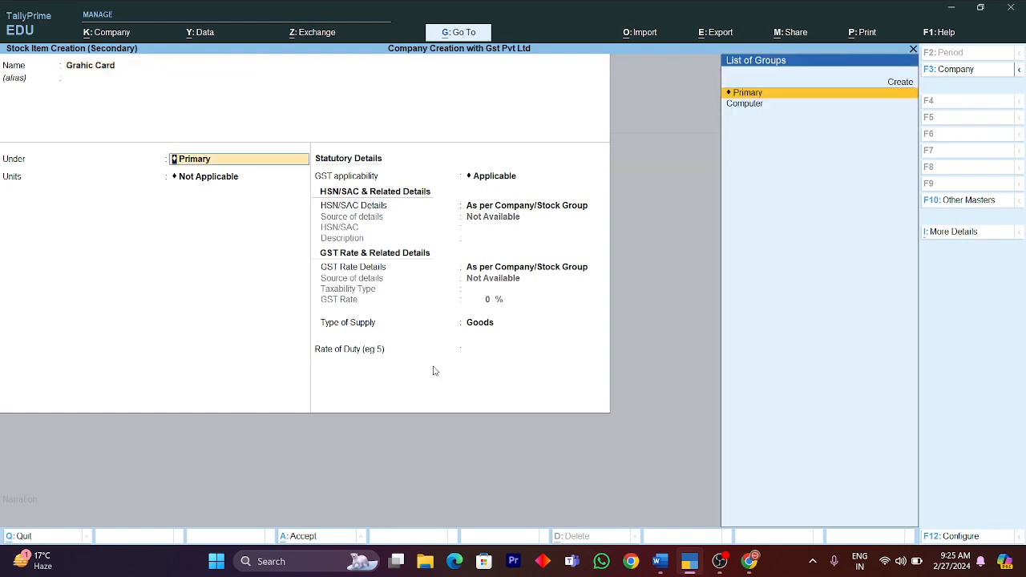
{"action": "key", "text": "Down"}
{"action": "key", "text": "Return"}
{"action": "type", "text": "pcs"}
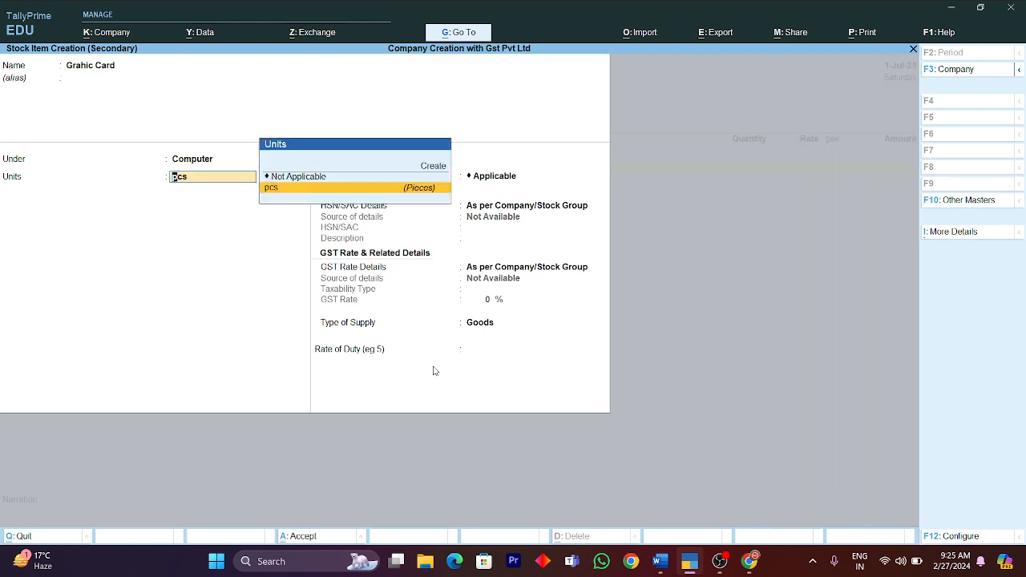
{"action": "key", "text": "Return"}
Specify the HSN/SAC details directly on the stock item with code 6585, leaving the description empty
{"action": "key", "text": "Return"}
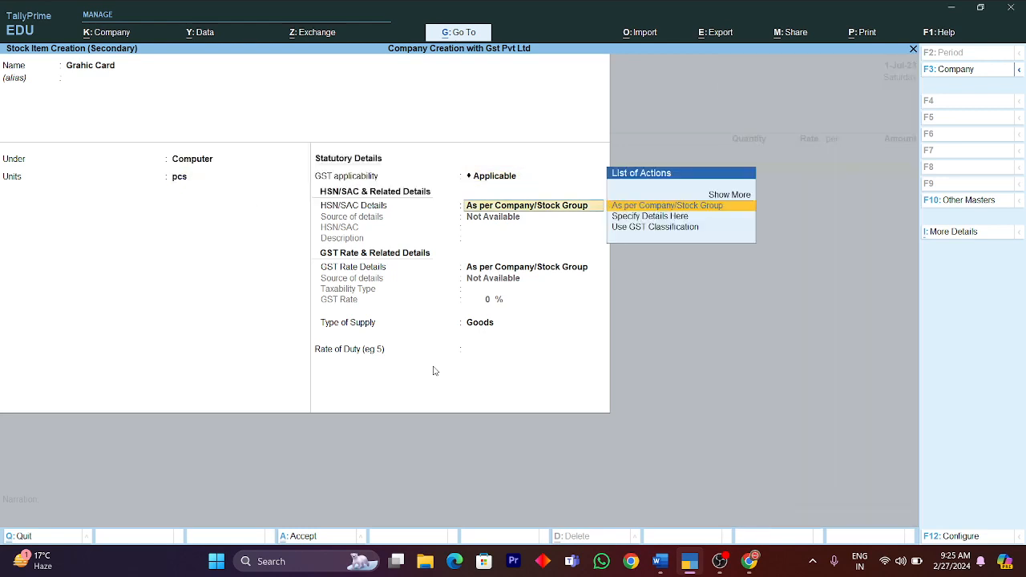
{"action": "key", "text": "Down"}
{"action": "key", "text": "Return"}
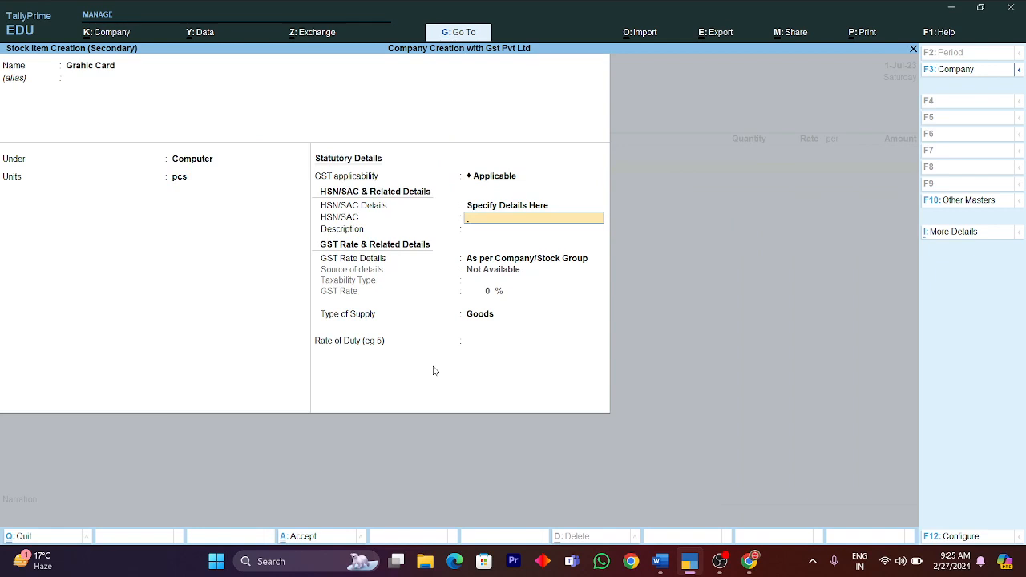
{"action": "type", "text": "6585"}
{"action": "key", "text": "Return"}
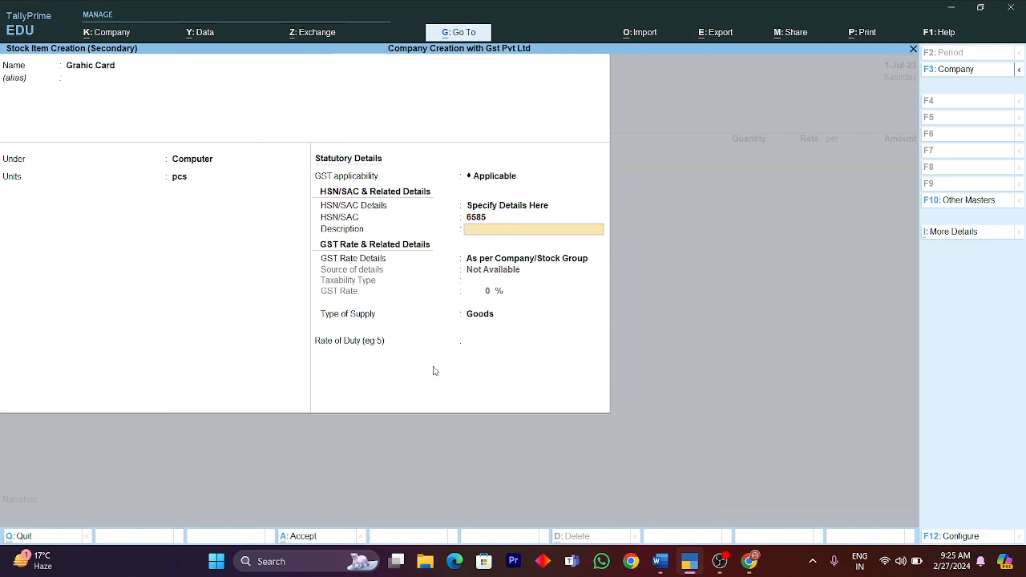
{"action": "key", "text": "Return"}
Specify a taxable GST rate of 5% for the item as in question 4, keep Goods as supply type, and save it
{"action": "key", "text": "Down"}
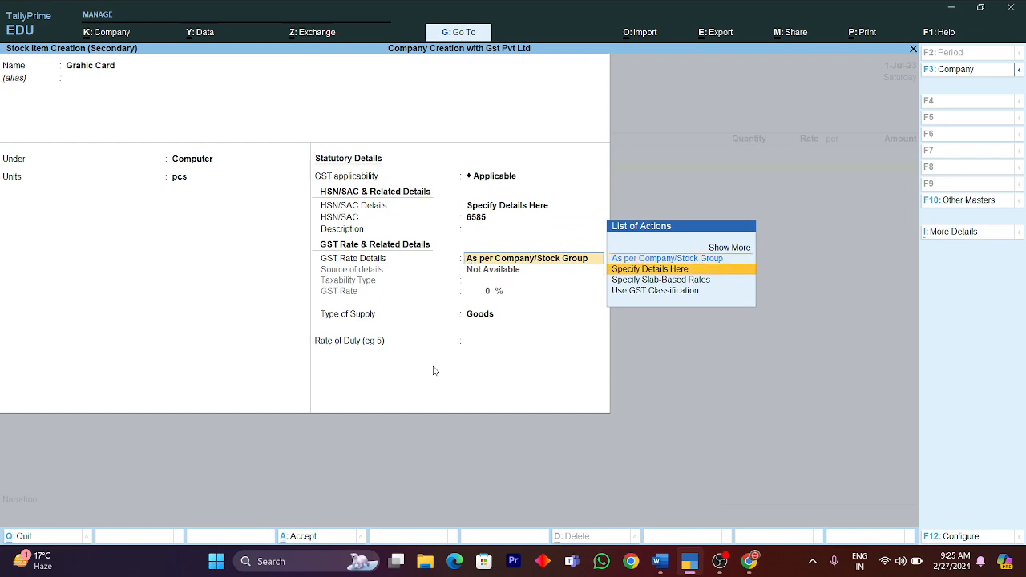
{"action": "key", "text": "Return"}
{"action": "key", "text": "Return"}
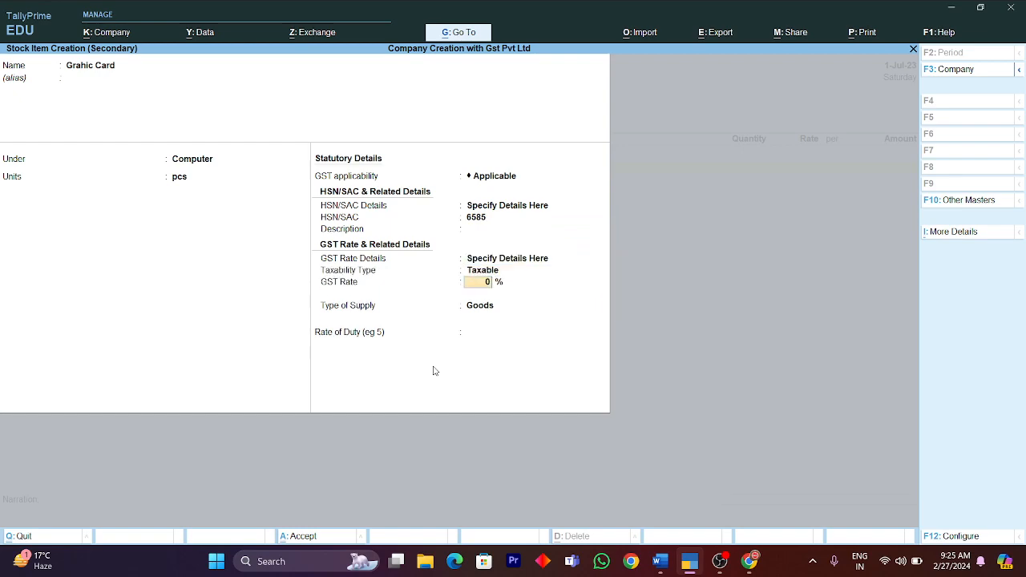
{"action": "key", "text": "alt+Tab"}
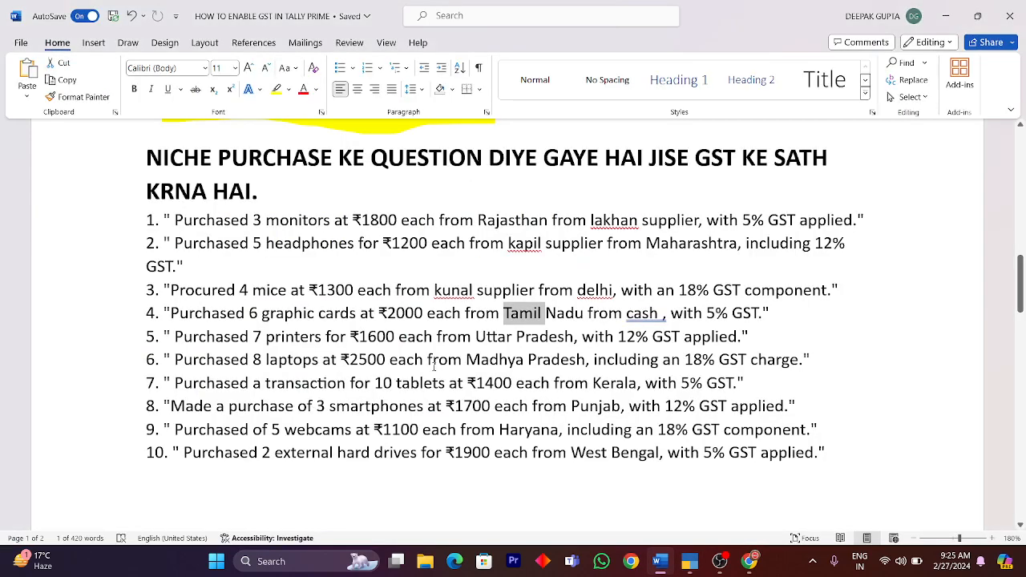
{"action": "key", "text": "alt+Tab"}
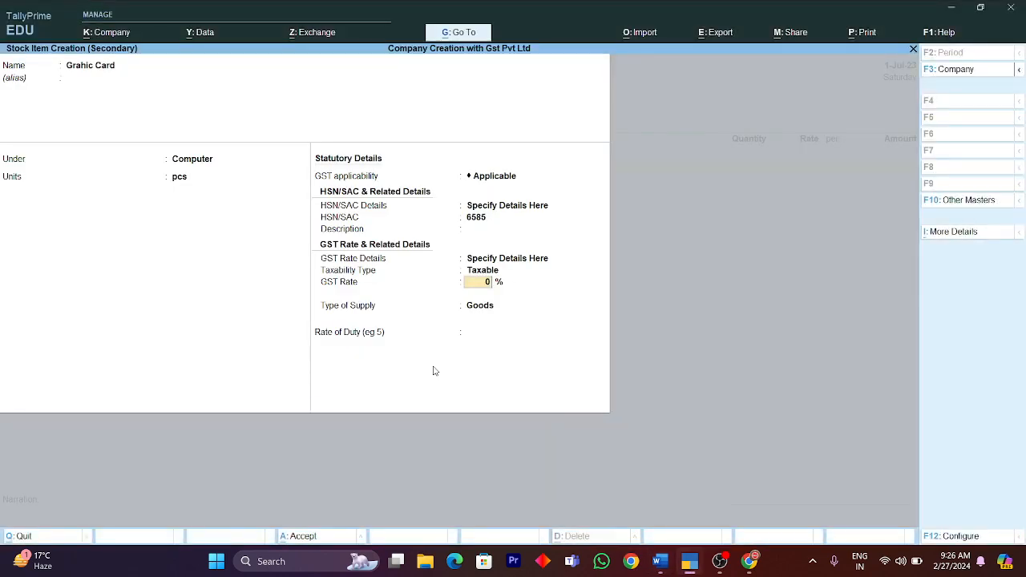
{"action": "type", "text": "5"}
{"action": "key", "text": "Return"}
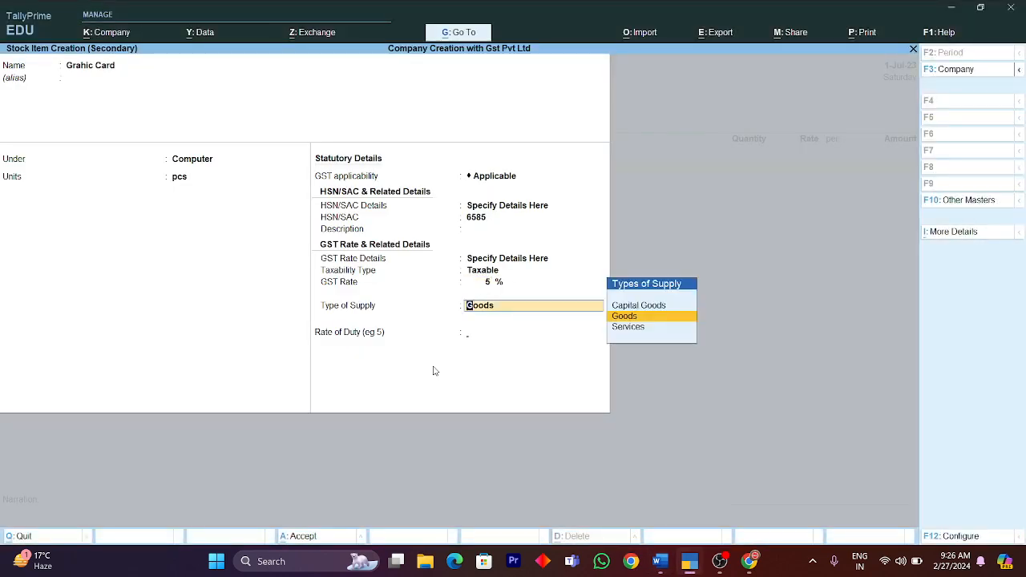
{"action": "key", "text": "Return"}
{"action": "key", "text": "Return"}
{"action": "key", "text": "Return"}
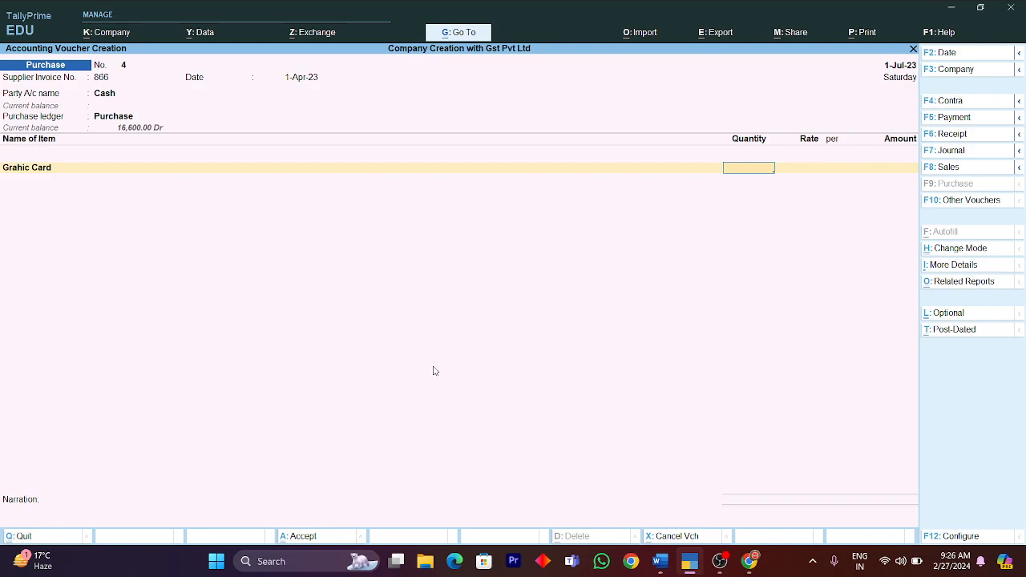
Enter a quantity of 6 pcs at a rate of 2000 for the Grahic Card, as given in question 4
{"action": "key", "text": "alt+Tab"}
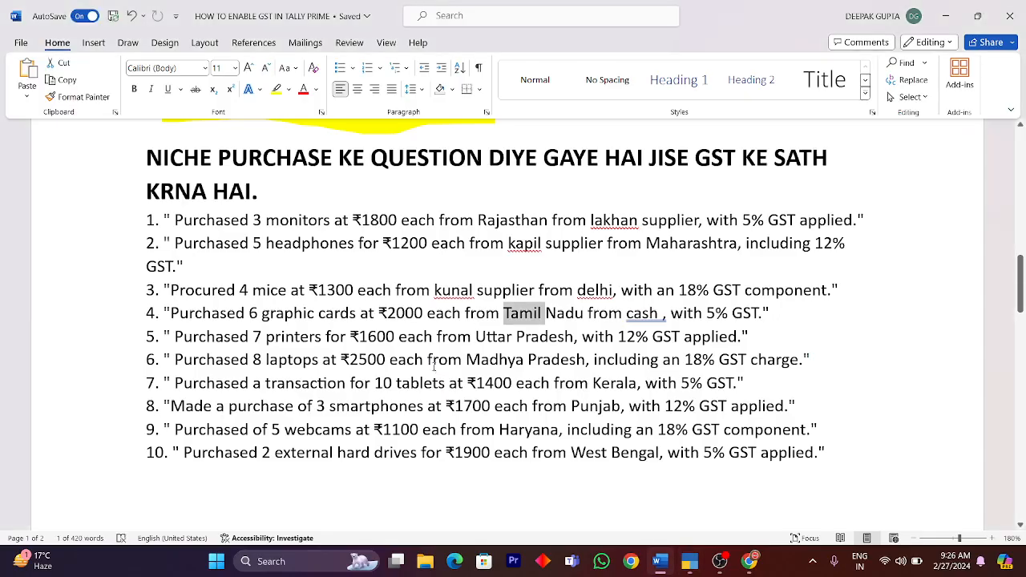
{"action": "key", "text": "alt+Tab"}
{"action": "type", "text": "6"}
{"action": "key", "text": "Return"}
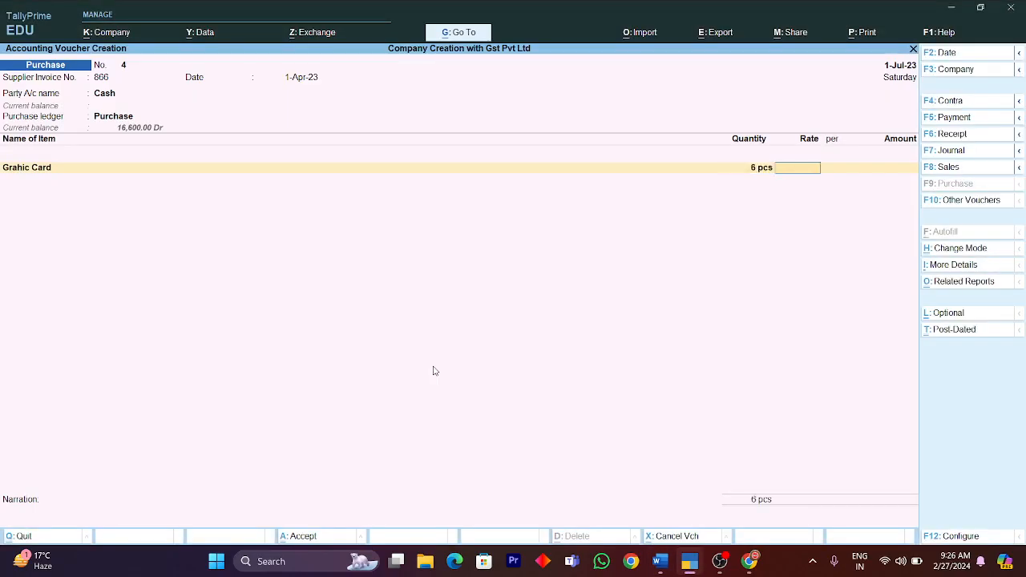
{"action": "type", "text": "2000"}
{"action": "key", "text": "Return"}
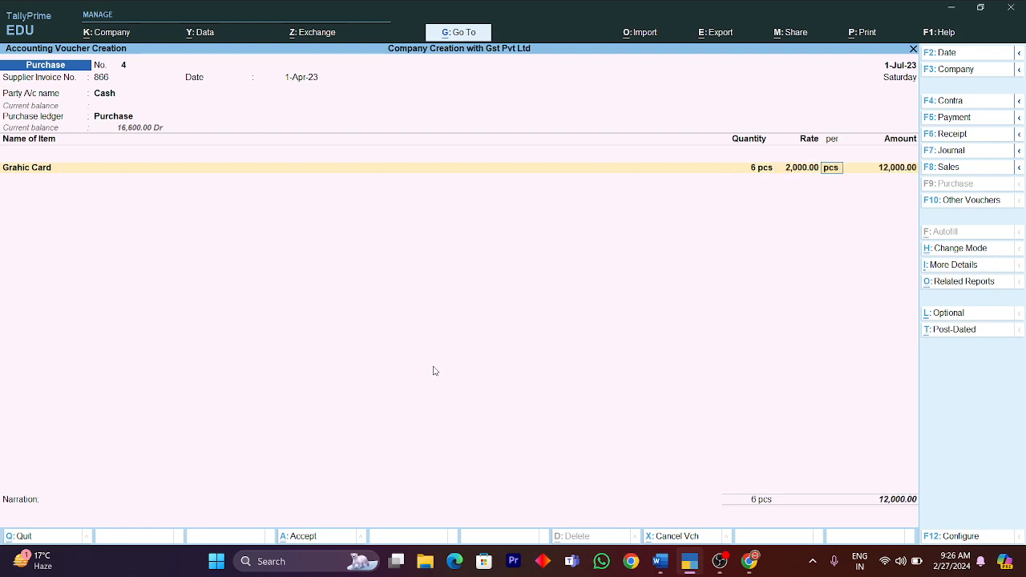
{"action": "key", "text": "Return"}
{"action": "key", "text": "Return"}
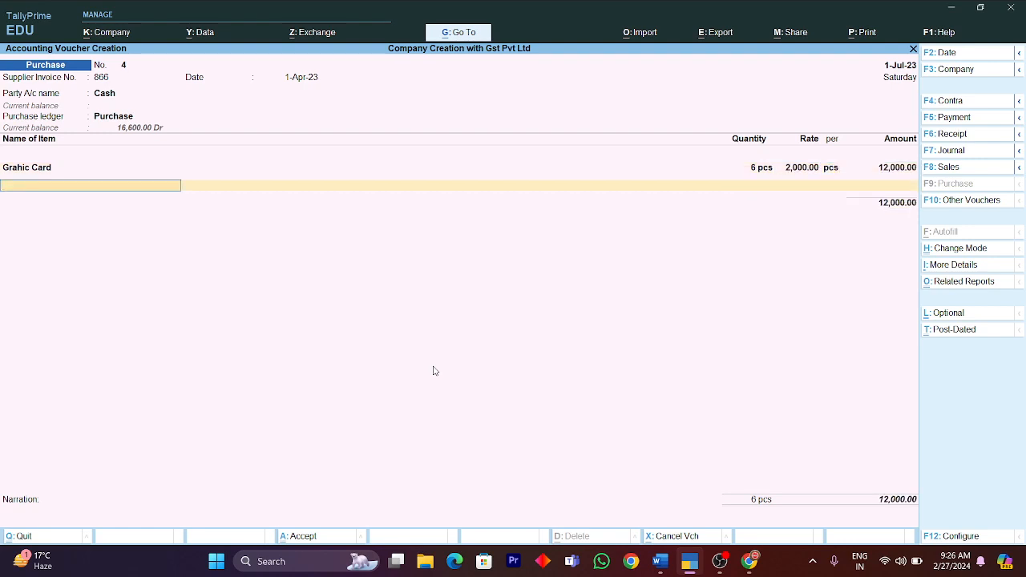
End the item list and add the Igst ledger with its calculated amount to the purchase voucher
{"action": "key", "text": "Return"}
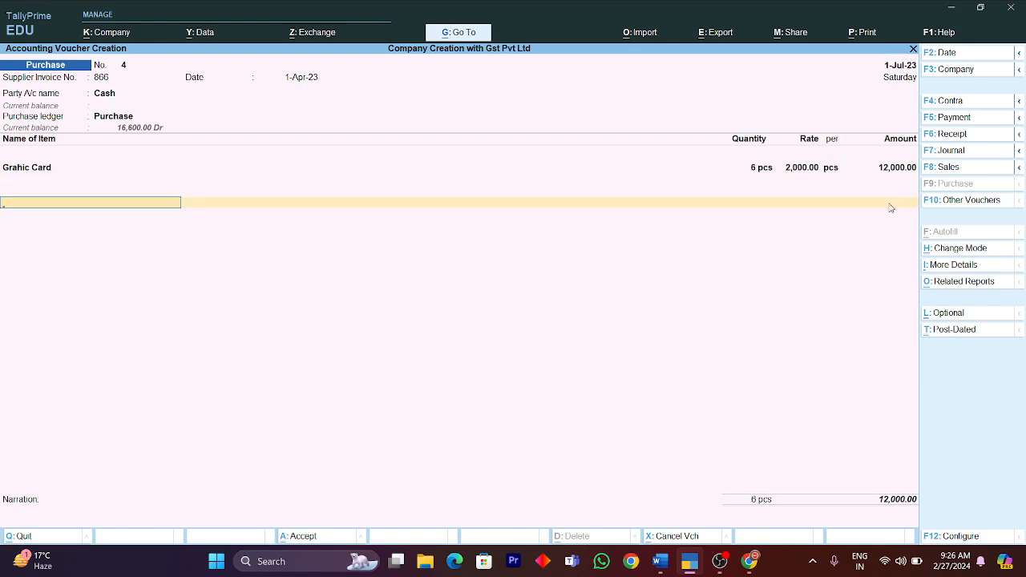
{"action": "key", "text": "Return"}
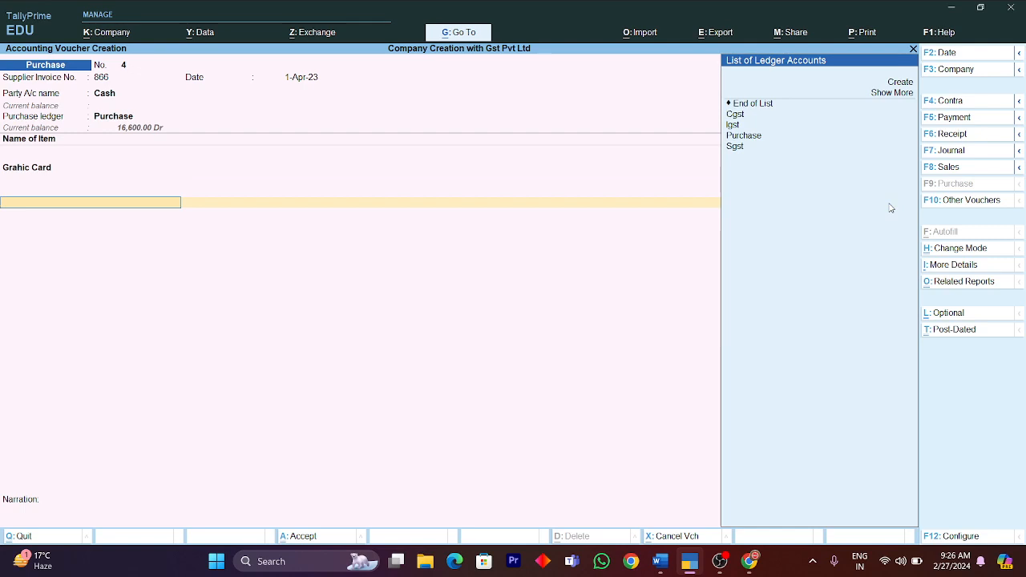
{"action": "key", "text": "Down"}
{"action": "key", "text": "Down"}
{"action": "key", "text": "Return"}
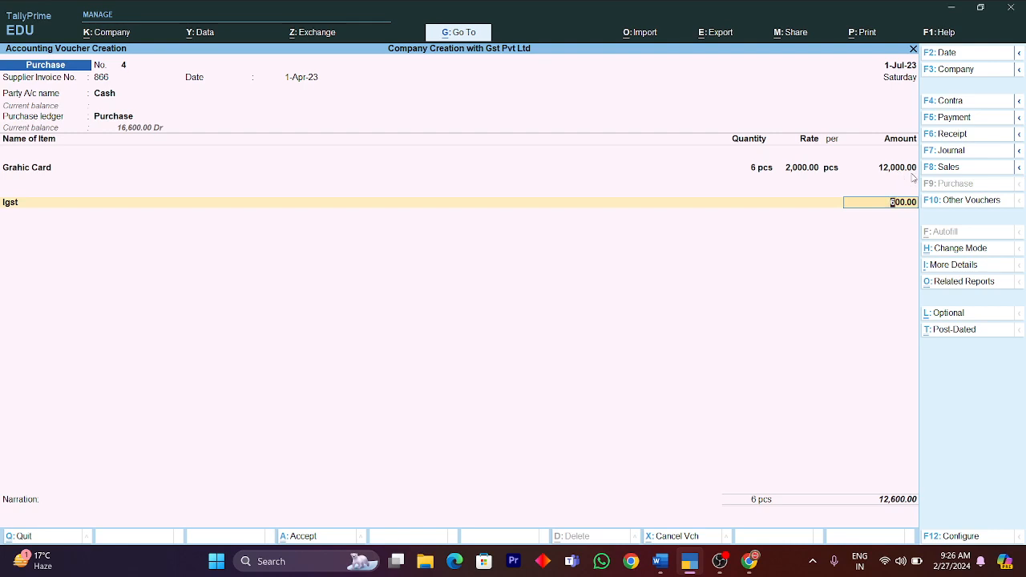
{"action": "key", "text": "Return"}
{"action": "key", "text": "Return"}
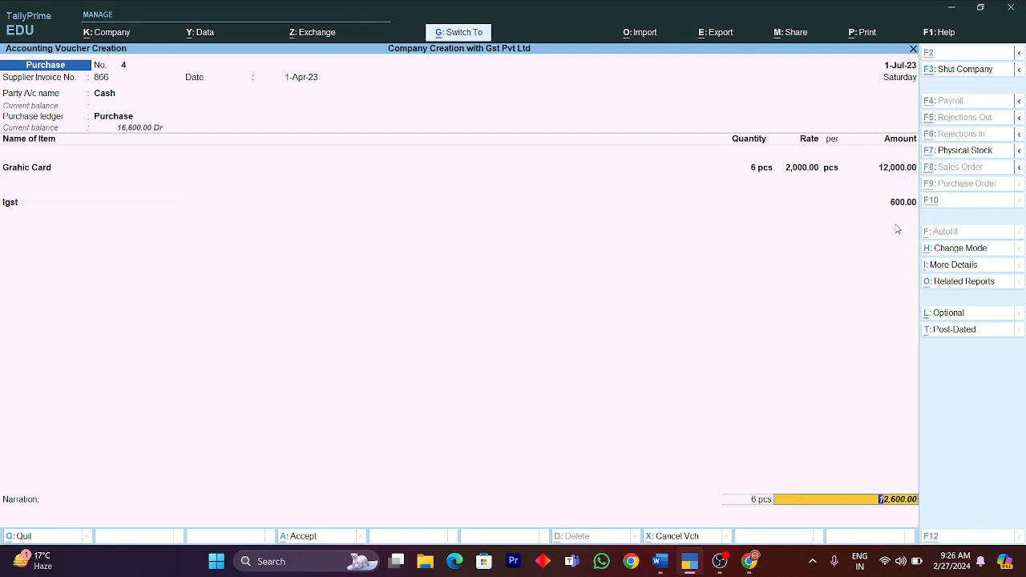
Preview the graphic card purchase invoice at a readable size, close the preview and save the voucher
{"action": "key", "text": "alt+p"}
{"action": "key", "text": "i"}
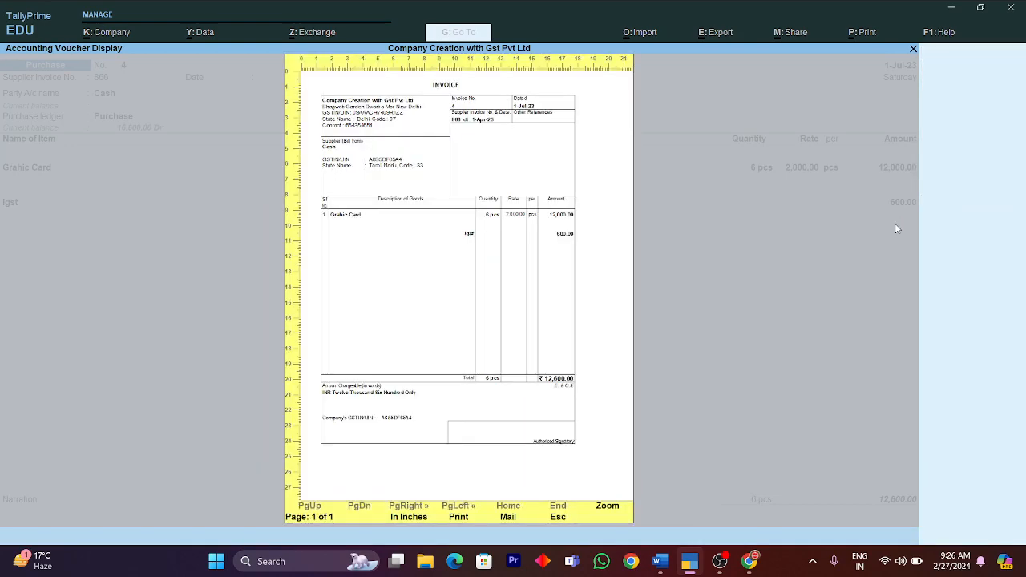
{"action": "key", "text": "Return"}
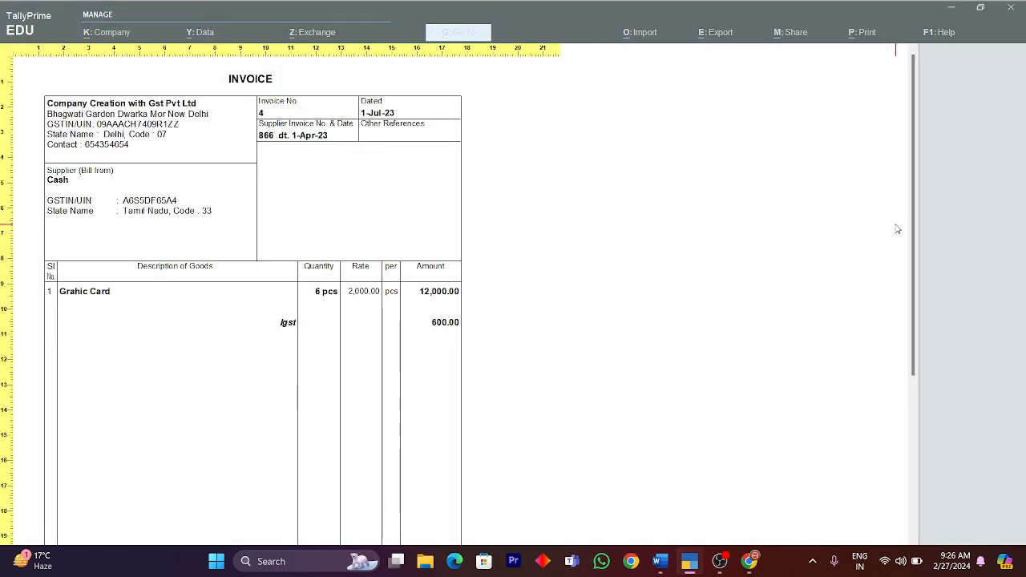
{"action": "scroll", "coordinate": [897, 229], "scroll_direction": "down", "scroll_amount": 5}
{"action": "scroll", "coordinate": [897, 230], "scroll_direction": "up", "scroll_amount": 5}
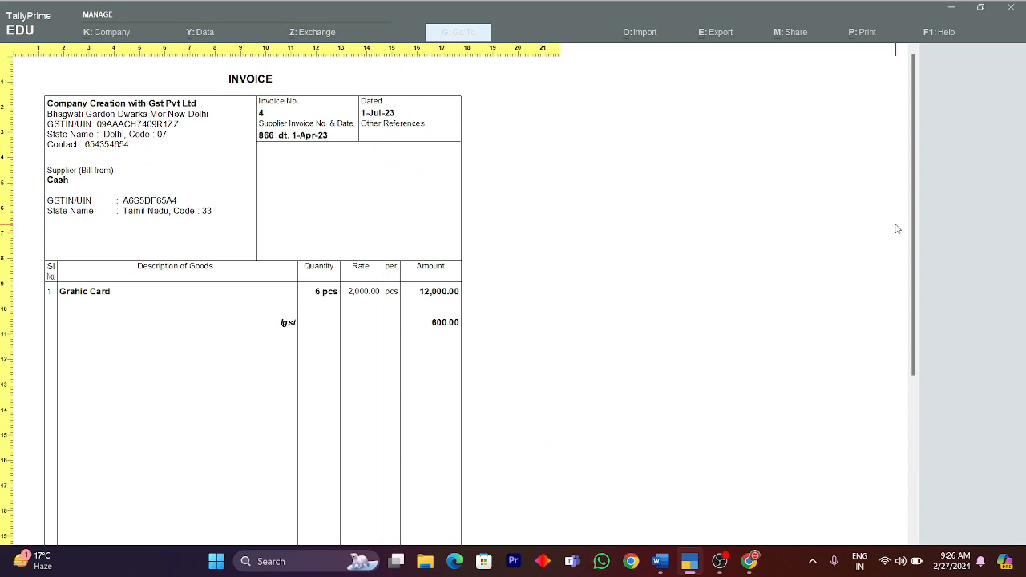
{"action": "key", "text": "Escape"}
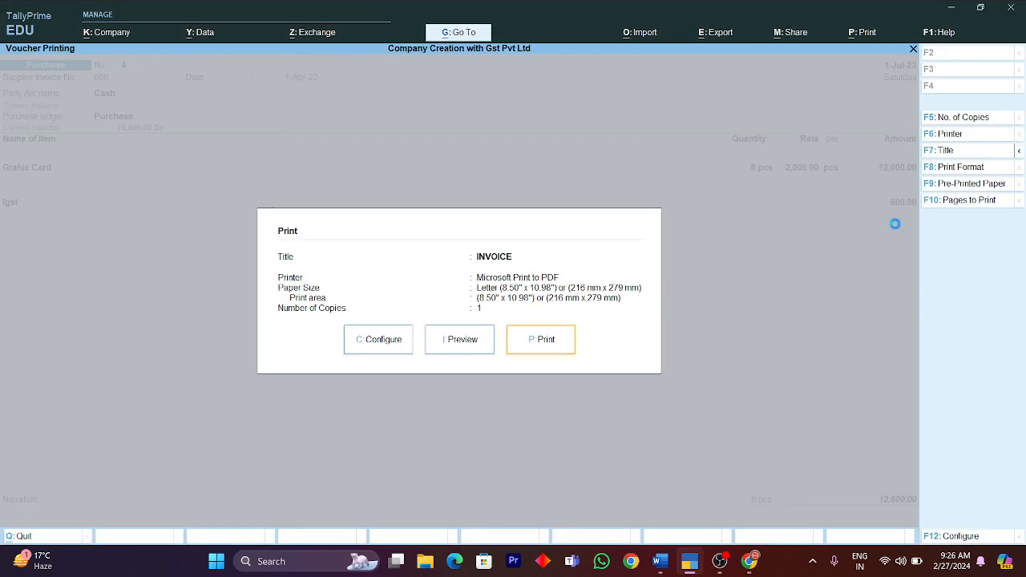
{"action": "key", "text": "Escape"}
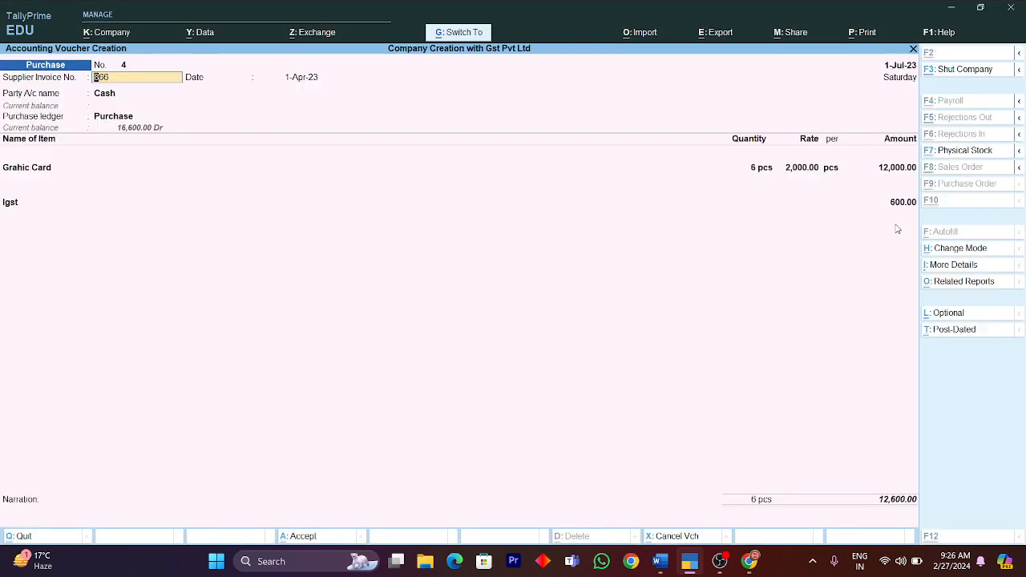
{"action": "key", "text": "ctrl+a"}
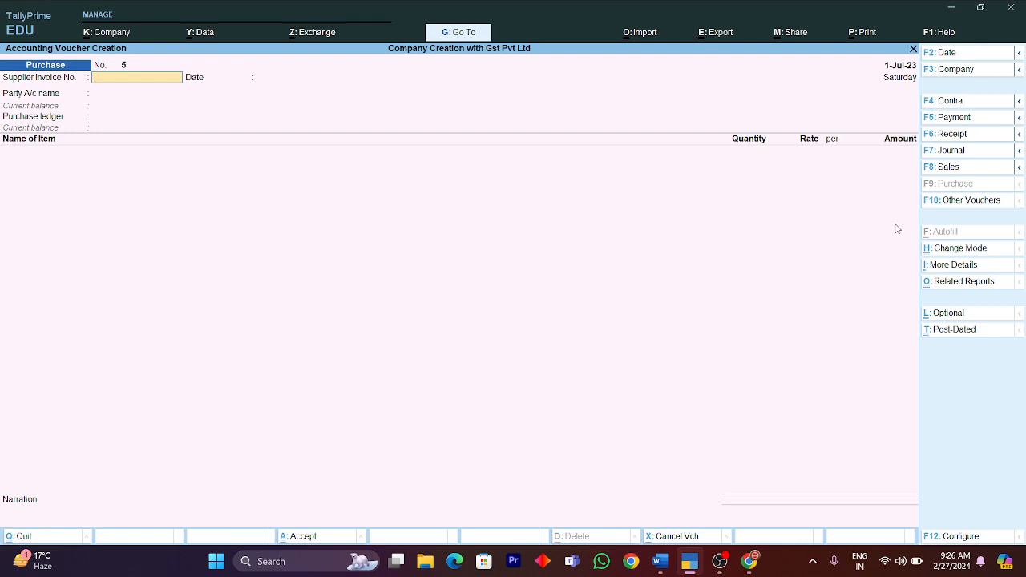
Switch to the Word document and replace the state in question 5 with "delhi"
{"action": "key", "text": "alt+Tab"}
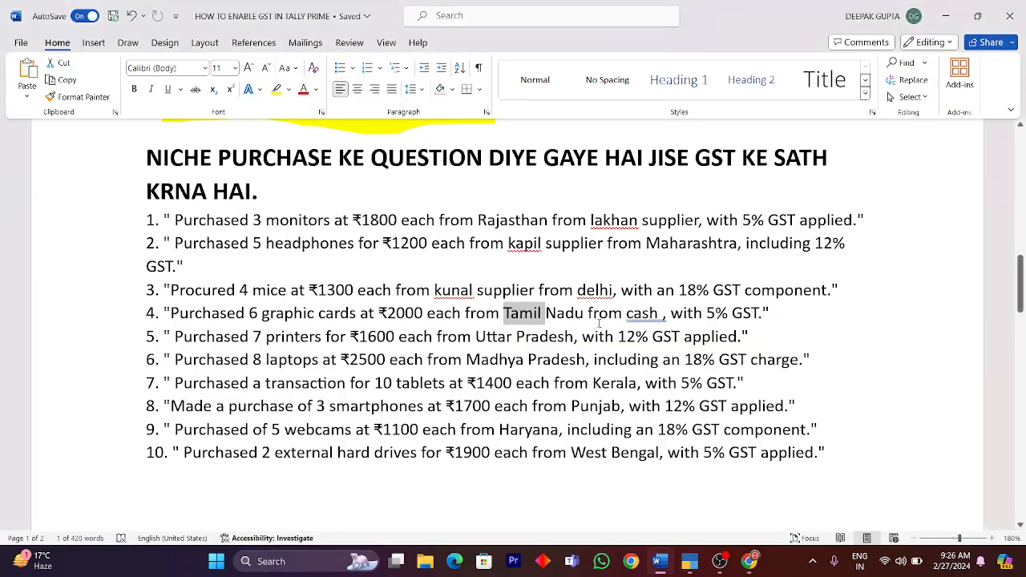
{"action": "left_click", "coordinate": [594, 337]}
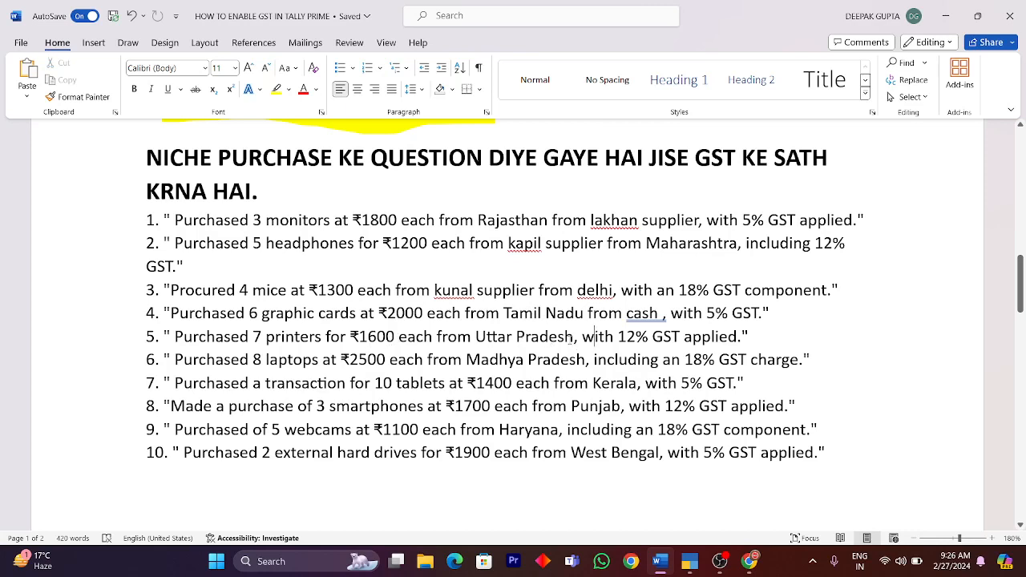
{"action": "left_click_drag", "start_coordinate": [575, 337], "coordinate": [489, 349]}
{"action": "key", "text": "BackSpace"}
{"action": "key", "text": "BackSpace"}
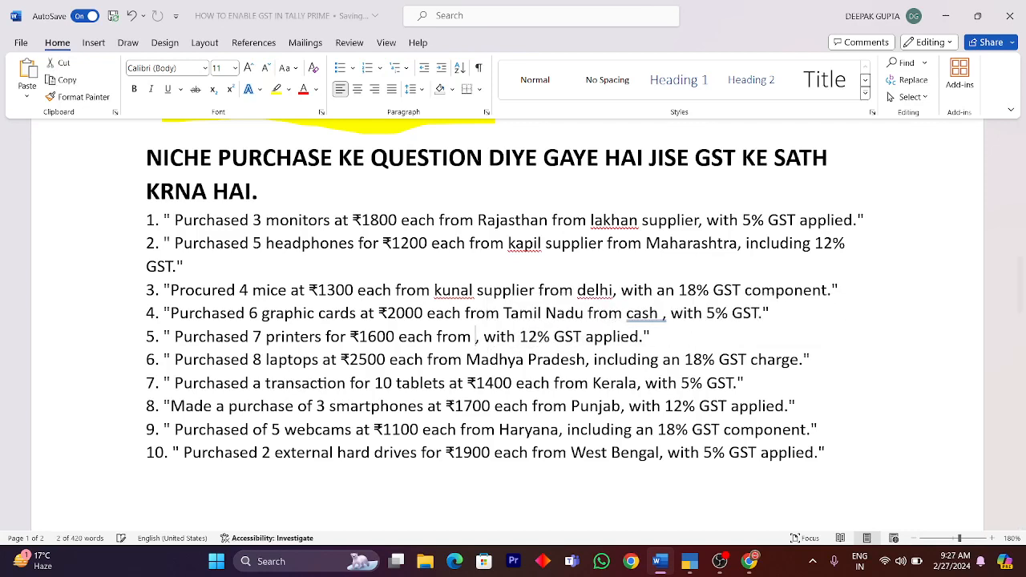
{"action": "type", "text": "delhi"}
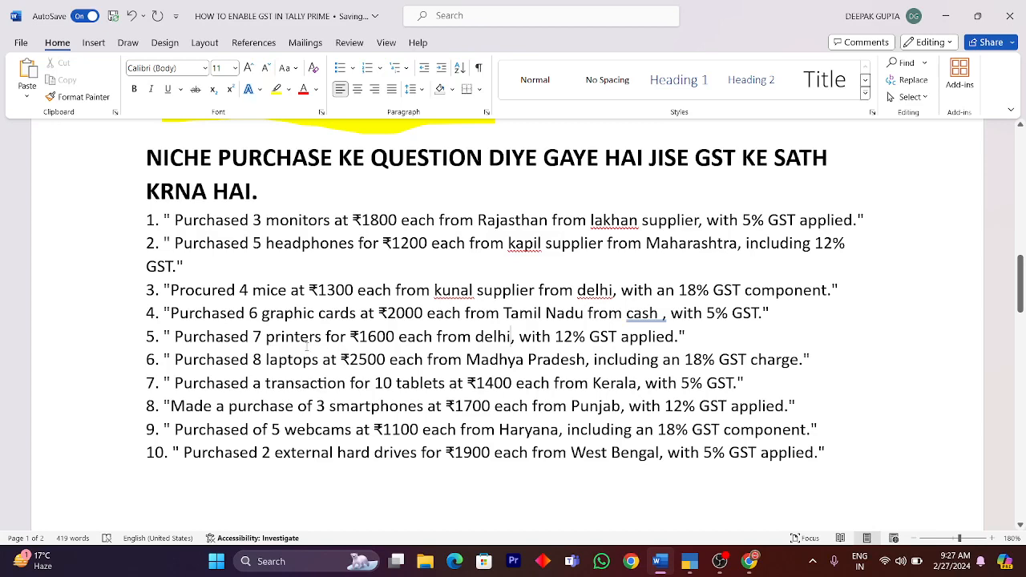
Return to TallyPrime and give the new purchase voucher supplier invoice number 865 and the date 1-Aug-23
{"action": "key", "text": "alt+Tab"}
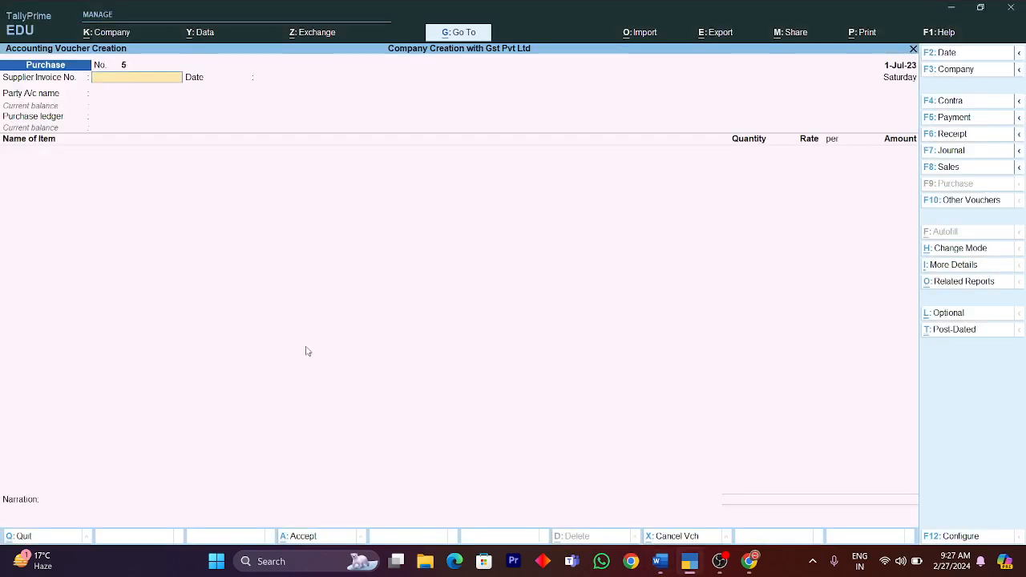
{"action": "type", "text": "865"}
{"action": "key", "text": "F2"}
{"action": "type", "text": "aug"}
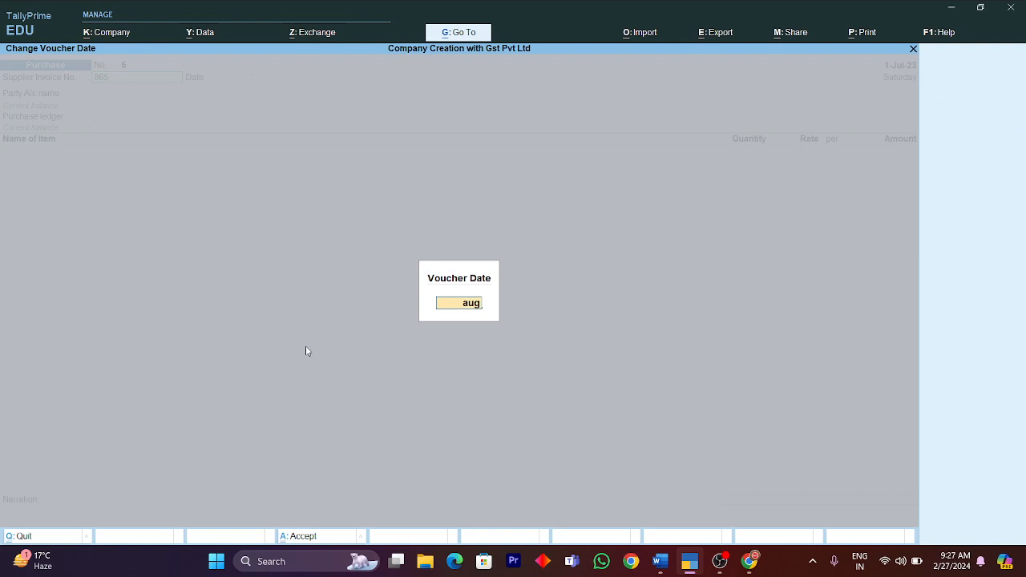
{"action": "key", "text": "Return"}
{"action": "key", "text": "Return"}
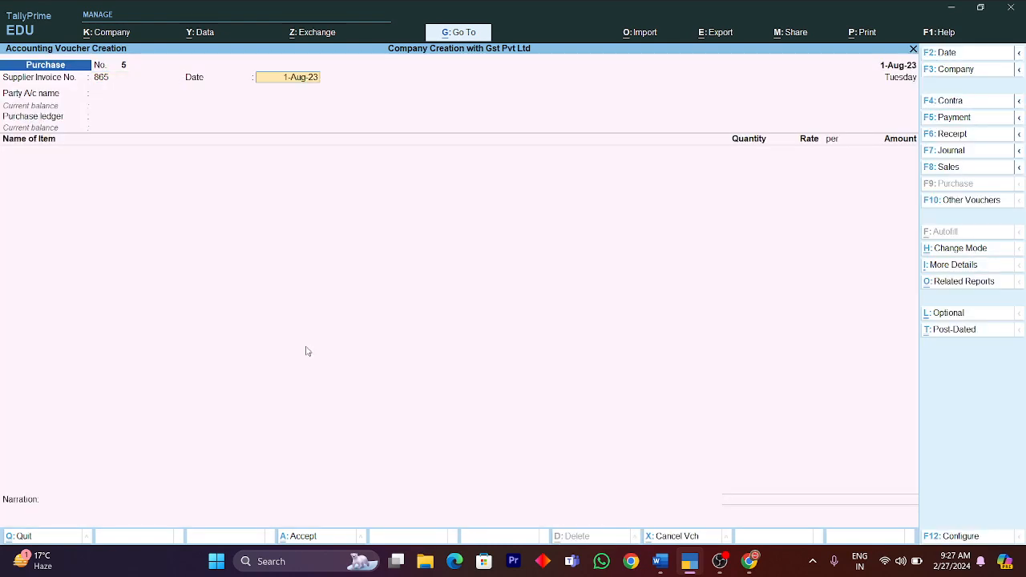
{"action": "key", "text": "Return"}
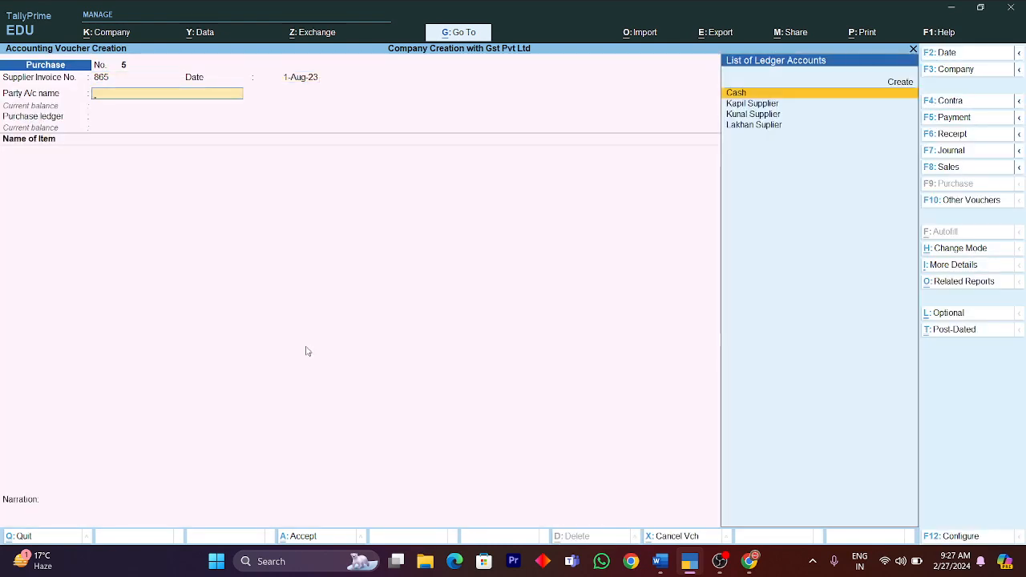
Choose Cash as the purchase voucher's party account and enter Krishna Supplier as a new party in the supplier details
{"action": "key", "text": "Return"}
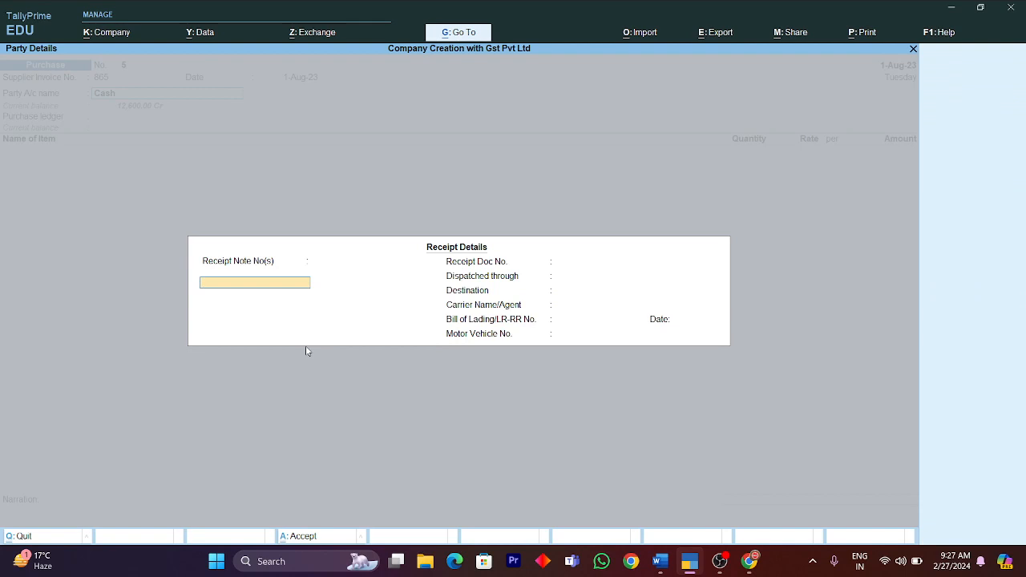
{"action": "key", "text": "ctrl+a"}
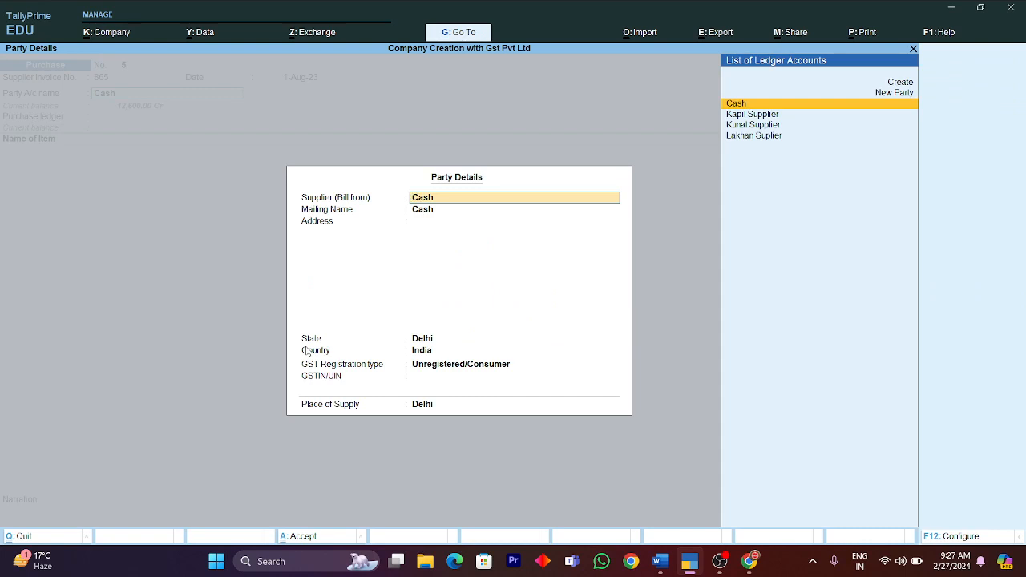
{"action": "type", "text": "Krish"}
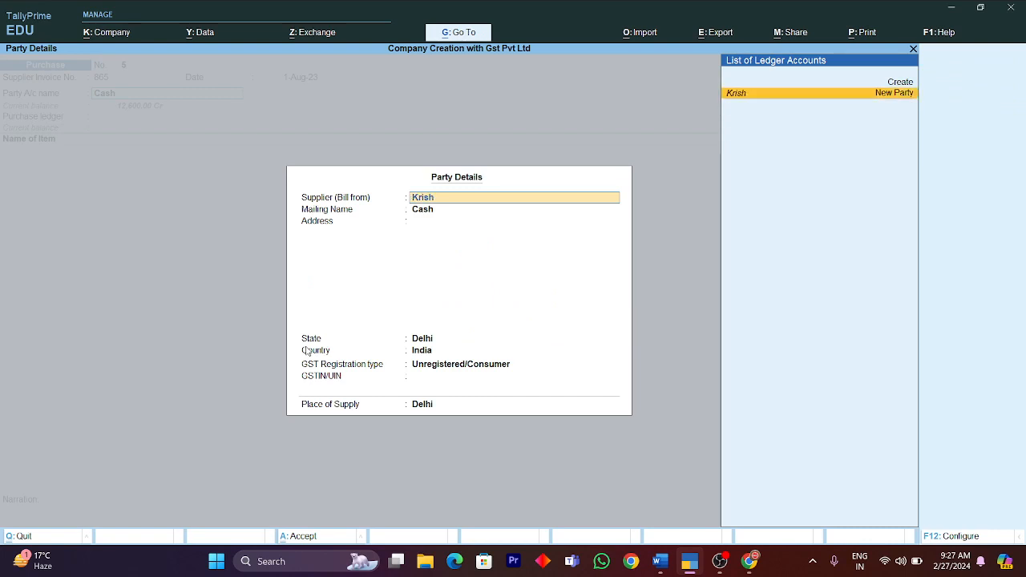
{"action": "type", "text": "na Supplier"}
{"action": "key", "text": "Return"}
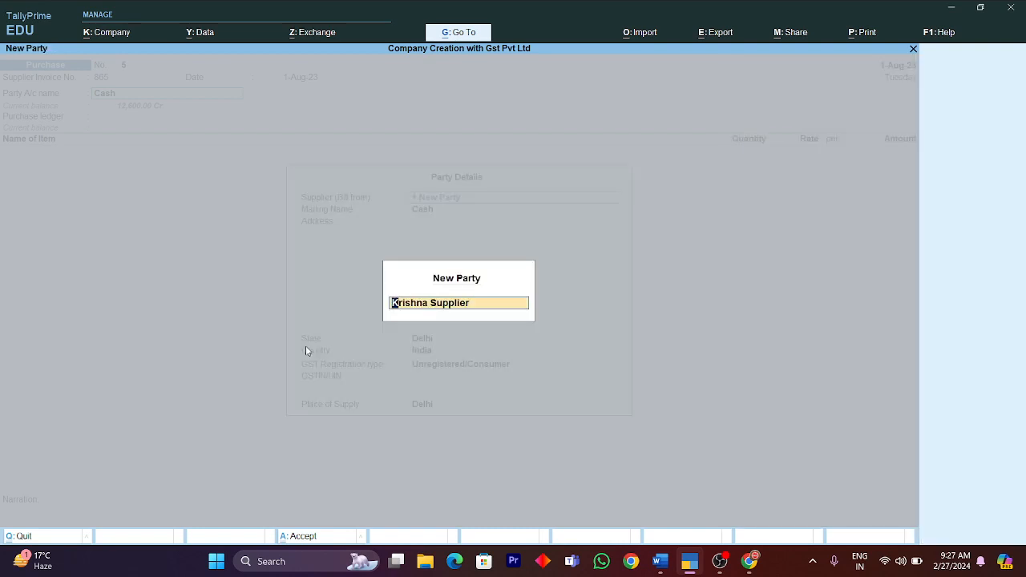
{"action": "key", "text": "Return"}
{"action": "key", "text": "Return"}
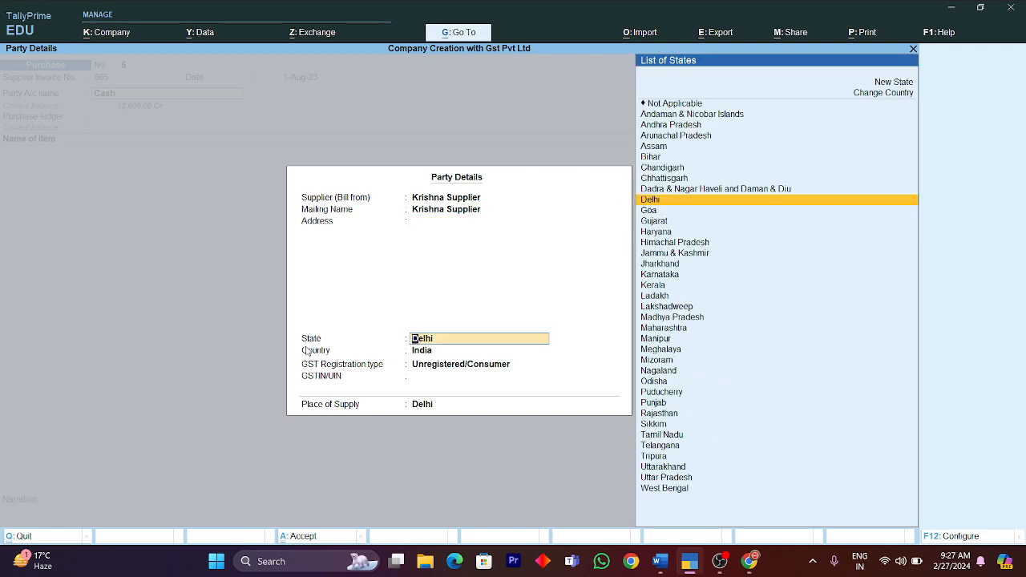
Check question 5 in Word, then complete the party details with state Delhi, registration type Regular and the supplier's GSTIN
{"action": "key", "text": "alt+Tab"}
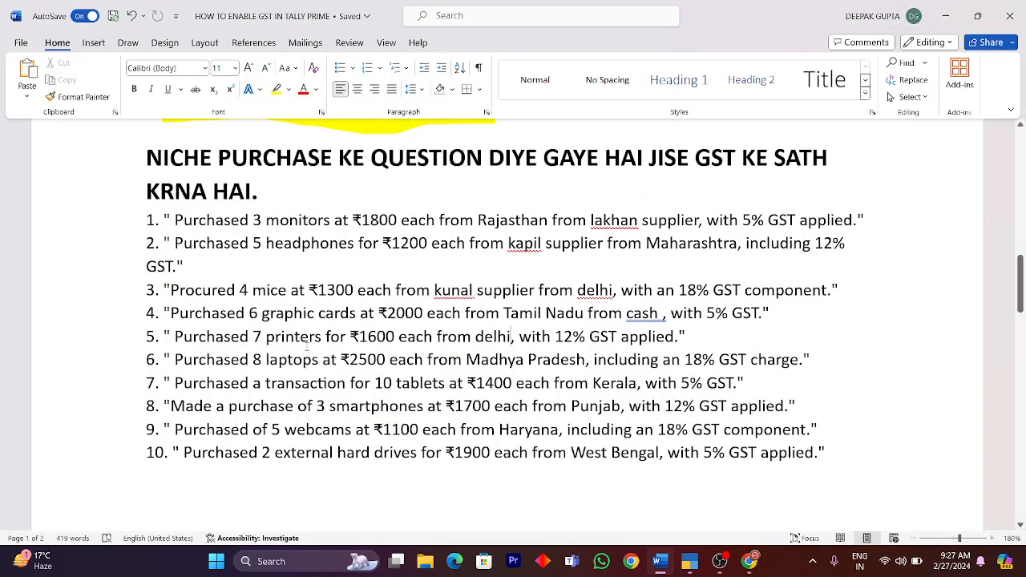
{"action": "key", "text": "alt+Tab"}
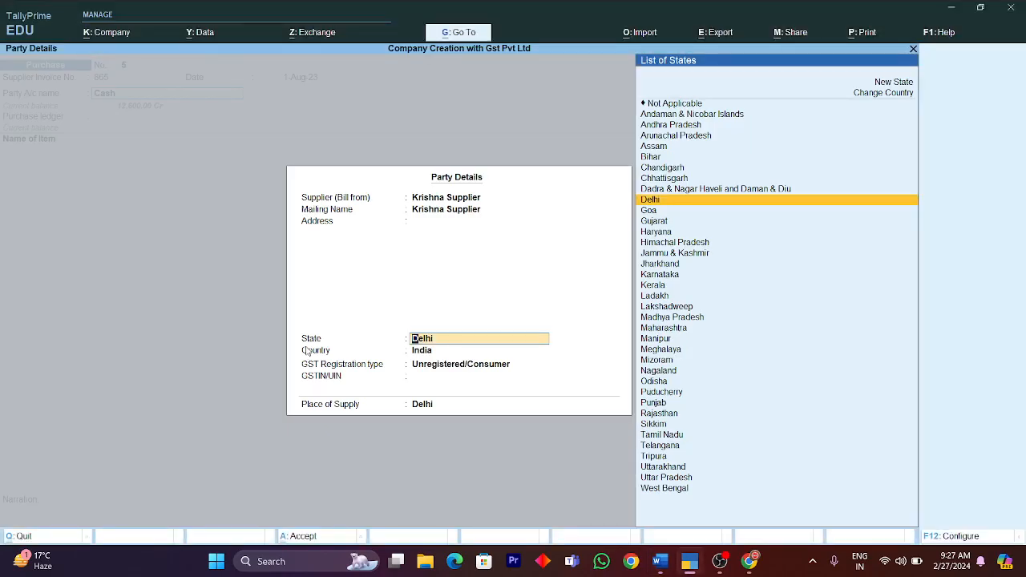
{"action": "key", "text": "Return"}
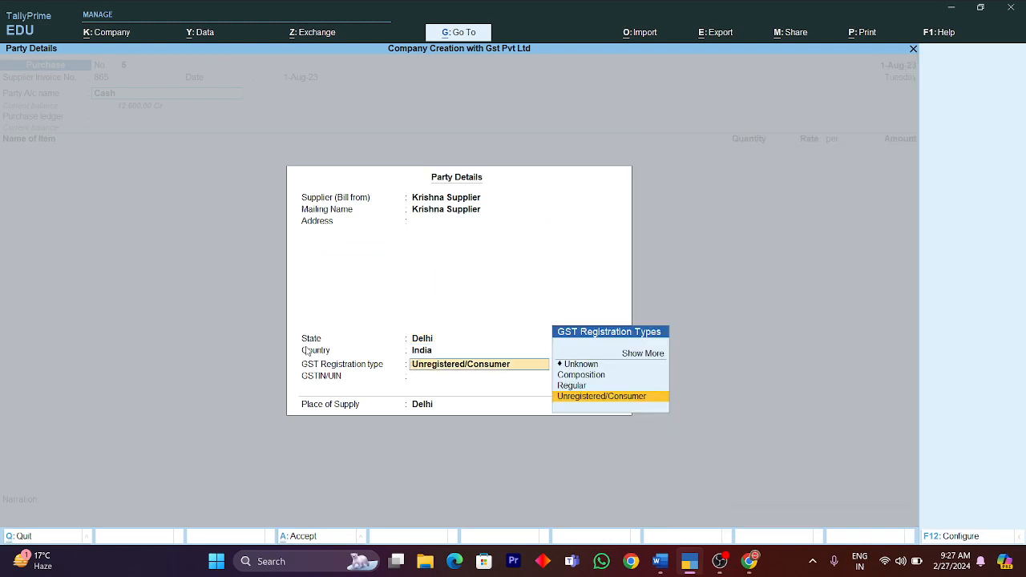
{"action": "key", "text": "Up"}
{"action": "key", "text": "Return"}
{"action": "type", "text": "654SDAF654AS65"}
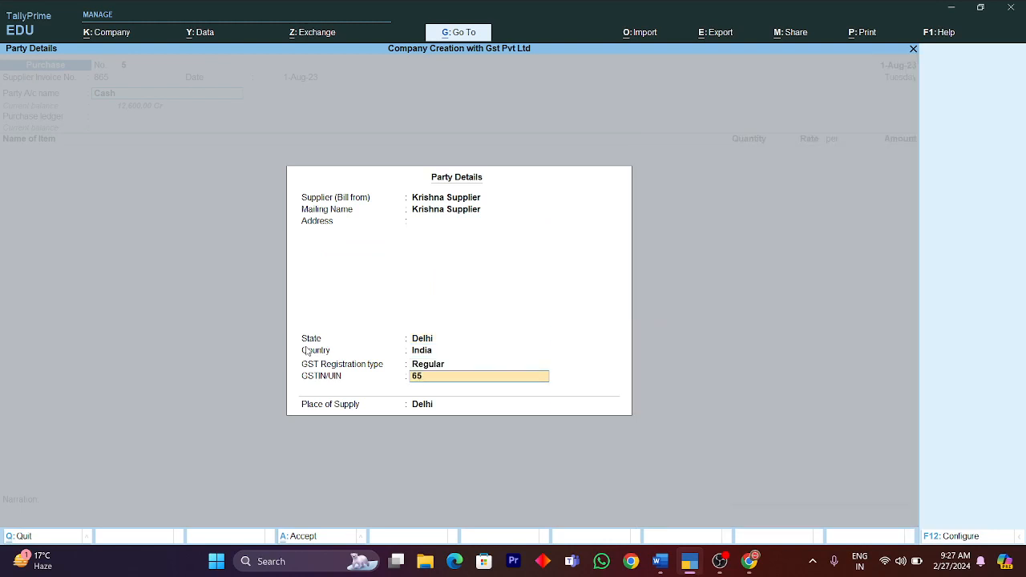
{"action": "key", "text": "Return"}
{"action": "key", "text": "Return"}
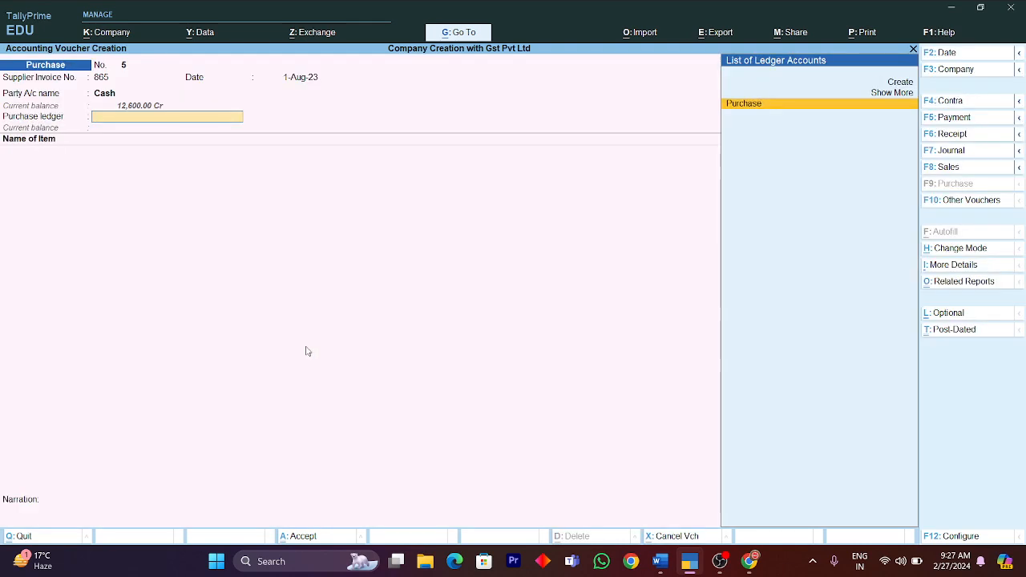
Select the Purchase ledger, recheck question 5 in Word and start creating a new stock item from the TallyPrime voucher
{"action": "key", "text": "Return"}
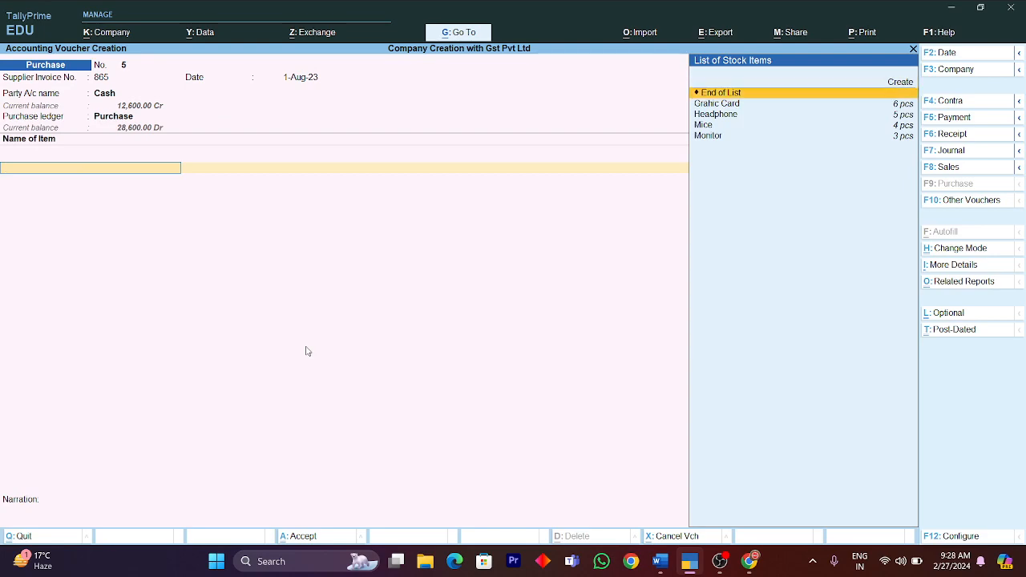
{"action": "key", "text": "Down"}
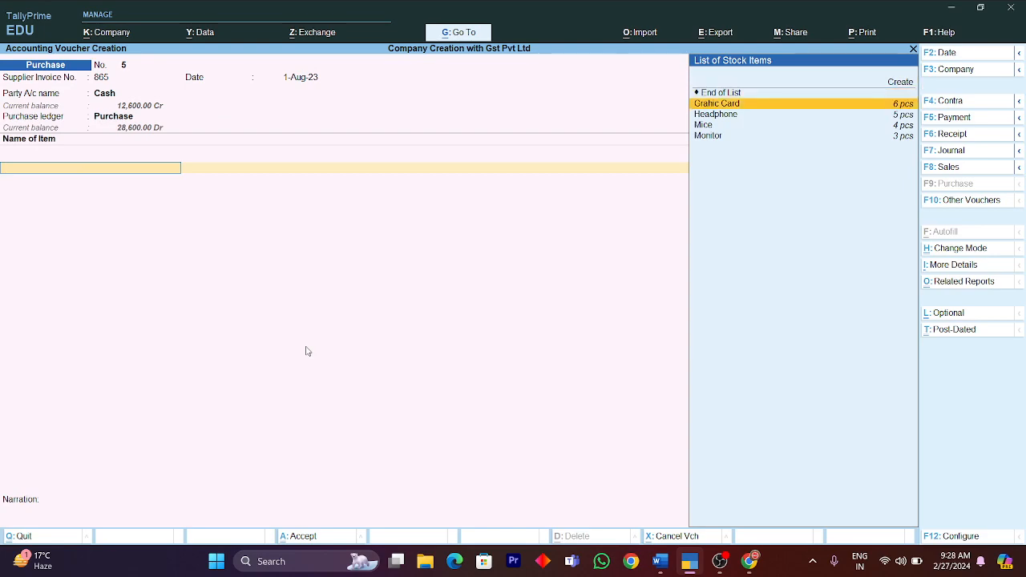
{"action": "key", "text": "alt+Tab"}
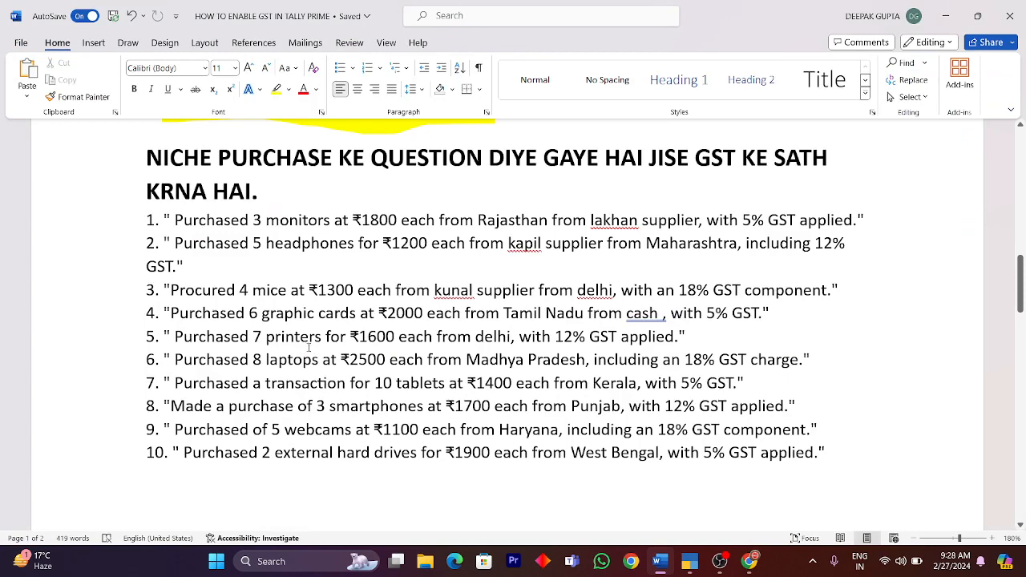
{"action": "key", "text": "alt+Tab"}
{"action": "key", "text": "Up"}
{"action": "key", "text": "Up"}
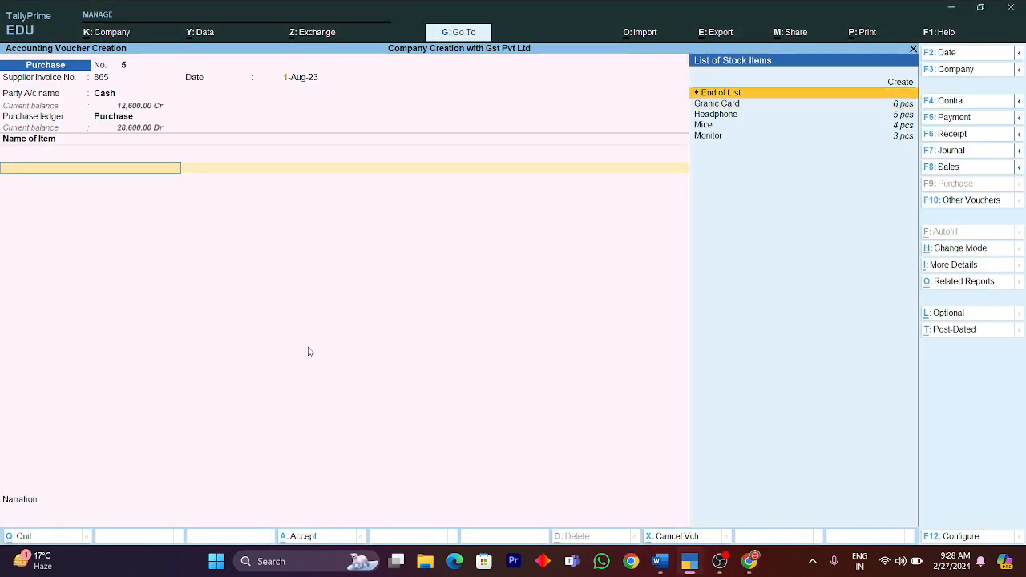
{"action": "key", "text": "Return"}
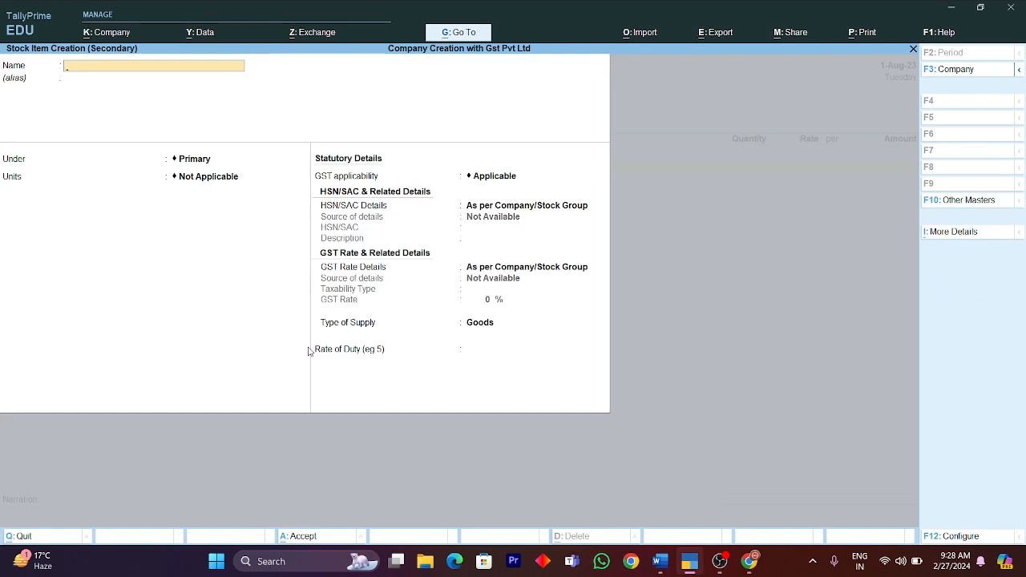
Name the new stock item Printer, place it under the Computer group with pcs as its unit and keep GST applicable
{"action": "type", "text": "Printer"}
{"action": "key", "text": "Return"}
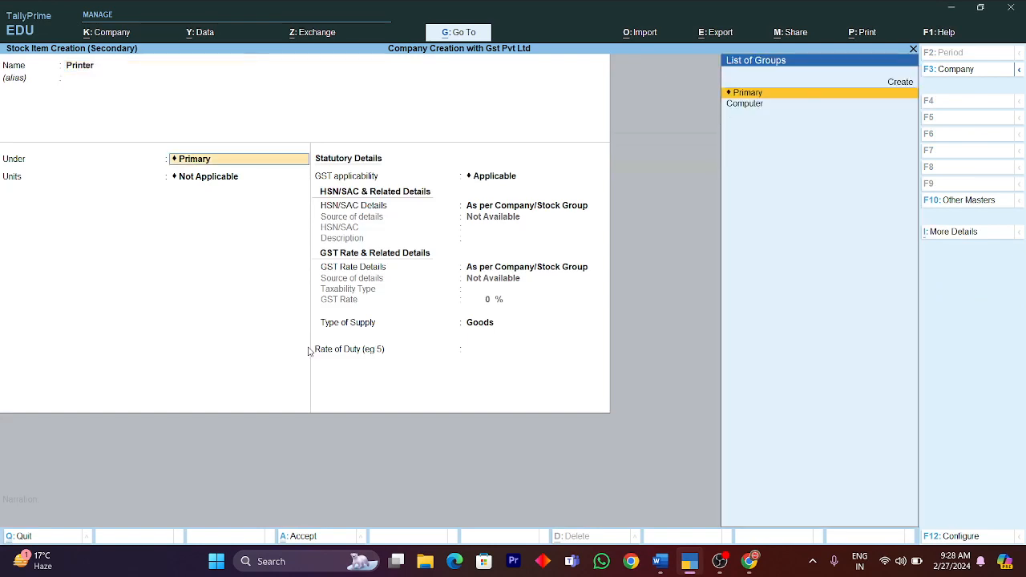
{"action": "key", "text": "Down"}
{"action": "key", "text": "Return"}
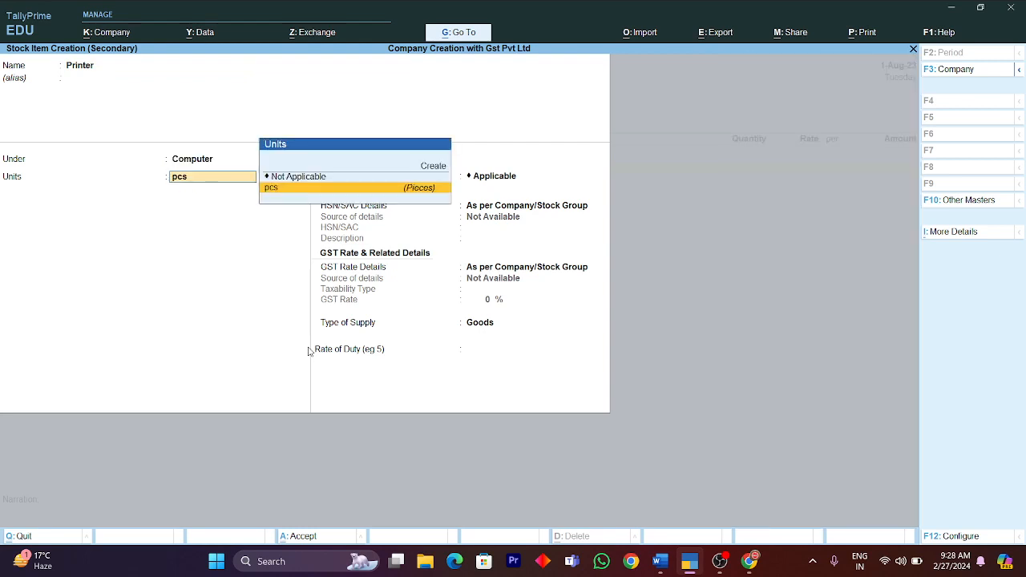
{"action": "key", "text": "Return"}
{"action": "key", "text": "Return"}
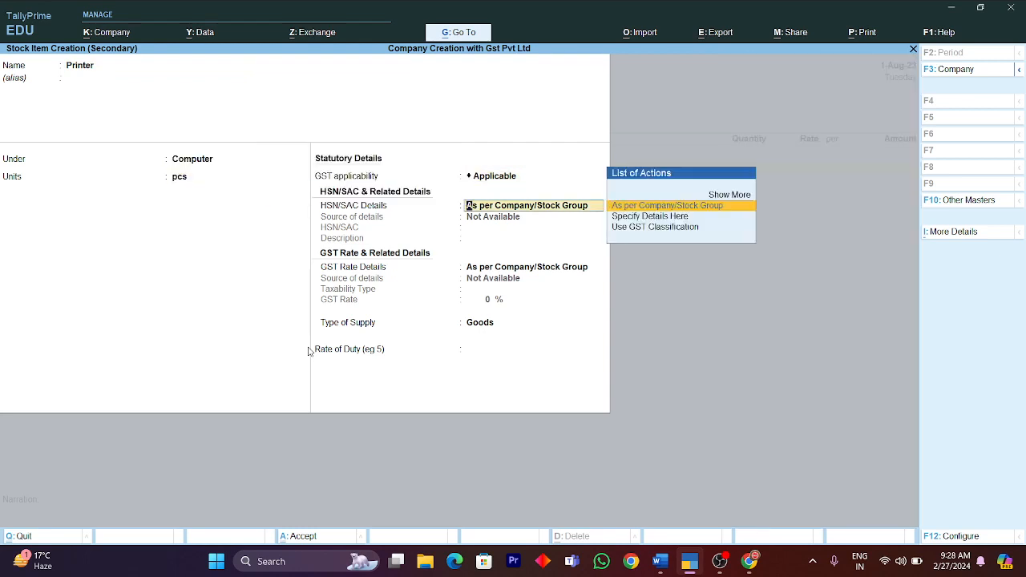
Specify the Printer item's own HSN/SAC details with code 9685 and leave the description blank
{"action": "key", "text": "Down"}
{"action": "key", "text": "Return"}
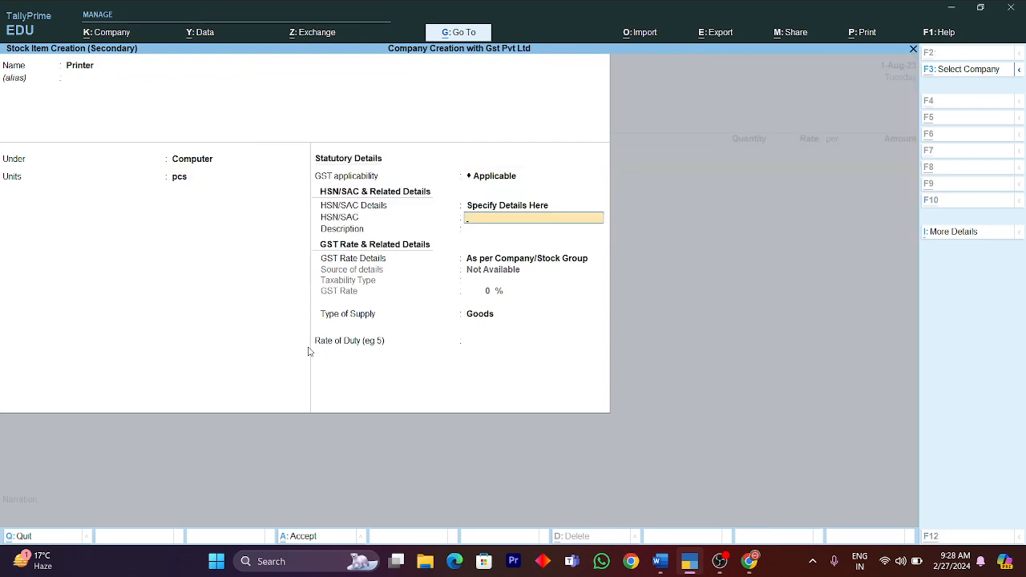
{"action": "key", "text": "alt+Tab"}
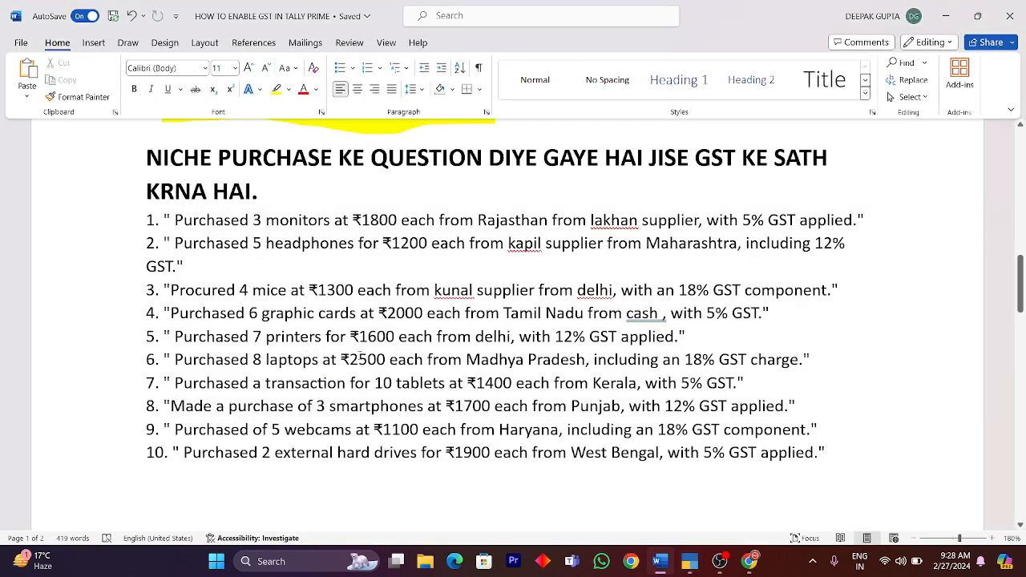
{"action": "key", "text": "alt+Tab"}
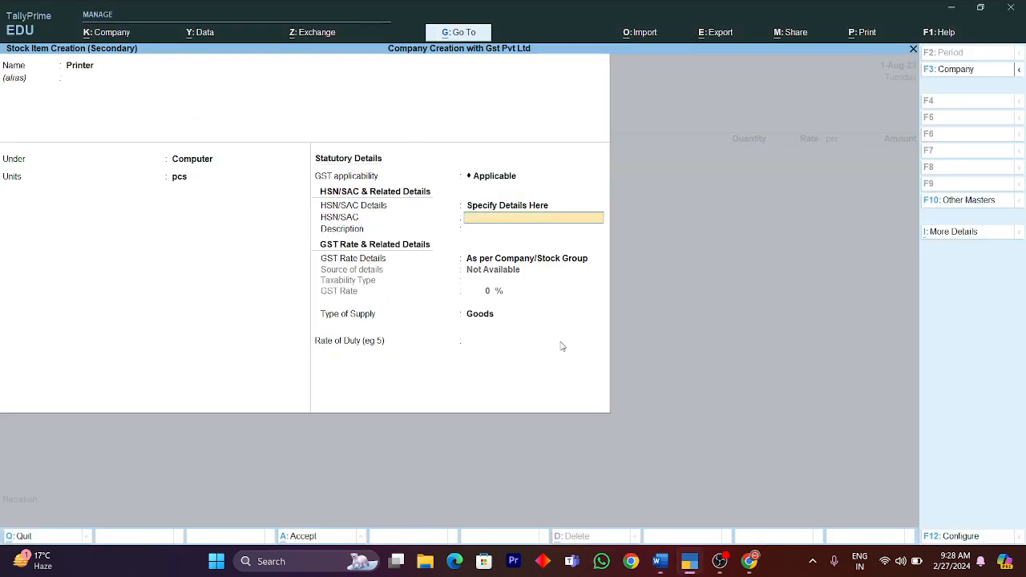
{"action": "type", "text": "9685"}
{"action": "key", "text": "Return"}
{"action": "key", "text": "Return"}
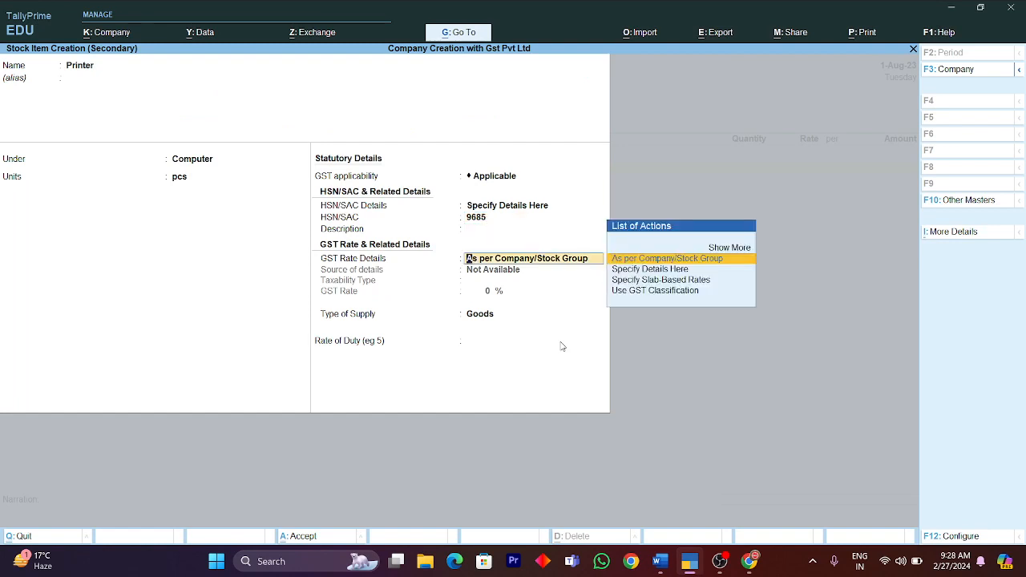
Specify the Printer item's GST rate details as Taxable at 12% for Goods, and save the stock item
{"action": "key", "text": "Down"}
{"action": "key", "text": "Return"}
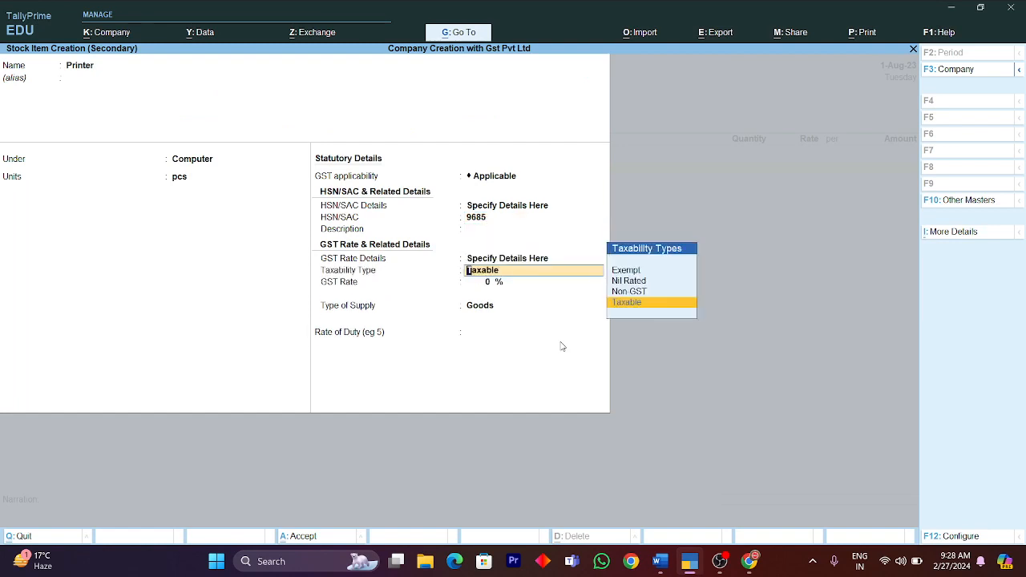
{"action": "type", "text": "ta"}
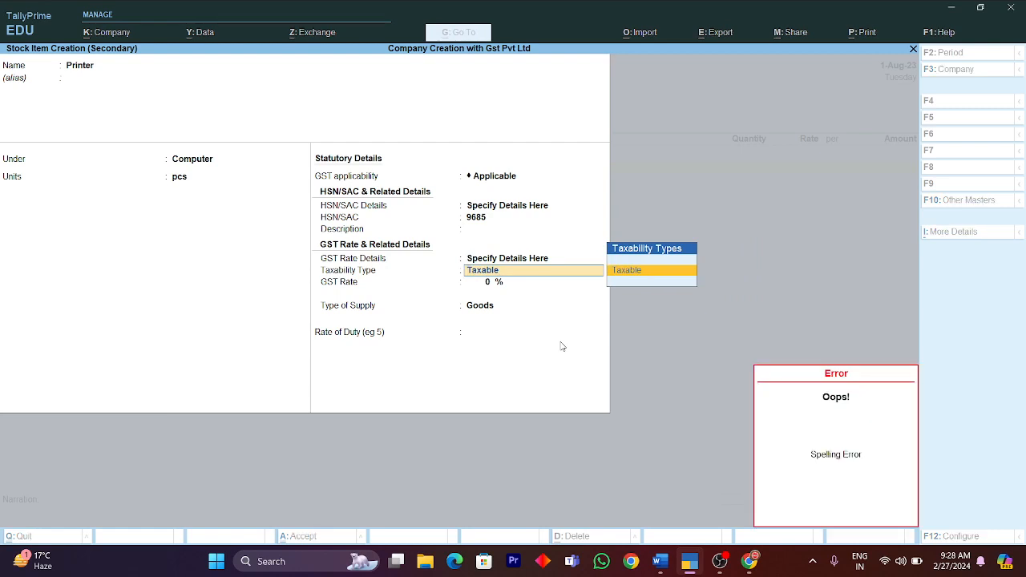
{"action": "key", "text": "Return"}
{"action": "type", "text": "1"}
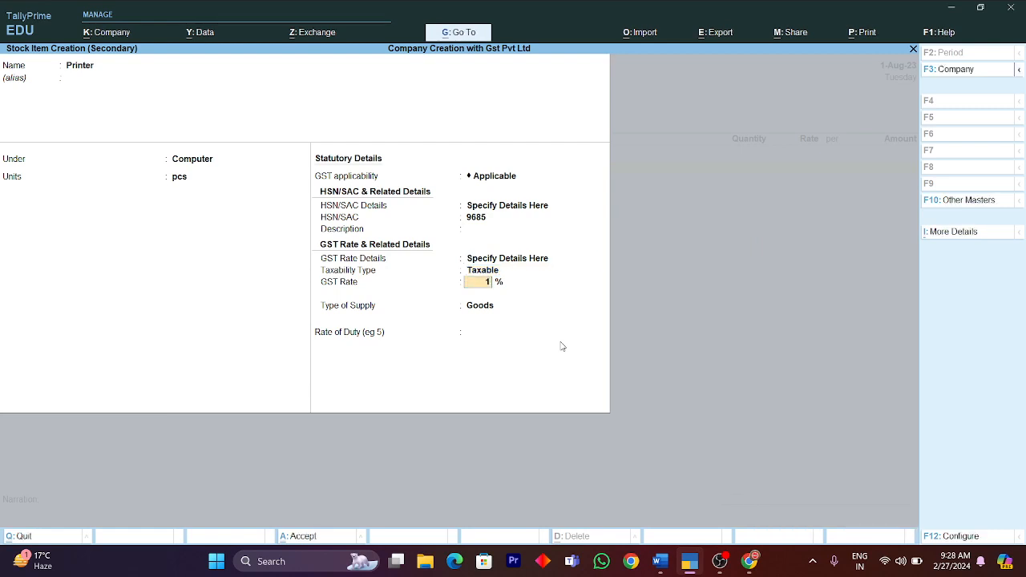
{"action": "type", "text": "2"}
{"action": "key", "text": "Return"}
{"action": "key", "text": "Return"}
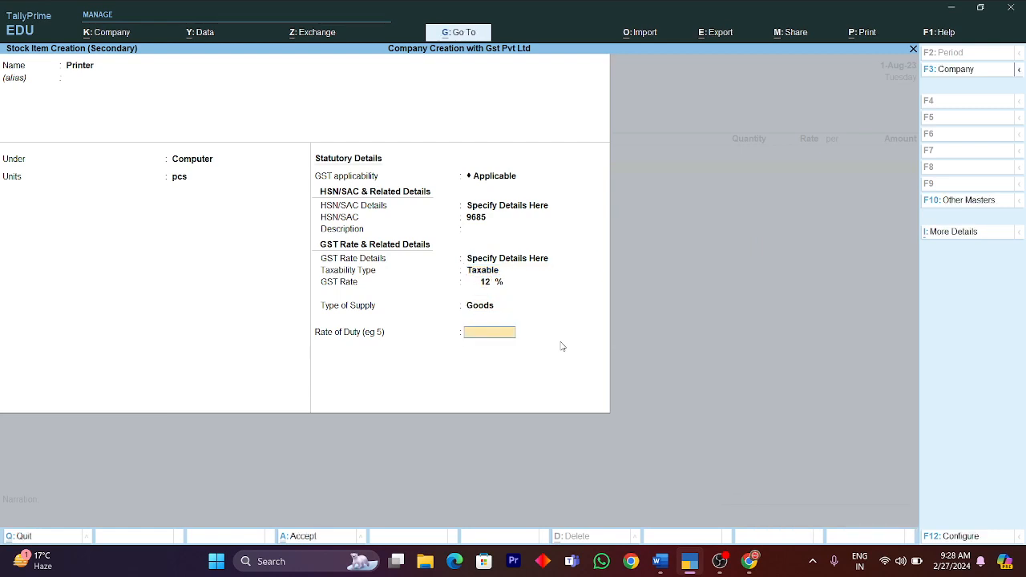
{"action": "key", "text": "Return"}
{"action": "key", "text": "Return"}
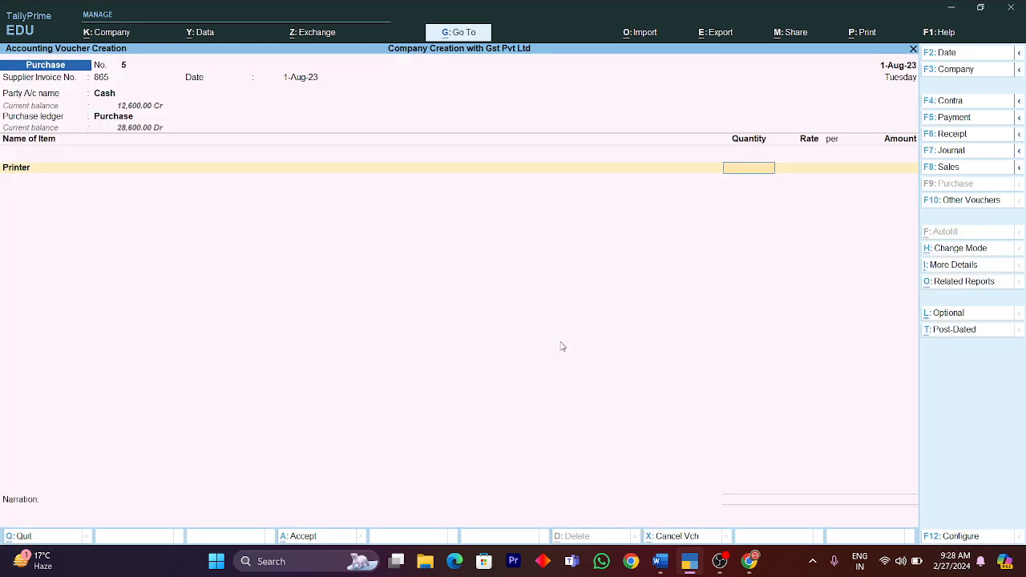
Look up question 5 in Word and enter 7 pcs of Printer at a rate of 1600 in the purchase voucher
{"action": "key", "text": "alt+Tab"}
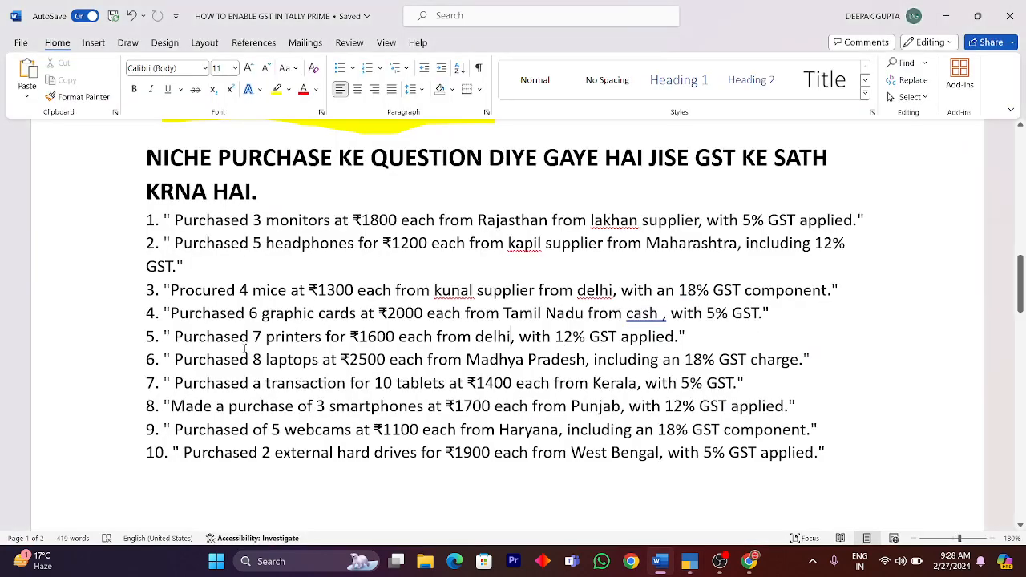
{"action": "left_click_drag", "start_coordinate": [266, 340], "coordinate": [175, 340]}
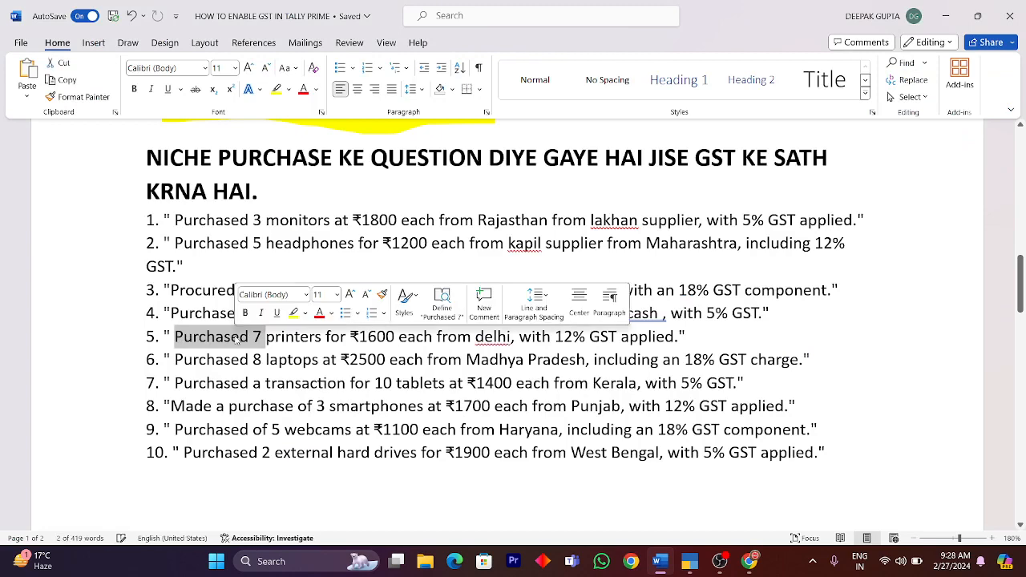
{"action": "key", "text": "alt+Tab"}
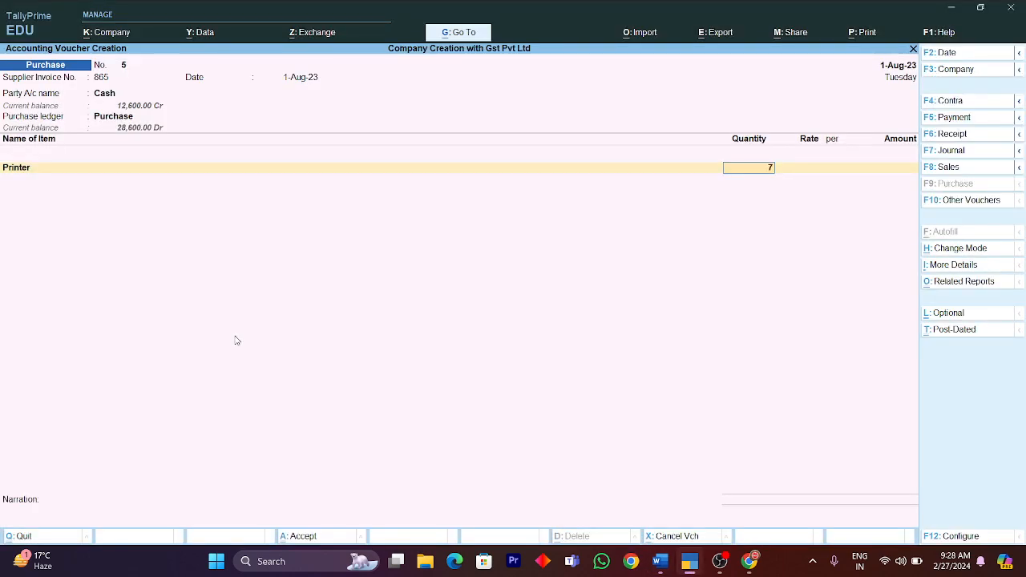
{"action": "key", "text": "Return"}
{"action": "key", "text": "alt+Tab"}
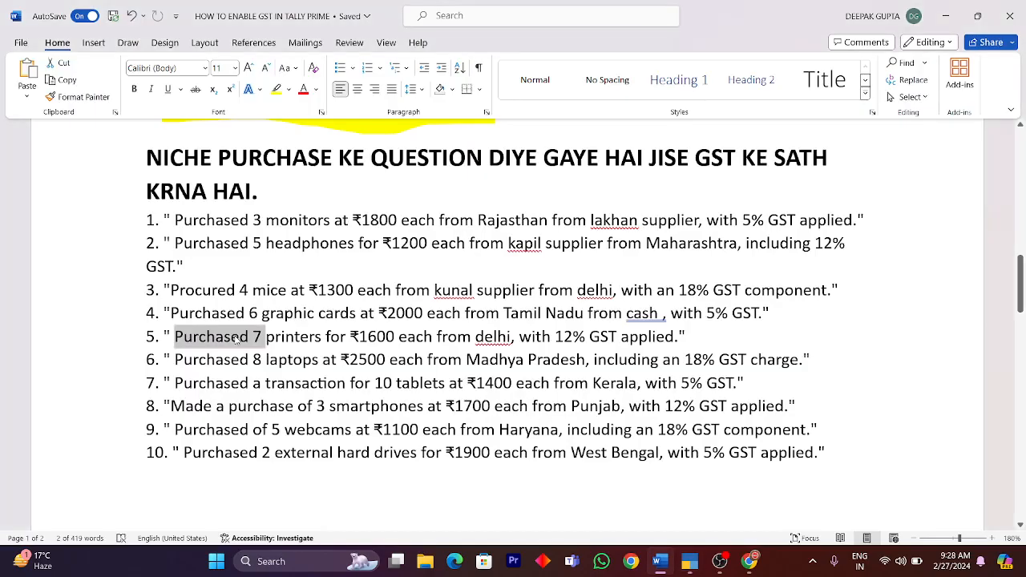
{"action": "key", "text": "alt+Tab"}
{"action": "type", "text": "1600"}
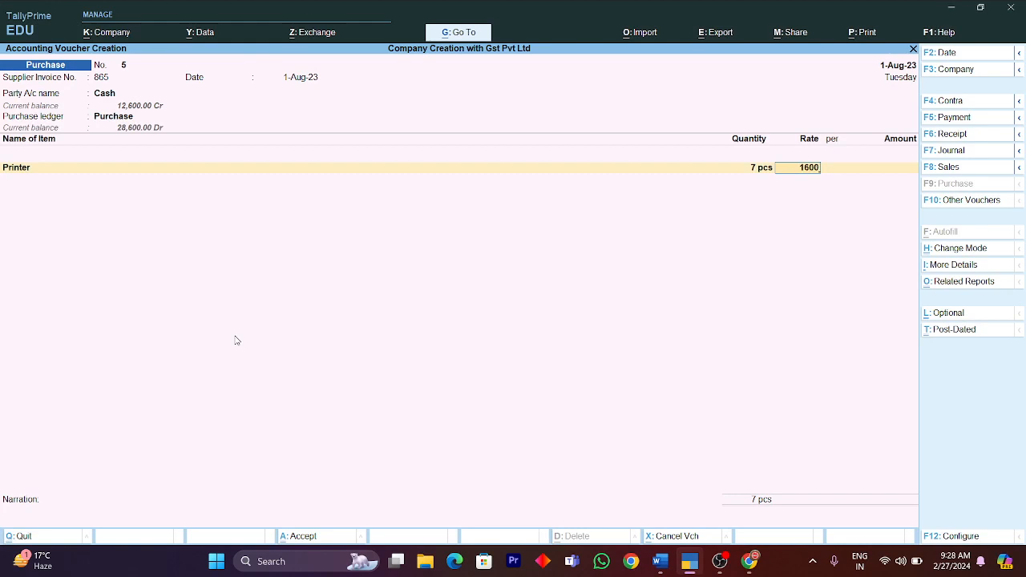
{"action": "key", "text": "Return"}
{"action": "key", "text": "Return"}
{"action": "key", "text": "Return"}
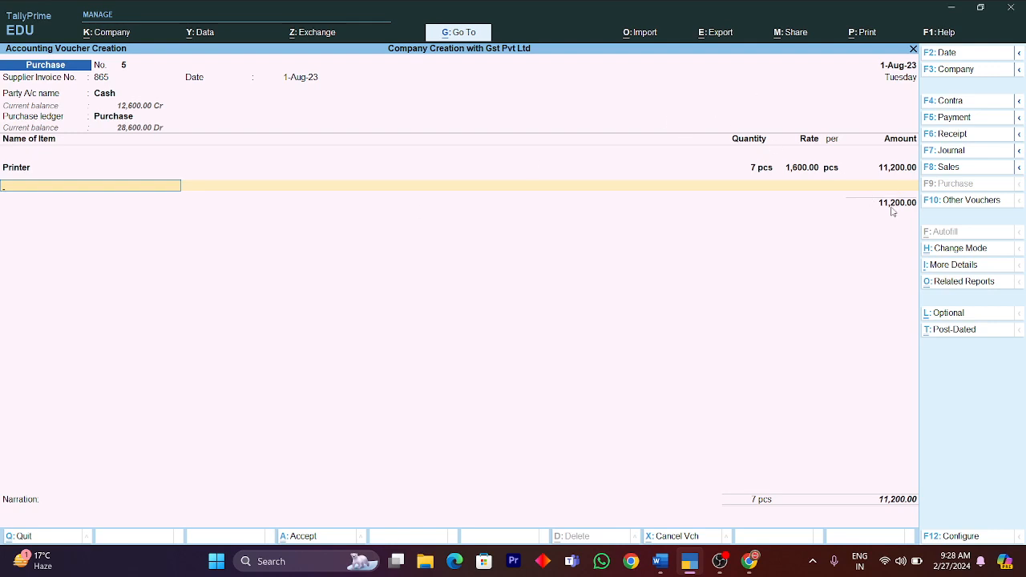
Add the Cgst and Sgst tax ledgers to the Printer purchase voucher and save it with a blank narration
{"action": "key", "text": "Return"}
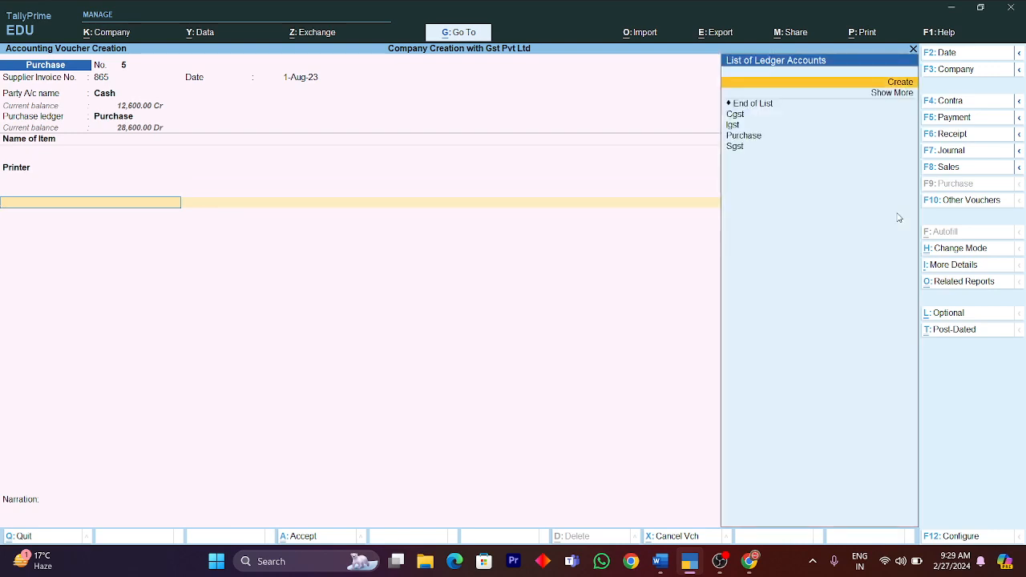
{"action": "key", "text": "Down"}
{"action": "key", "text": "Return"}
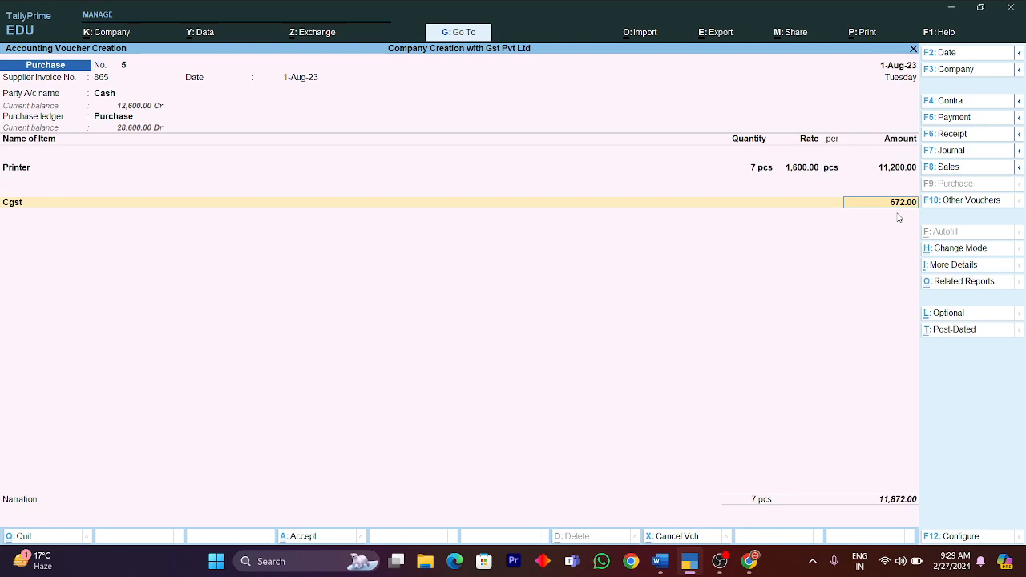
{"action": "key", "text": "Return"}
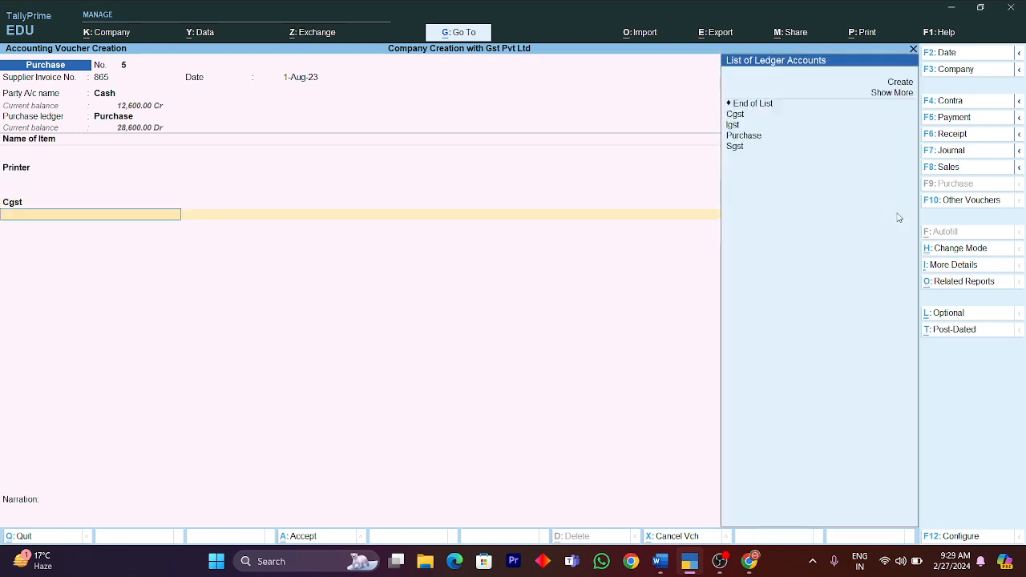
{"action": "key", "text": "Down"}
{"action": "key", "text": "Down"}
{"action": "key", "text": "Down"}
{"action": "key", "text": "Down"}
{"action": "key", "text": "Down"}
{"action": "key", "text": "Down"}
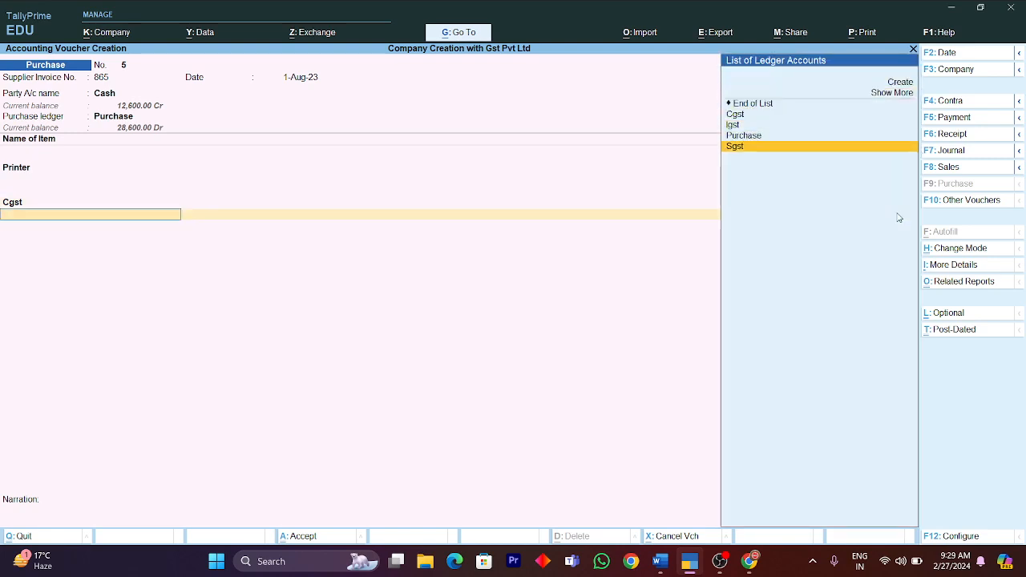
{"action": "key", "text": "Return"}
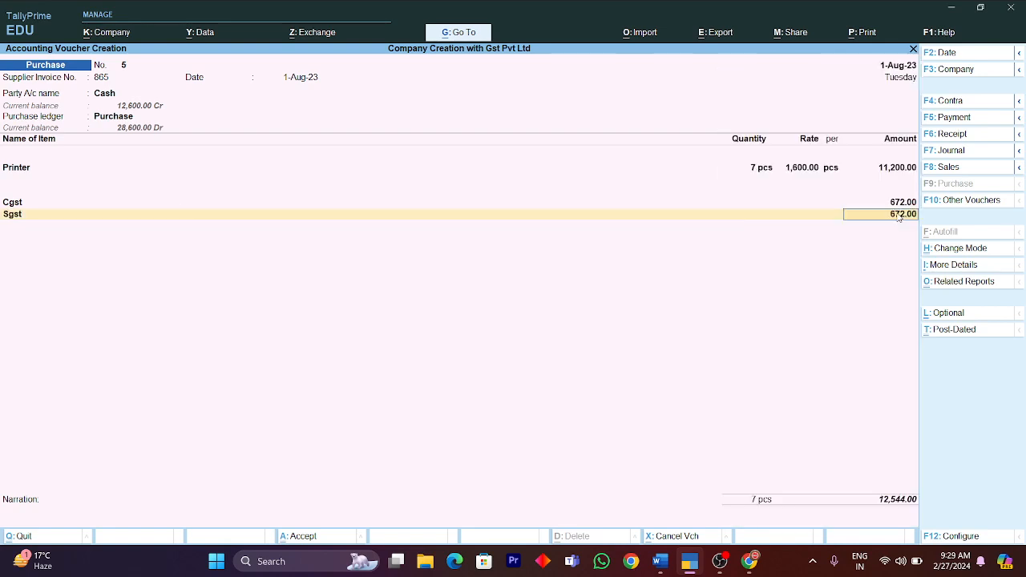
{"action": "key", "text": "Return"}
{"action": "key", "text": "Return"}
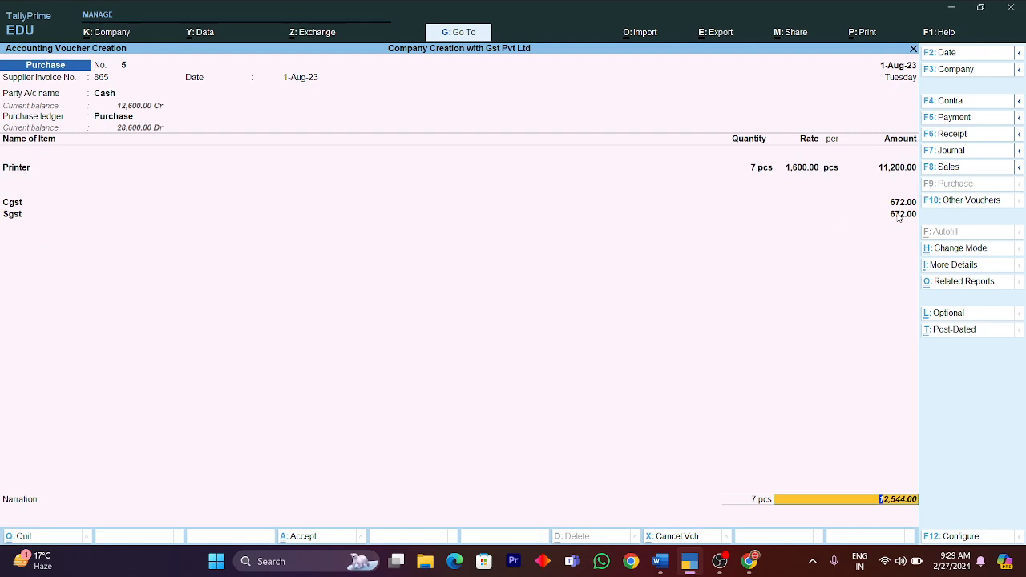
{"action": "key", "text": "Return"}
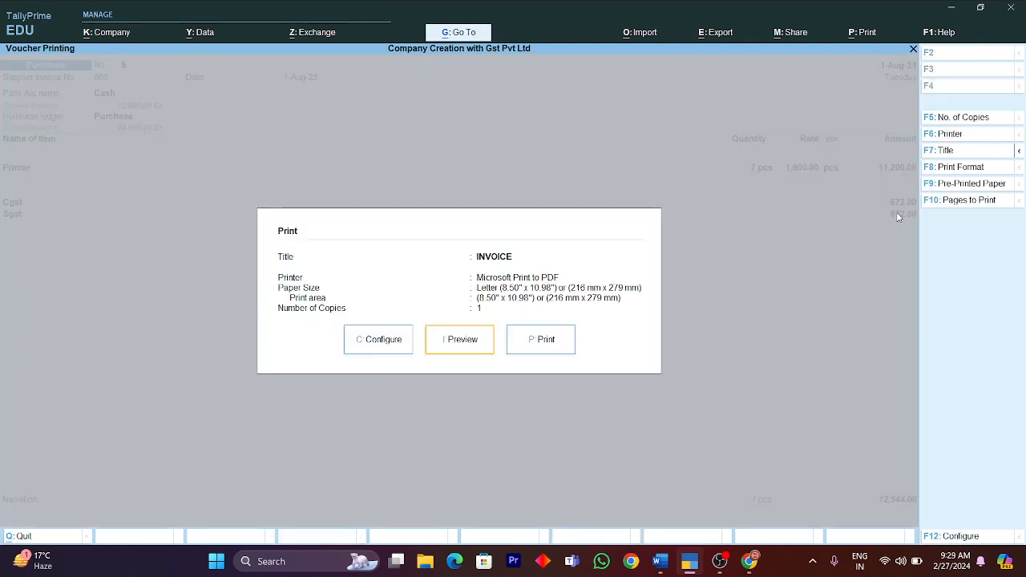
Examine the enlarged print preview of the Printer purchase invoice, including its tax lines, and return to voucher entry without printing
{"action": "key", "text": "Return"}
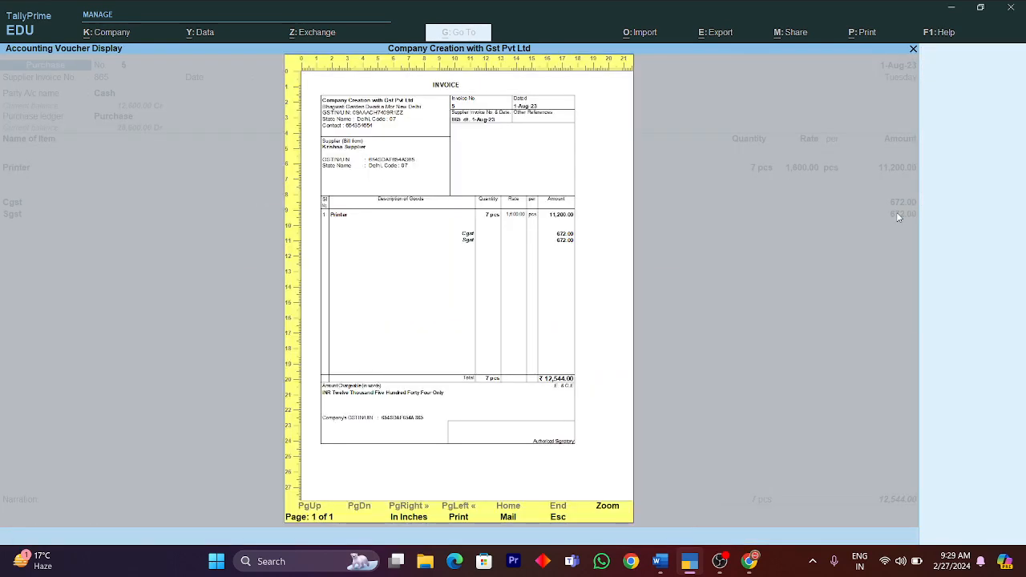
{"action": "key", "text": "Return"}
{"action": "scroll", "coordinate": [433, 283], "scroll_direction": "down", "scroll_amount": 3}
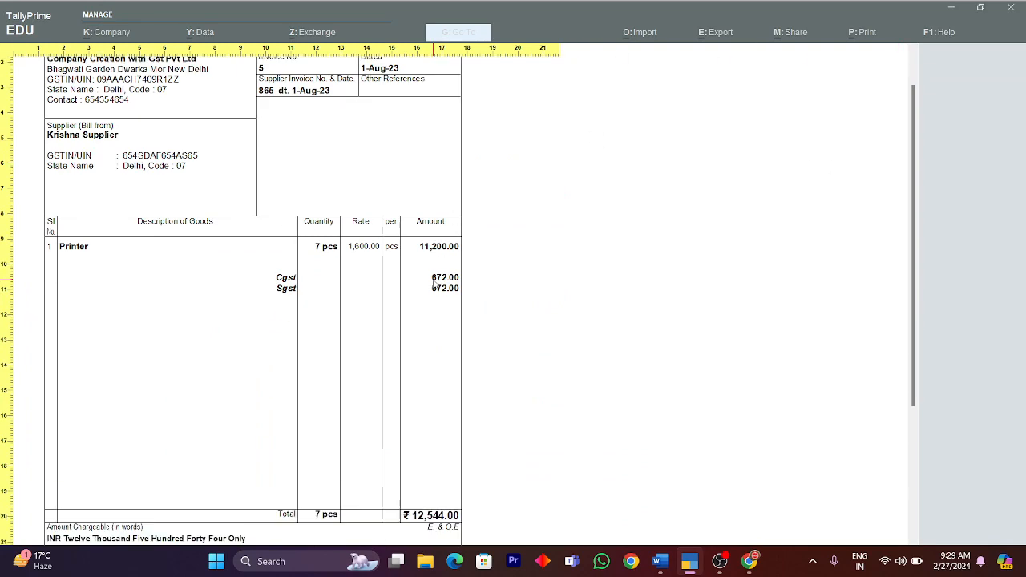
{"action": "scroll", "coordinate": [433, 284], "scroll_direction": "up", "scroll_amount": 3}
{"action": "scroll", "coordinate": [433, 283], "scroll_direction": "down", "scroll_amount": 3}
{"action": "scroll", "coordinate": [435, 284], "scroll_direction": "up", "scroll_amount": 3}
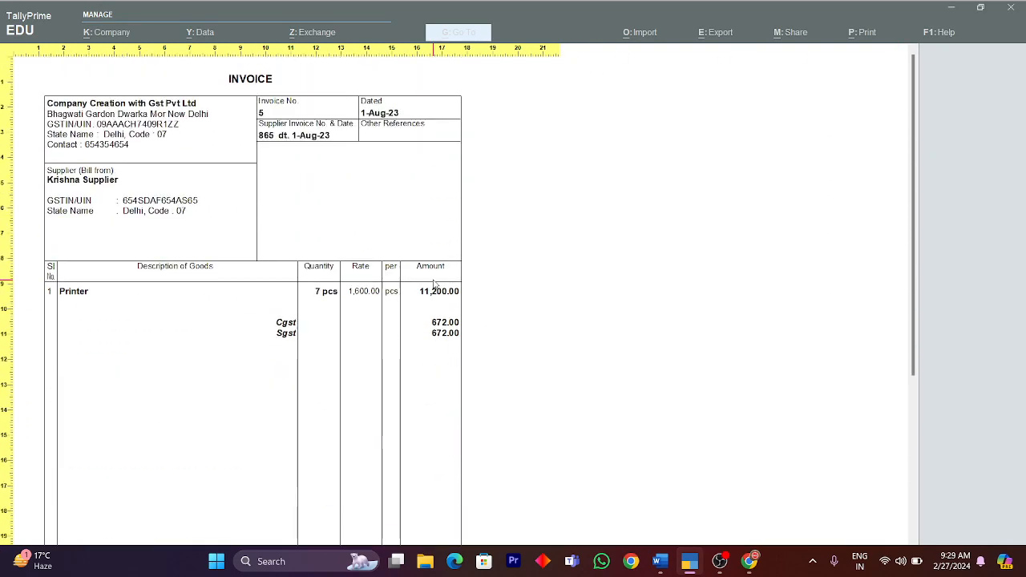
{"action": "key", "text": "Escape"}
{"action": "key", "text": "Escape"}
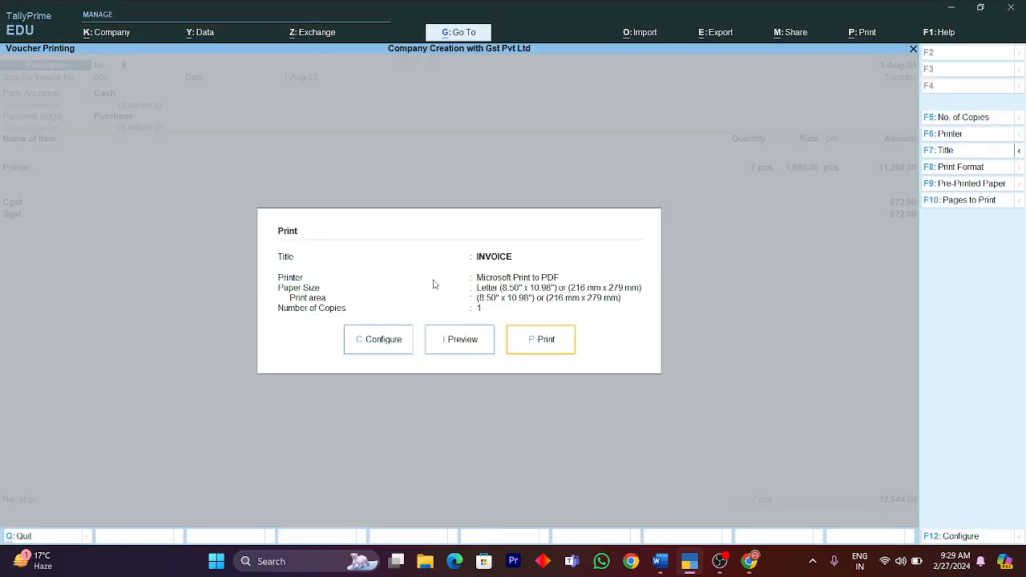
{"action": "key", "text": "Escape"}
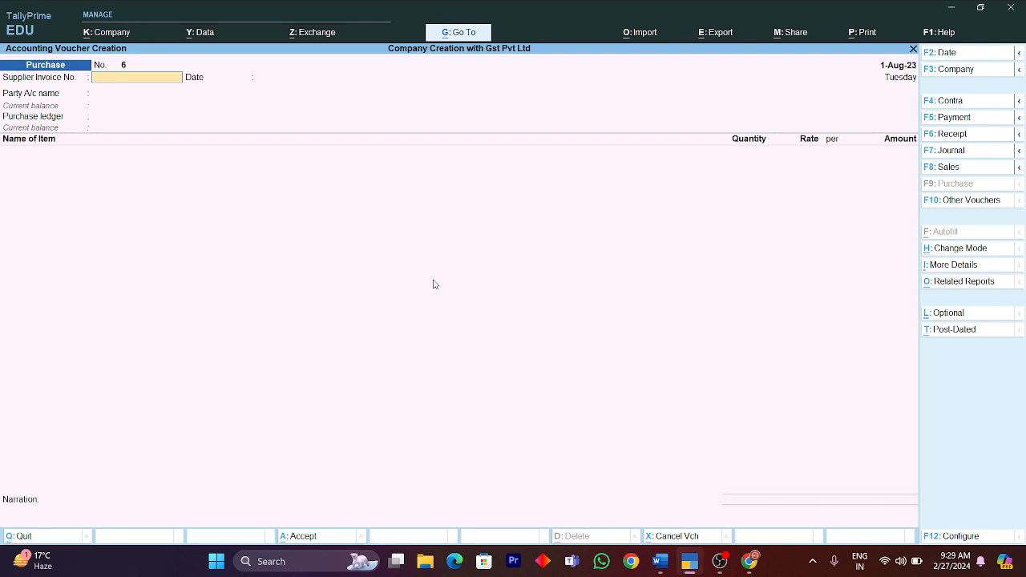
Start a purchase voucher with supplier invoice number 58 dated 1-Aug-23 and Cash as the party, leaving the receipt details blank
{"action": "type", "text": "58"}
{"action": "key", "text": "Return"}
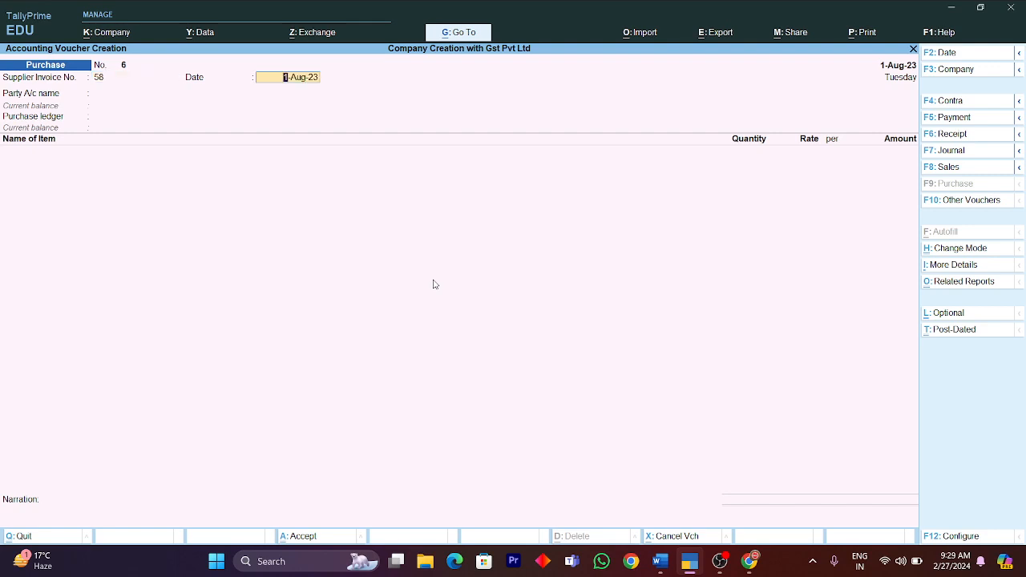
{"action": "key", "text": "Return"}
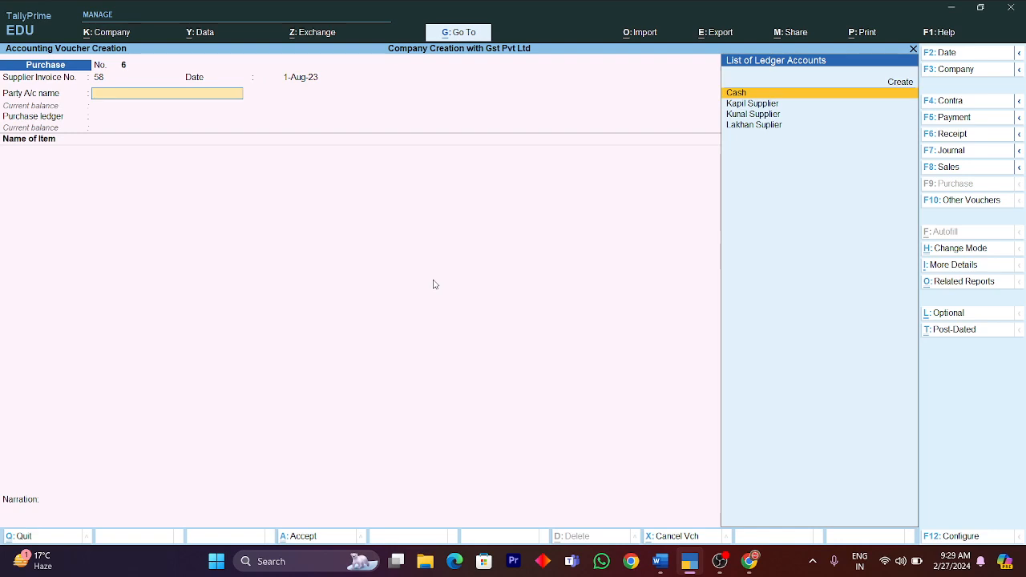
{"action": "key", "text": "Return"}
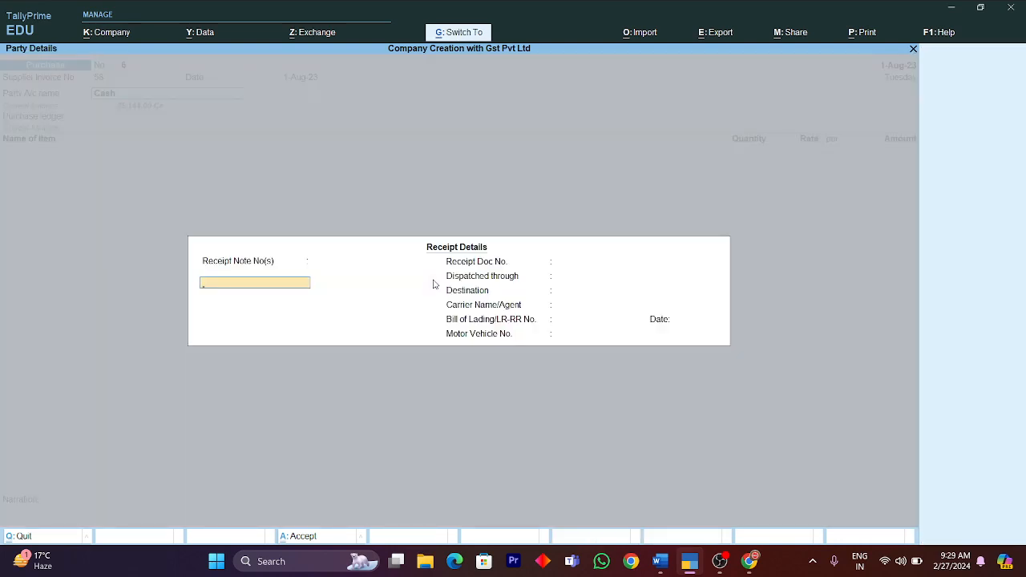
{"action": "key", "text": "Return"}
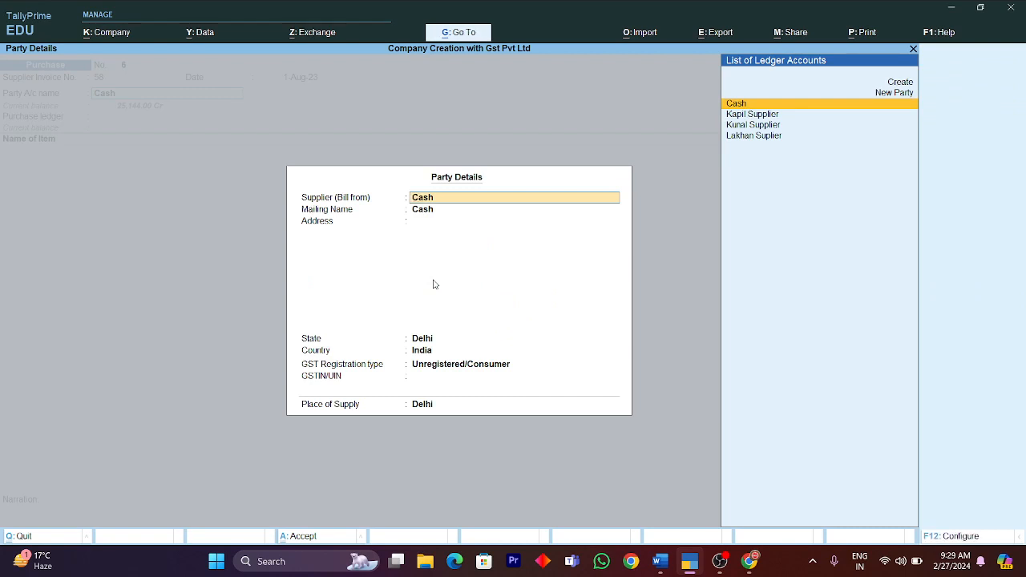
Keep Cash as the supplier and mailing name in the party details, with no address and Delhi as the state
{"action": "key", "text": "Down"}
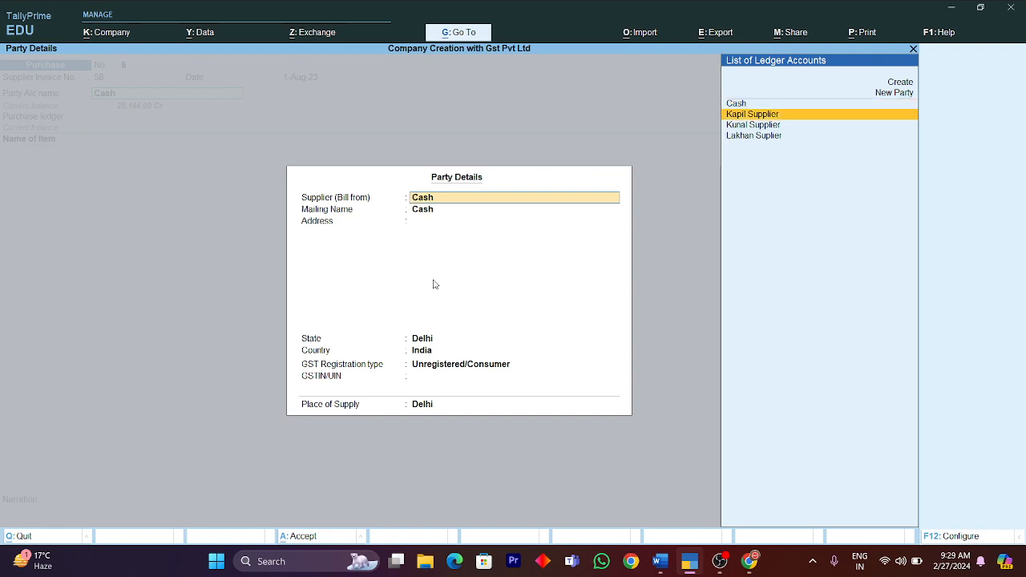
{"action": "key", "text": "Down"}
{"action": "key", "text": "Up"}
{"action": "key", "text": "Up"}
{"action": "key", "text": "Up"}
{"action": "key", "text": "Down"}
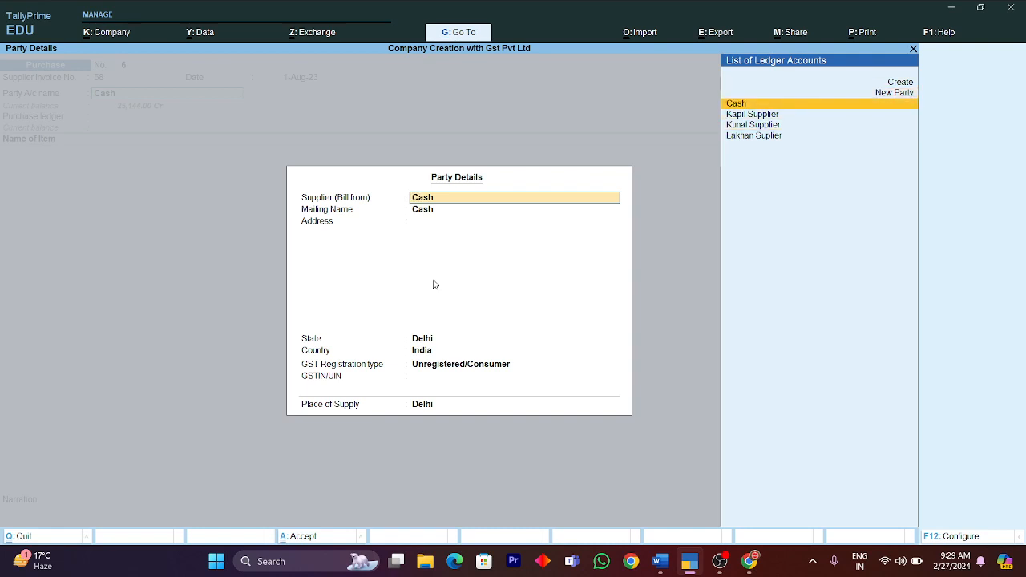
{"action": "key", "text": "Return"}
{"action": "key", "text": "Return"}
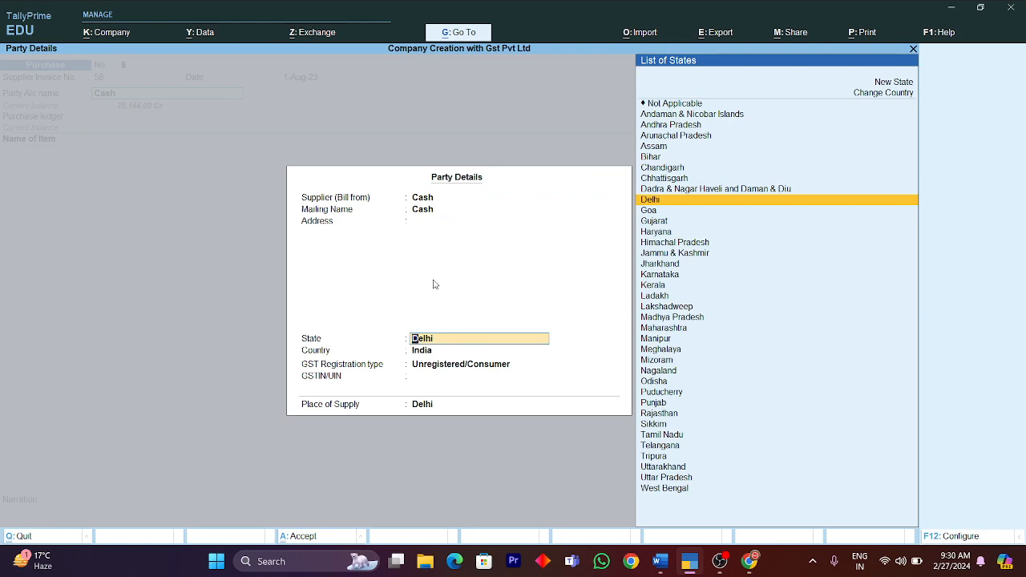
{"action": "key", "text": "Return"}
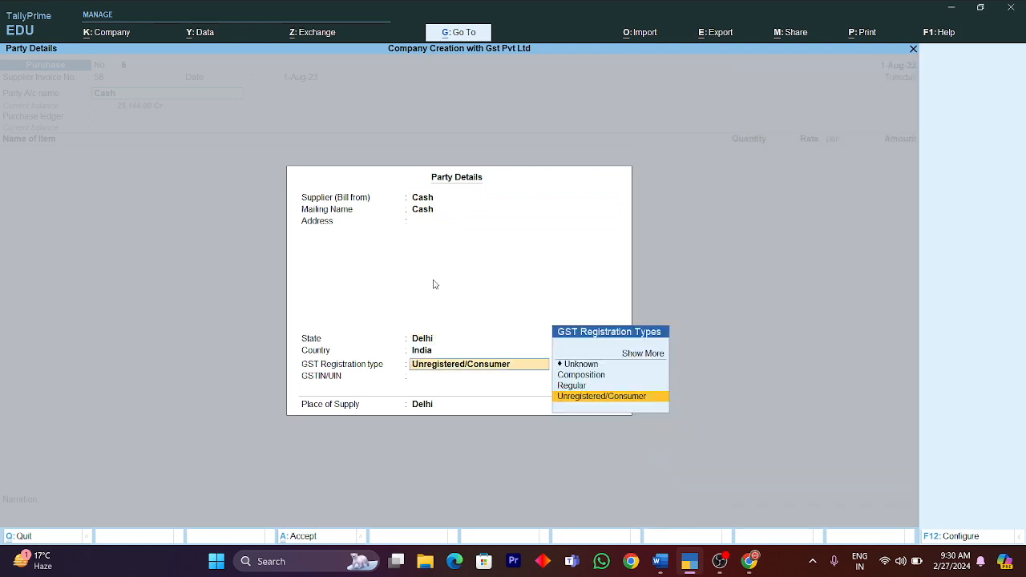
Set the party's GST registration type to Regular, enter the GSTIN, keep Delhi as place of supply and use the Purchase ledger
{"action": "key", "text": "Up"}
{"action": "key", "text": "Return"}
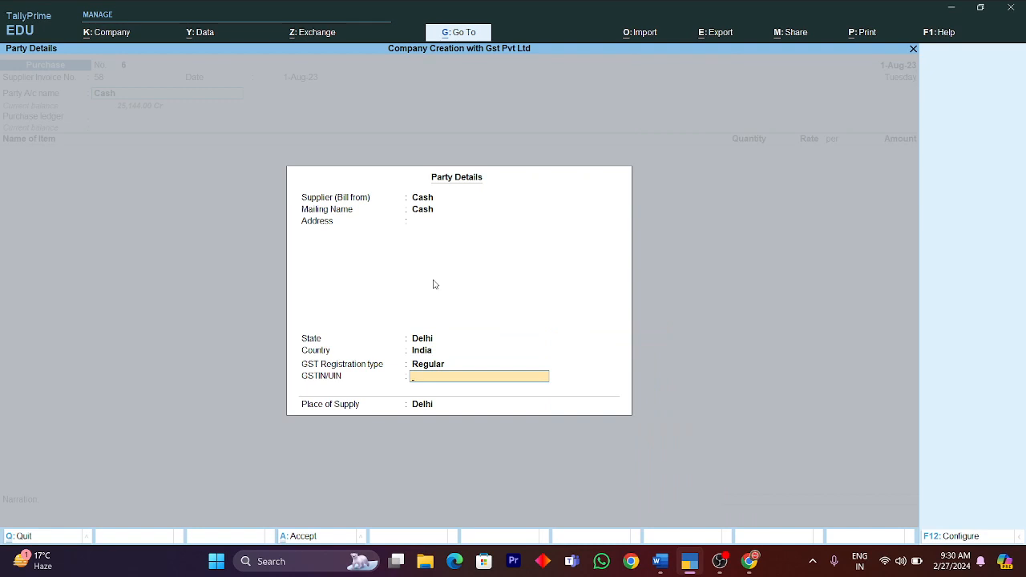
{"action": "type", "text": "S65DF465SA4DF"}
{"action": "key", "text": "Return"}
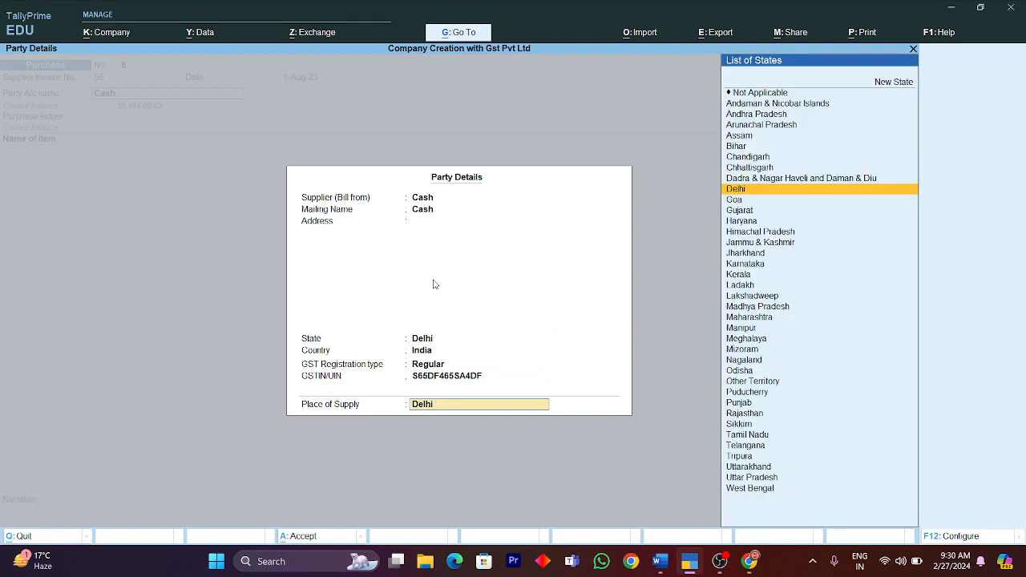
{"action": "key", "text": "Return"}
{"action": "key", "text": "Return"}
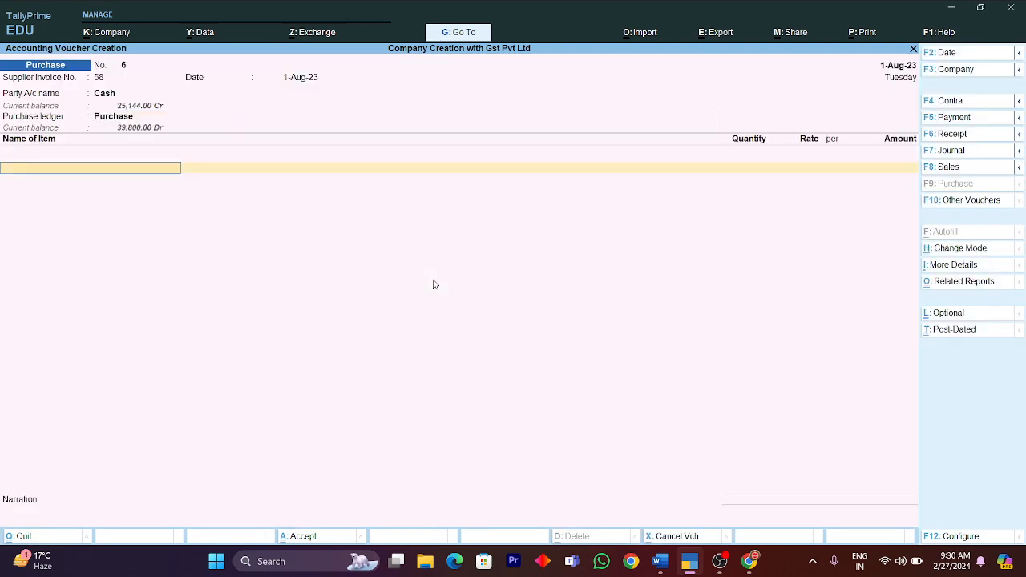
Add 3 pcs of Grahic Card at a rate of 2,000 to the purchase voucher
{"action": "key", "text": "Down"}
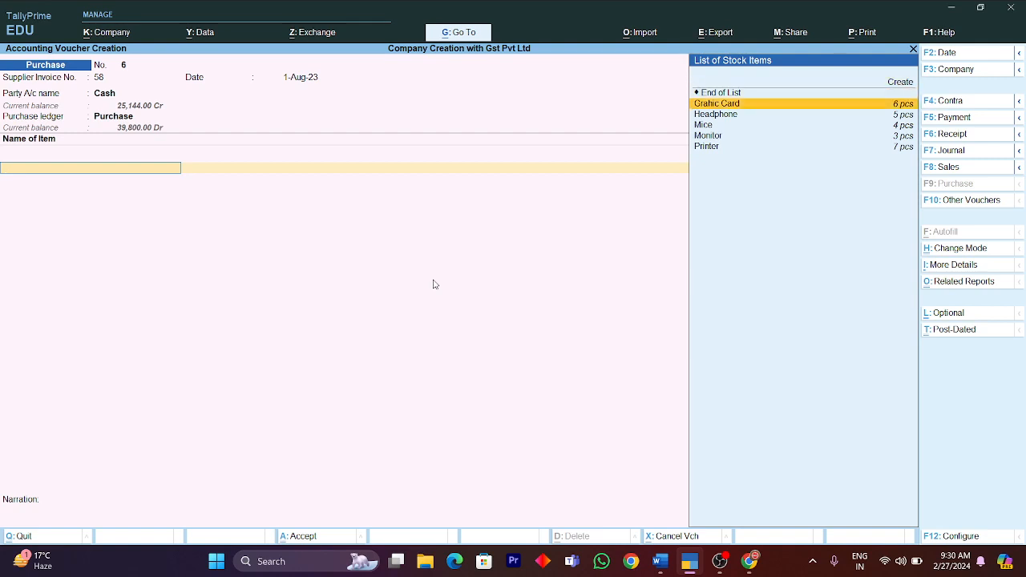
{"action": "key", "text": "Return"}
{"action": "type", "text": "3"}
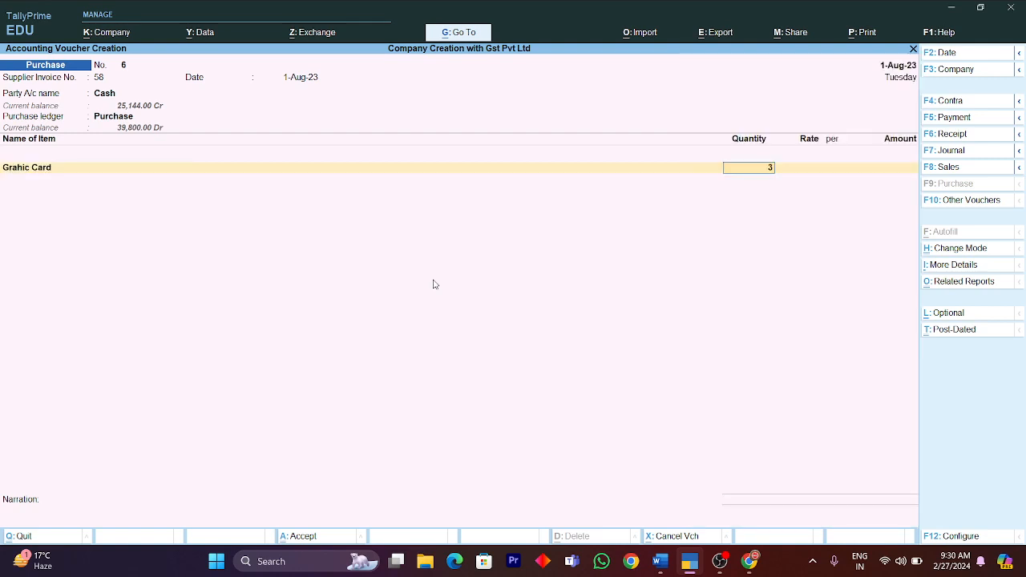
{"action": "key", "text": "Return"}
{"action": "key", "text": "Return"}
{"action": "key", "text": "Return"}
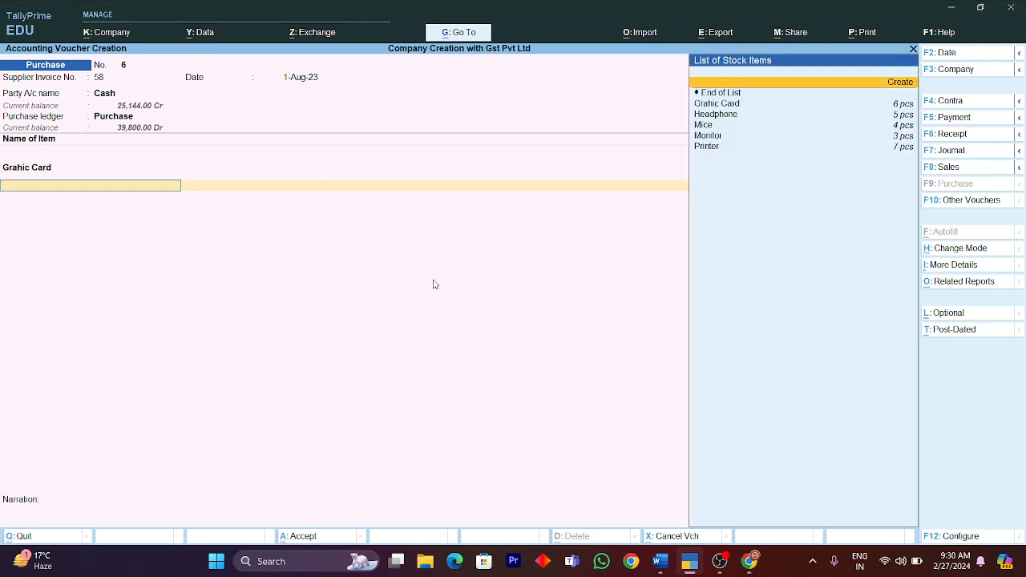
Add 5 pcs of Headphone at a rate of 1,200 to the purchase voucher
{"action": "key", "text": "Down"}
{"action": "key", "text": "Down"}
{"action": "key", "text": "Return"}
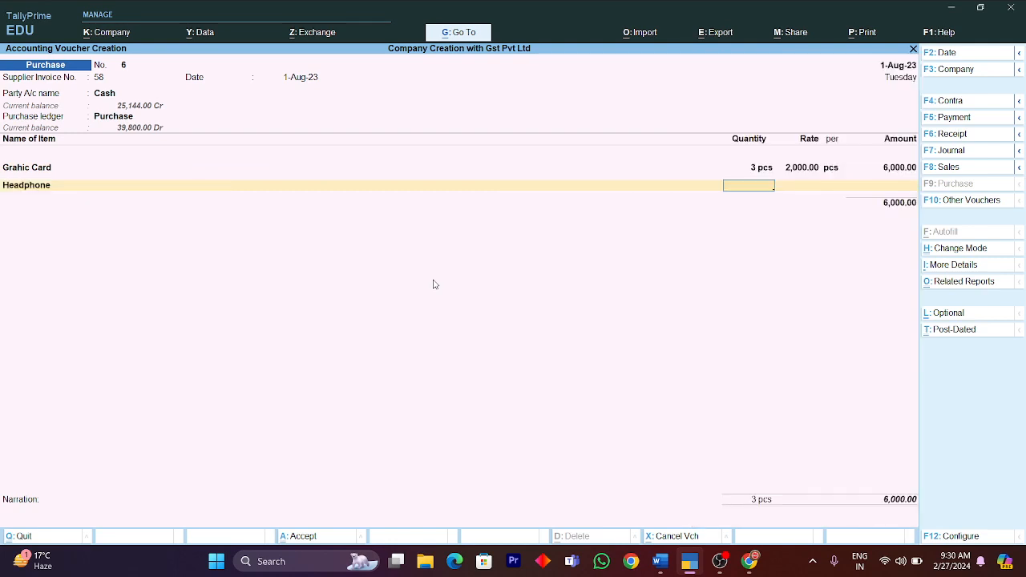
{"action": "type", "text": "5"}
{"action": "key", "text": "Return"}
{"action": "key", "text": "Return"}
{"action": "key", "text": "Return"}
{"action": "key", "text": "Return"}
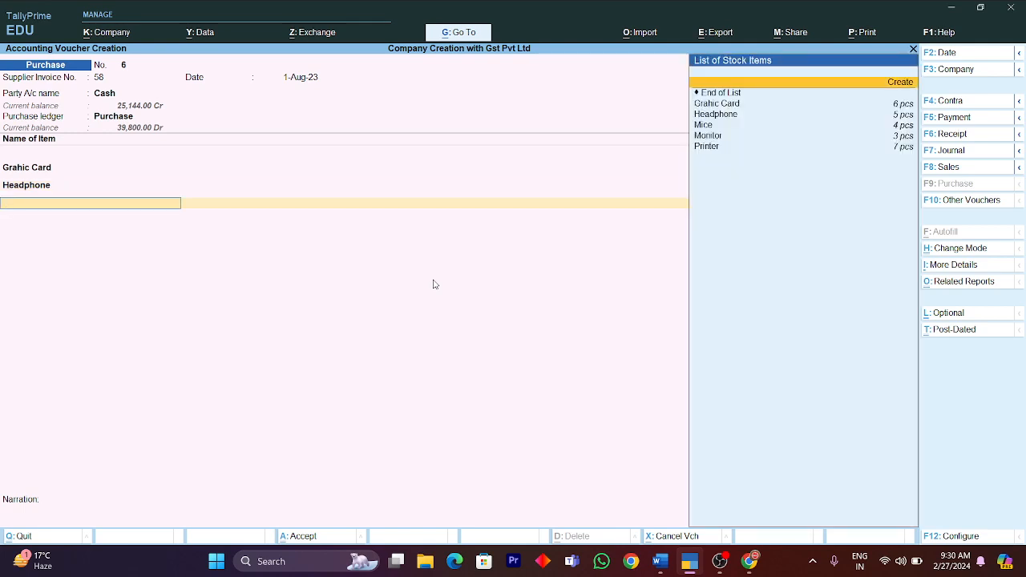
Add 6 pcs of Mice at a rate of 1,300 to the purchase voucher
{"action": "key", "text": "Down"}
{"action": "key", "text": "Down"}
{"action": "key", "text": "Down"}
{"action": "key", "text": "Down"}
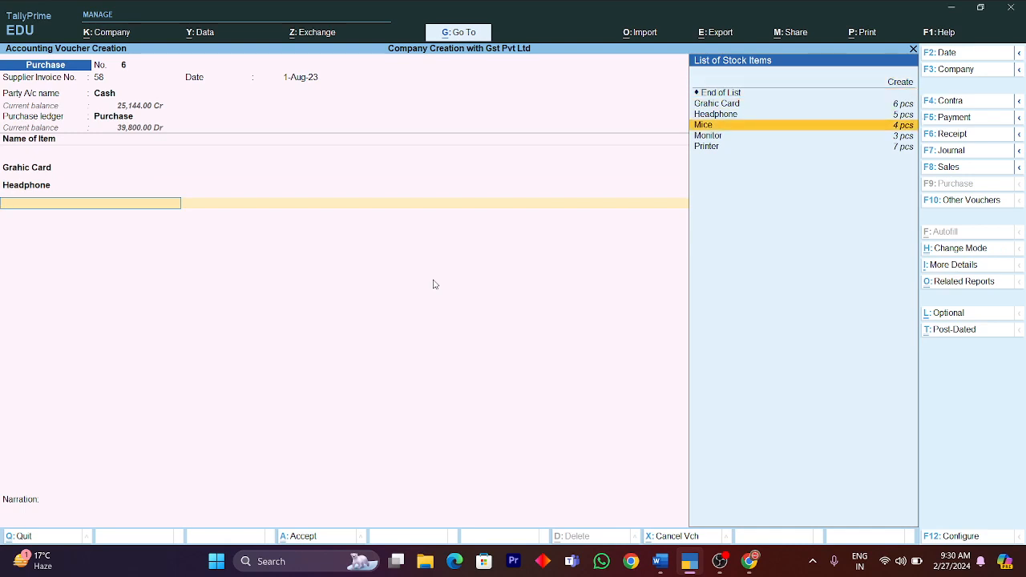
{"action": "key", "text": "Return"}
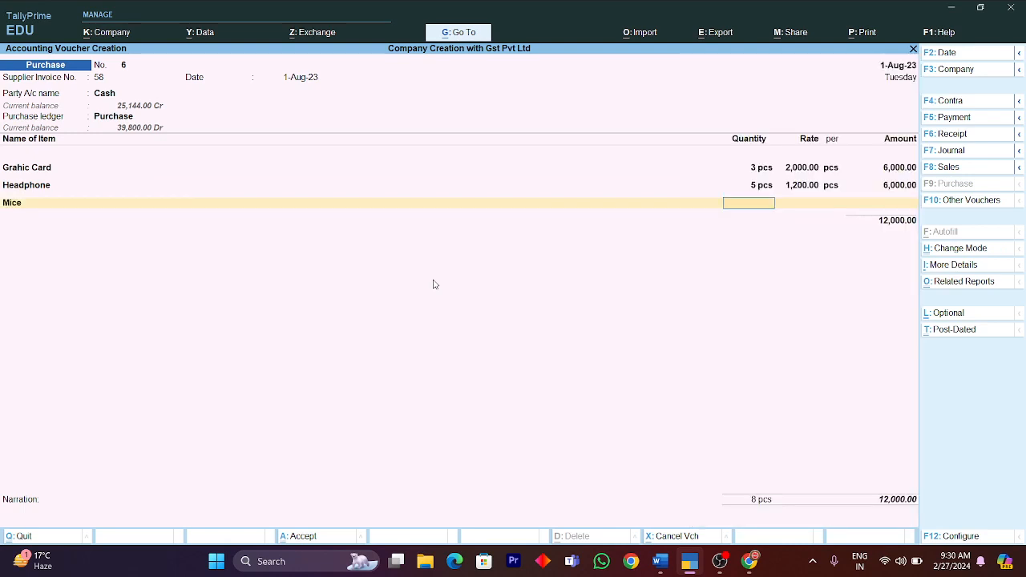
{"action": "type", "text": "6"}
{"action": "key", "text": "Return"}
{"action": "key", "text": "Return"}
{"action": "key", "text": "Return"}
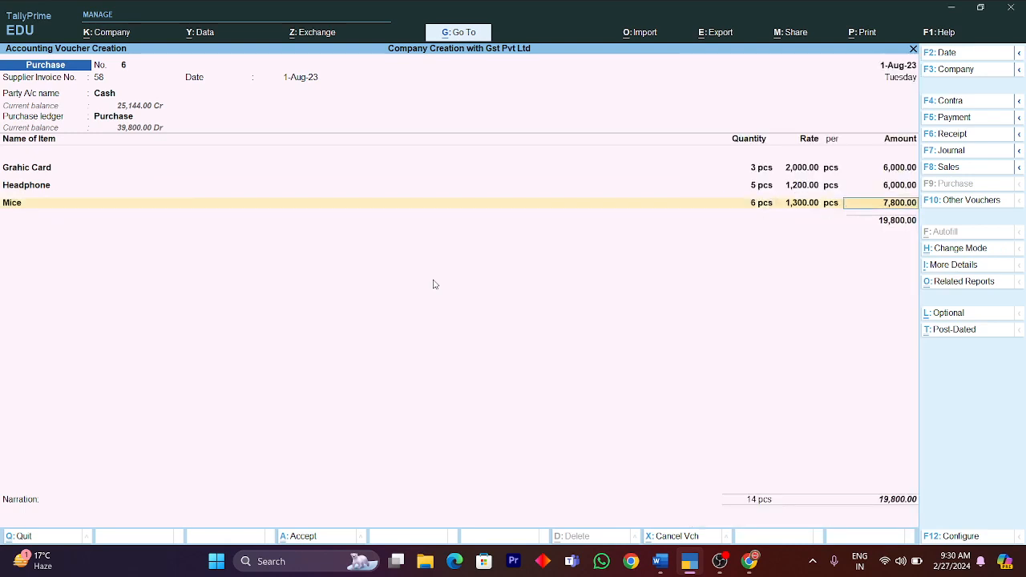
{"action": "key", "text": "Return"}
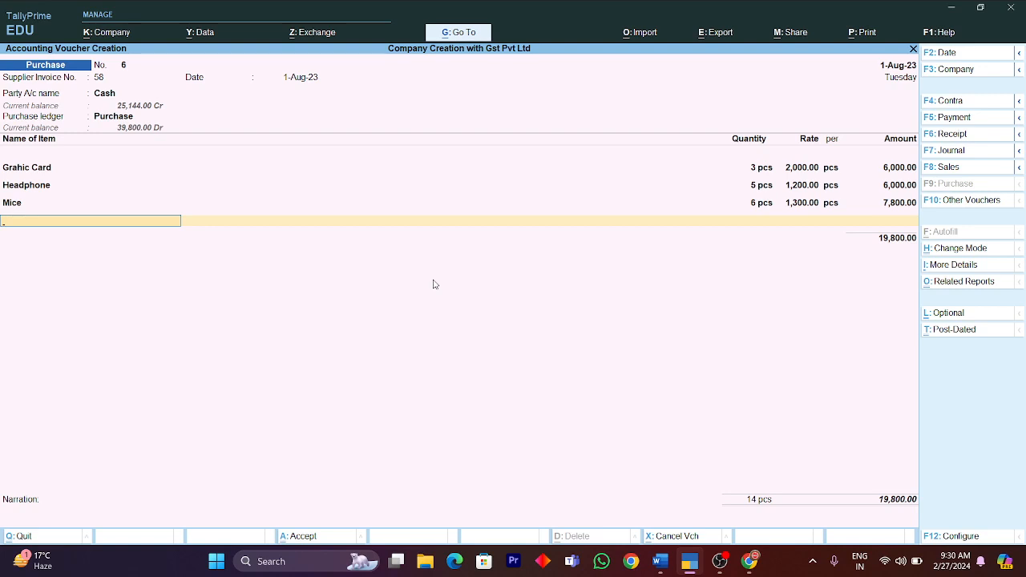
Add 3 pcs of Monitor at a rate of 1,800 to the purchase voucher and end the item list
{"action": "key", "text": "space"}
{"action": "key", "text": "Down"}
{"action": "key", "text": "Down"}
{"action": "key", "text": "Down"}
{"action": "key", "text": "Down"}
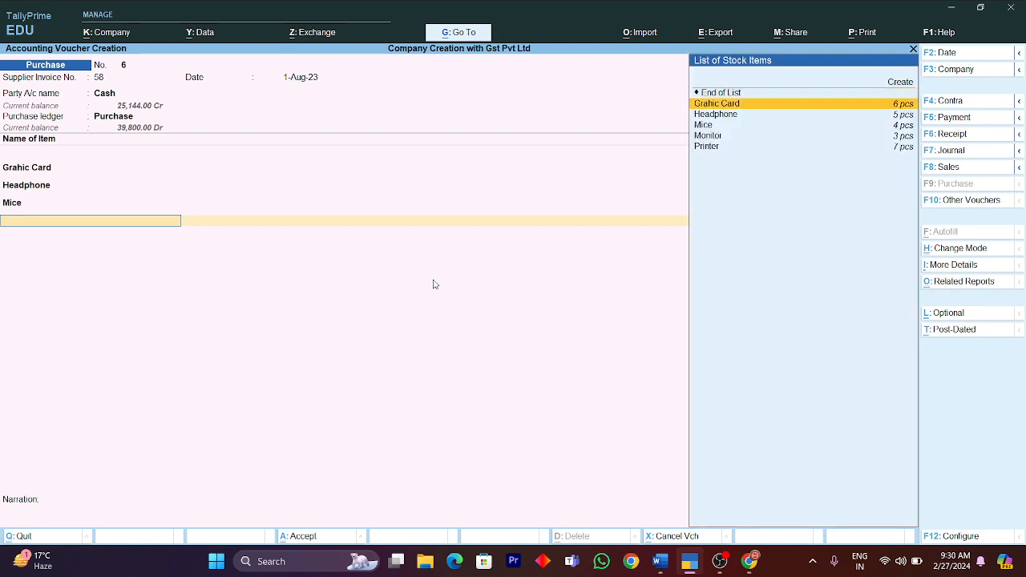
{"action": "key", "text": "Down"}
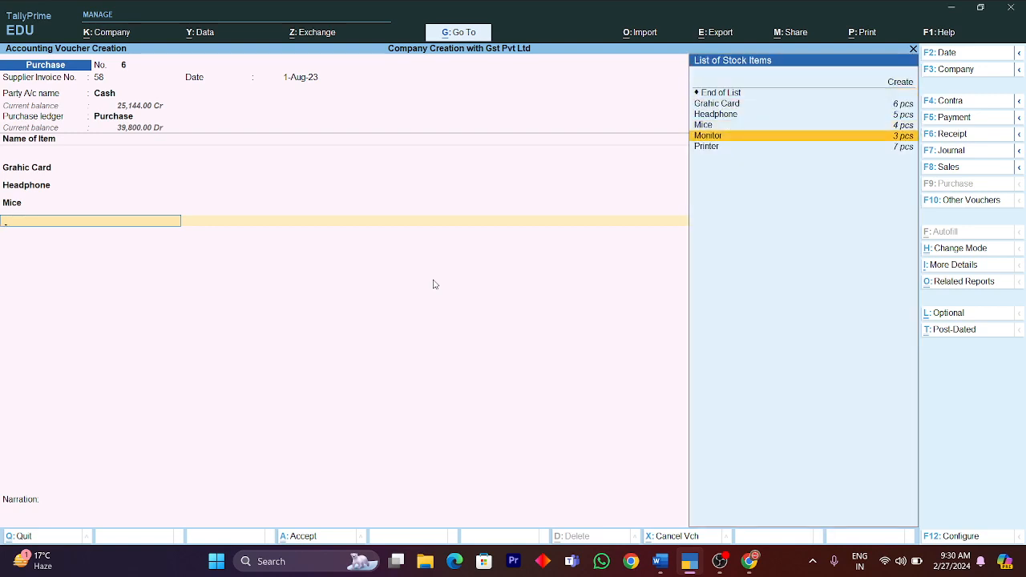
{"action": "key", "text": "Return"}
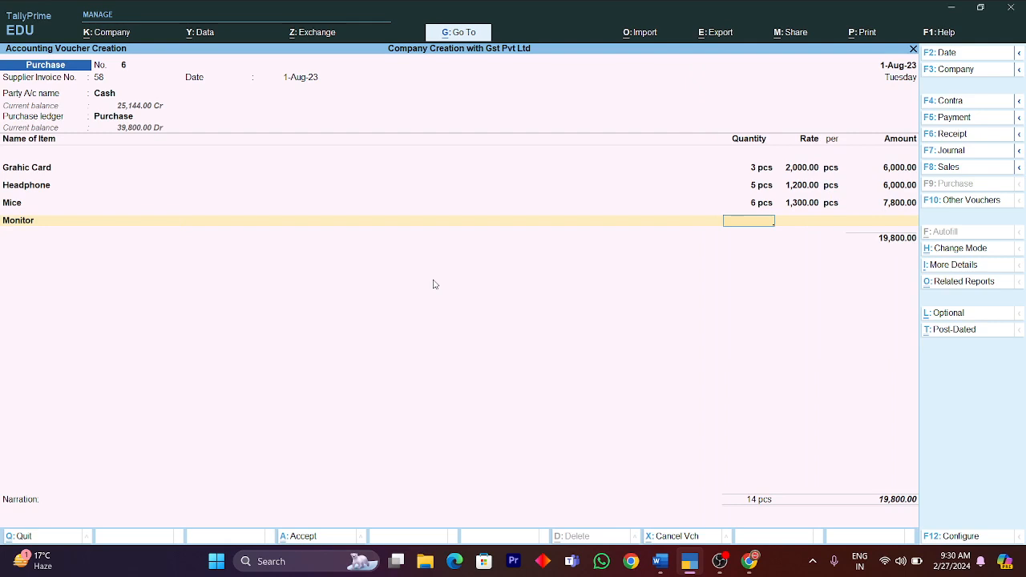
{"action": "type", "text": "3"}
{"action": "key", "text": "Return"}
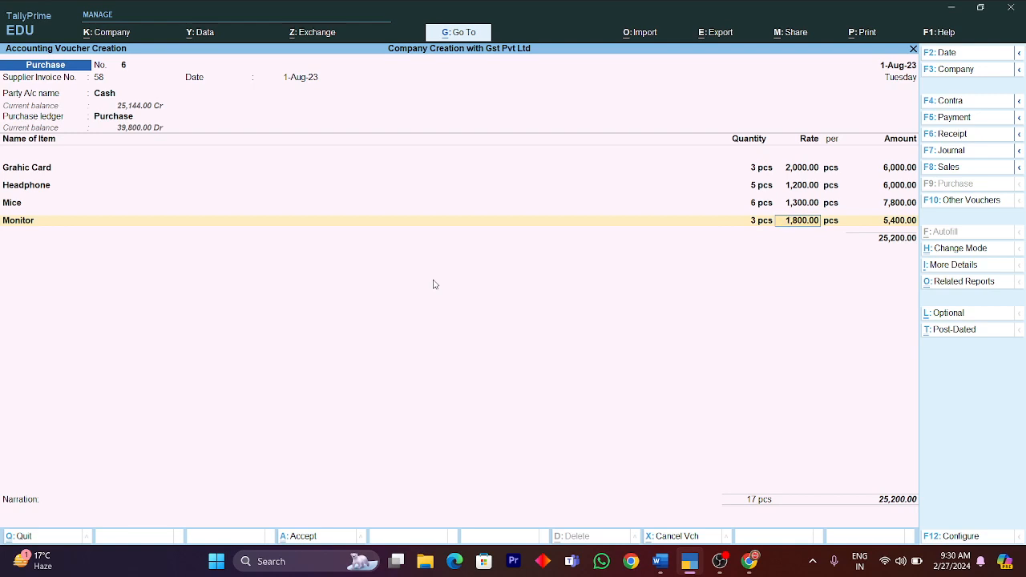
{"action": "key", "text": "Return"}
{"action": "key", "text": "Return"}
{"action": "key", "text": "Return"}
{"action": "key", "text": "Return"}
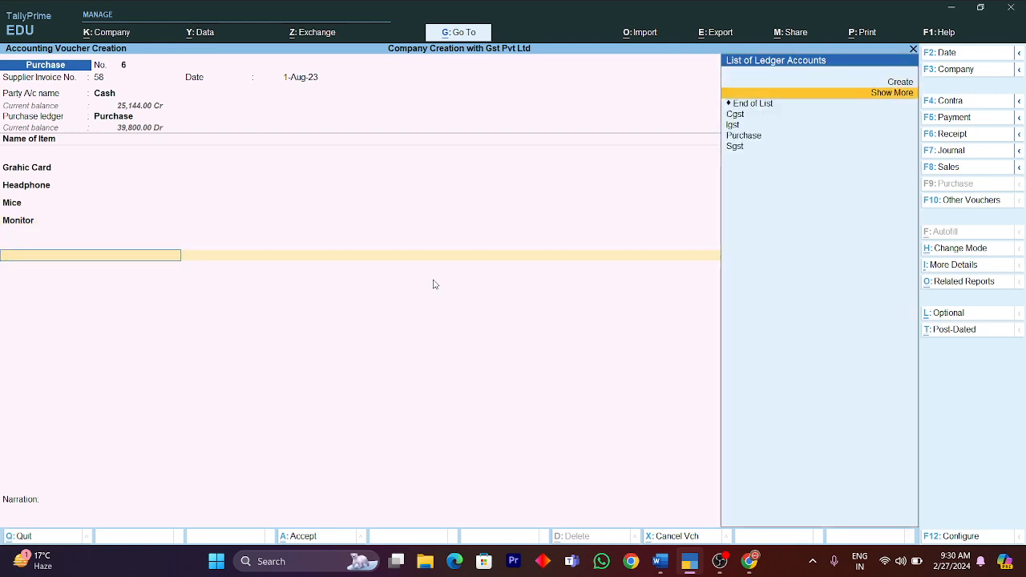
Add the Cgst and Sgst ledgers below the items, keeping the calculated tax amounts
{"action": "key", "text": "Down"}
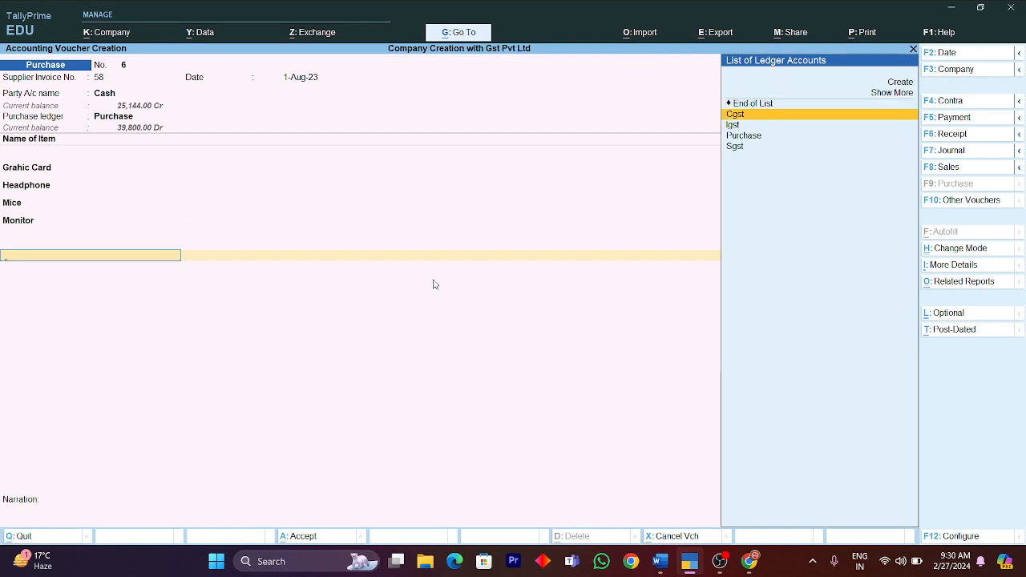
{"action": "key", "text": "Return"}
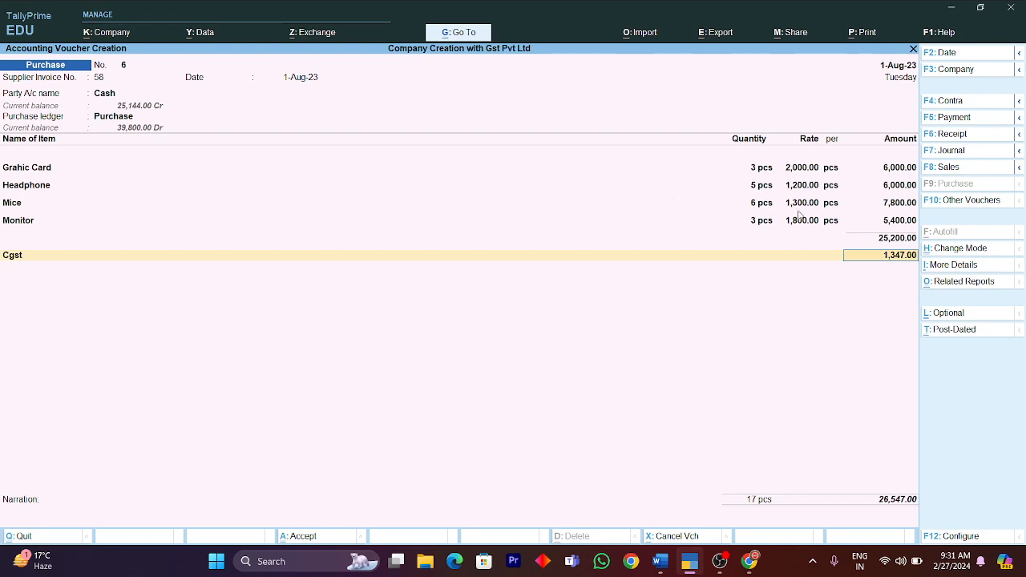
{"action": "key", "text": "Return"}
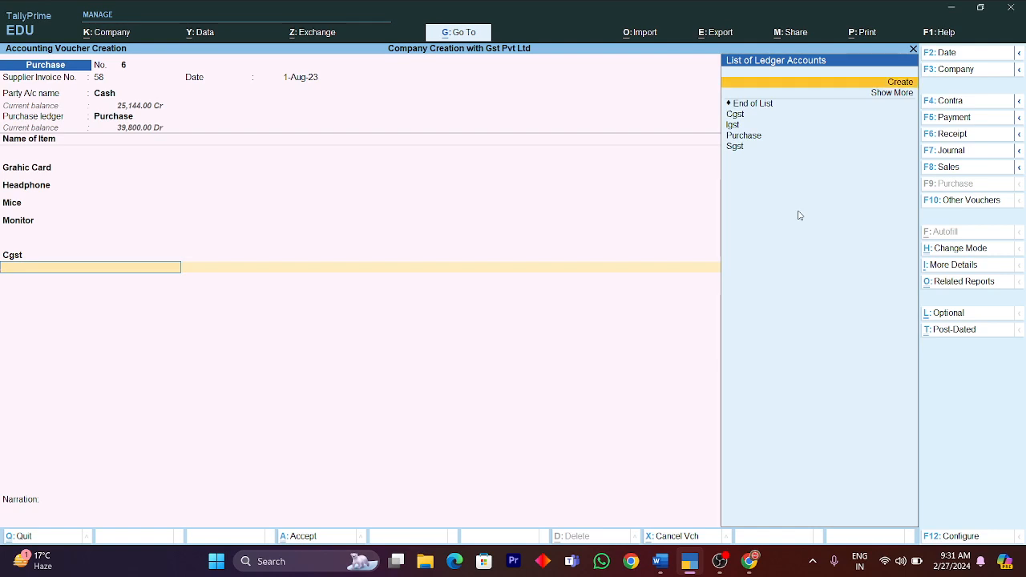
{"action": "key", "text": "Down"}
{"action": "key", "text": "Down"}
{"action": "key", "text": "Down"}
{"action": "key", "text": "Return"}
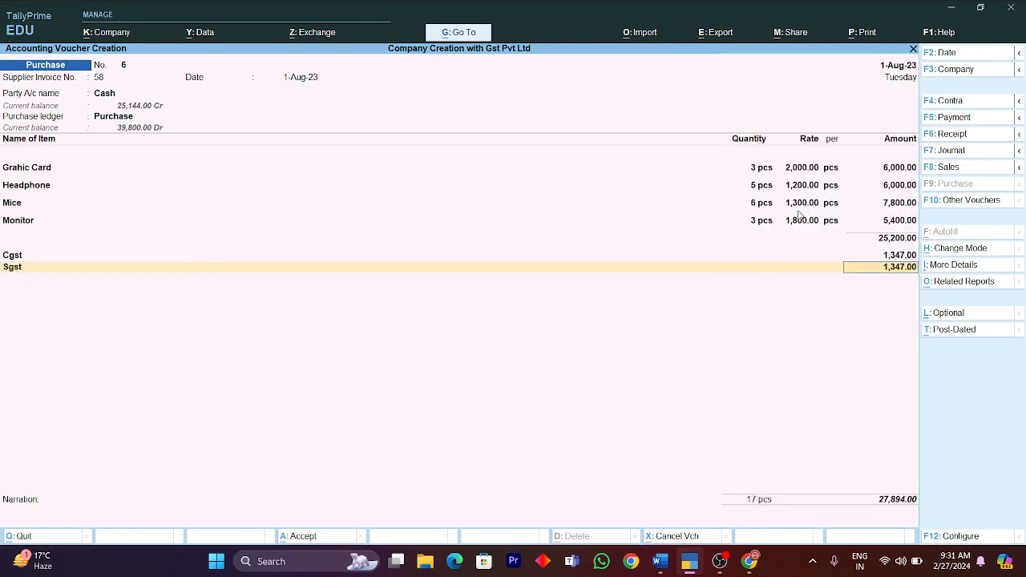
{"action": "key", "text": "Return"}
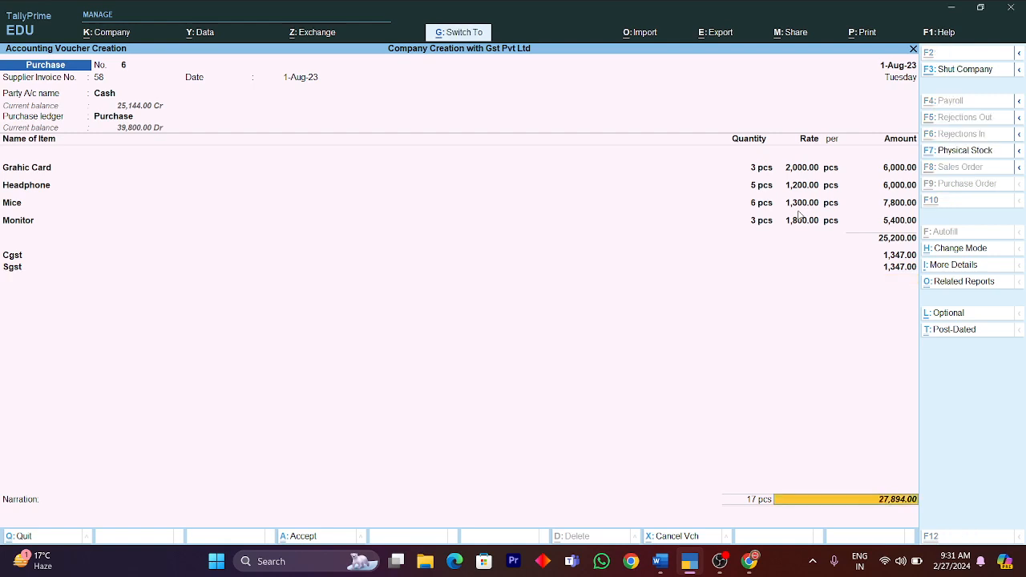
Preview the purchase voucher's printed invoice, examine its items, taxes and total up close, and return to the voucher without printing
{"action": "key", "text": "alt+p"}
{"action": "key", "text": "i"}
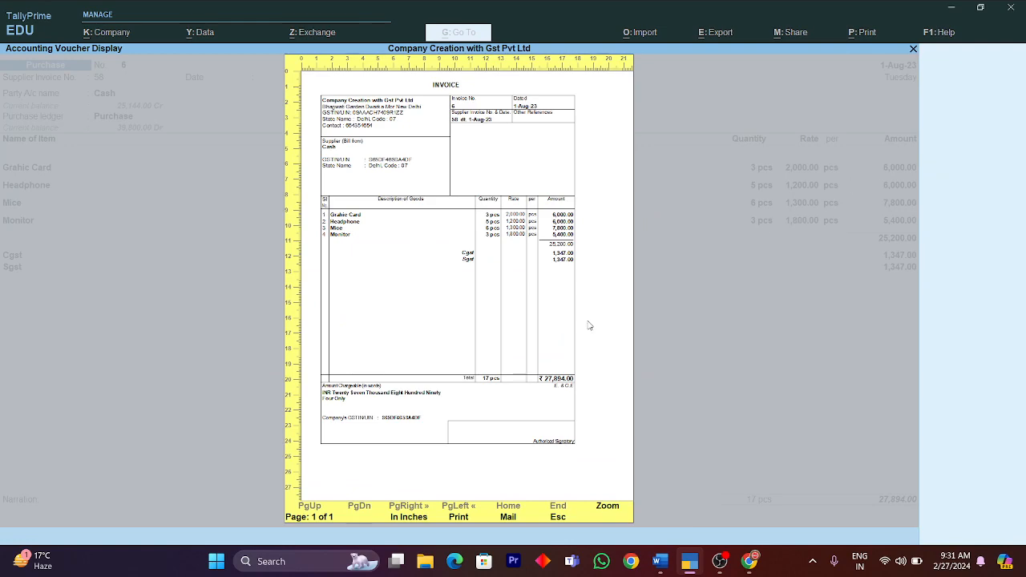
{"action": "left_click", "coordinate": [473, 355]}
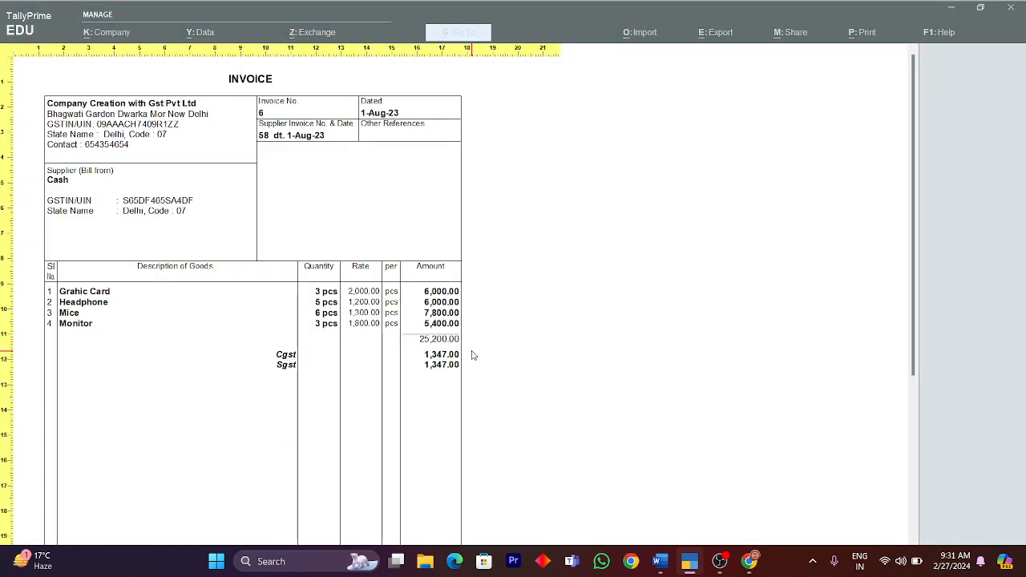
{"action": "scroll", "coordinate": [35, 268], "scroll_direction": "down", "scroll_amount": 5}
{"action": "scroll", "coordinate": [36, 268], "scroll_direction": "up", "scroll_amount": 5}
{"action": "scroll", "coordinate": [35, 268], "scroll_direction": "down", "scroll_amount": 5}
{"action": "scroll", "coordinate": [35, 268], "scroll_direction": "up", "scroll_amount": 5}
{"action": "scroll", "coordinate": [35, 268], "scroll_direction": "down", "scroll_amount": 5}
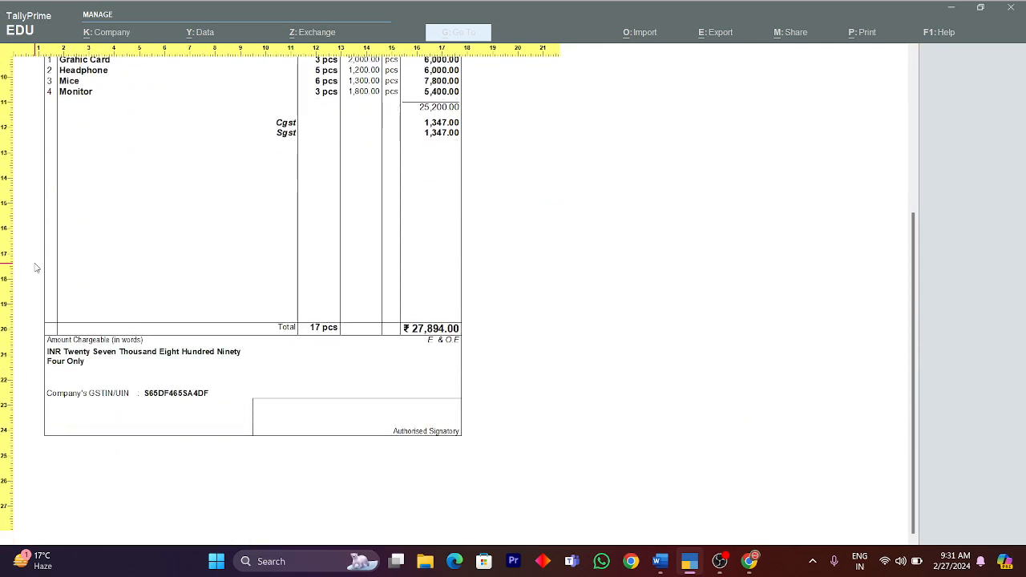
{"action": "left_click", "coordinate": [35, 268]}
{"action": "key", "text": "Escape"}
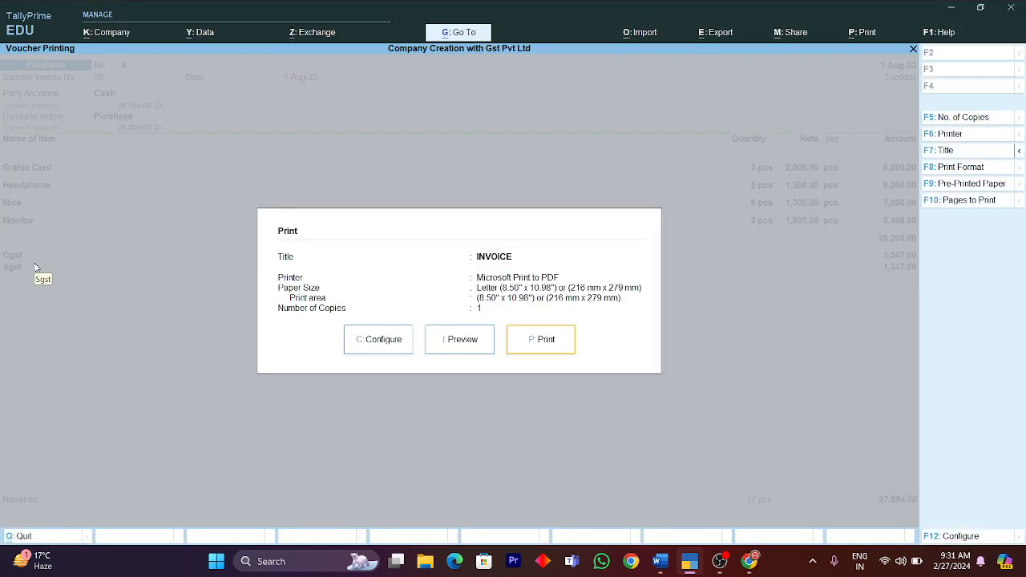
{"action": "key", "text": "Escape"}
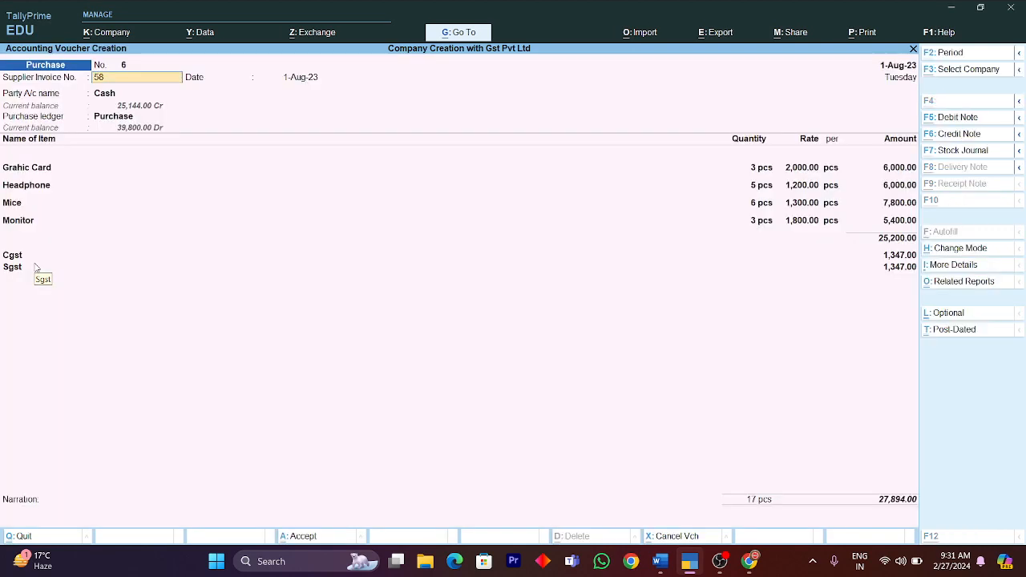
Review the voucher's GST tax analysis for the tax on each item, and return to the voucher
{"action": "key", "text": "alt+a"}
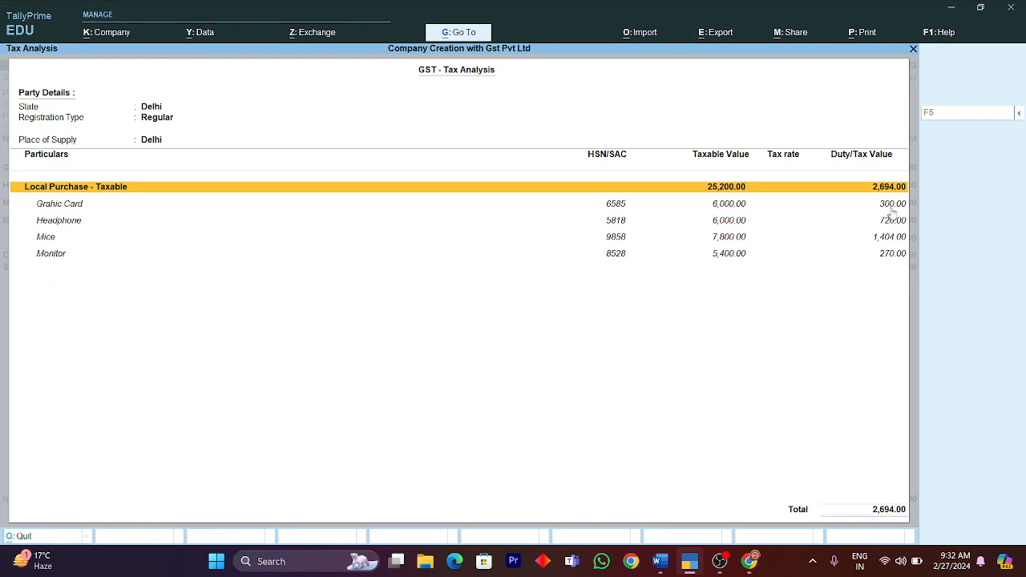
{"action": "key", "text": "Down"}
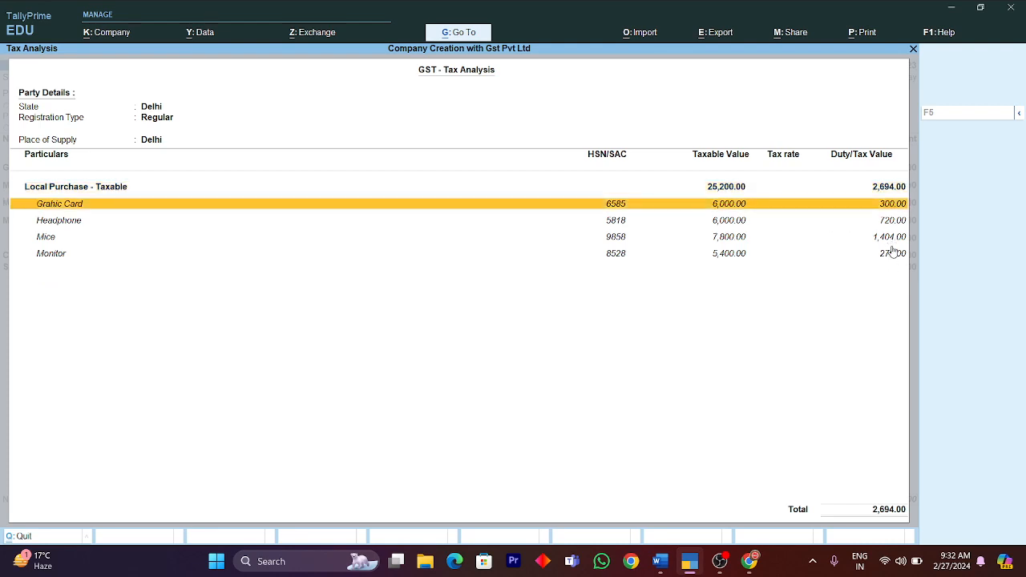
{"action": "key", "text": "Return"}
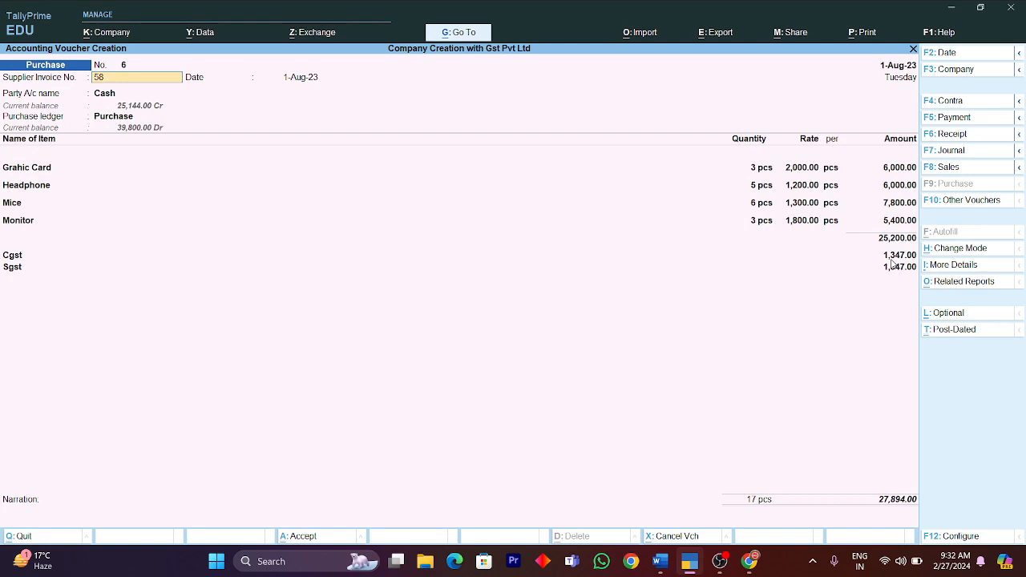
{"action": "key", "text": "Escape"}
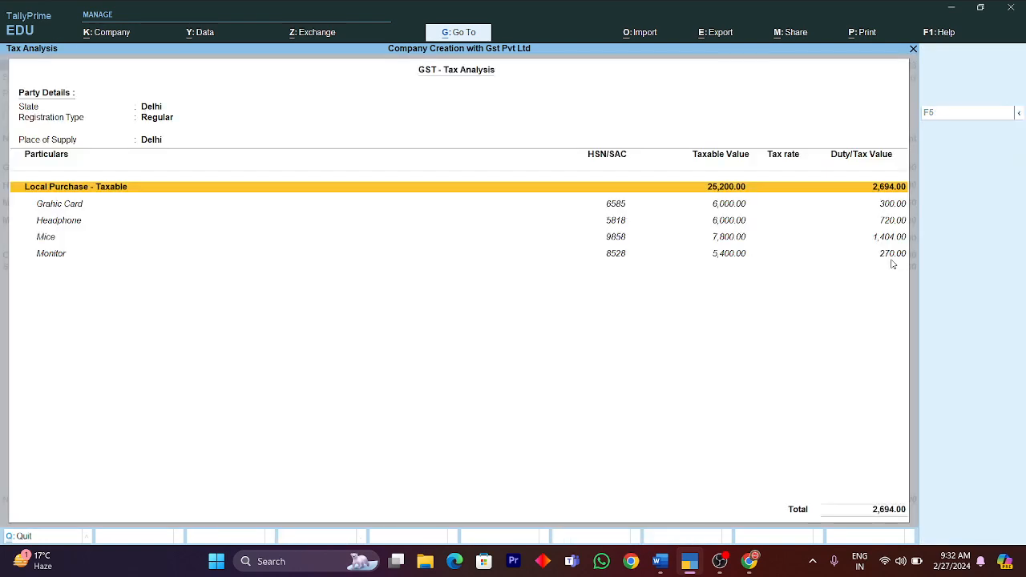
{"action": "key", "text": "Return"}
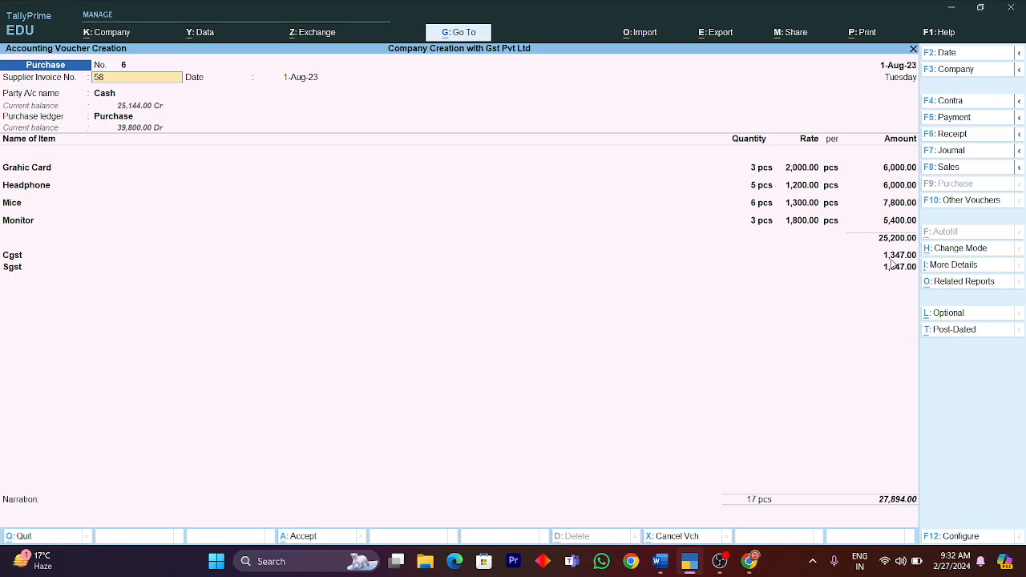
Accept and save the multi-item cash purchase voucher with supplier invoice number 58
{"action": "key", "text": "Return"}
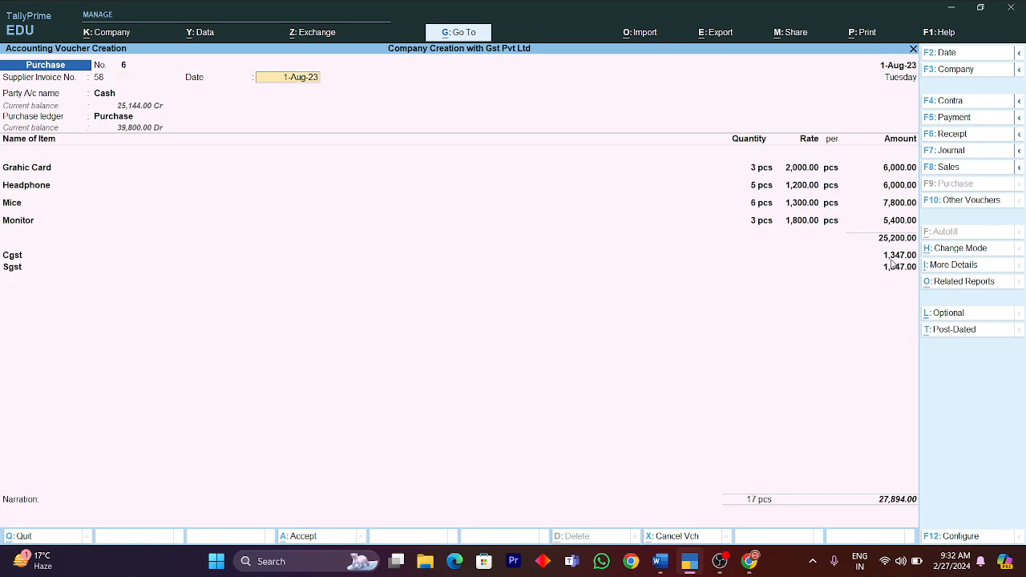
{"action": "key", "text": "ctrl"}
{"action": "key", "text": "ctrl+a"}
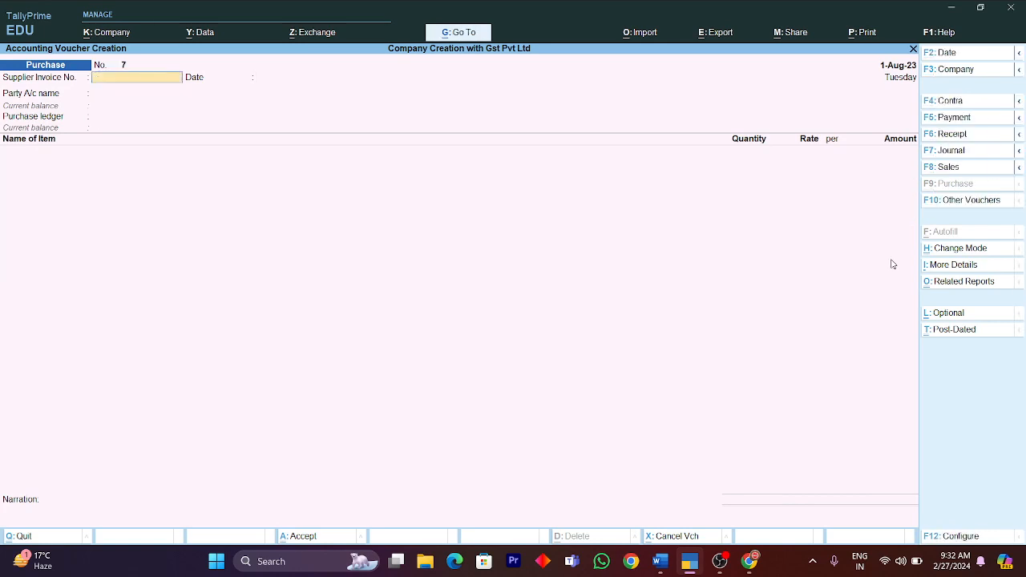